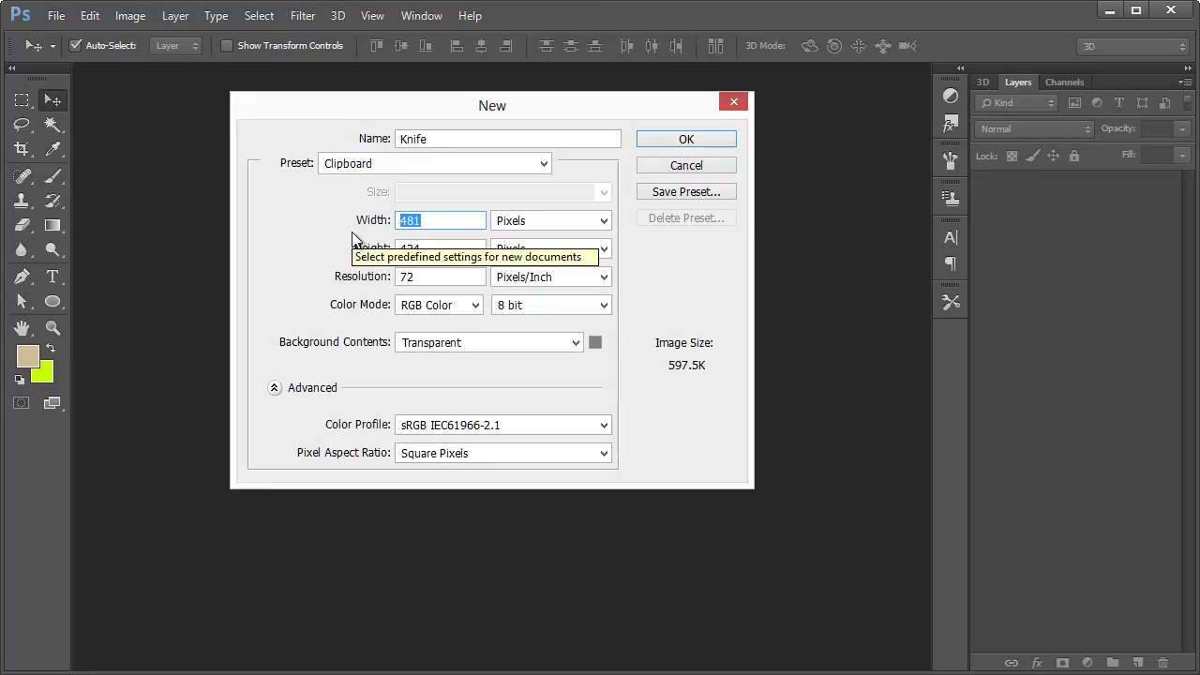
Step: Create the new Knife document at 860 by 600 pixels, keeping transparent background contents
{"action": "type", "text": "860"}
{"action": "key", "text": "Tab"}
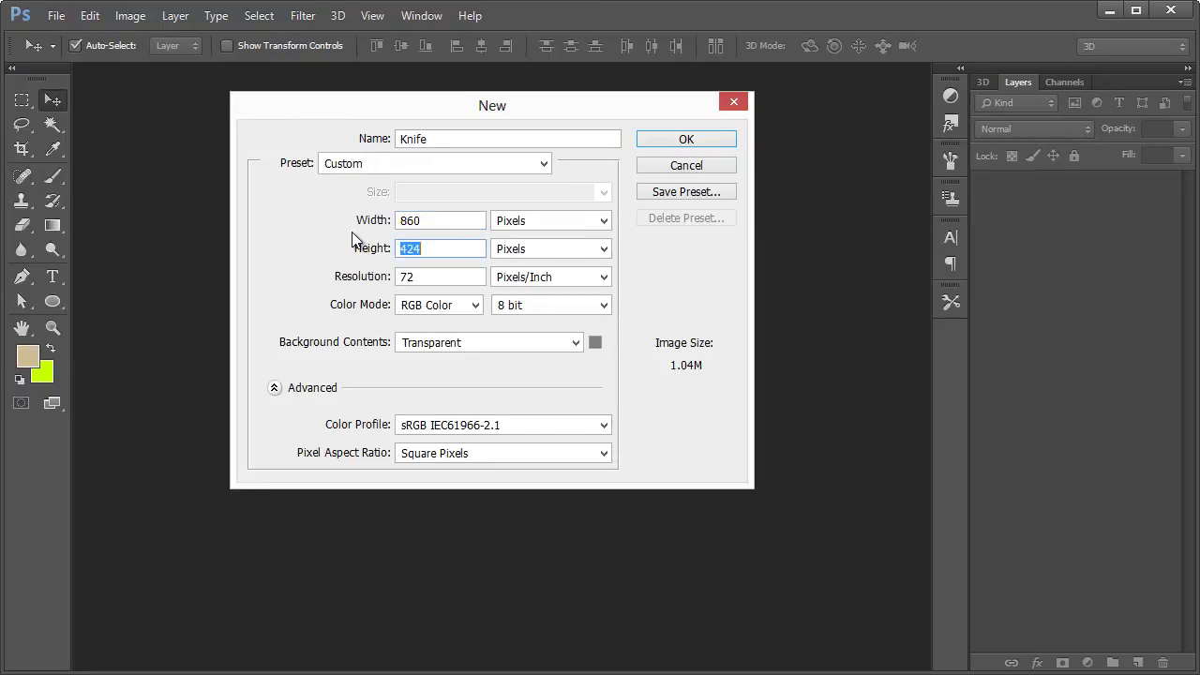
{"action": "type", "text": "500"}
{"action": "key", "text": "BackSpace"}
{"action": "key", "text": "BackSpace"}
{"action": "type", "text": "60"}
{"action": "key", "text": "BackSpace"}
{"action": "key", "text": "BackSpace"}
{"action": "key", "text": "BackSpace"}
{"action": "type", "text": "600"}
{"action": "left_click", "coordinate": [443, 343]}
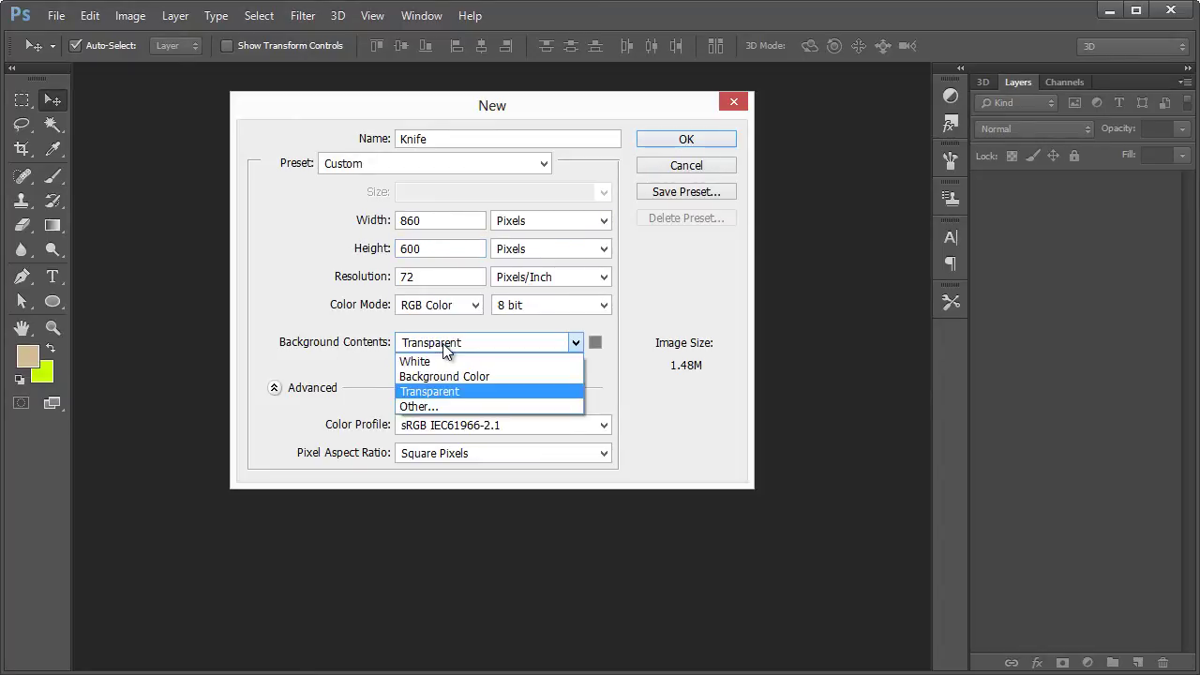
{"action": "left_click", "coordinate": [442, 343]}
{"action": "left_click", "coordinate": [693, 138]}
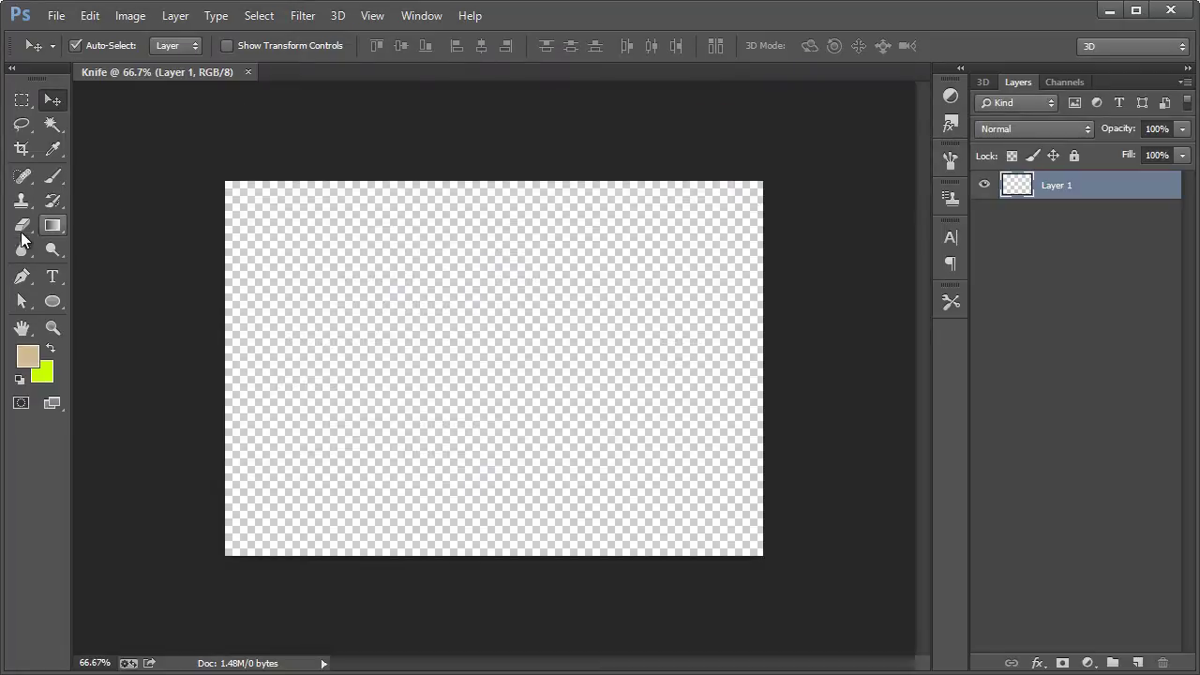
Step: Fill the empty layer with light grey d6d6d6 using the Paint Bucket tool
{"action": "left_click_drag", "start_coordinate": [47, 228], "coordinate": [87, 238]}
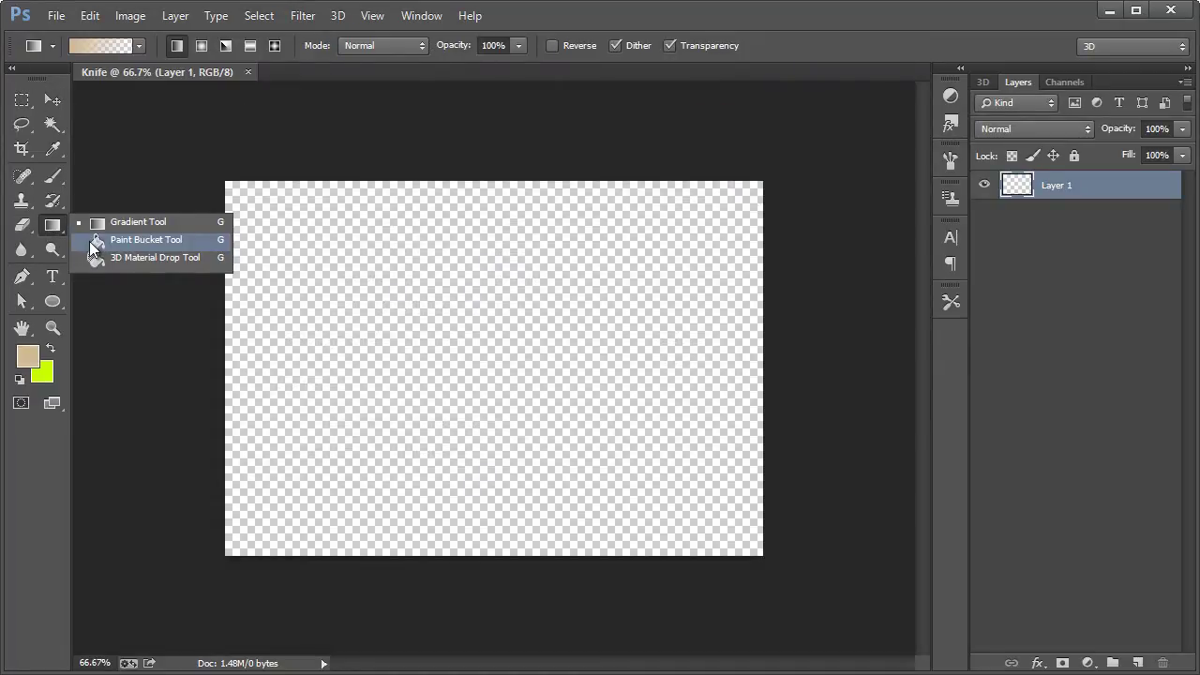
{"action": "left_click", "coordinate": [89, 241]}
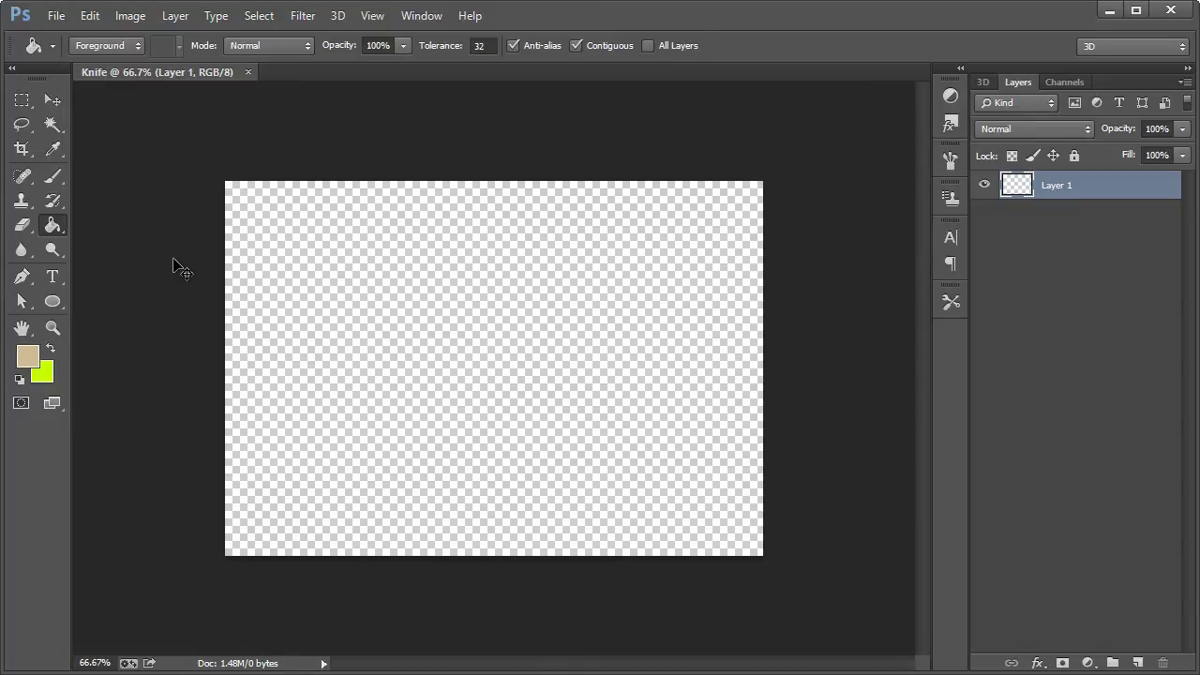
{"action": "key", "text": "ctrl+plus"}
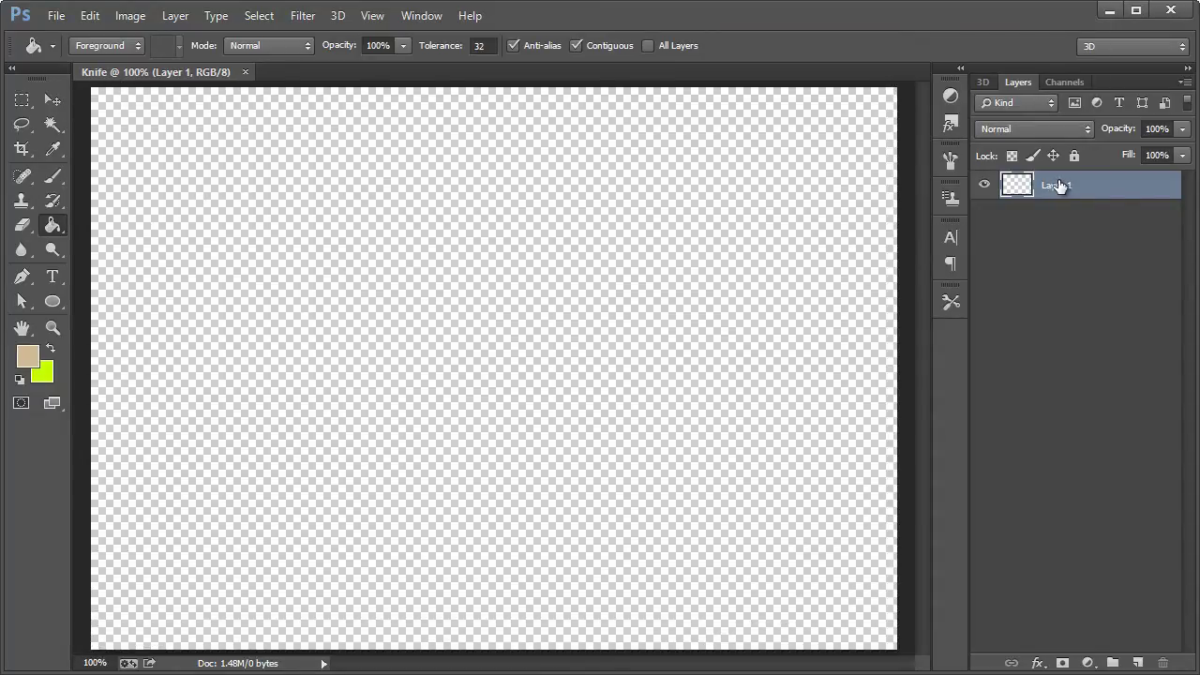
{"action": "left_click", "coordinate": [27, 356]}
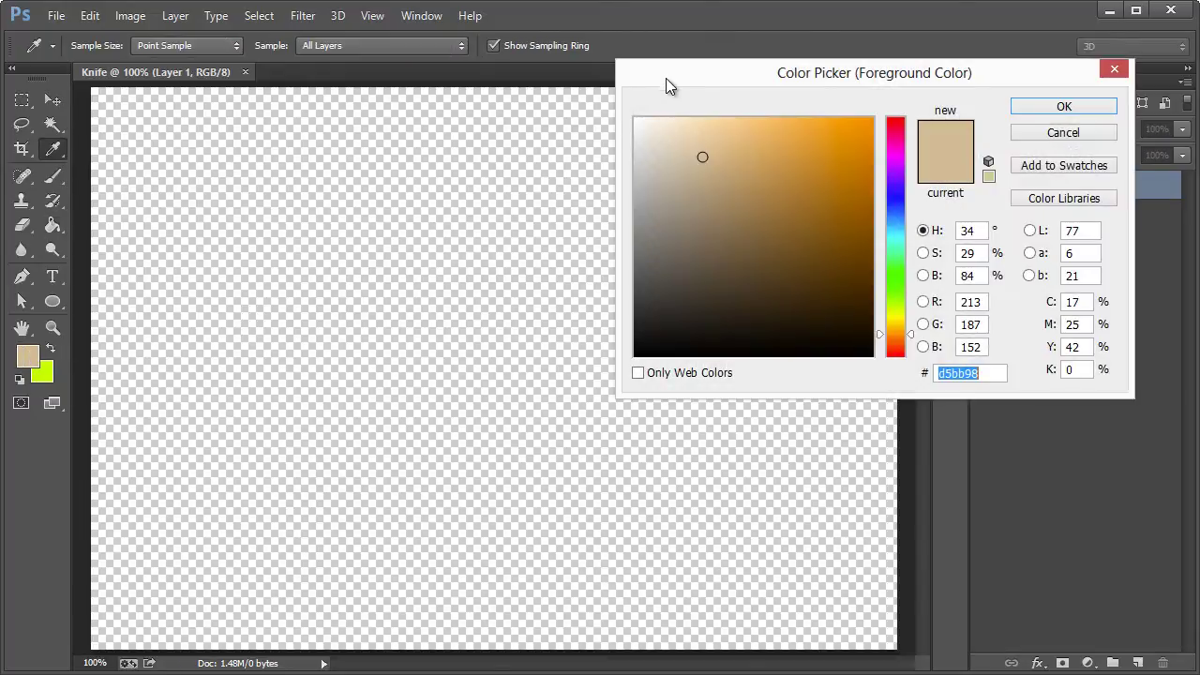
{"action": "left_click_drag", "start_coordinate": [666, 78], "coordinate": [318, 167]}
{"action": "left_click_drag", "start_coordinate": [332, 216], "coordinate": [276, 244]}
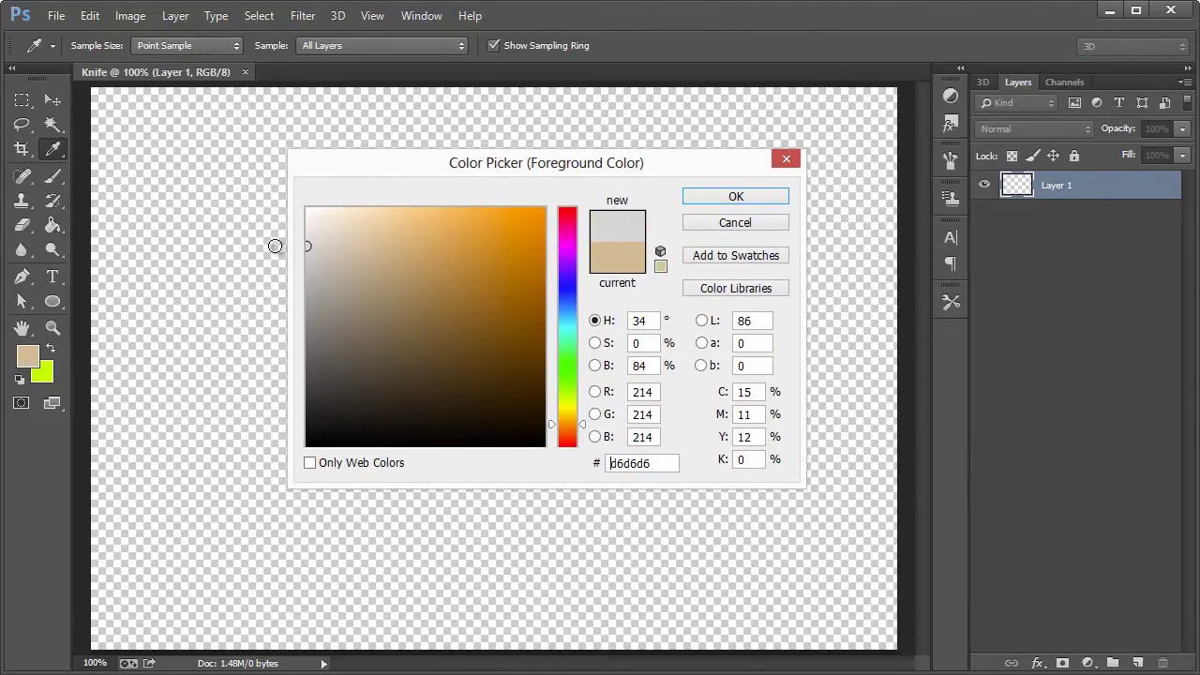
{"action": "left_click", "coordinate": [660, 463]}
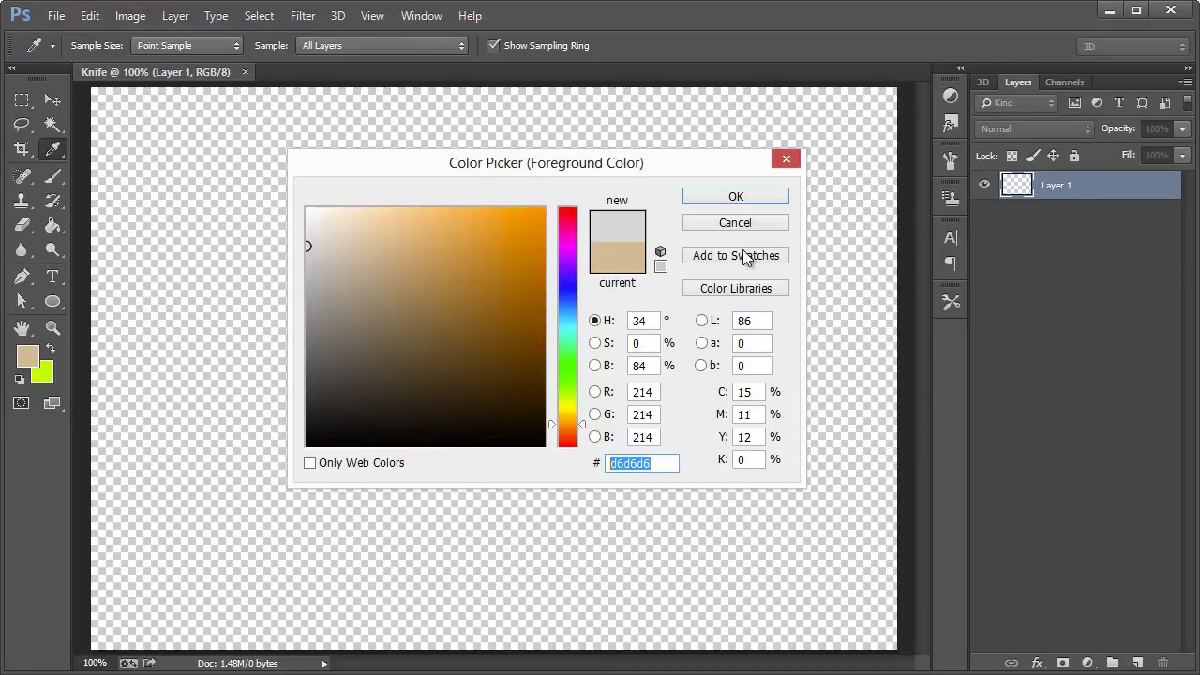
{"action": "left_click", "coordinate": [736, 197]}
{"action": "key", "text": "g"}
{"action": "left_click", "coordinate": [319, 313]}
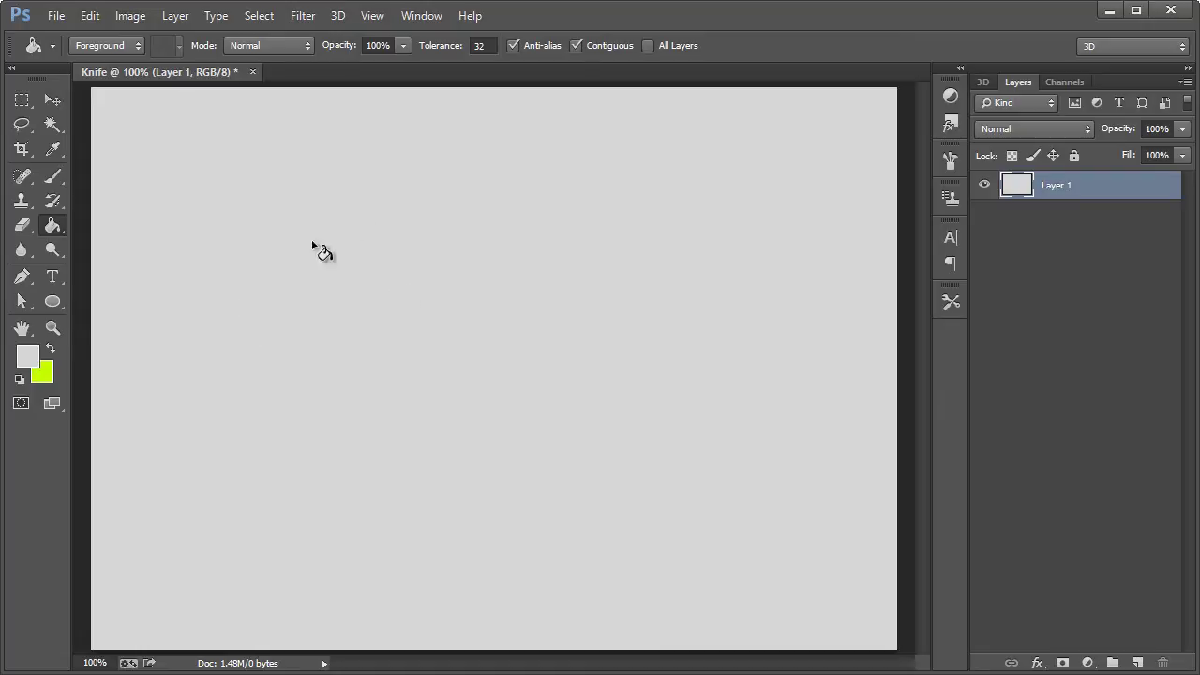
Step: Set up the Pen tool in Shape mode with dark grey 595959 as the foreground colour
{"action": "left_click", "coordinate": [22, 276]}
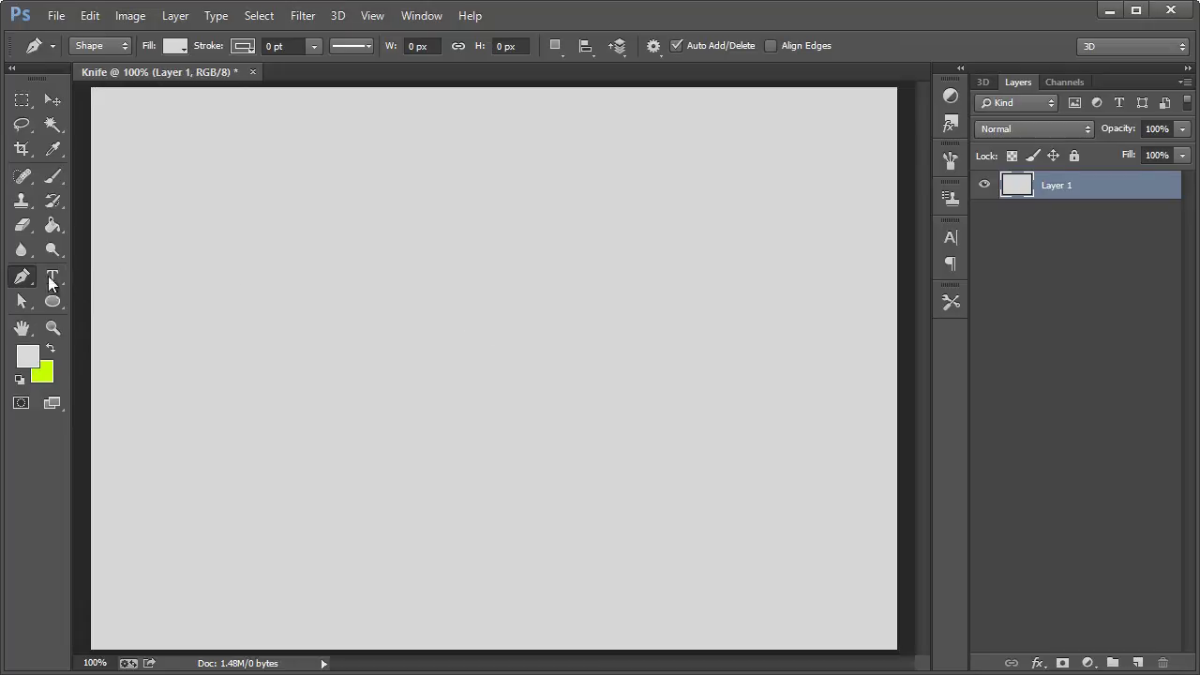
{"action": "left_click", "coordinate": [107, 46]}
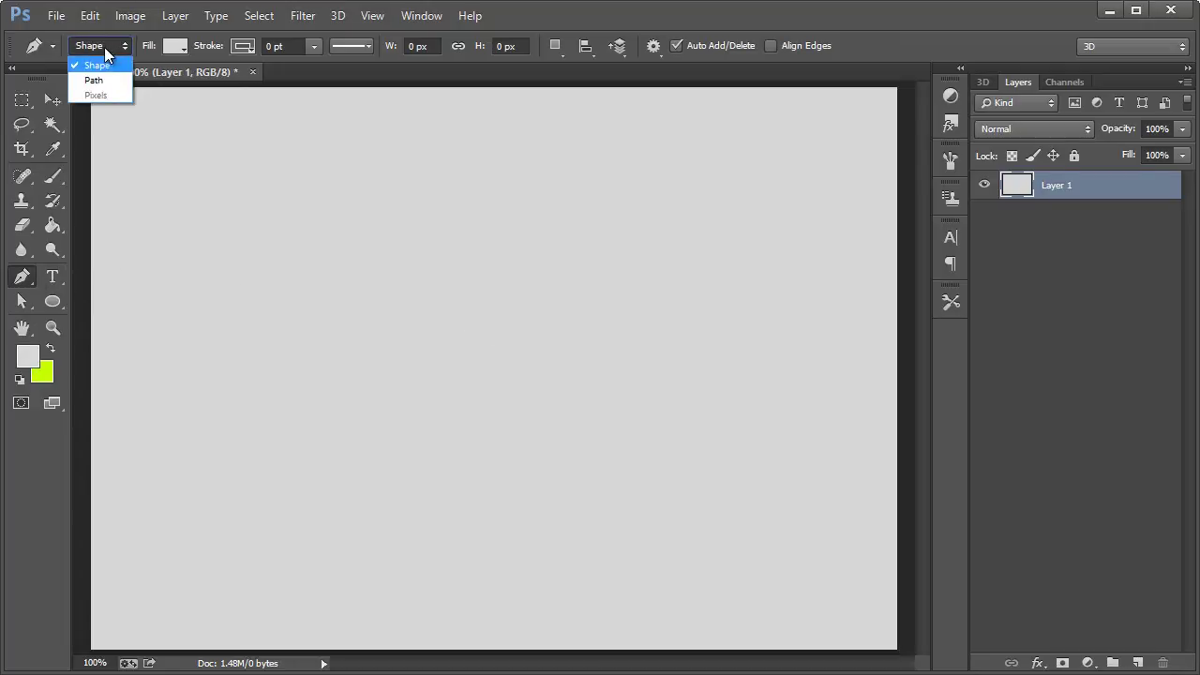
{"action": "left_click", "coordinate": [103, 47]}
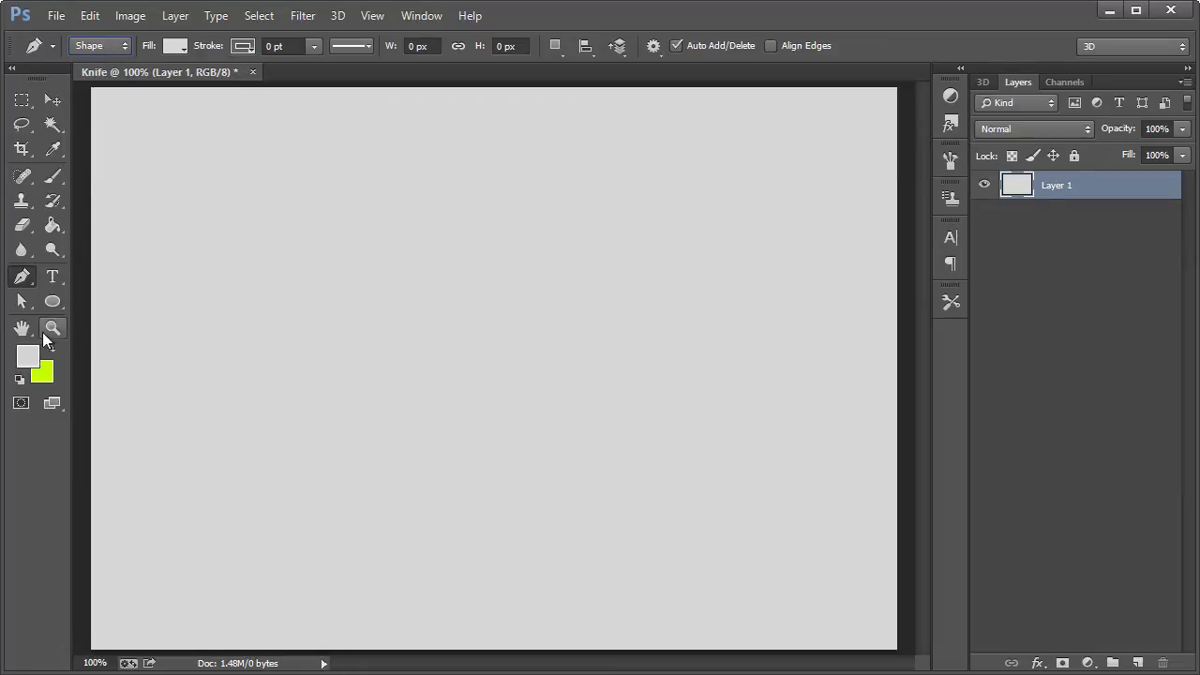
{"action": "left_click", "coordinate": [27, 355]}
{"action": "left_click_drag", "start_coordinate": [362, 357], "coordinate": [284, 362]}
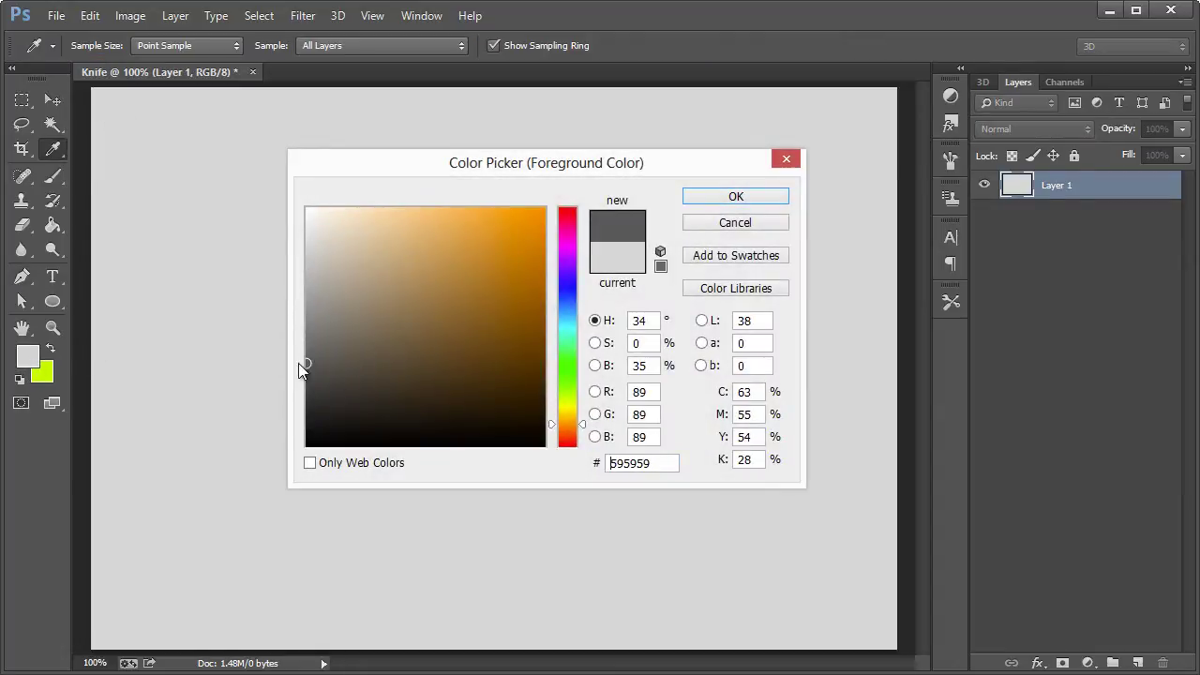
{"action": "left_click", "coordinate": [728, 198]}
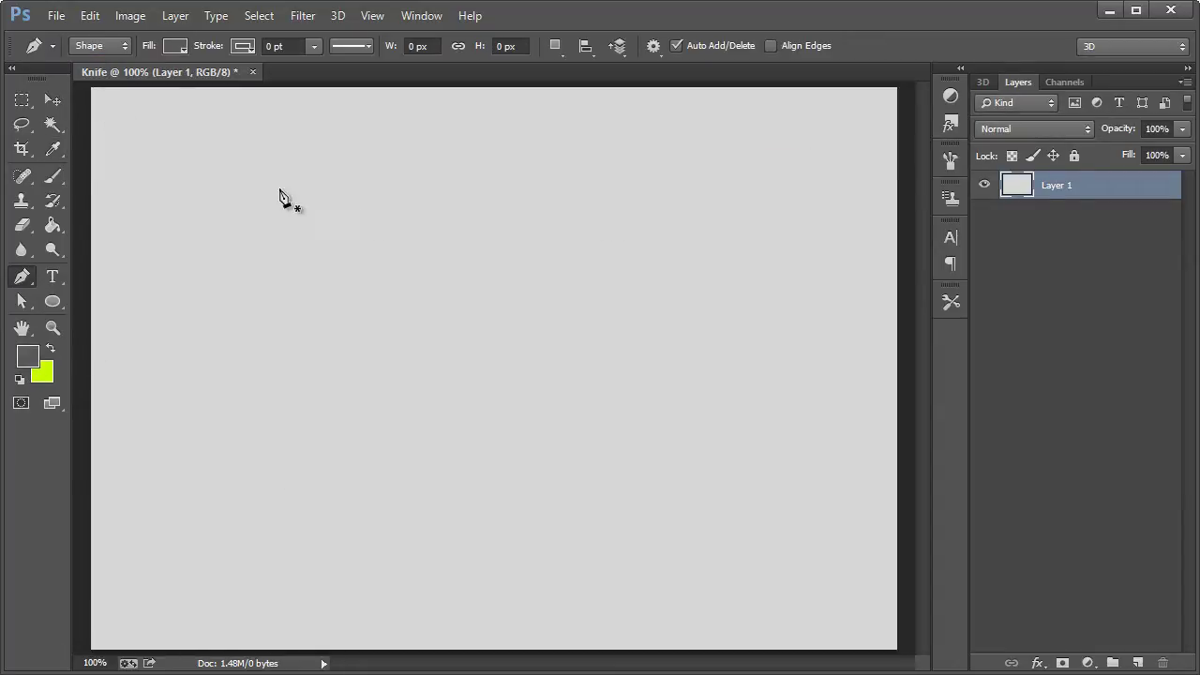
Step: Draw the knife's nearly straight top edge, about 607 px long, from the handle end to the blade tip
{"action": "left_click", "coordinate": [194, 270]}
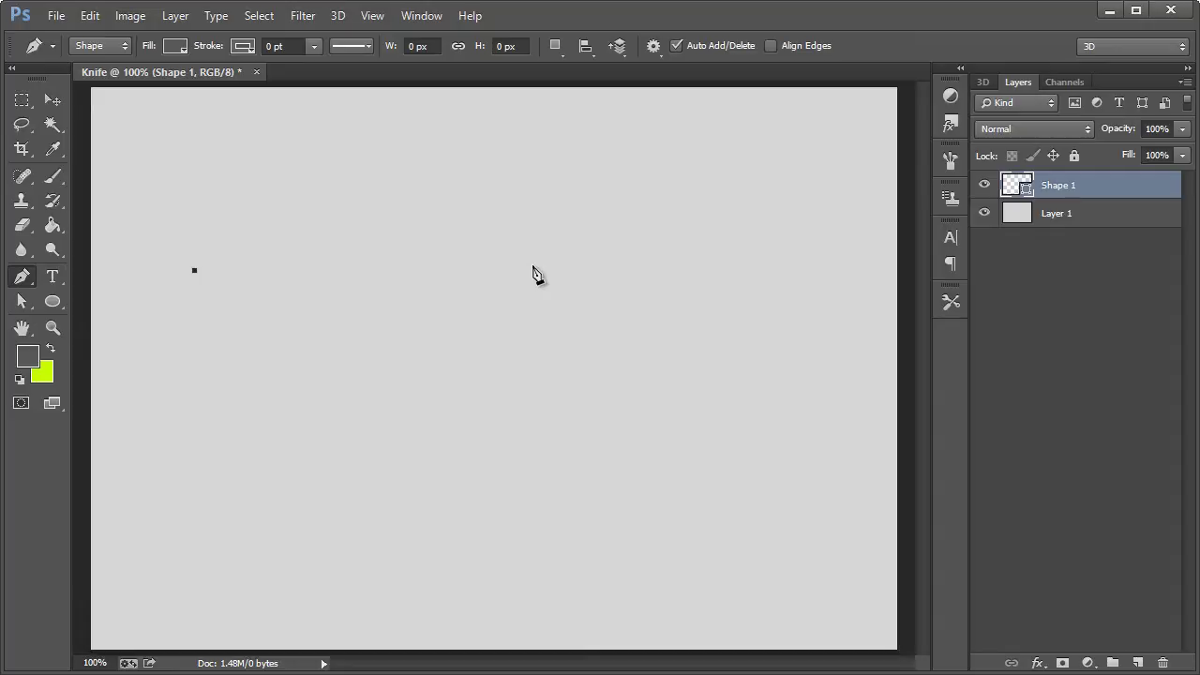
{"action": "left_click_drag", "start_coordinate": [533, 270], "coordinate": [605, 270]}
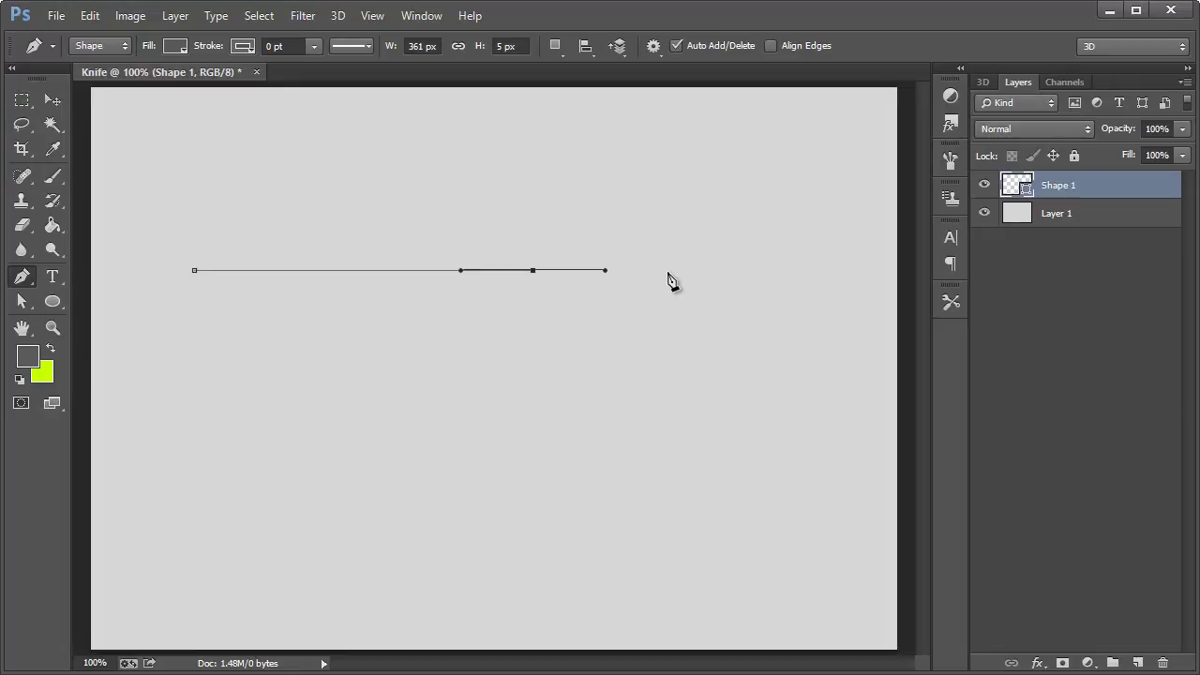
{"action": "left_click", "coordinate": [720, 278]}
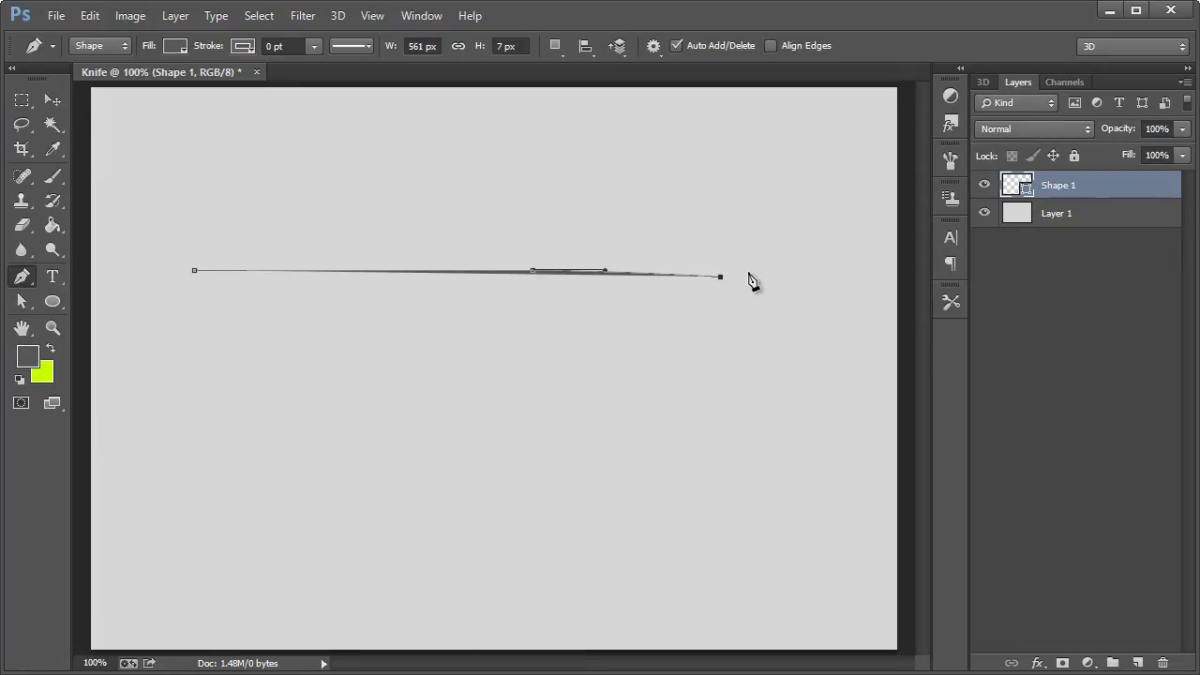
{"action": "key", "text": "ctrl+z"}
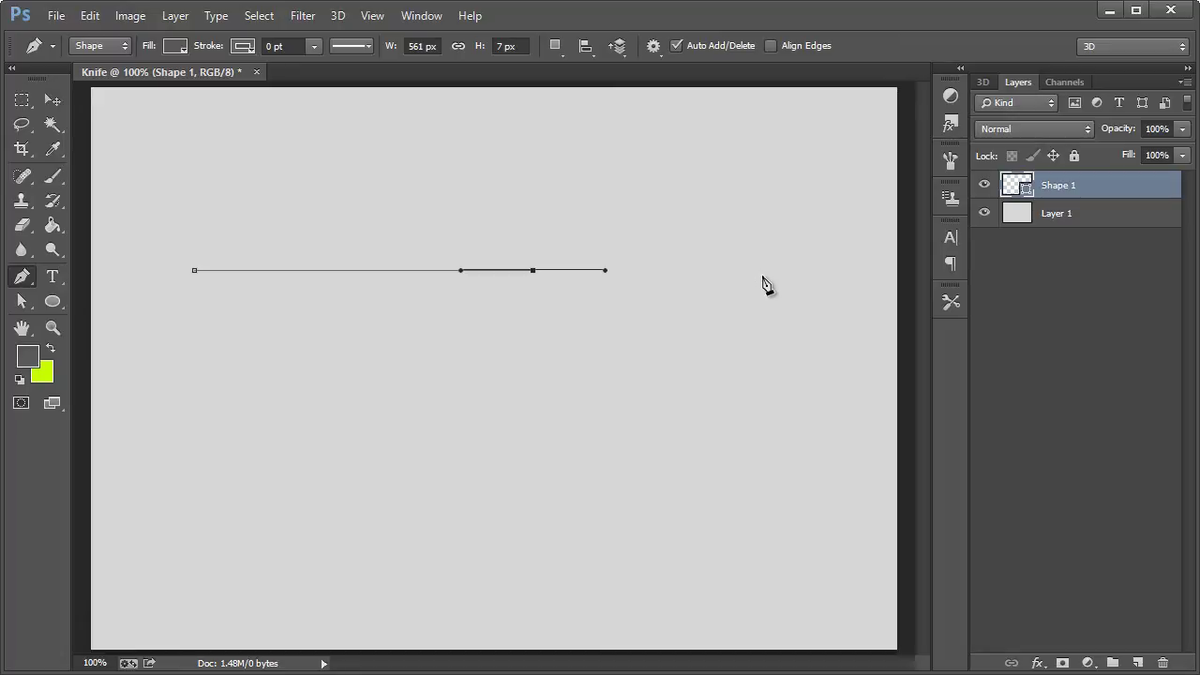
{"action": "left_click", "coordinate": [762, 277]}
{"action": "key", "text": "ctrl+z"}
{"action": "left_click", "coordinate": [764, 278]}
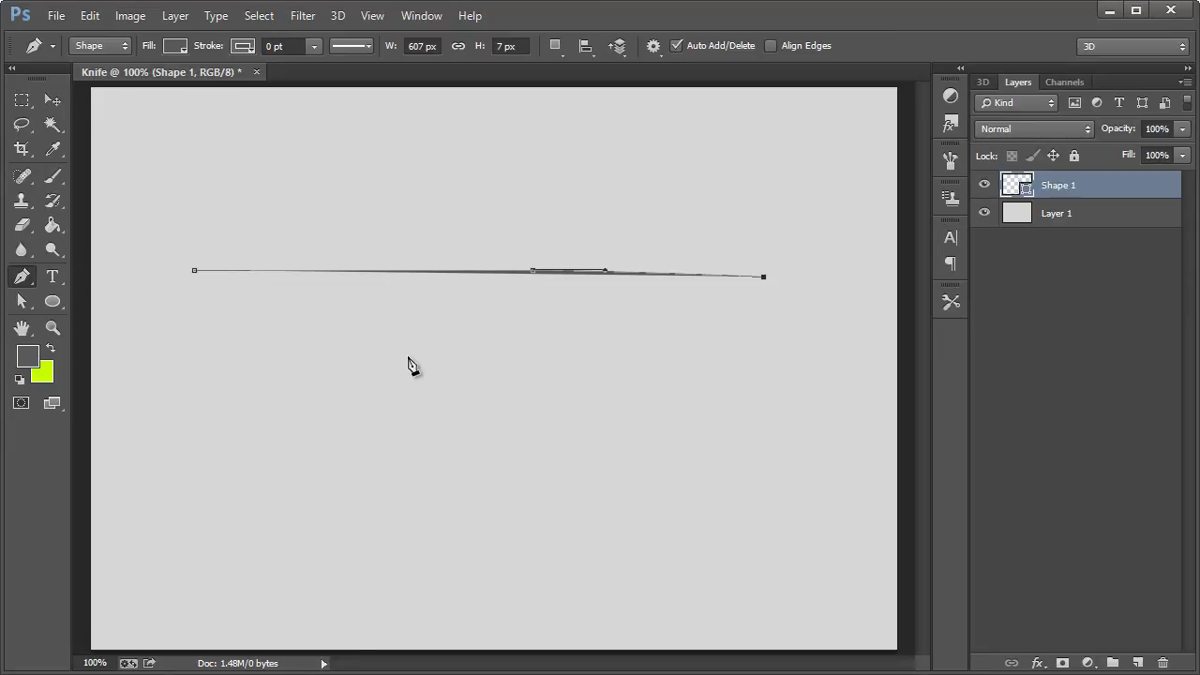
Step: Draw the curved cutting edge back from the tip, then a rounded heel corner and the blade's short vertical back edge
{"action": "left_click_drag", "start_coordinate": [408, 357], "coordinate": [143, 372]}
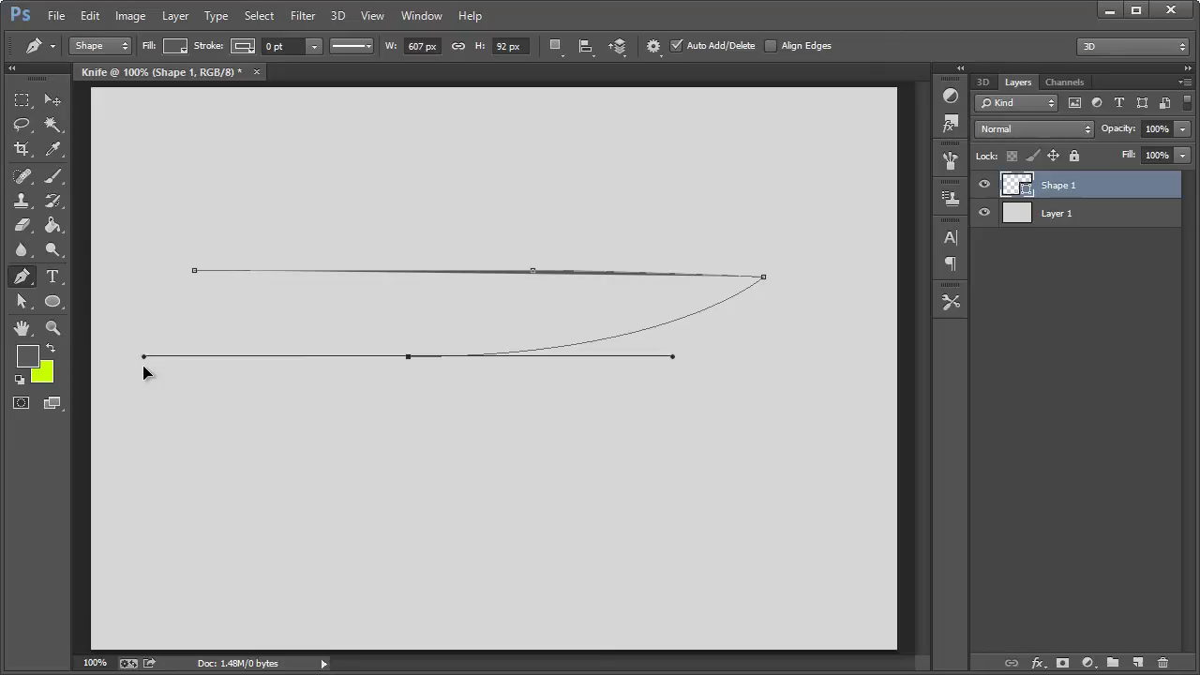
{"action": "left_click_drag", "start_coordinate": [144, 372], "coordinate": [144, 372]}
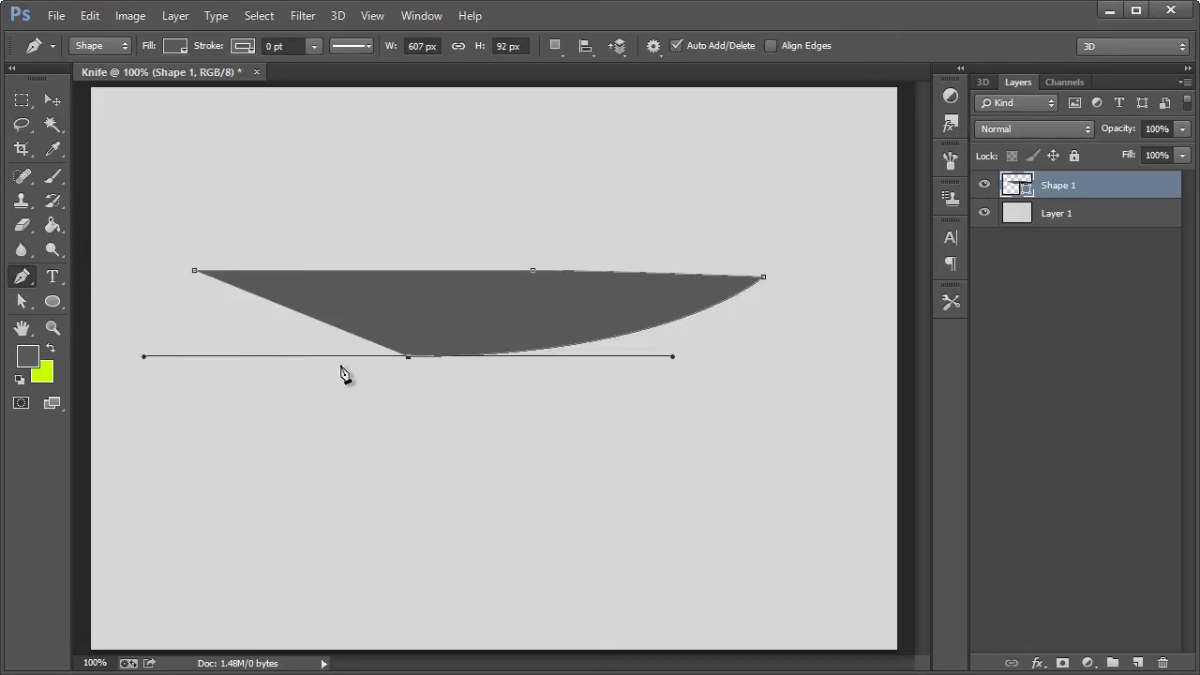
{"action": "left_click", "coordinate": [408, 357]}
{"action": "left_click", "coordinate": [395, 352]}
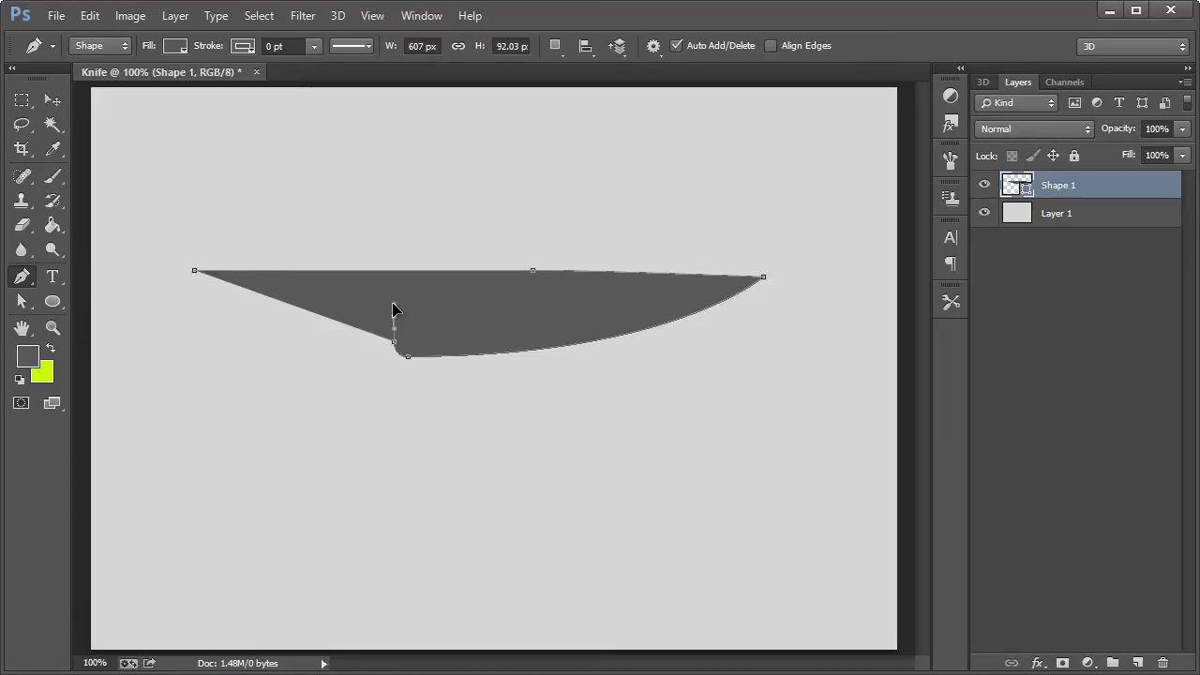
{"action": "left_click", "coordinate": [392, 302]}
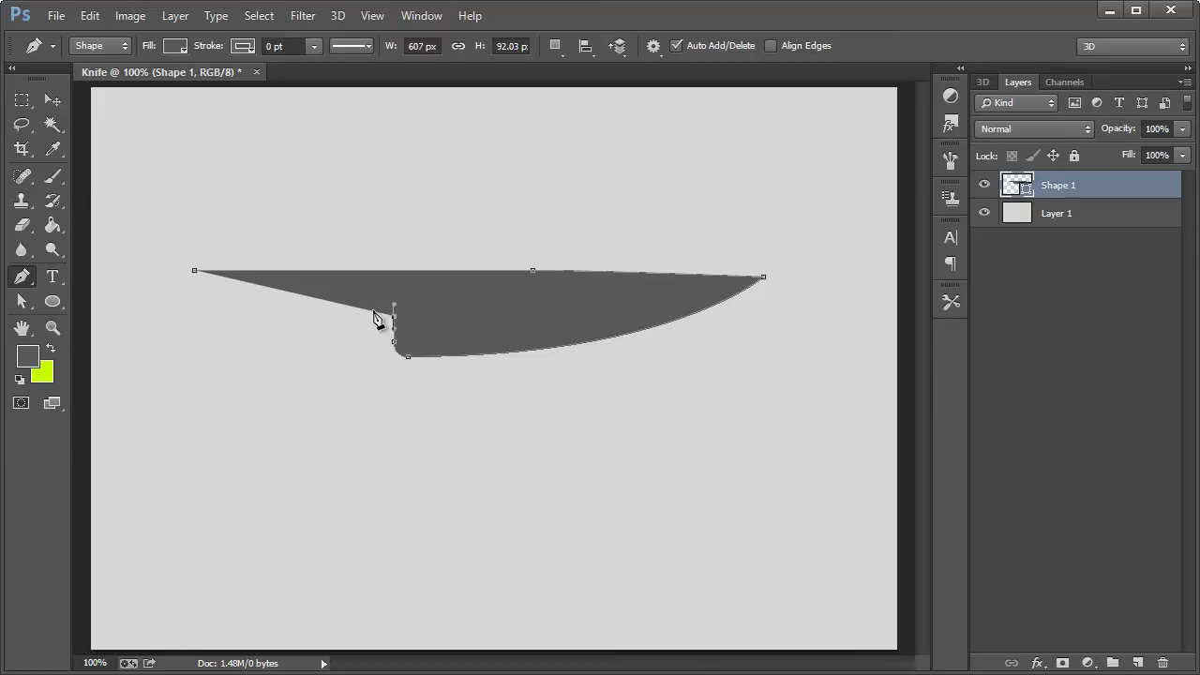
Step: Draw the handle's gently curved underside, close the knife outline with a rounded butt end, and hide the path
{"action": "left_click_drag", "start_coordinate": [373, 311], "coordinate": [367, 311]}
{"action": "left_click_drag", "start_coordinate": [261, 318], "coordinate": [229, 321]}
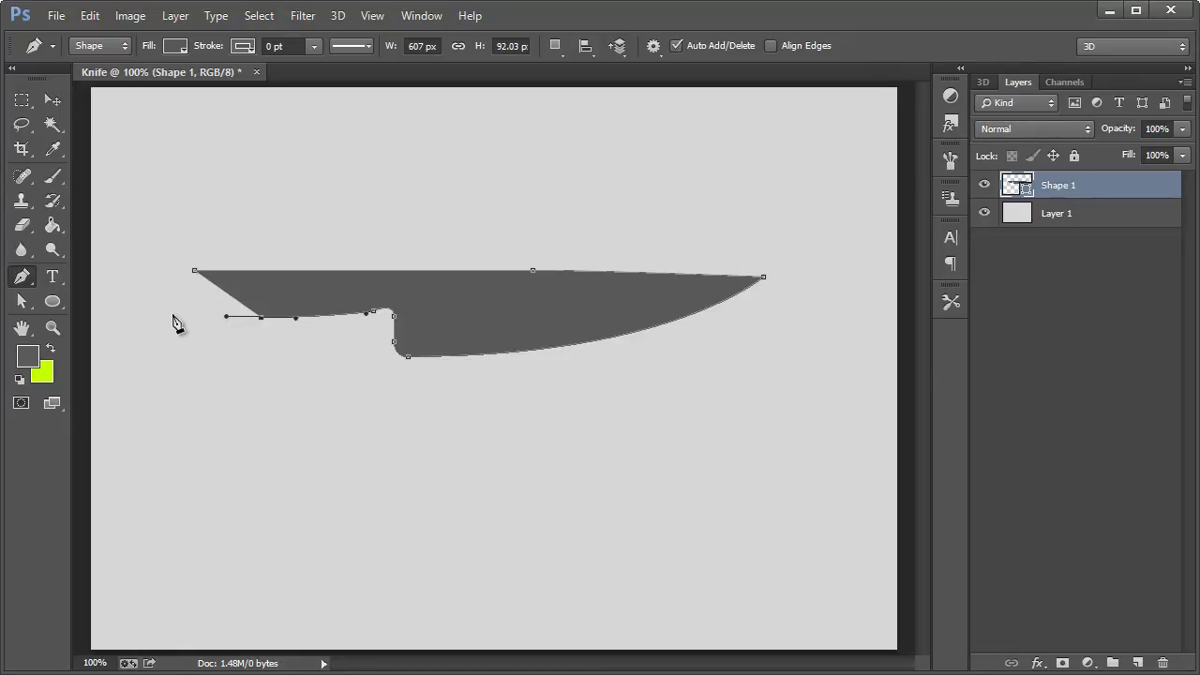
{"action": "left_click_drag", "start_coordinate": [179, 317], "coordinate": [165, 321]}
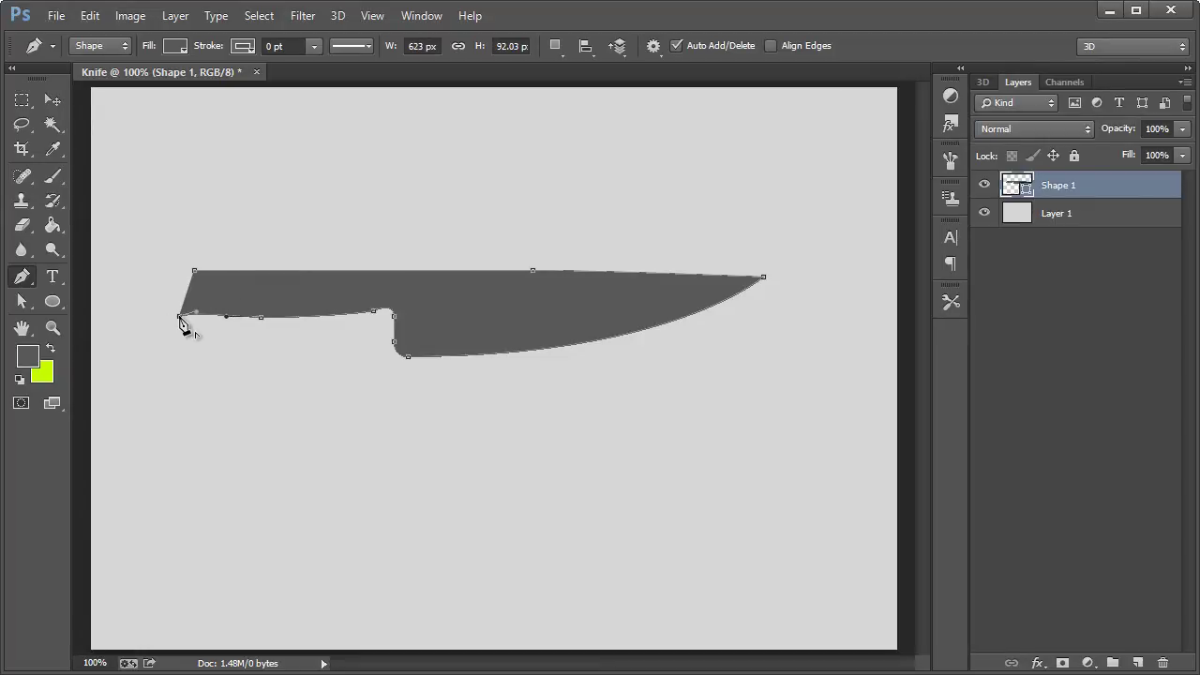
{"action": "left_click_drag", "start_coordinate": [194, 272], "coordinate": [215, 260]}
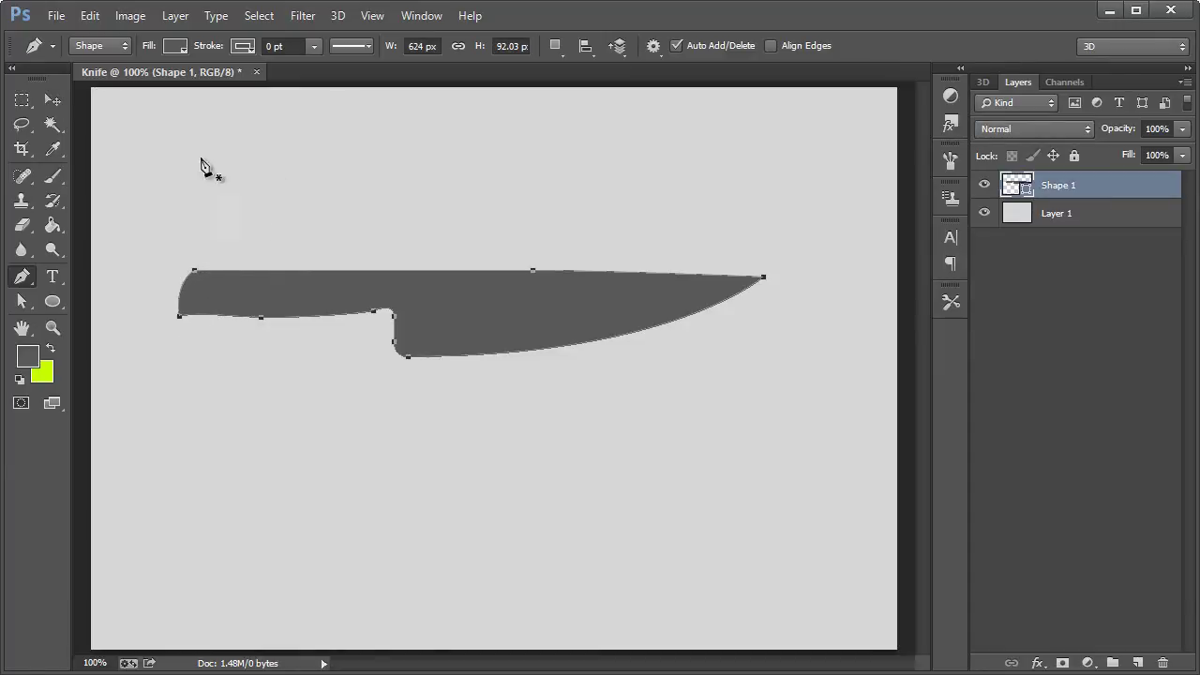
{"action": "left_click", "coordinate": [53, 100]}
{"action": "key", "text": "ctrl+h"}
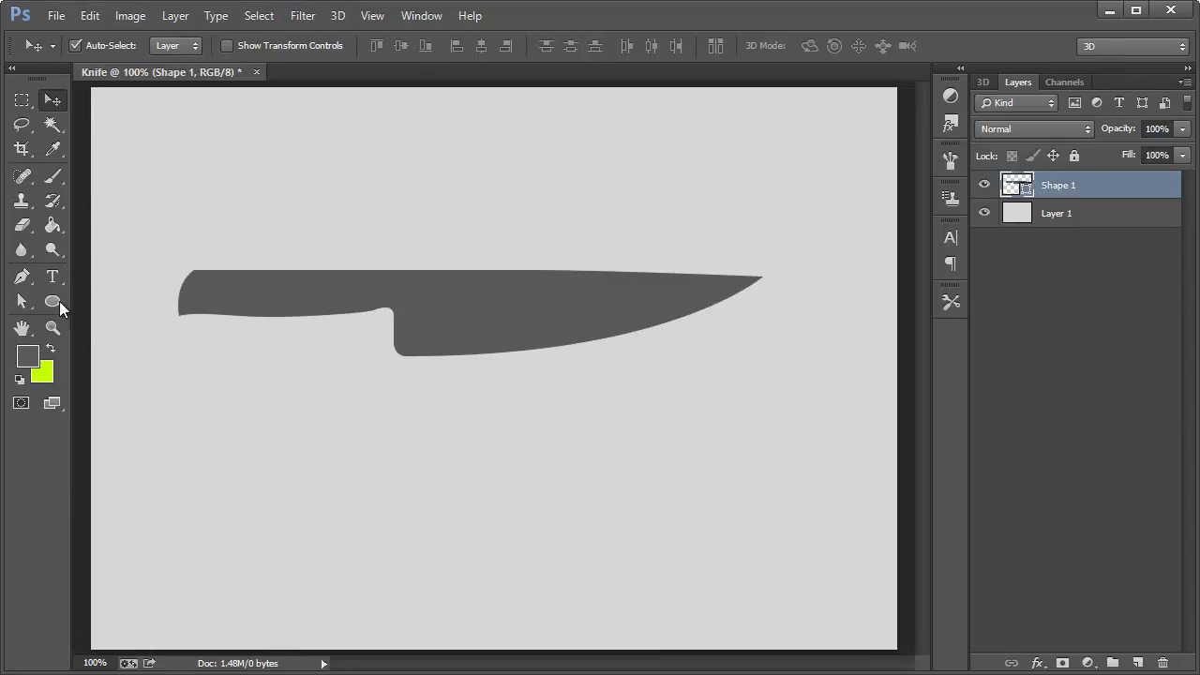
Step: Move the blade's heel points down with the Direct Selection tool to make the knife shape about 101 px high
{"action": "left_click", "coordinate": [20, 301]}
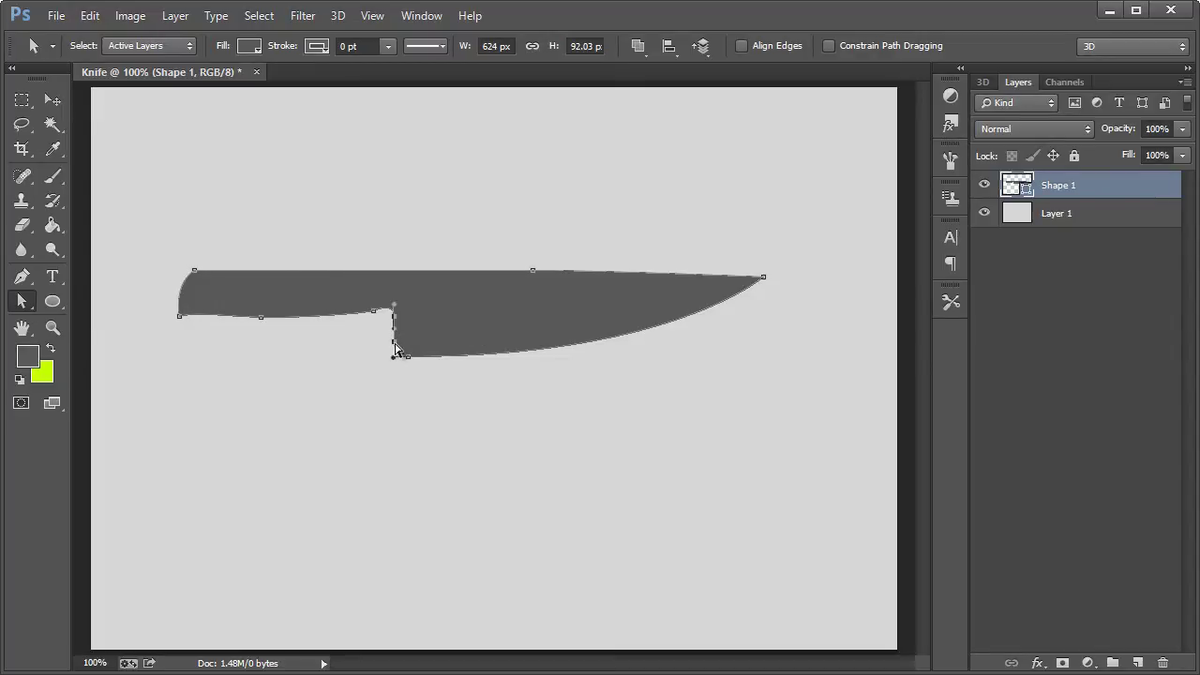
{"action": "left_click", "coordinate": [408, 357]}
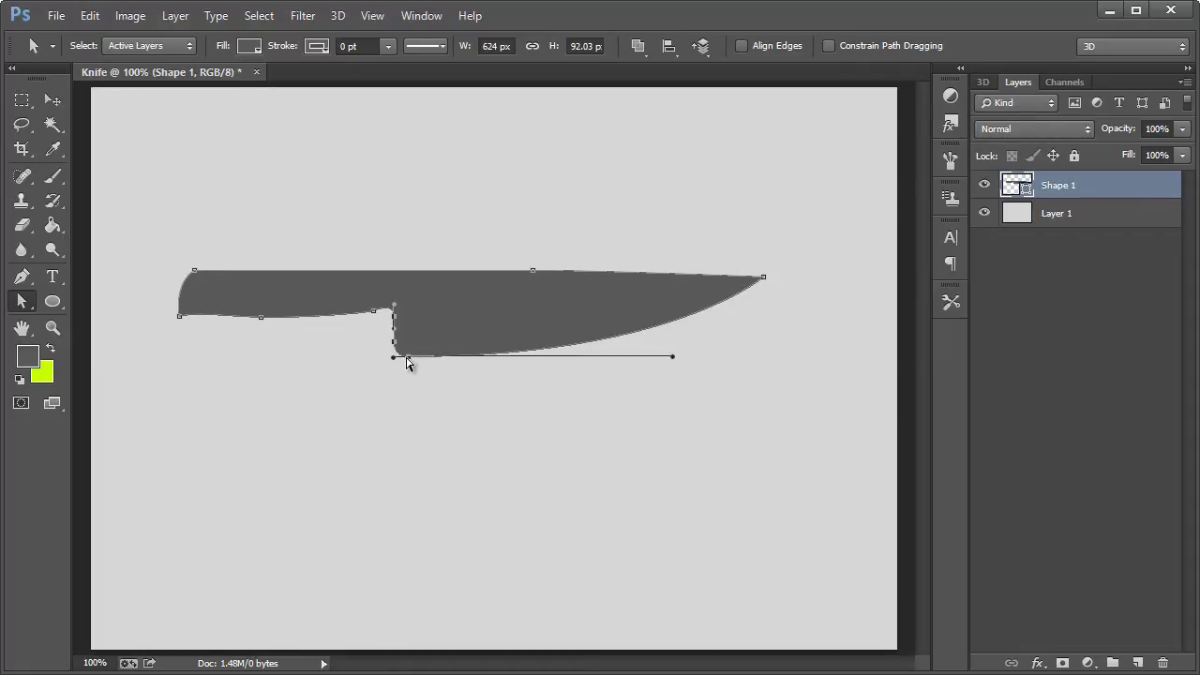
{"action": "left_click_drag", "start_coordinate": [407, 357], "coordinate": [408, 365]}
Step: Lower the handle's underside points slightly, extend its upper butt corner outward to about 627 px overall width, and dismiss the path outline
{"action": "left_click", "coordinate": [374, 310]}
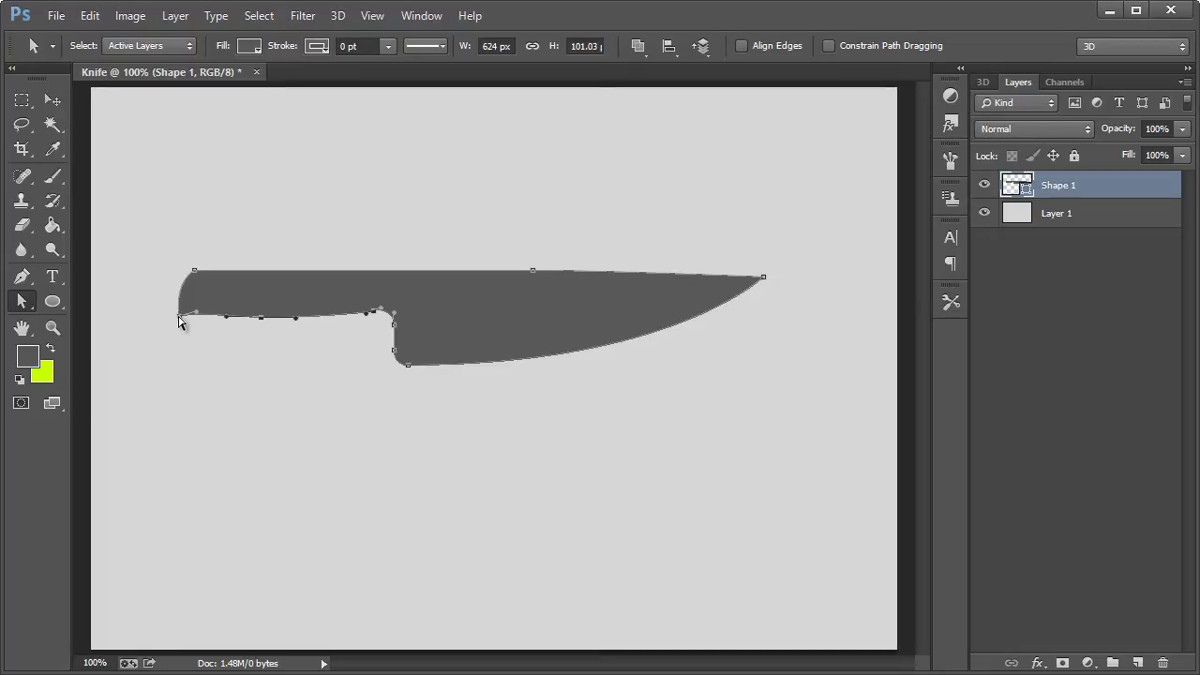
{"action": "left_click_drag", "start_coordinate": [181, 322], "coordinate": [181, 325]}
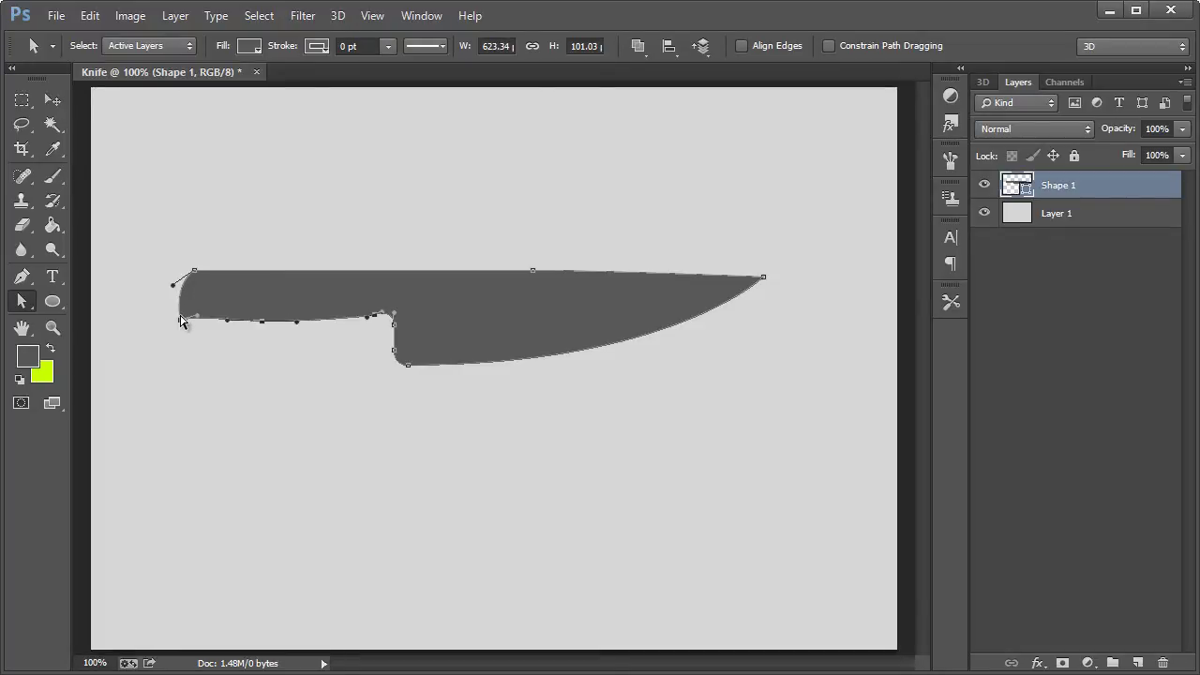
{"action": "left_click", "coordinate": [193, 273]}
{"action": "left_click_drag", "start_coordinate": [195, 277], "coordinate": [187, 271]}
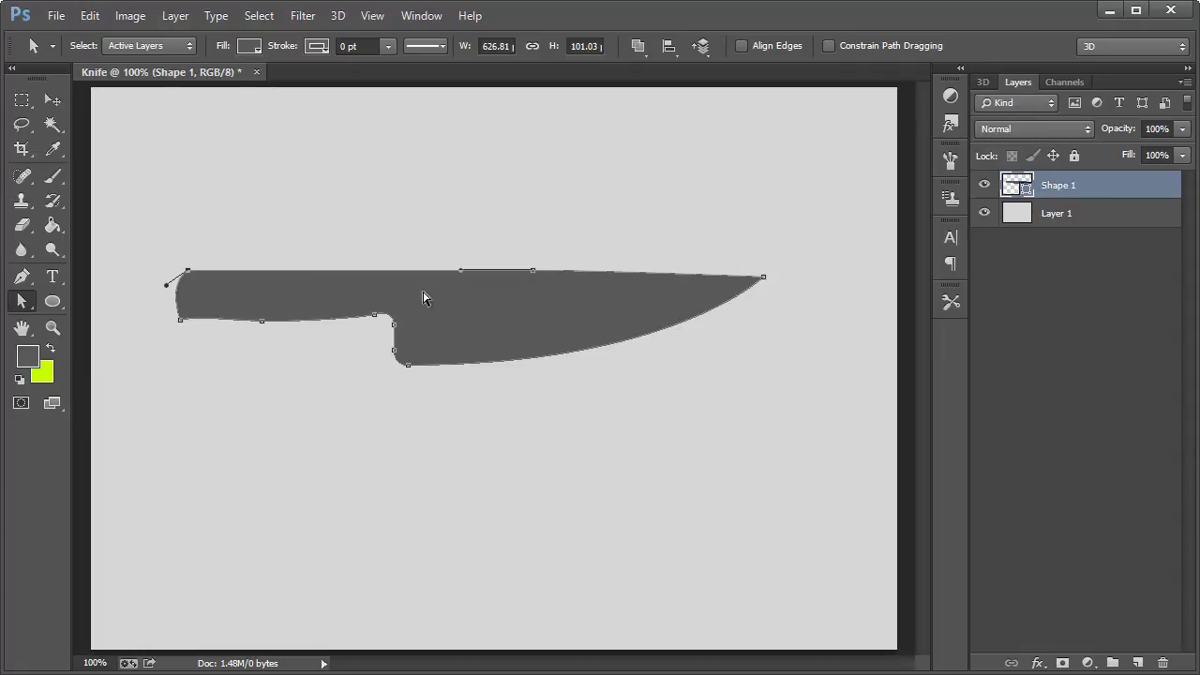
{"action": "left_click", "coordinate": [24, 101]}
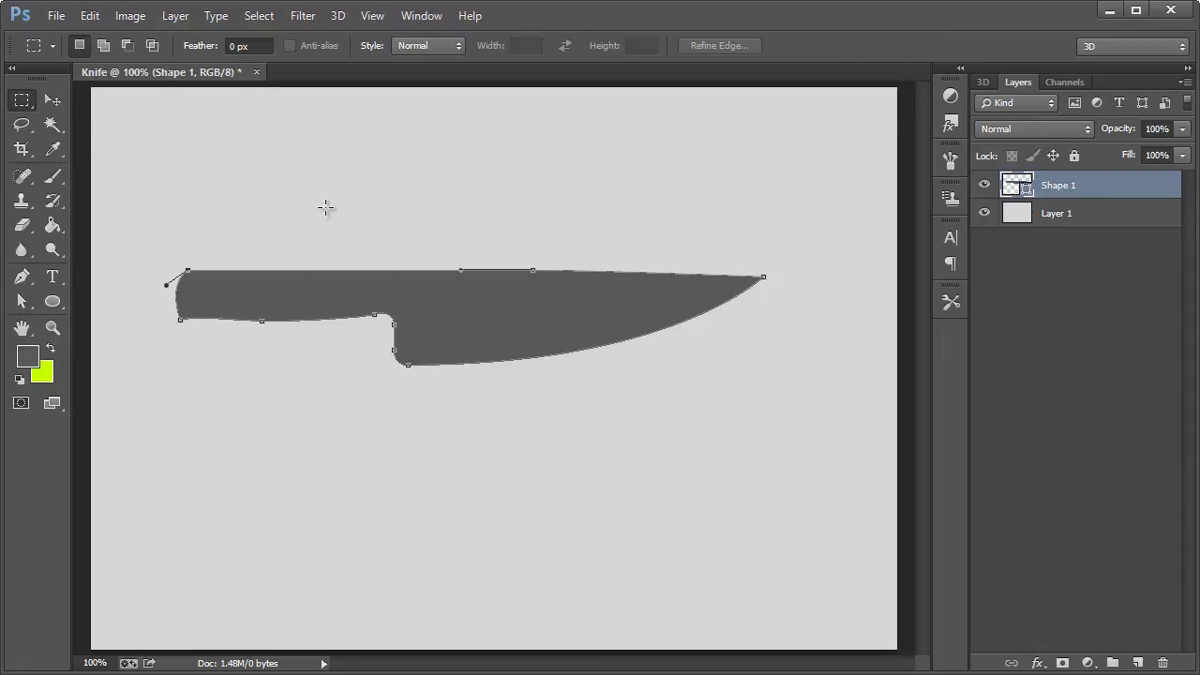
{"action": "left_click", "coordinate": [50, 102]}
{"action": "key", "text": "Return"}
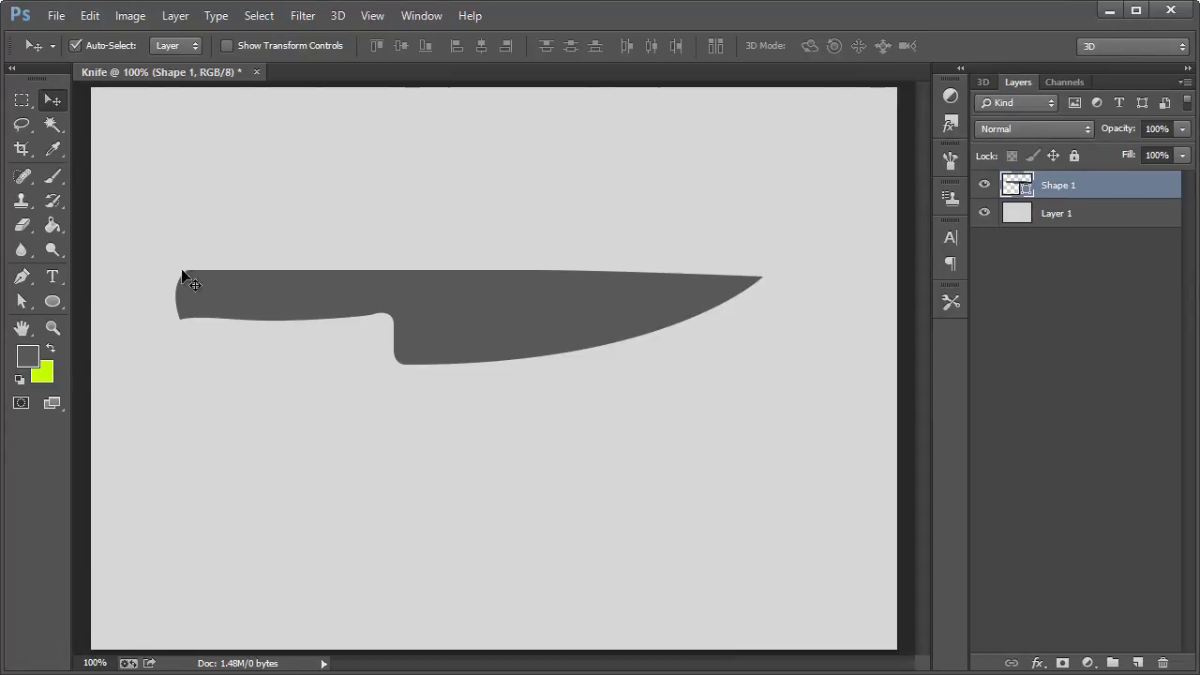
Step: Extend the blade's tip outward to bring the knife shape to about 658 px overall width, and dismiss the path outline
{"action": "left_click", "coordinate": [21, 301]}
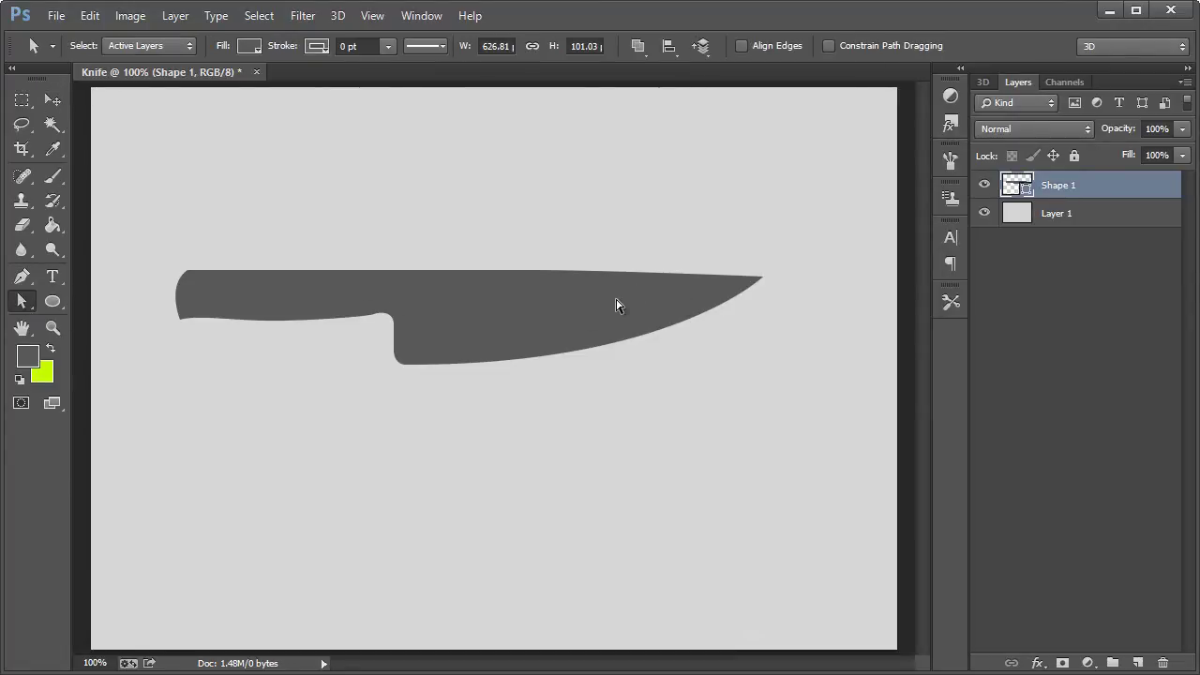
{"action": "left_click", "coordinate": [553, 307]}
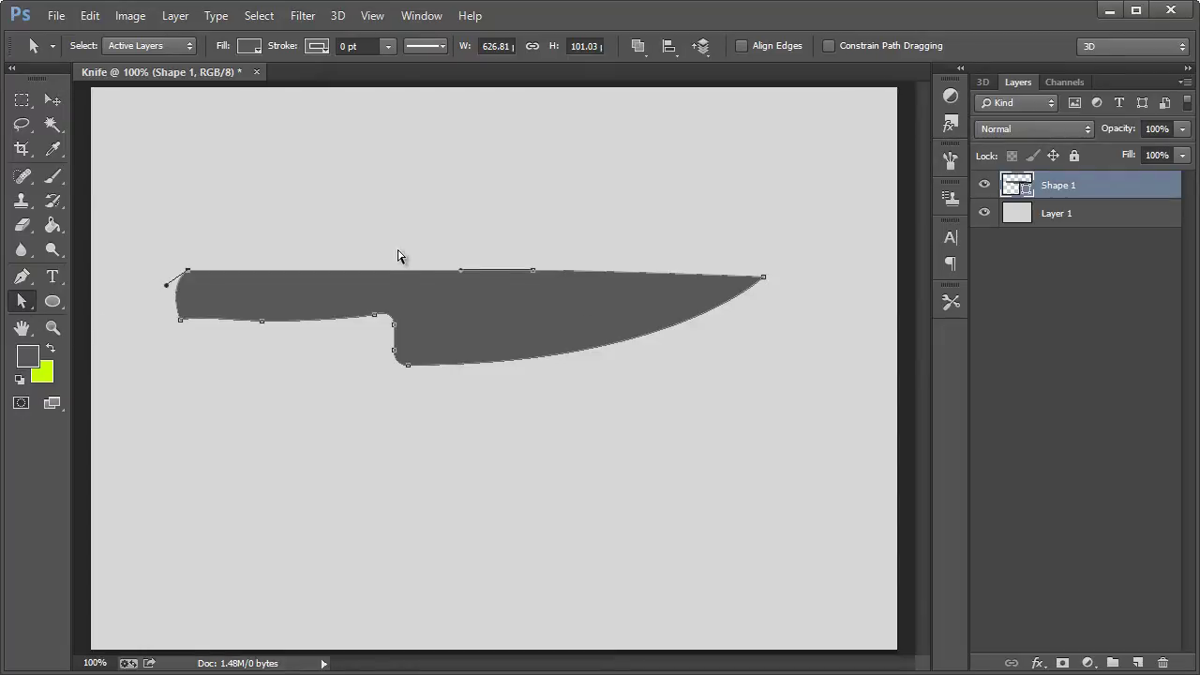
{"action": "left_click_drag", "start_coordinate": [363, 233], "coordinate": [791, 414]}
{"action": "left_click_drag", "start_coordinate": [769, 281], "coordinate": [773, 280]}
{"action": "left_click_drag", "start_coordinate": [757, 280], "coordinate": [764, 278]}
{"action": "left_click_drag", "start_coordinate": [786, 226], "coordinate": [503, 394]}
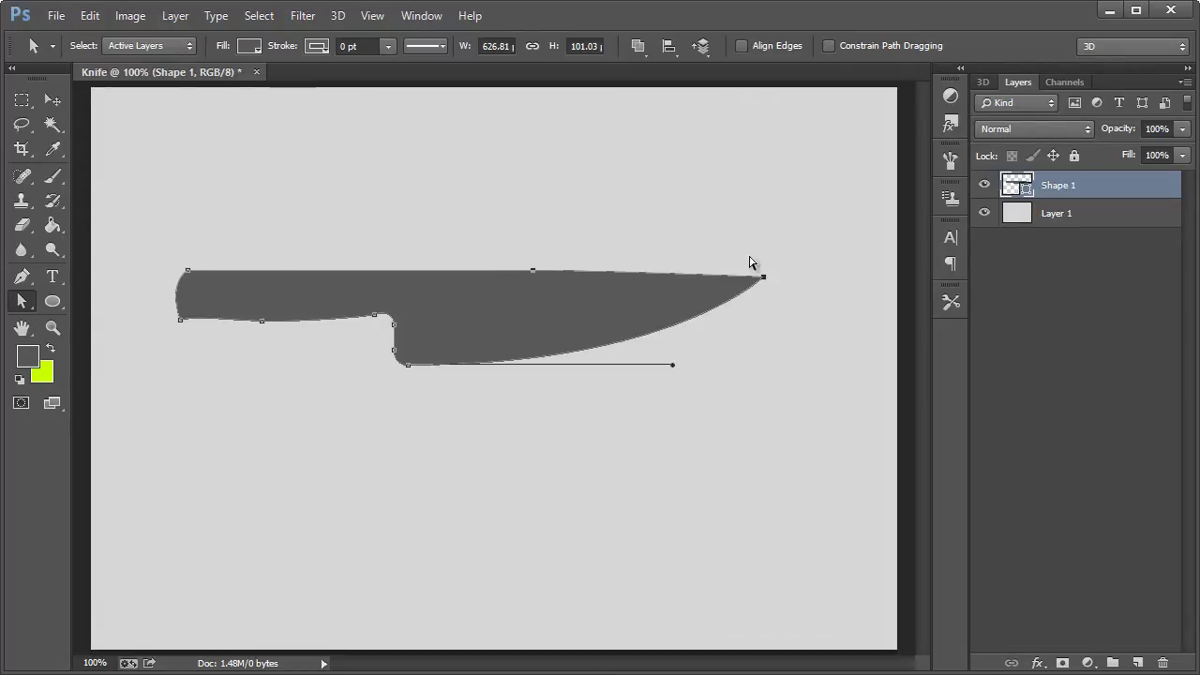
{"action": "left_click_drag", "start_coordinate": [764, 279], "coordinate": [792, 277]}
{"action": "left_click", "coordinate": [752, 163]}
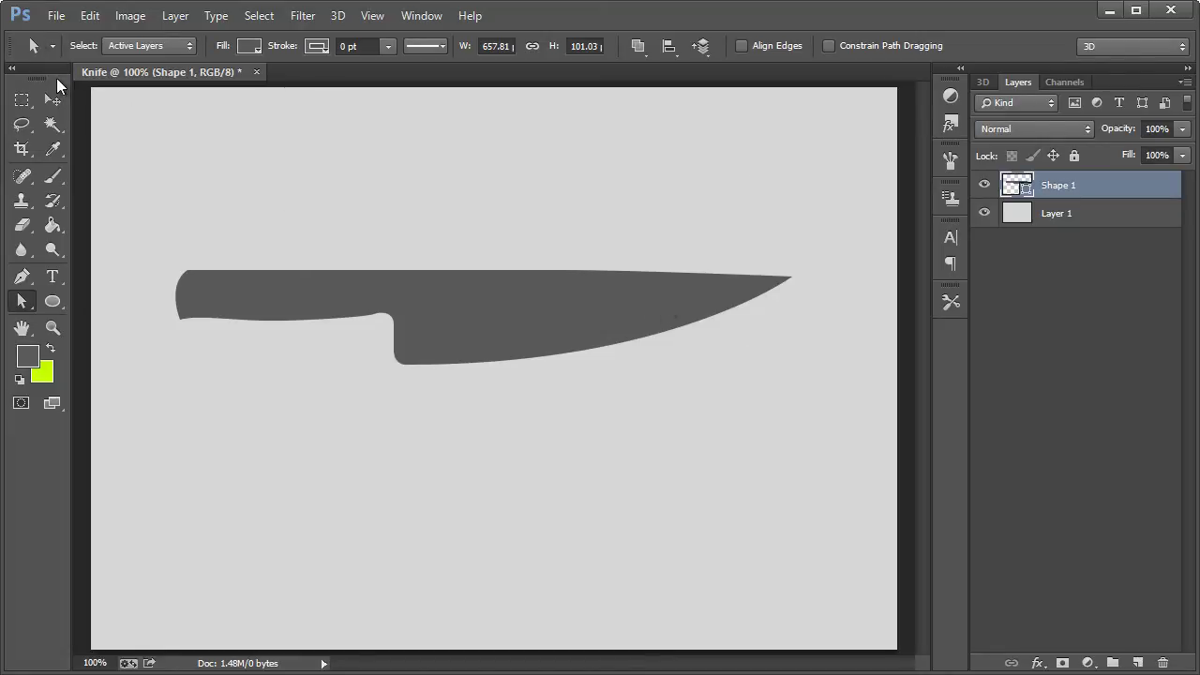
Step: Change the knife shape's fill to light grey #b8b8b8
{"action": "double_click", "coordinate": [1019, 188]}
{"action": "left_click_drag", "start_coordinate": [457, 169], "coordinate": [765, 318]}
{"action": "left_click", "coordinate": [612, 422]}
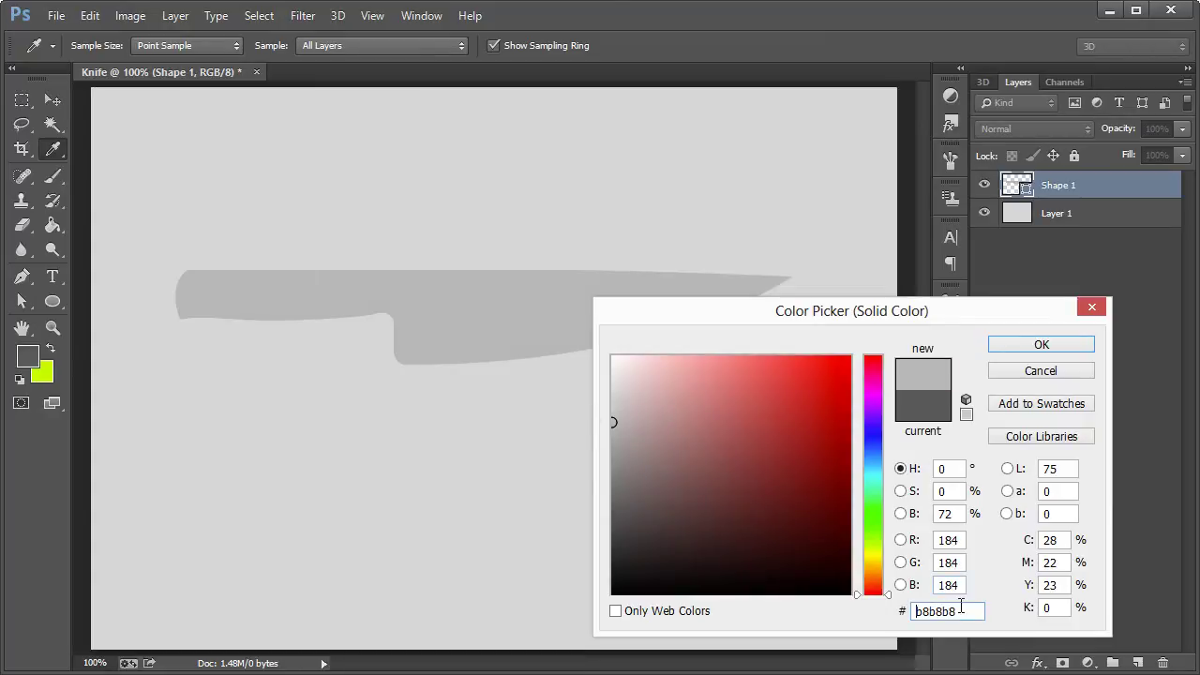
{"action": "left_click", "coordinate": [1037, 352]}
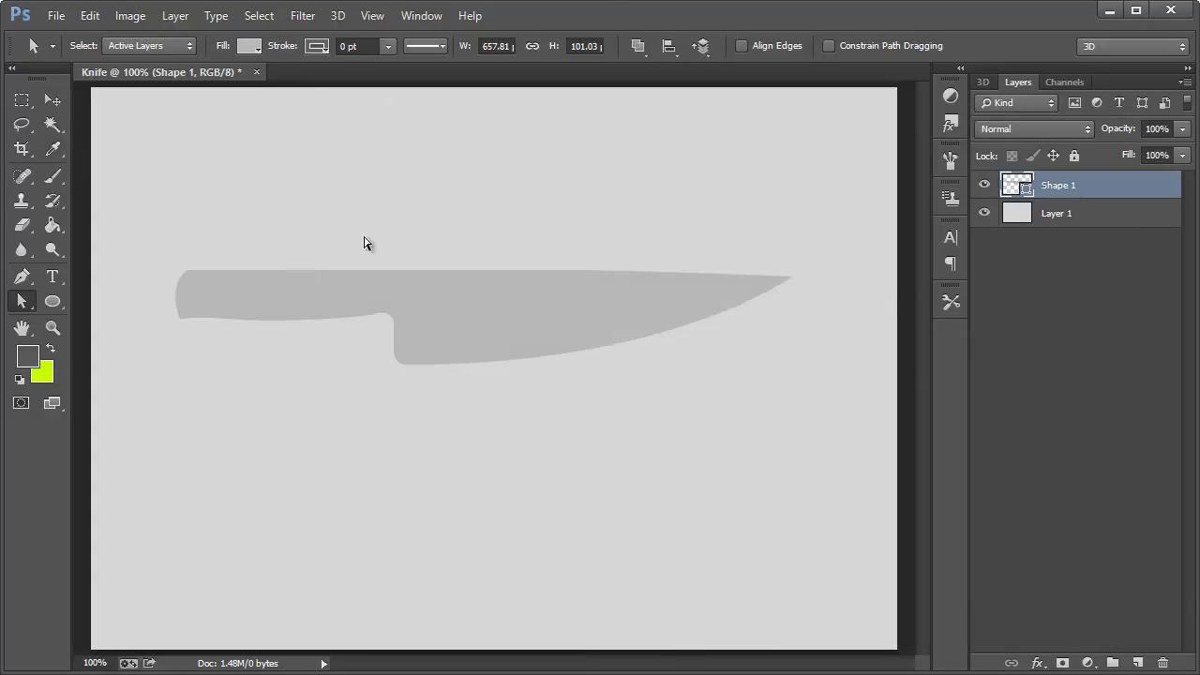
Step: Create a new layer above the knife shape, clipped to it
{"action": "key", "text": "ctrl+shift+n"}
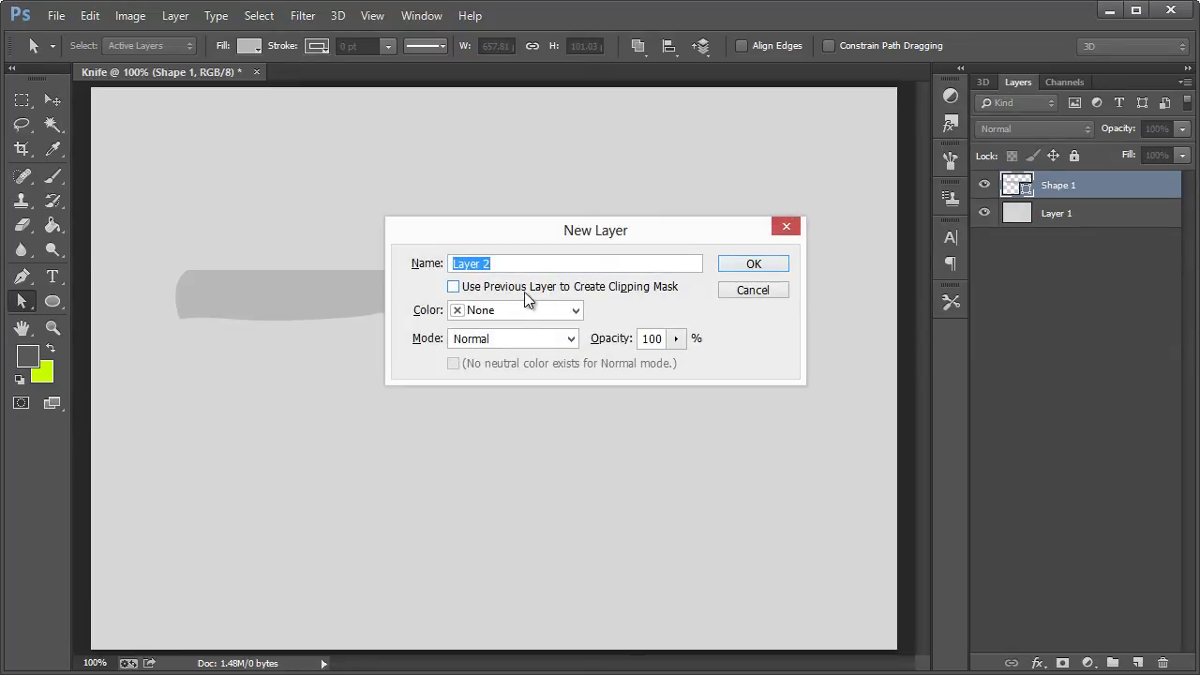
{"action": "left_click", "coordinate": [582, 289]}
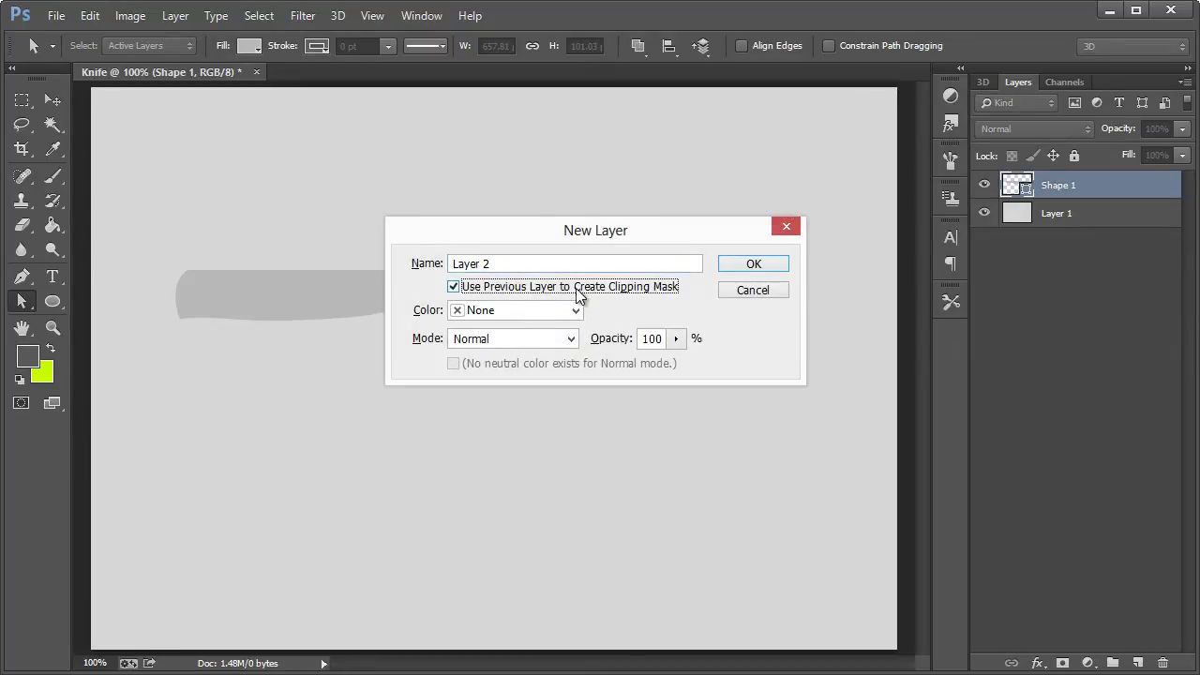
{"action": "left_click", "coordinate": [773, 266]}
Step: Draw a clipped rectangle about 230 by 129 px over the knife's handle, and dismiss its outline and properties
{"action": "left_click_drag", "start_coordinate": [44, 305], "coordinate": [88, 301]}
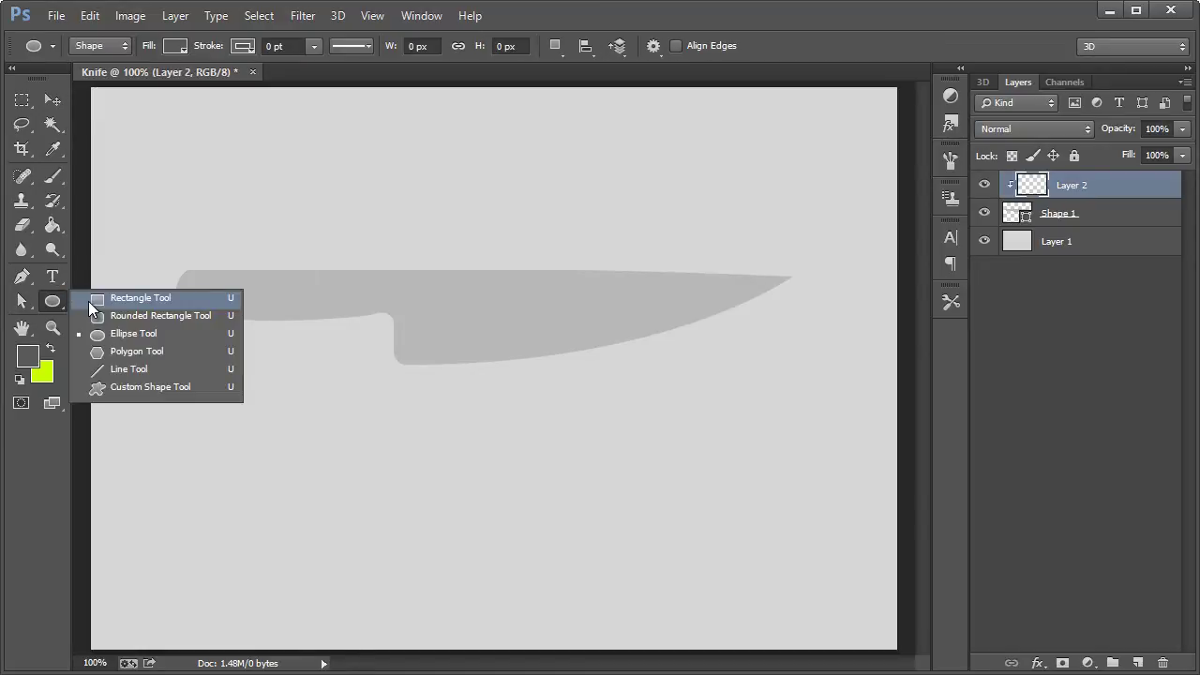
{"action": "left_click_drag", "start_coordinate": [88, 301], "coordinate": [89, 301]}
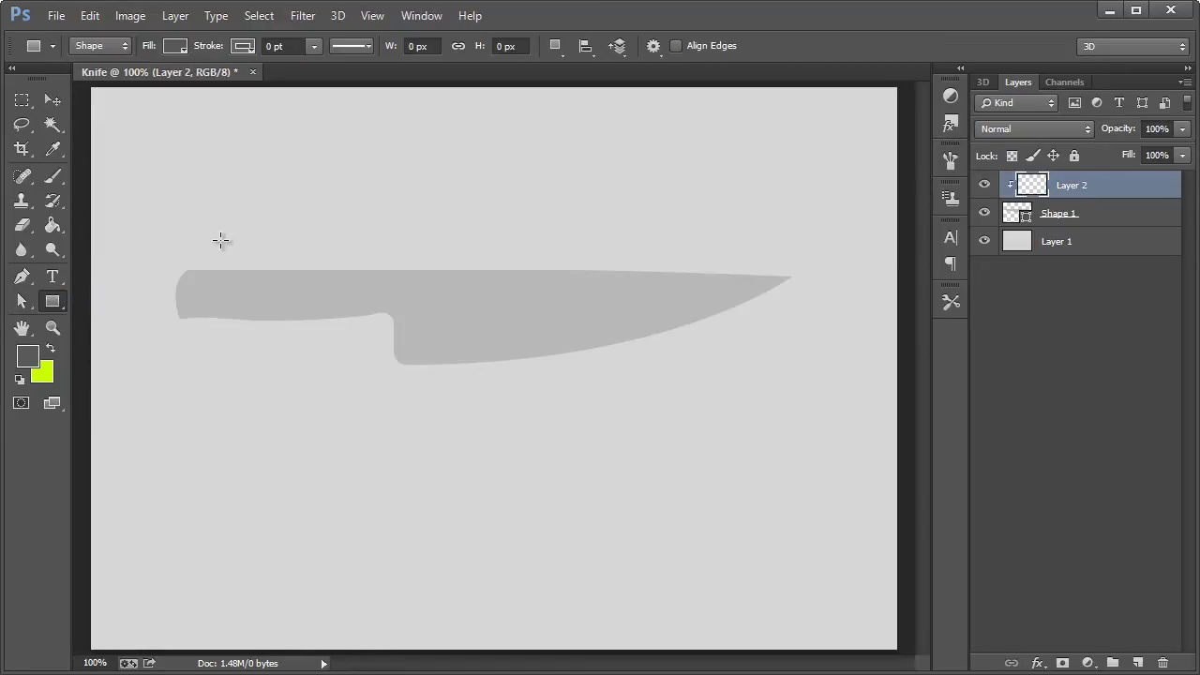
{"action": "left_click_drag", "start_coordinate": [159, 240], "coordinate": [374, 361]}
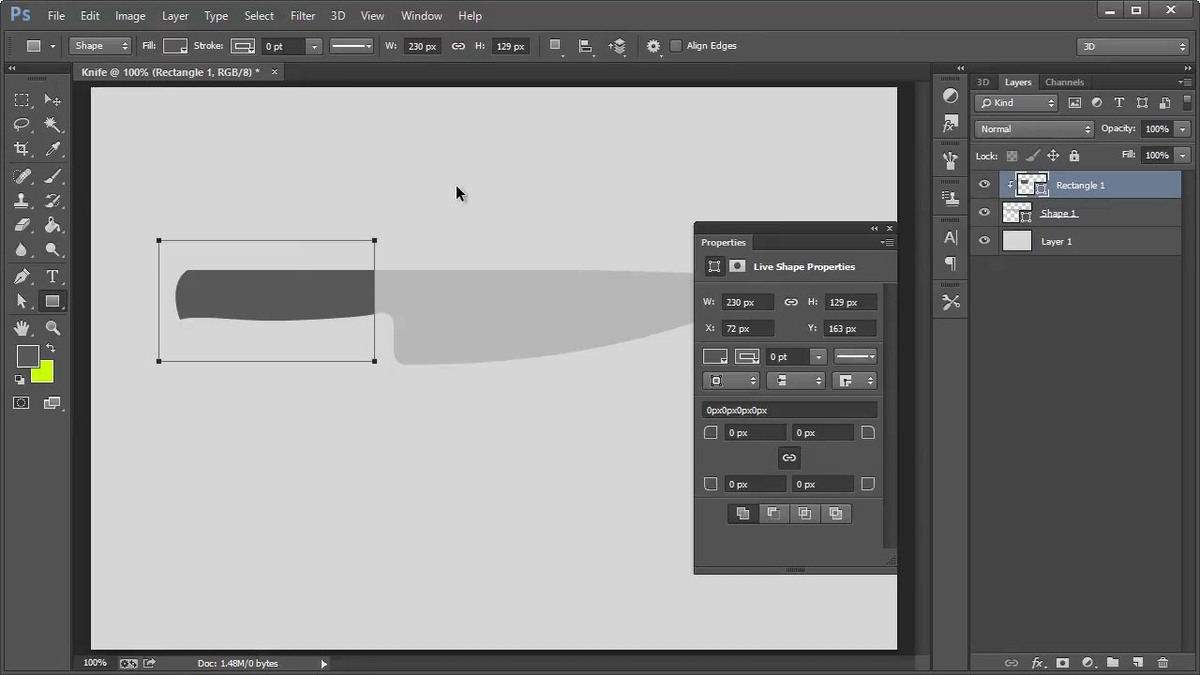
{"action": "key", "text": "Return"}
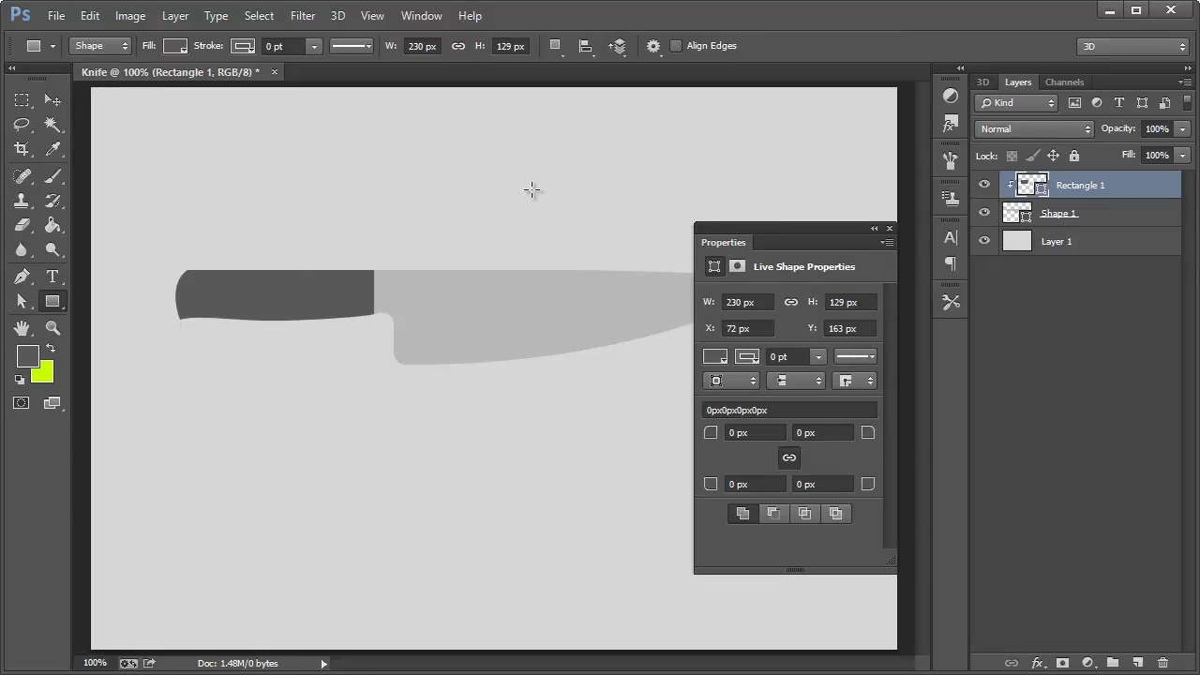
{"action": "left_click", "coordinate": [890, 228]}
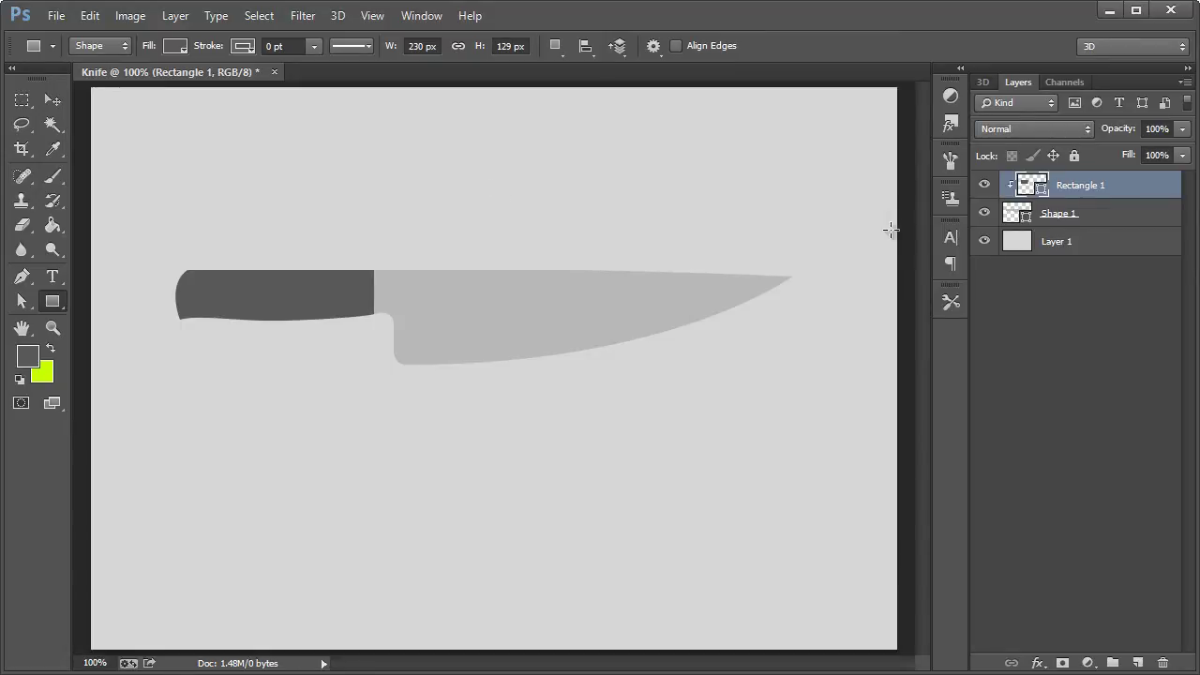
Step: Change the handle rectangle's fill to dark grey #2c2c2c and switch to the Move tool
{"action": "double_click", "coordinate": [1028, 186]}
{"action": "left_click_drag", "start_coordinate": [635, 535], "coordinate": [608, 553]}
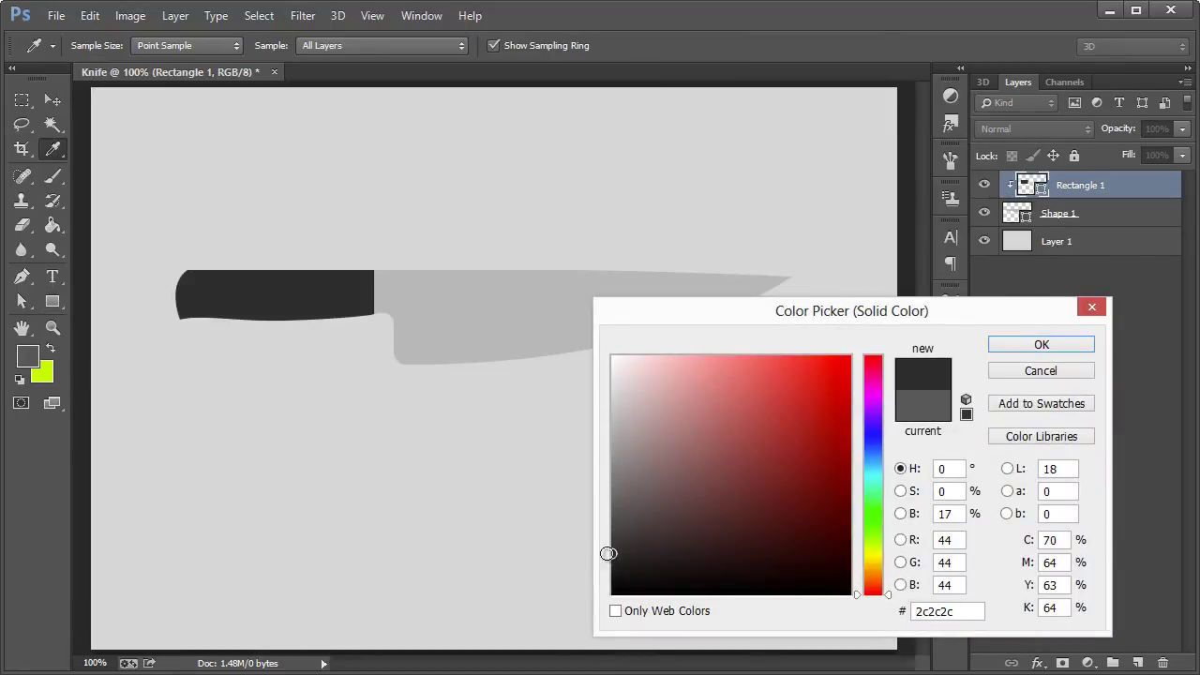
{"action": "left_click", "coordinate": [961, 611]}
{"action": "left_click", "coordinate": [1037, 347]}
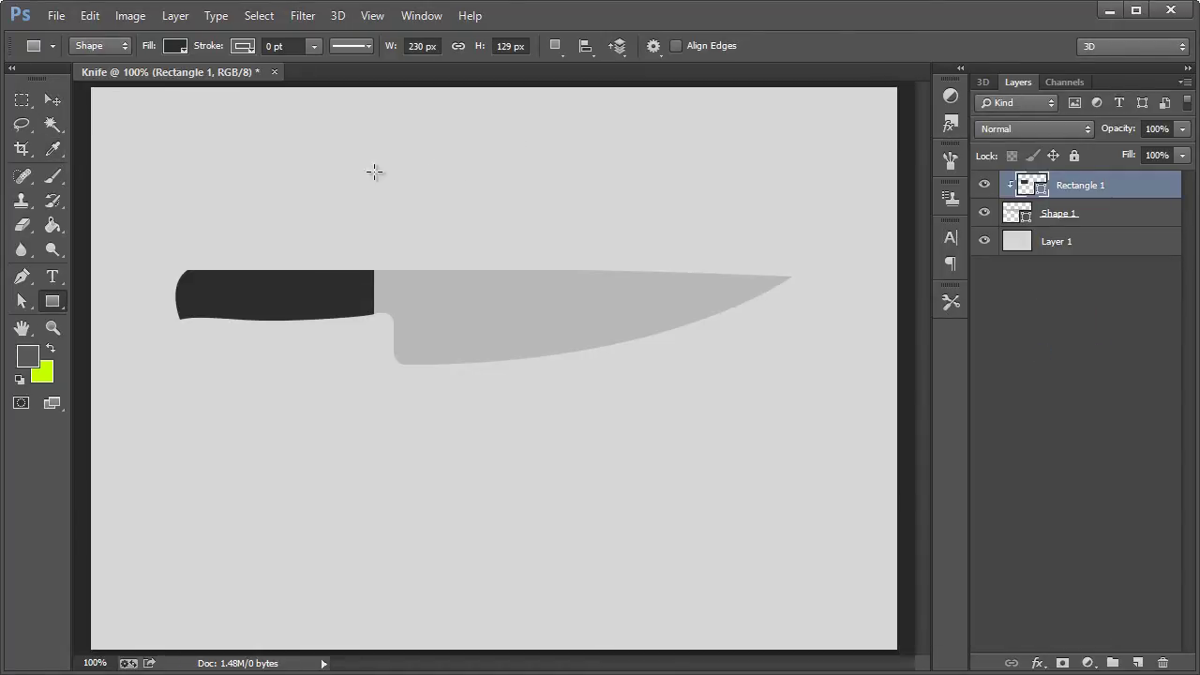
{"action": "left_click", "coordinate": [53, 124]}
{"action": "left_click", "coordinate": [52, 100]}
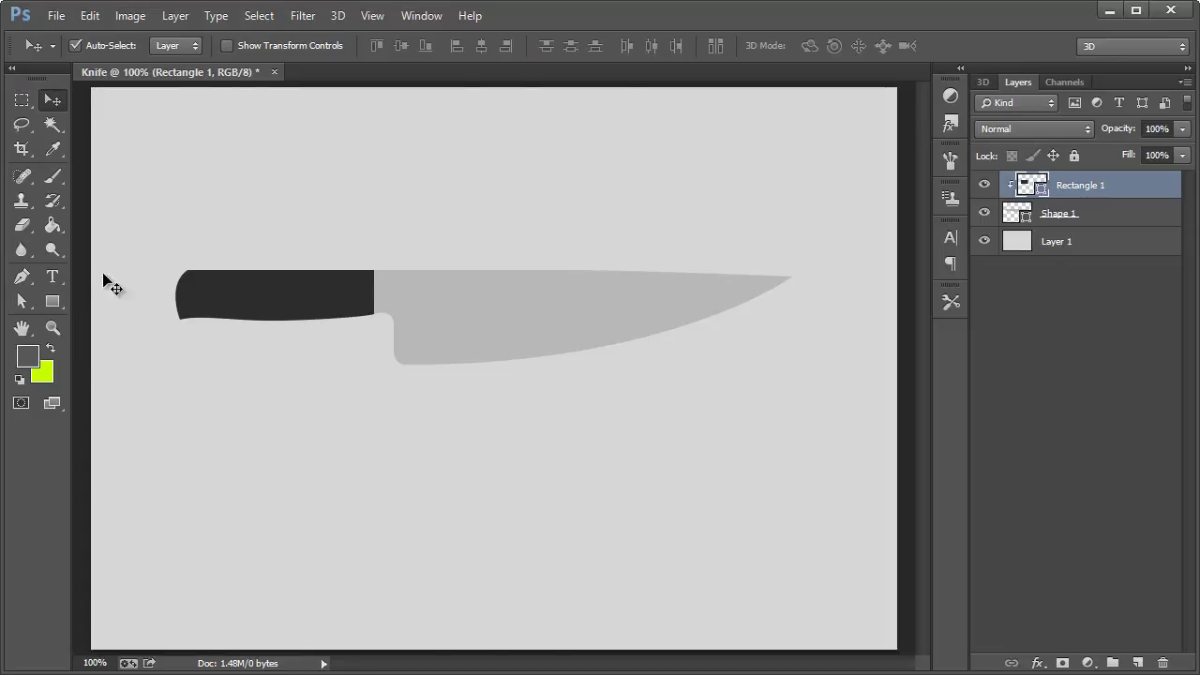
Step: With the Pen tool, begin a strip shape near the blade's heel, drawing its bottom edge and rounded lower corner toward the handle
{"action": "left_click", "coordinate": [54, 328]}
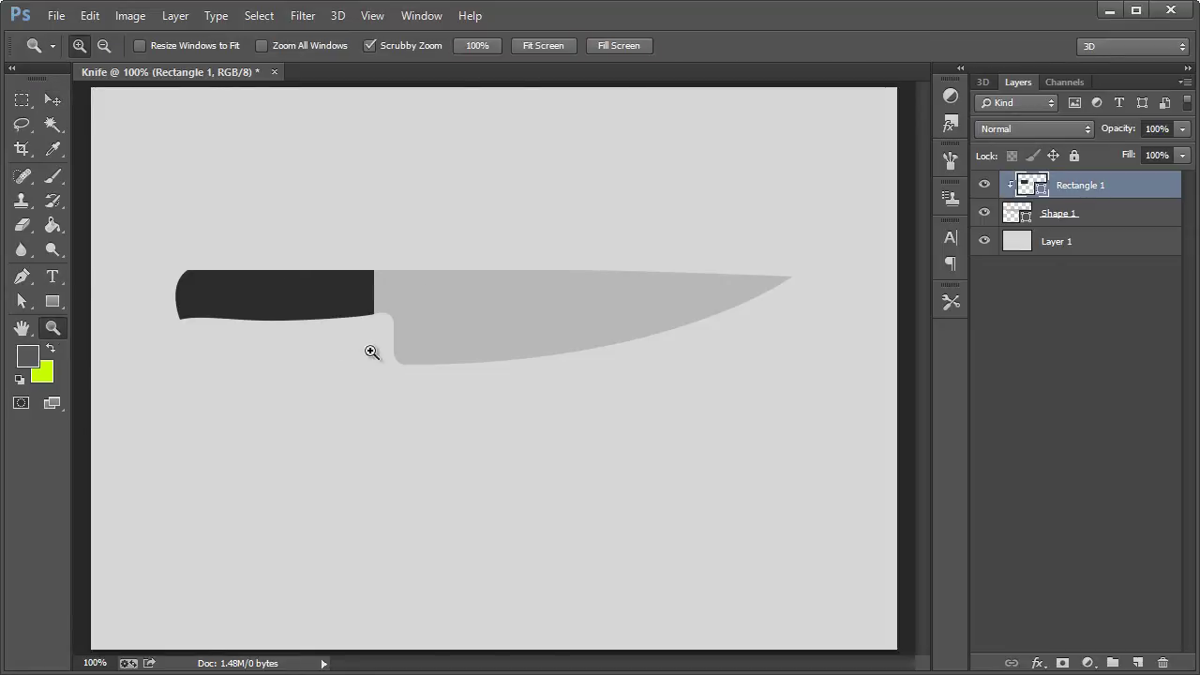
{"action": "left_click", "coordinate": [418, 362]}
{"action": "scroll", "coordinate": [477, 341], "scroll_direction": "up", "scroll_amount": 3}
{"action": "left_click", "coordinate": [470, 413]}
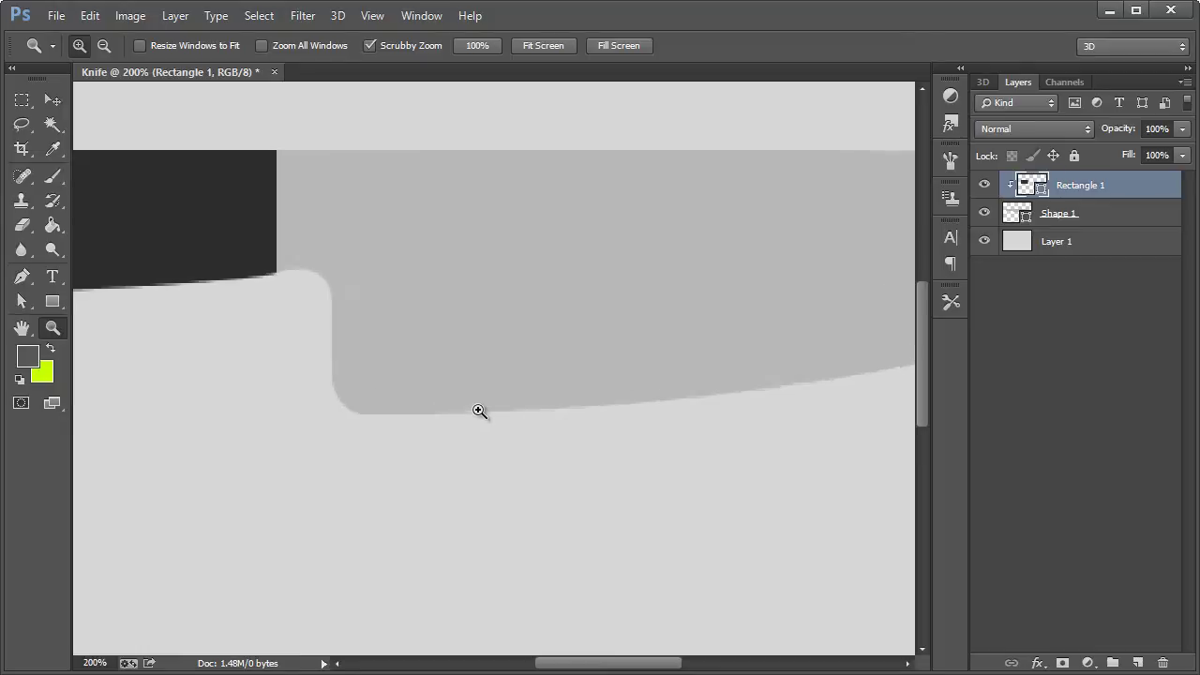
{"action": "left_click", "coordinate": [21, 277]}
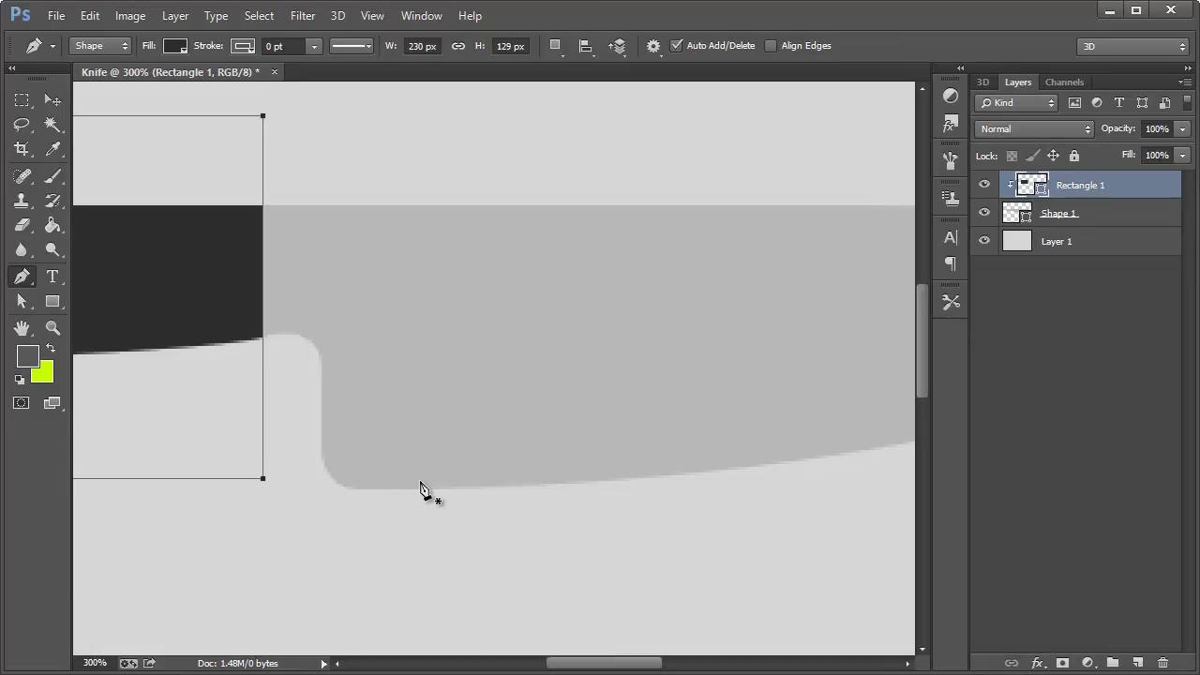
{"action": "left_click", "coordinate": [457, 481]}
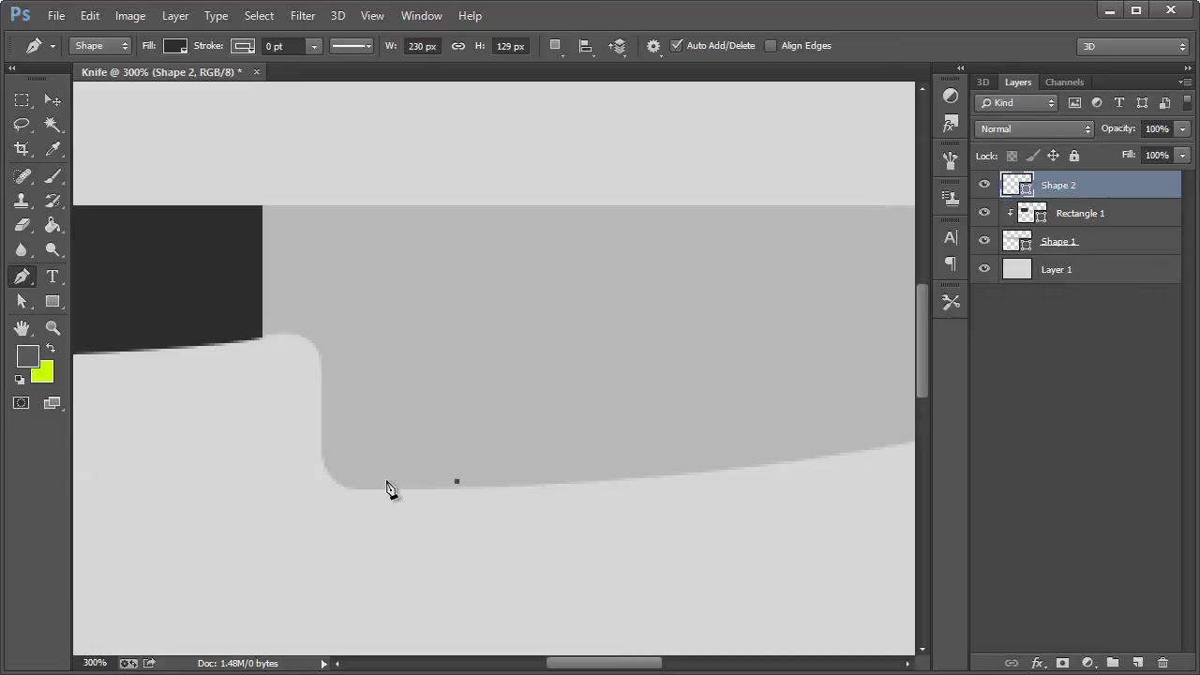
{"action": "mouse_move", "coordinate": [377, 482]}
{"action": "left_mouse_down"}
{"action": "mouse_move", "coordinate": [385, 493]}
{"action": "mouse_move", "coordinate": [372, 487]}
{"action": "left_mouse_up"}
{"action": "left_click", "coordinate": [374, 466]}
Step: Continue the strip up to the blade's spine with a rounded upper corner, and close it at about 30 by 97 px
{"action": "scroll", "coordinate": [365, 330], "scroll_direction": "up", "scroll_amount": 2}
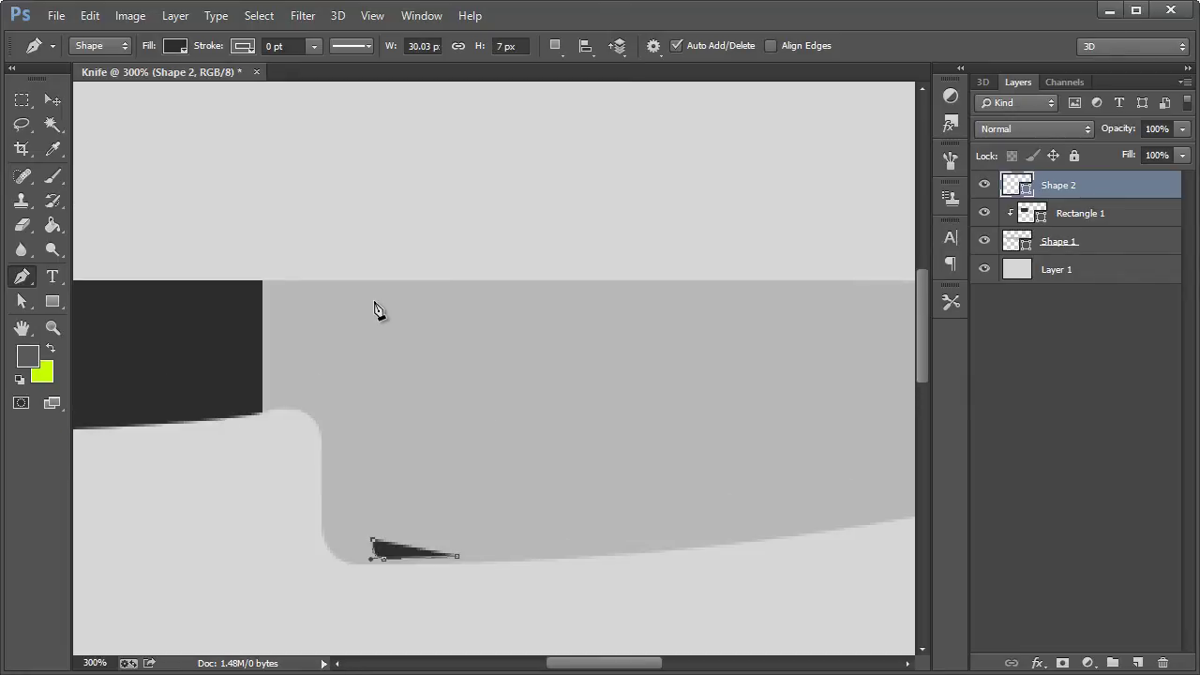
{"action": "left_click", "coordinate": [373, 292]}
{"action": "key", "text": "ctrl+z"}
{"action": "left_click_drag", "start_coordinate": [372, 307], "coordinate": [372, 293]}
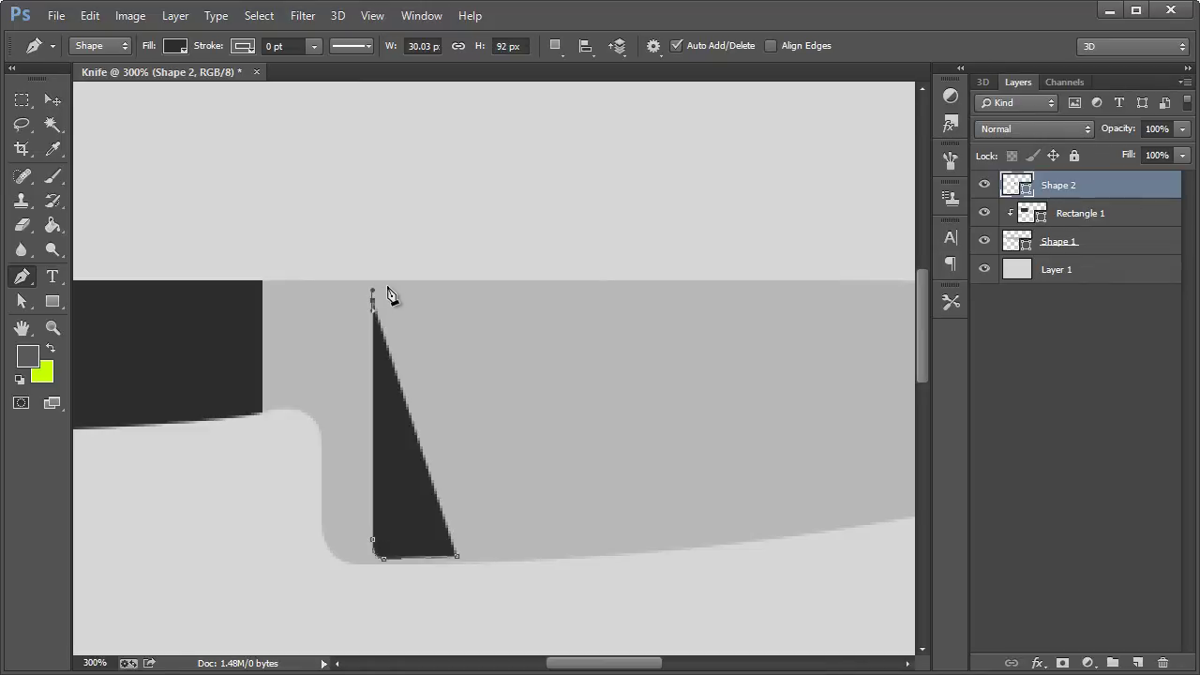
{"action": "left_click_drag", "start_coordinate": [384, 286], "coordinate": [392, 286]}
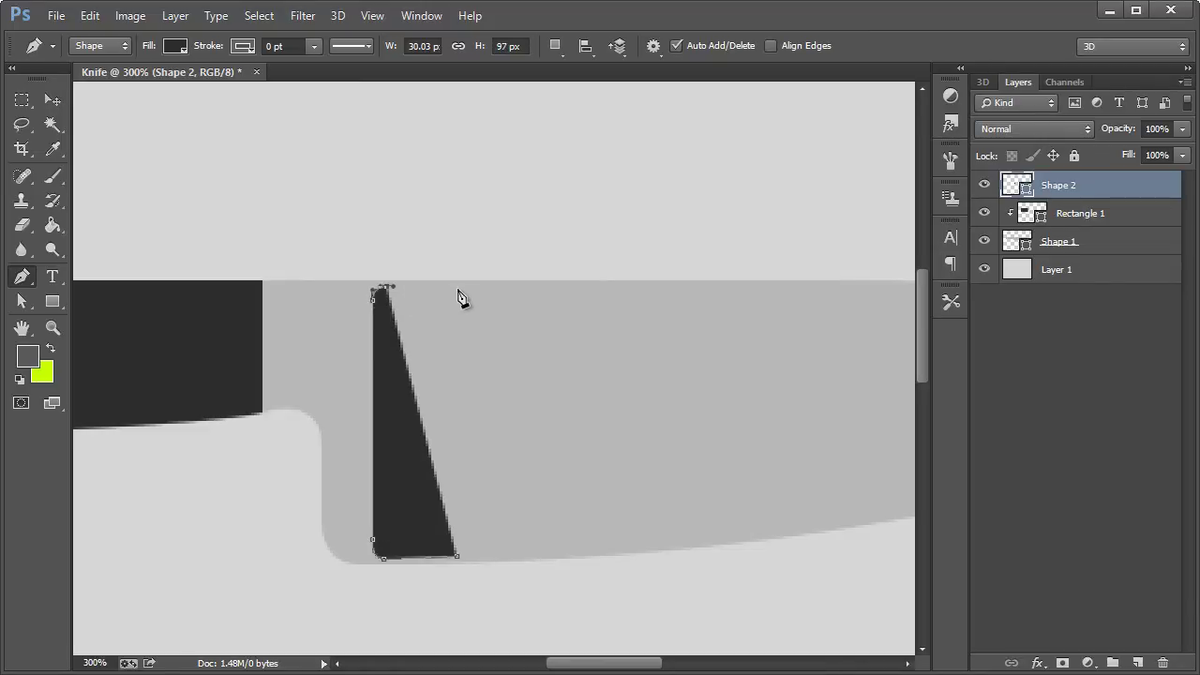
{"action": "left_click", "coordinate": [457, 287]}
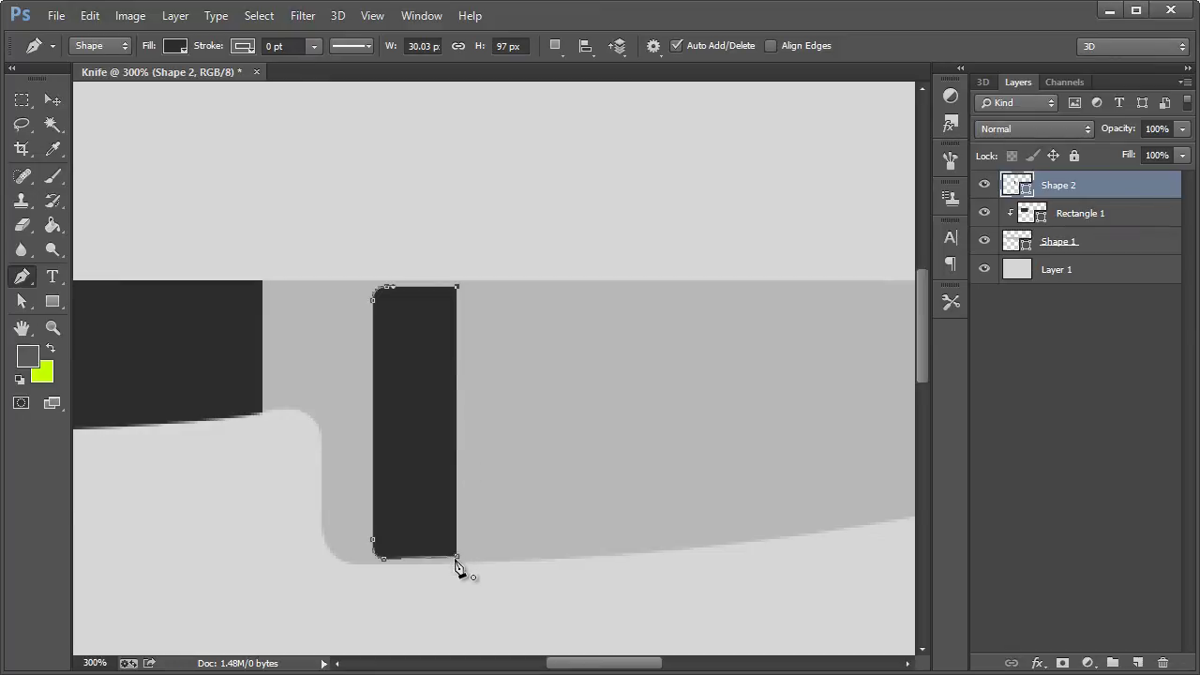
{"action": "left_click", "coordinate": [457, 558]}
Step: Rasterize the strip layer and fade its tip-facing side with a soft 71 px Eraser at 100% opacity
{"action": "right_click", "coordinate": [1059, 186]}
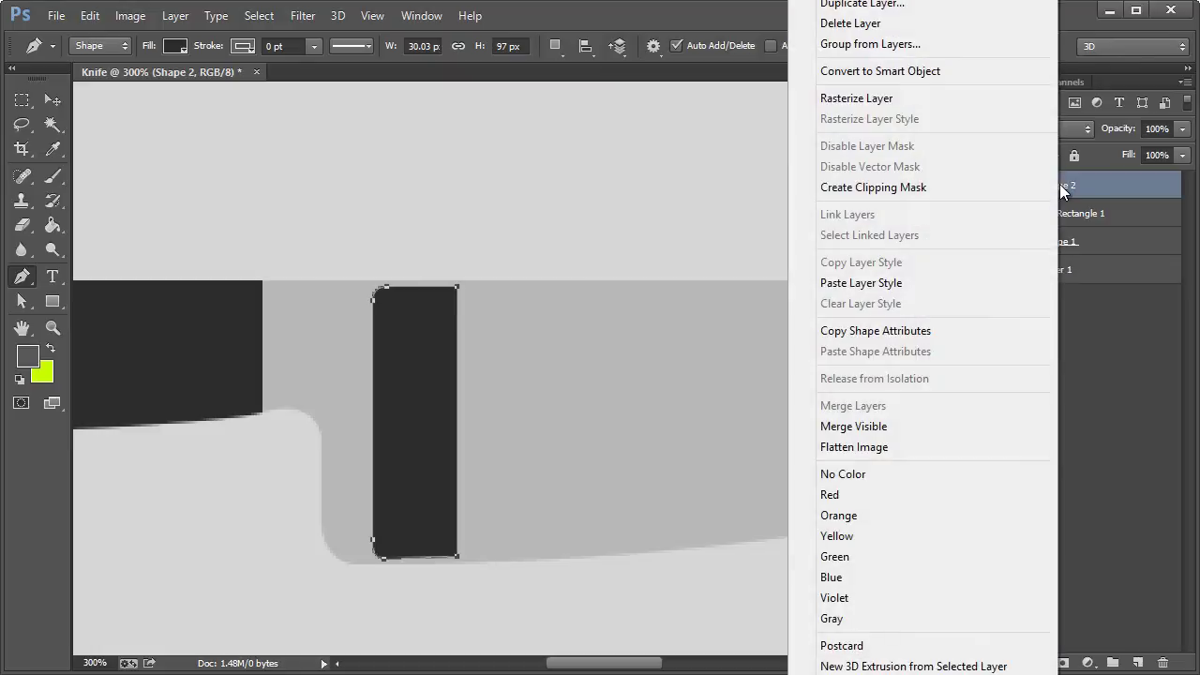
{"action": "left_click", "coordinate": [906, 100]}
{"action": "left_click", "coordinate": [23, 225]}
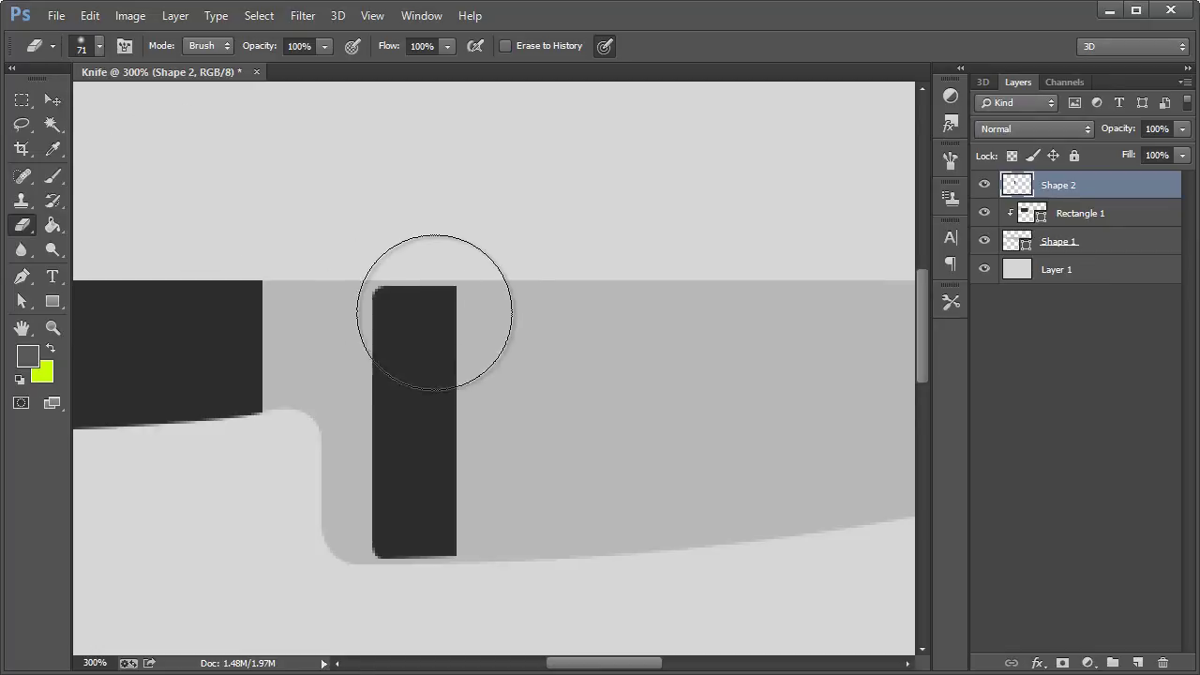
{"action": "mouse_move", "coordinate": [491, 260]}
{"action": "left_mouse_down"}
{"action": "mouse_move", "coordinate": [509, 590]}
{"action": "mouse_move", "coordinate": [509, 298]}
{"action": "mouse_move", "coordinate": [503, 316]}
{"action": "mouse_move", "coordinate": [565, 568]}
{"action": "mouse_move", "coordinate": [604, 268]}
{"action": "left_mouse_up"}
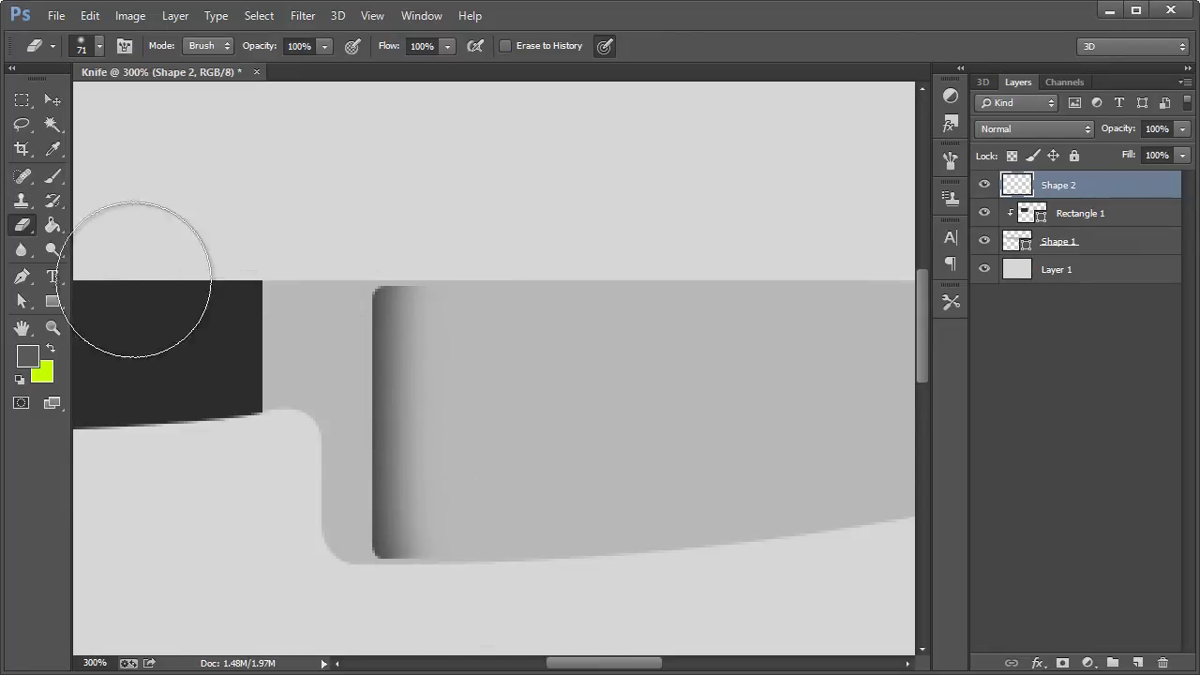
Step: Soften the strip's dark handle-side edge along its full height using the Blur tool at size 64 and 100% strength
{"action": "left_click", "coordinate": [23, 202]}
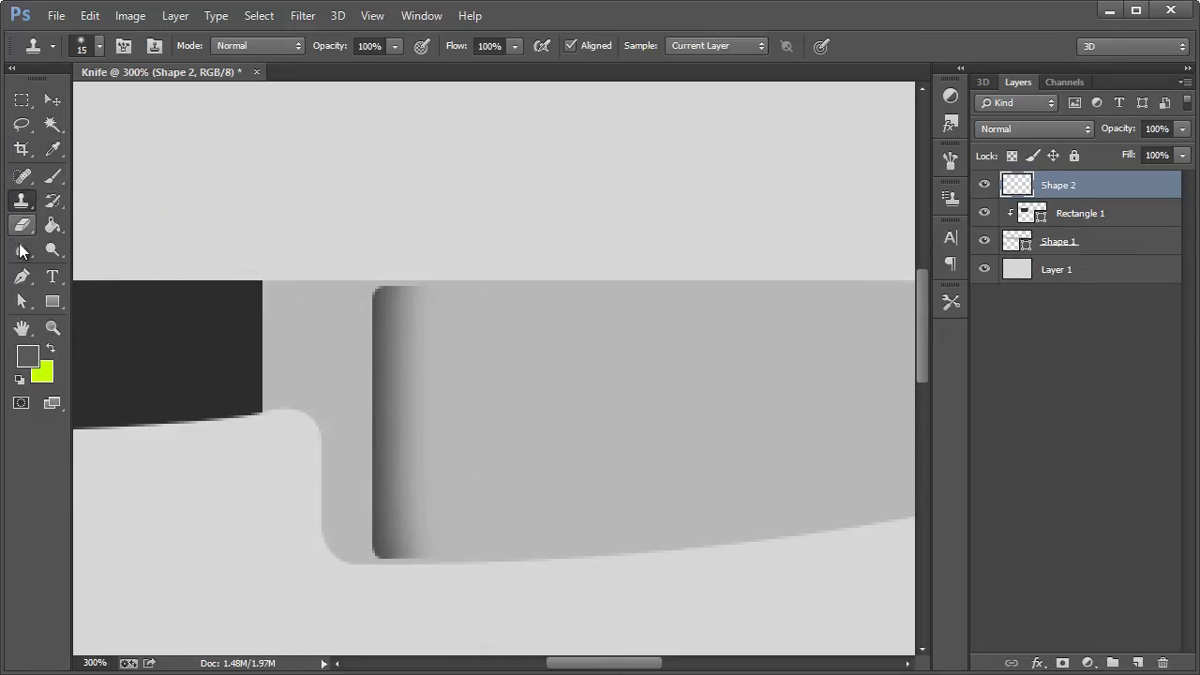
{"action": "left_click", "coordinate": [23, 250]}
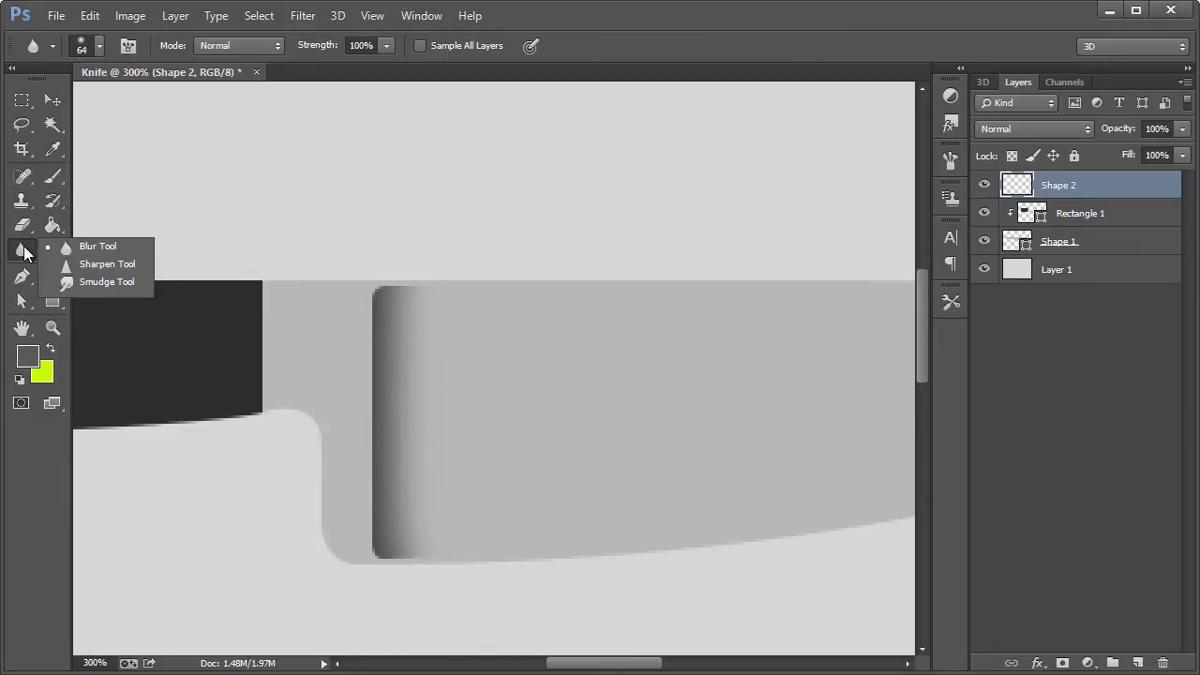
{"action": "left_click", "coordinate": [87, 249]}
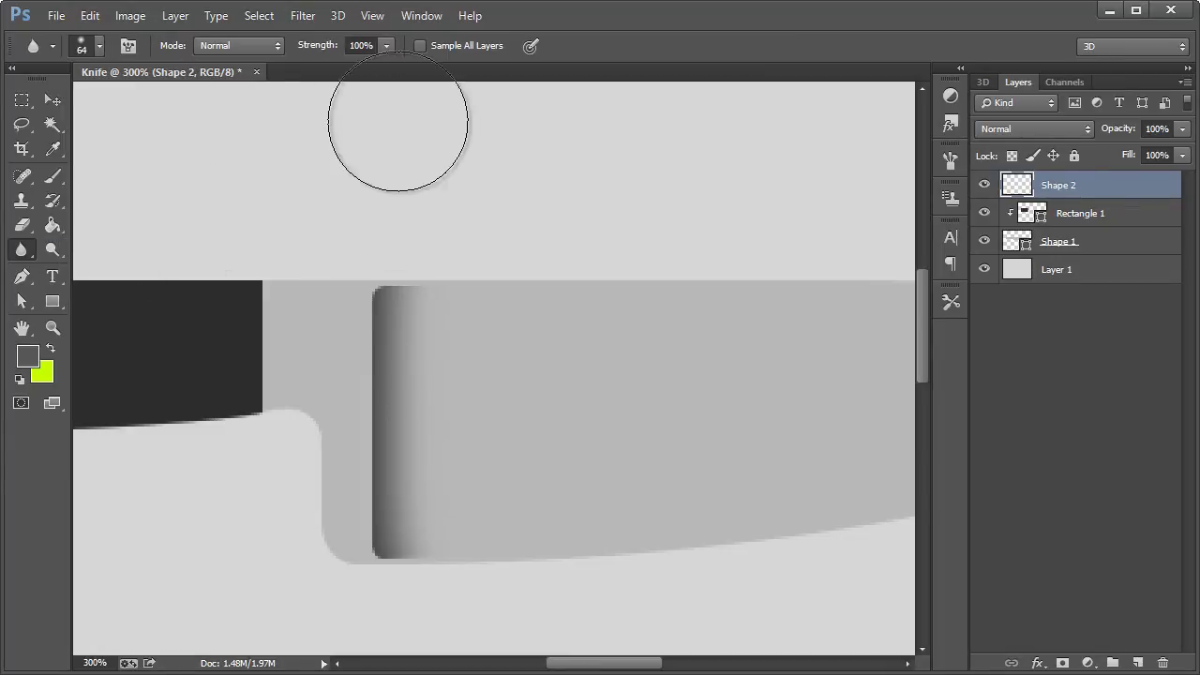
{"action": "mouse_move", "coordinate": [387, 286]}
{"action": "left_mouse_down"}
{"action": "mouse_move", "coordinate": [446, 307]}
{"action": "mouse_move", "coordinate": [382, 302]}
{"action": "mouse_move", "coordinate": [383, 546]}
{"action": "left_mouse_up"}
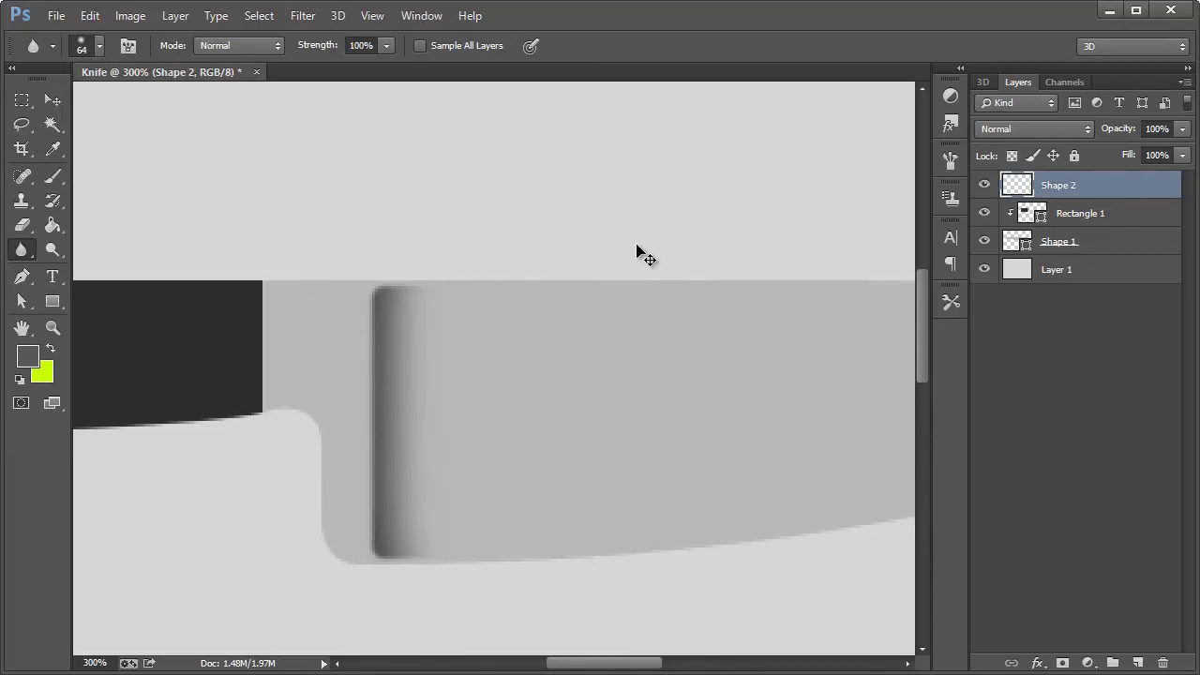
Step: Lower the opacity of the strip's shading layer slightly and deselect all layers
{"action": "key", "text": "ctrl+1"}
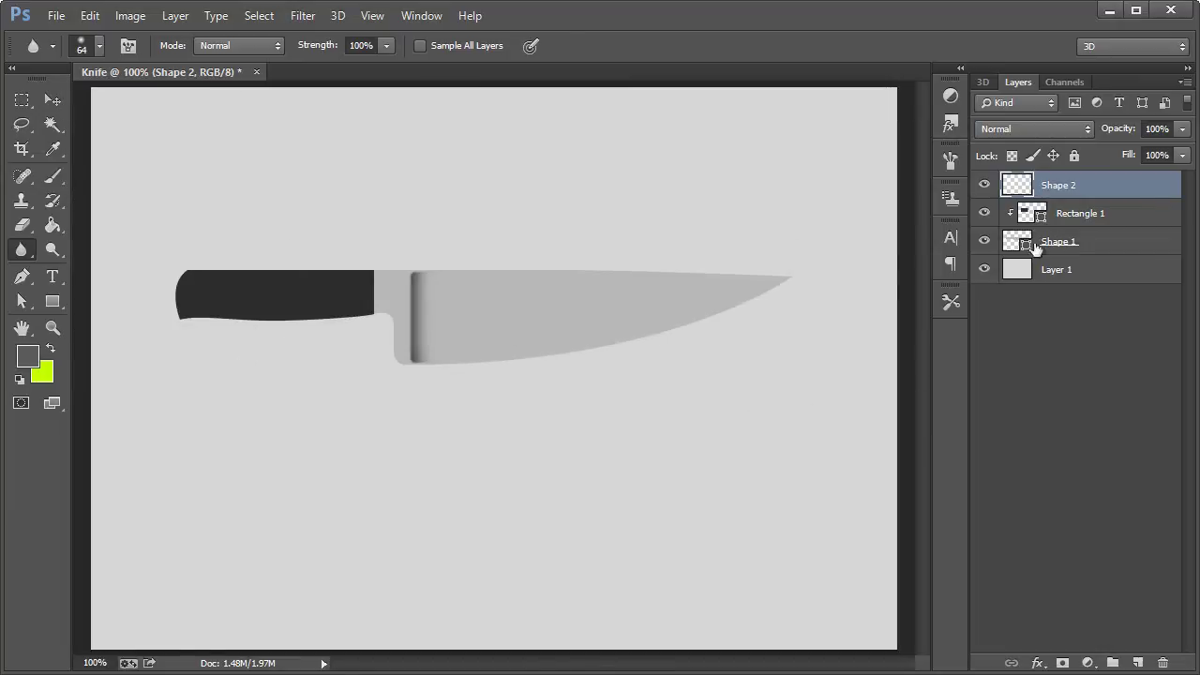
{"action": "left_click", "coordinate": [1182, 128]}
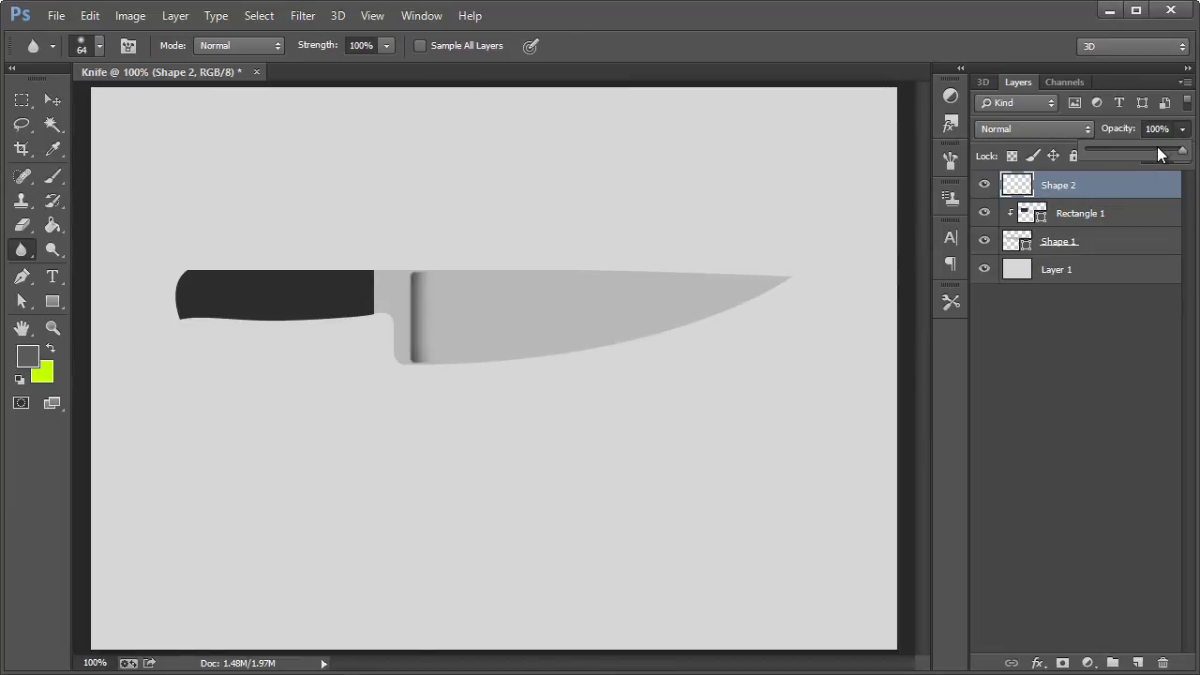
{"action": "left_click_drag", "start_coordinate": [1158, 147], "coordinate": [1154, 147]}
{"action": "left_click", "coordinate": [1113, 353]}
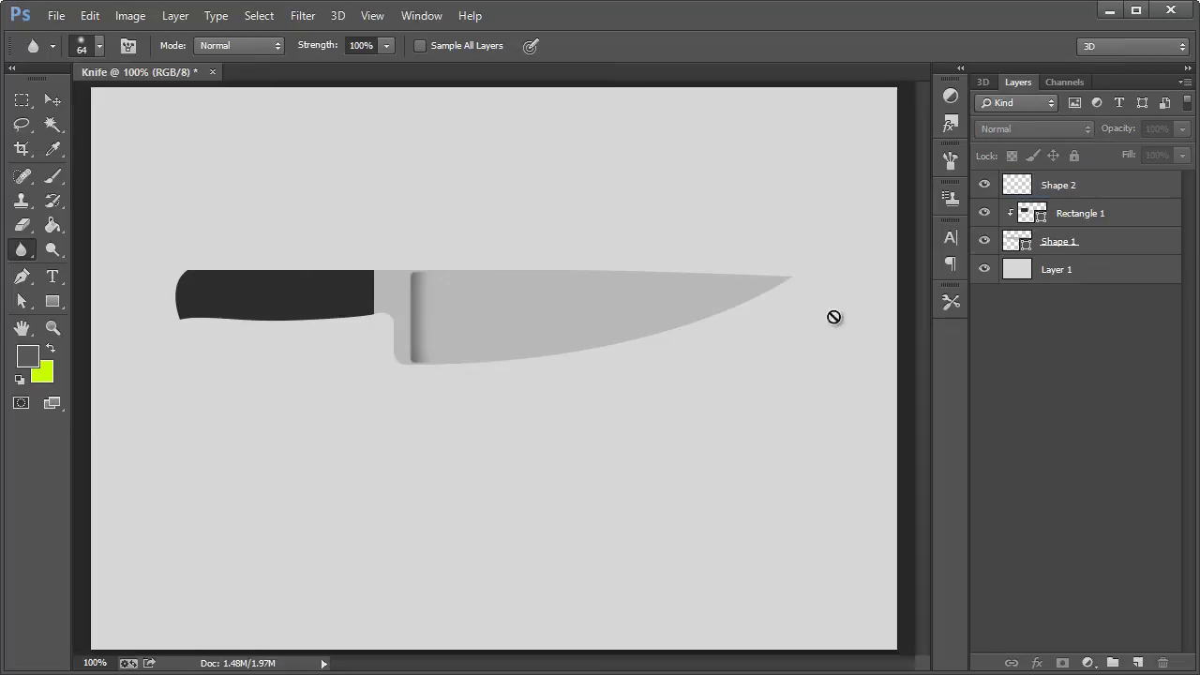
Step: Start a dark Pen tool shape along the spine from the handle's edge to the shading strip, rounding the corner there
{"action": "left_click", "coordinate": [53, 327]}
{"action": "left_click_drag", "start_coordinate": [258, 335], "coordinate": [332, 331]}
{"action": "left_click", "coordinate": [23, 277]}
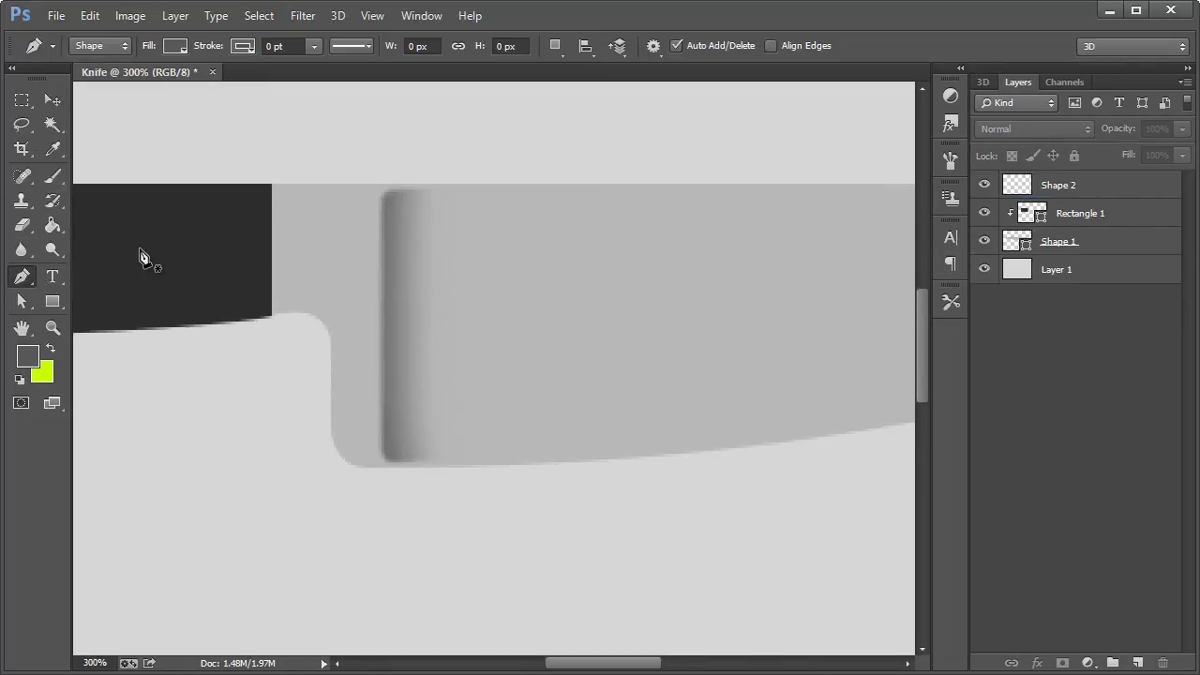
{"action": "left_click", "coordinate": [277, 191]}
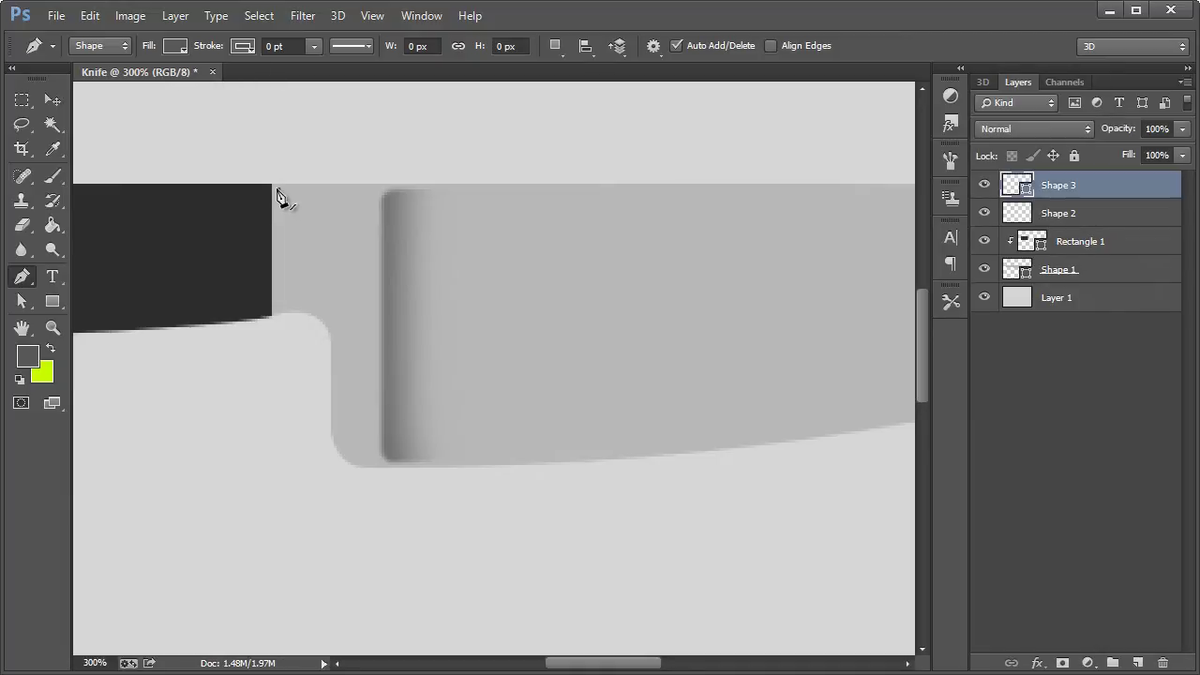
{"action": "left_click", "coordinate": [377, 190]}
{"action": "left_click", "coordinate": [388, 191]}
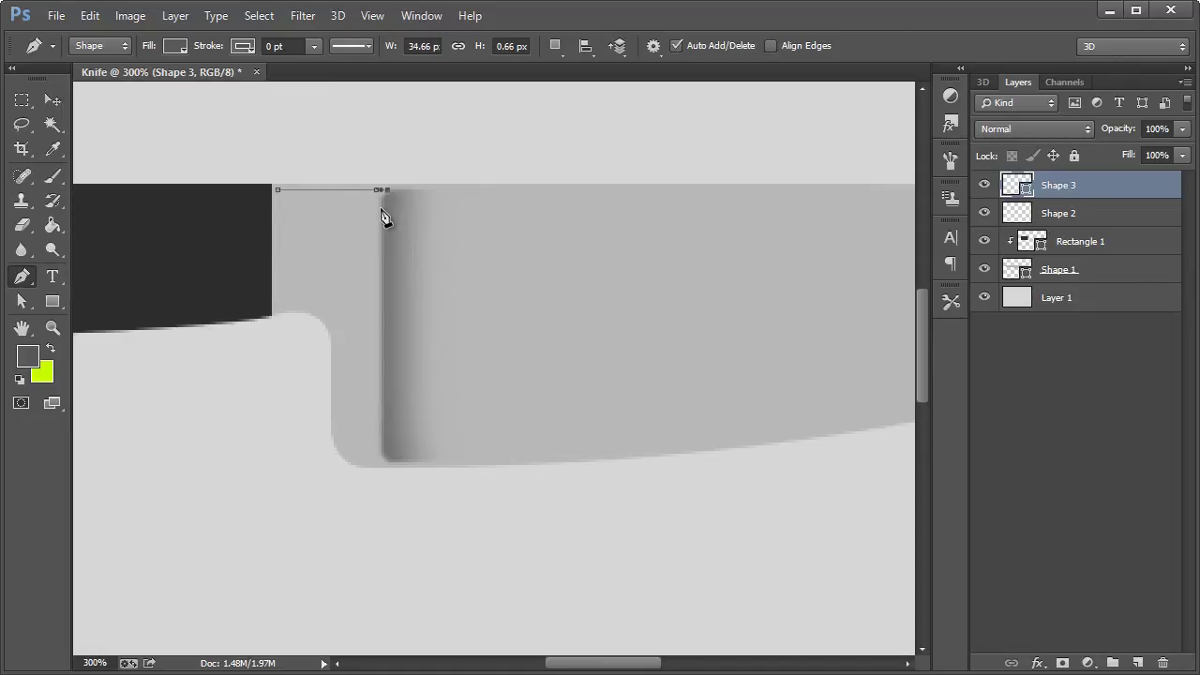
{"action": "left_click", "coordinate": [382, 210]}
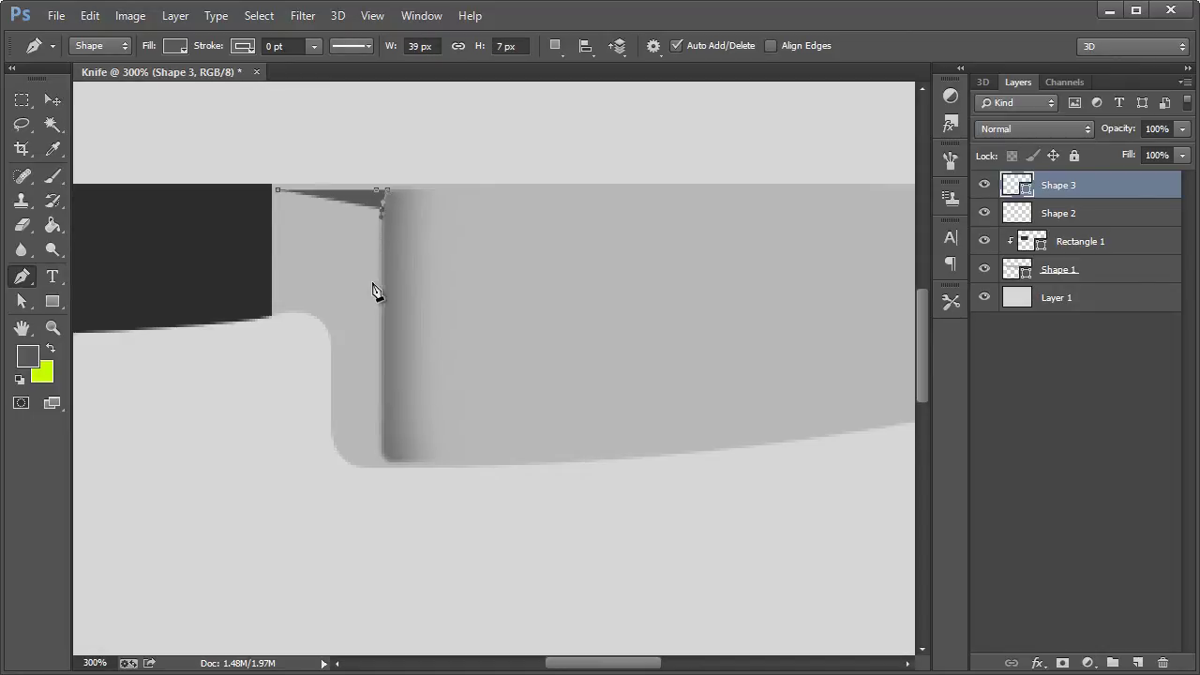
Step: Continue the shape down beside the strip, curve it back up to the handle, and close it at about 39 by 94 px
{"action": "left_click", "coordinate": [381, 453]}
{"action": "left_click_drag", "start_coordinate": [359, 452], "coordinate": [353, 366]}
{"action": "left_click_drag", "start_coordinate": [356, 271], "coordinate": [277, 210]}
{"action": "left_click", "coordinate": [278, 190]}
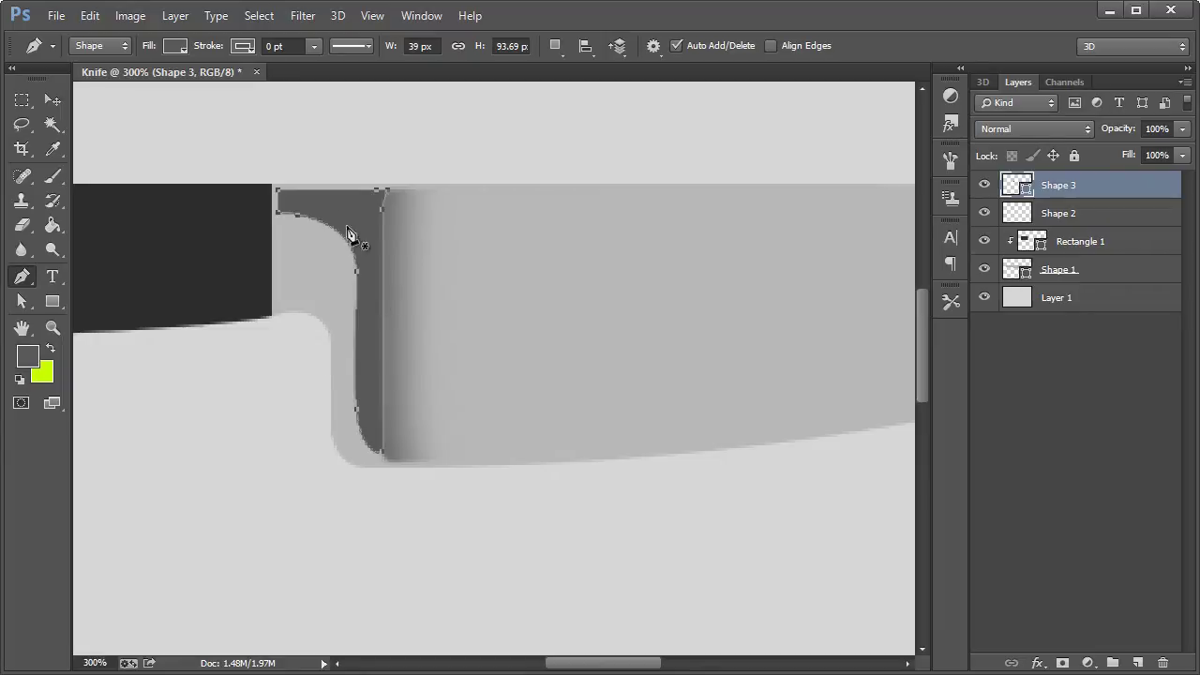
{"action": "key", "text": "Return"}
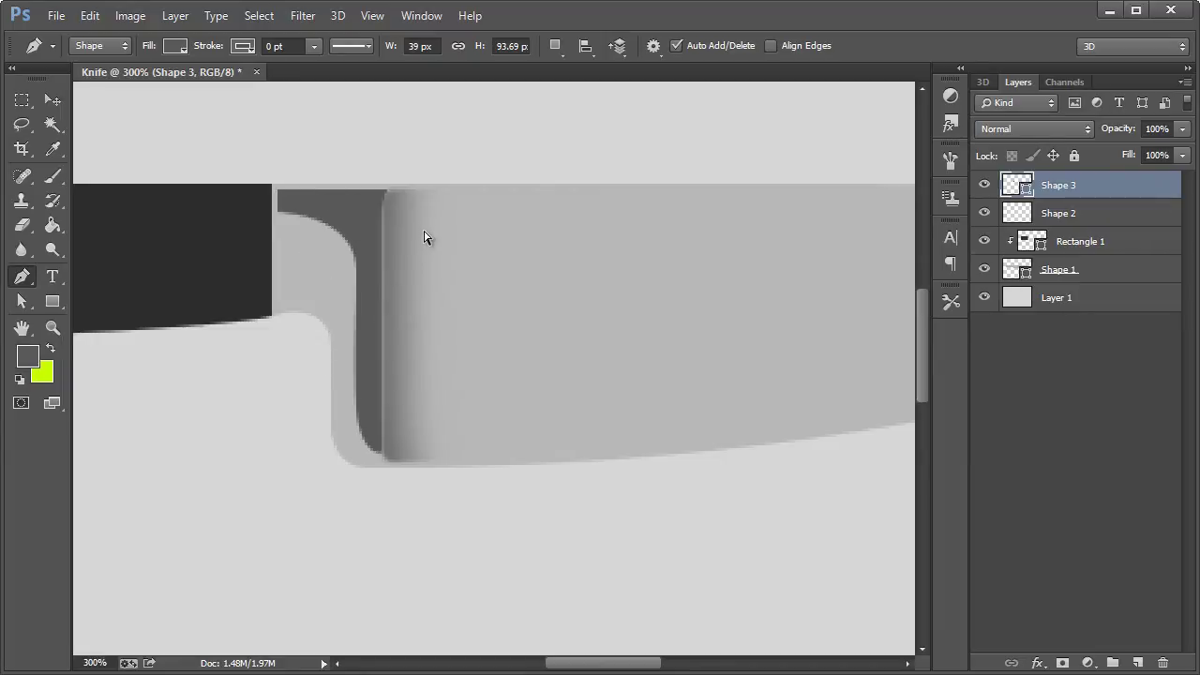
Step: Rasterize the curved bolster shading shape and soften its edges using the Blur tool at size 64 and 100% strength
{"action": "key", "text": "ctrl+1"}
{"action": "left_click", "coordinate": [53, 328]}
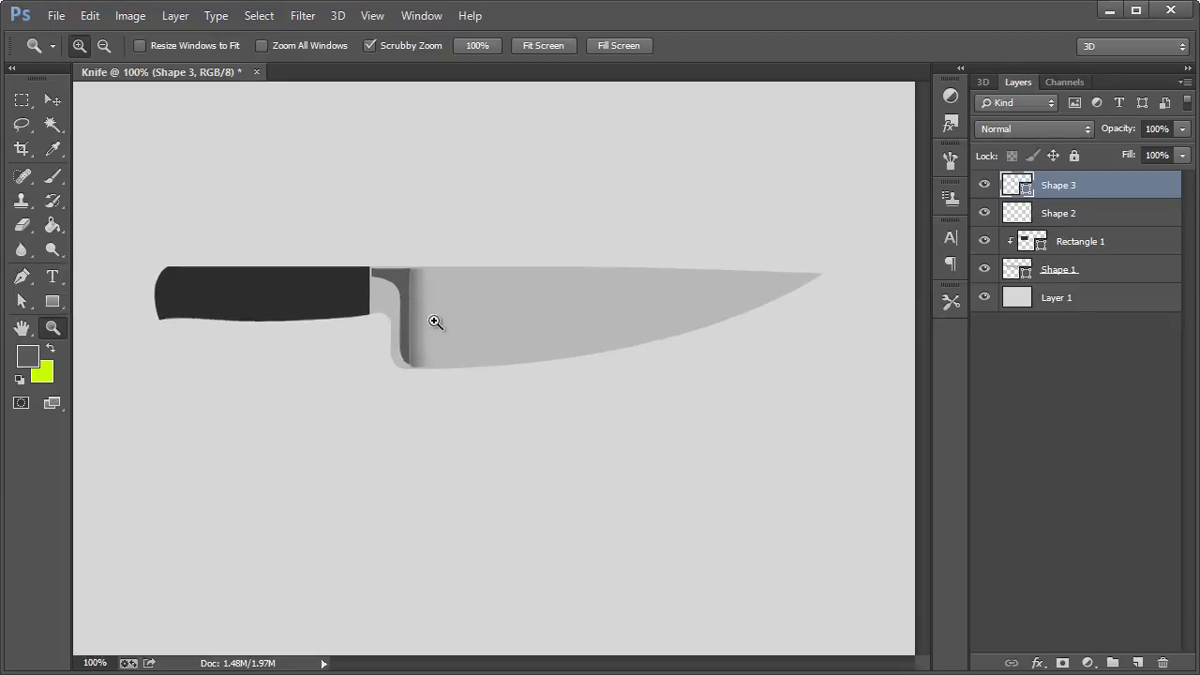
{"action": "left_click", "coordinate": [433, 322]}
{"action": "right_click", "coordinate": [1072, 185]}
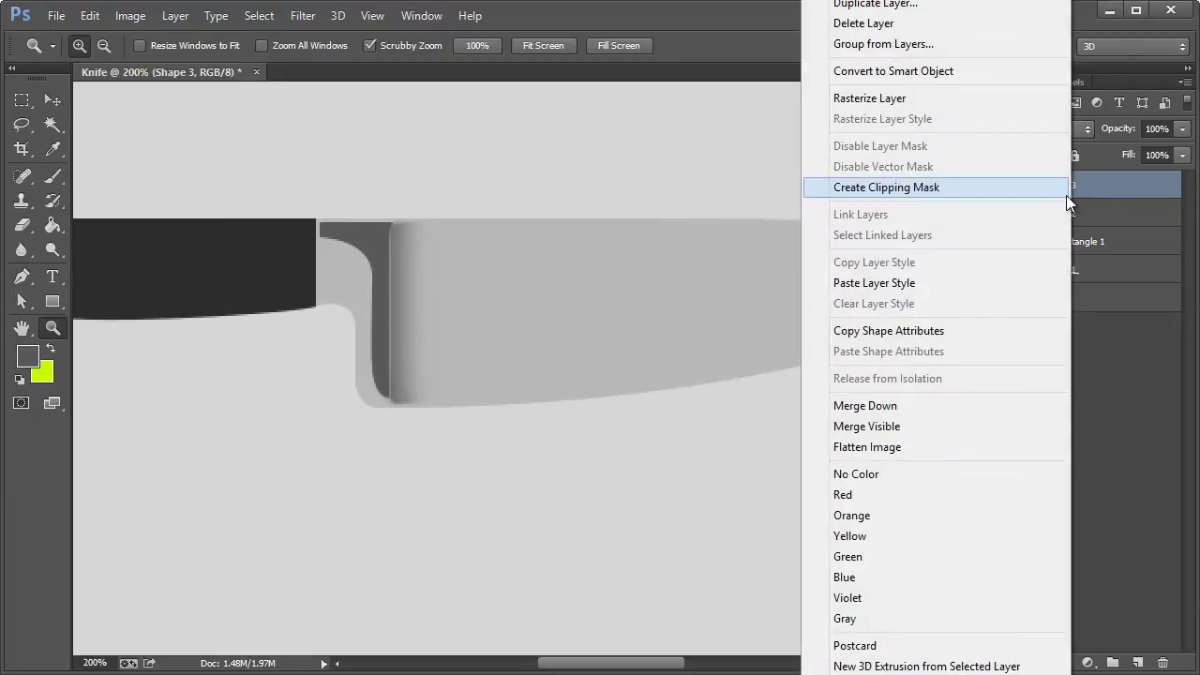
{"action": "left_click", "coordinate": [905, 99]}
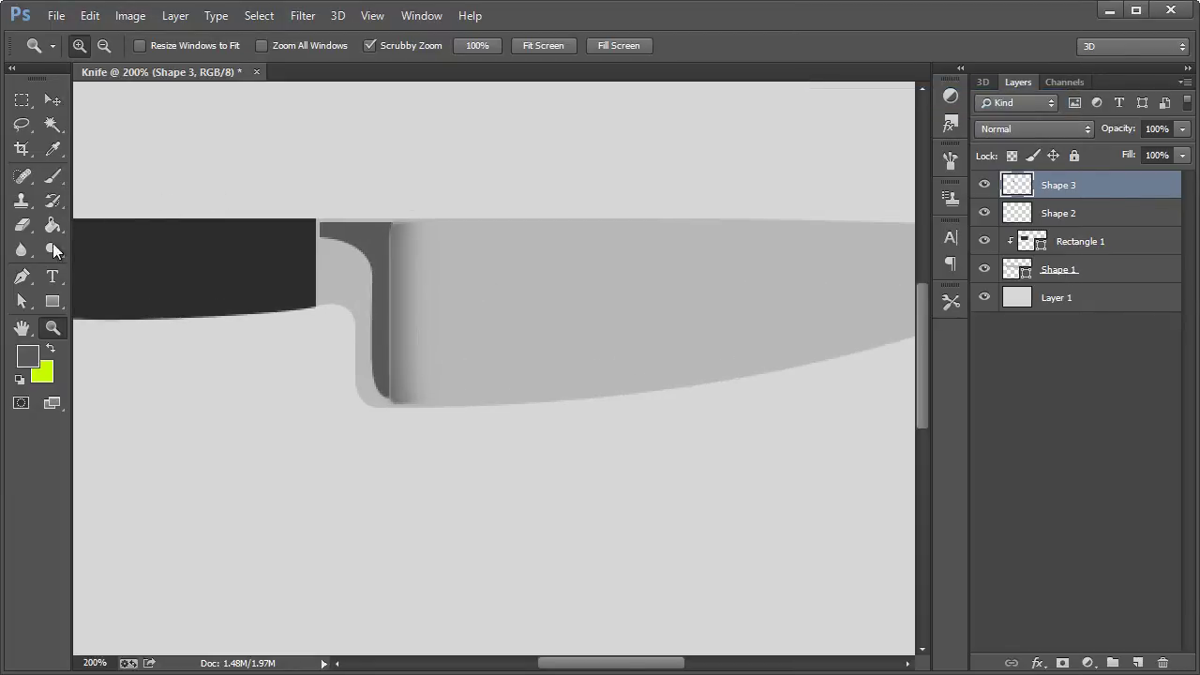
{"action": "left_click", "coordinate": [21, 250]}
{"action": "mouse_move", "coordinate": [333, 231]}
{"action": "left_mouse_down"}
{"action": "mouse_move", "coordinate": [380, 272]}
{"action": "mouse_move", "coordinate": [389, 352]}
{"action": "mouse_move", "coordinate": [362, 277]}
{"action": "mouse_move", "coordinate": [406, 438]}
{"action": "mouse_move", "coordinate": [401, 415]}
{"action": "mouse_move", "coordinate": [419, 396]}
{"action": "mouse_move", "coordinate": [460, 422]}
{"action": "mouse_move", "coordinate": [394, 409]}
{"action": "mouse_move", "coordinate": [364, 266]}
{"action": "mouse_move", "coordinate": [334, 270]}
{"action": "mouse_move", "coordinate": [346, 235]}
{"action": "mouse_move", "coordinate": [393, 232]}
{"action": "mouse_move", "coordinate": [291, 230]}
{"action": "left_mouse_up"}
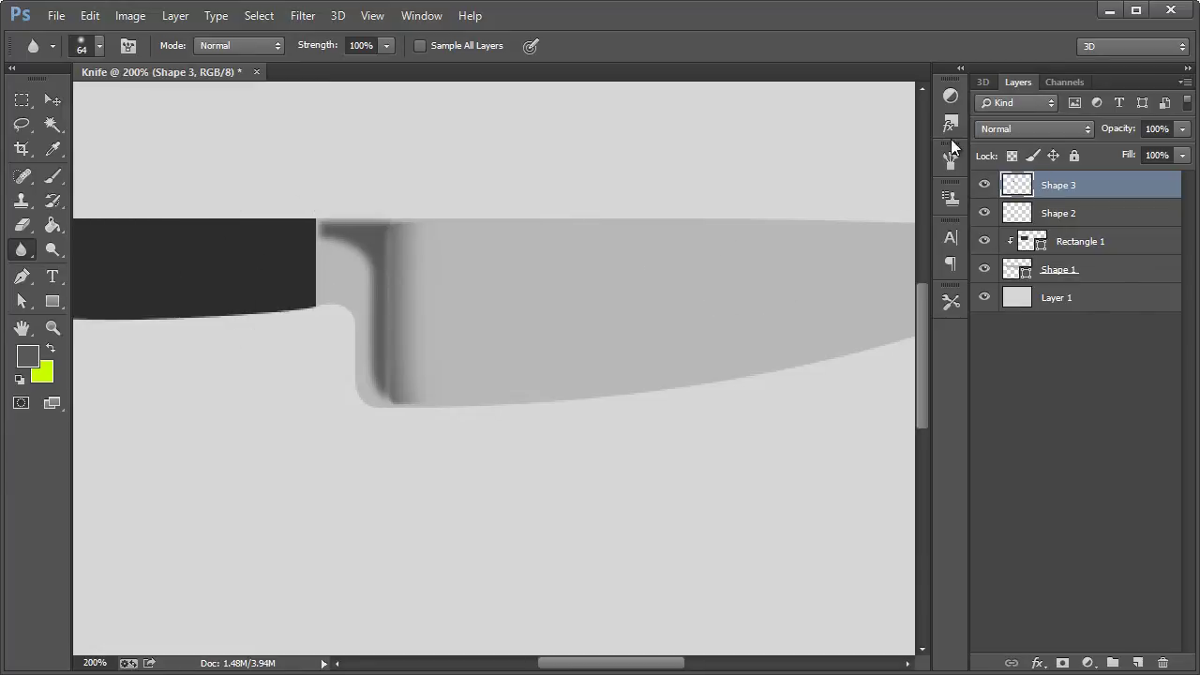
Step: Lower the bolster shading layer's opacity to 75% and nudge the shading slightly toward the blade
{"action": "left_click", "coordinate": [1182, 129]}
{"action": "left_click_drag", "start_coordinate": [1181, 150], "coordinate": [1152, 151]}
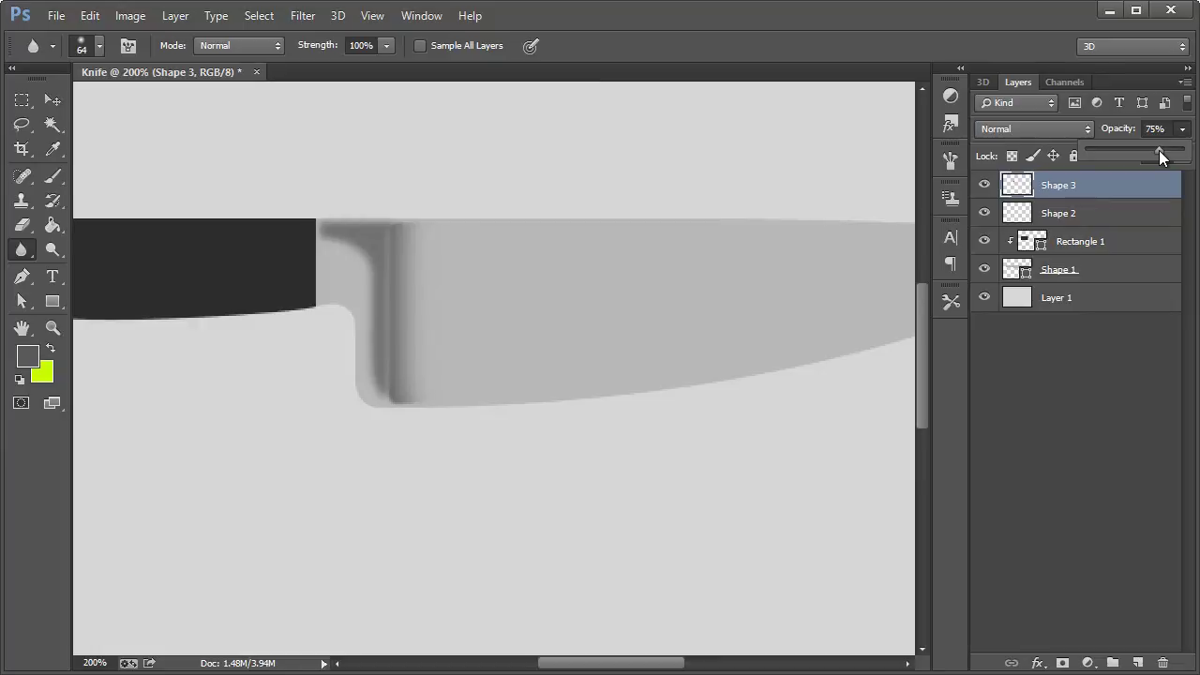
{"action": "key", "text": "v"}
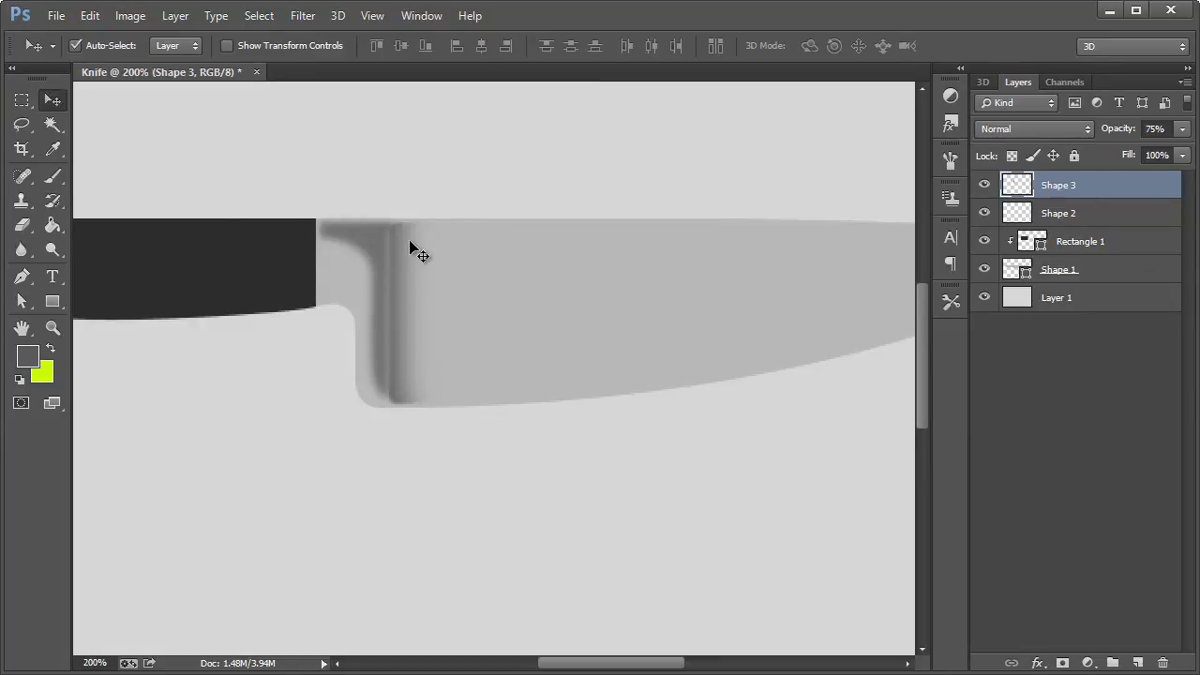
{"action": "left_click_drag", "start_coordinate": [378, 240], "coordinate": [355, 230]}
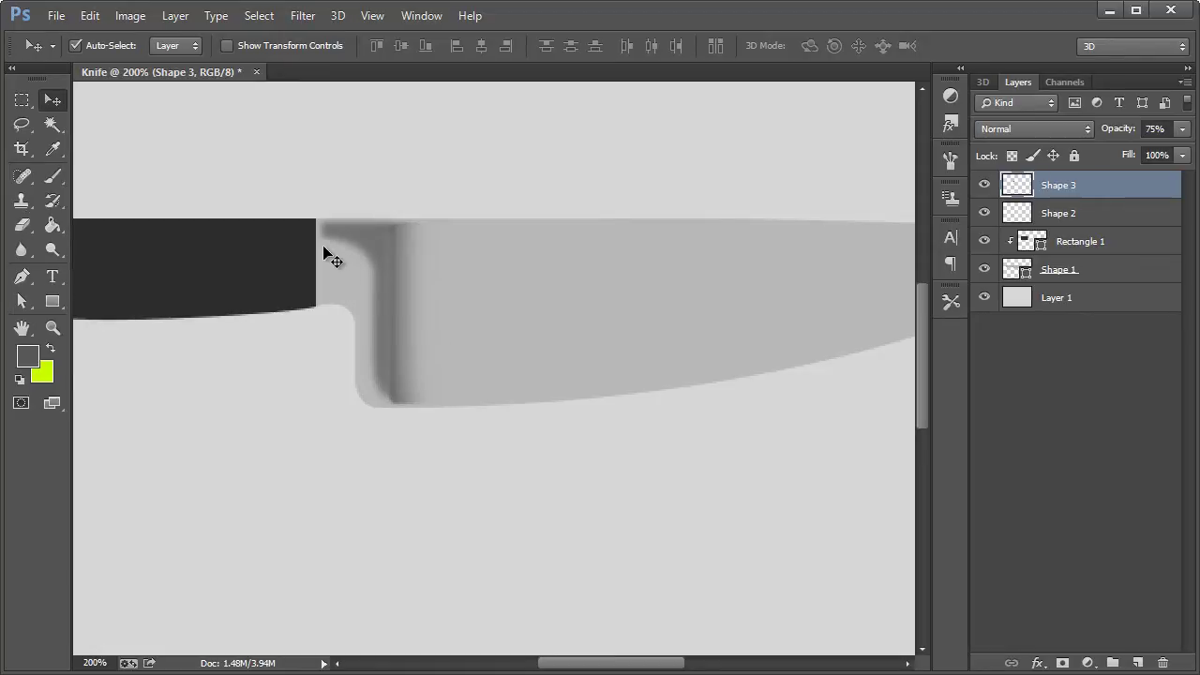
Step: Draw a thin dark sliver with a curved side along the handle's blade-side edge using the Pen tool, about 4 by 42 px
{"action": "left_click", "coordinate": [22, 275]}
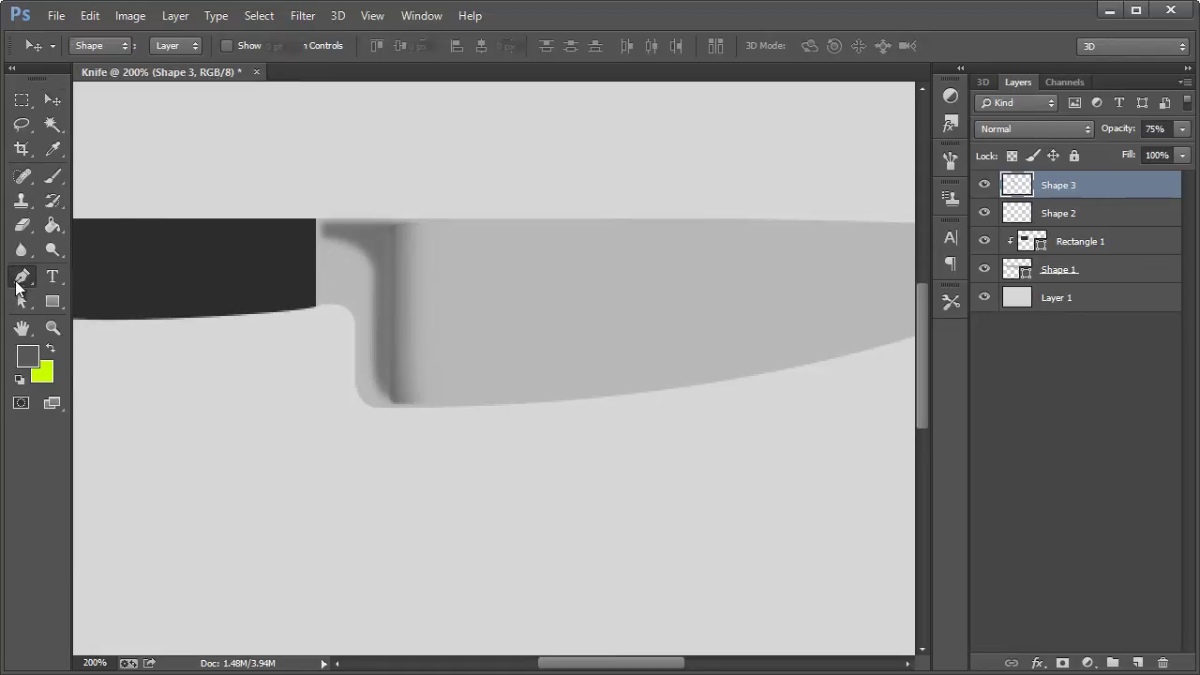
{"action": "left_click", "coordinate": [319, 223]}
{"action": "left_click", "coordinate": [320, 302]}
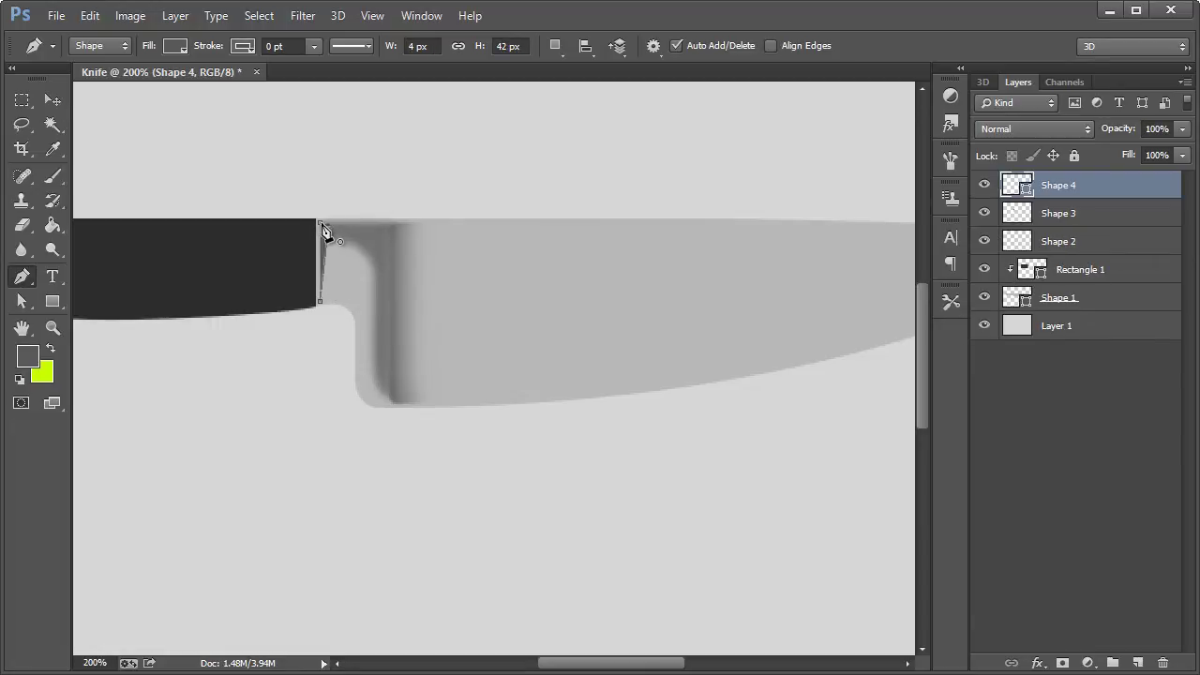
{"action": "left_click_drag", "start_coordinate": [320, 223], "coordinate": [320, 231]}
{"action": "key", "text": "Return"}
Step: Rasterize the thin sliver and soften it with the Blur tool at size 64 and 100% strength
{"action": "right_click", "coordinate": [1072, 187]}
{"action": "left_click", "coordinate": [903, 99]}
{"action": "left_click", "coordinate": [21, 249]}
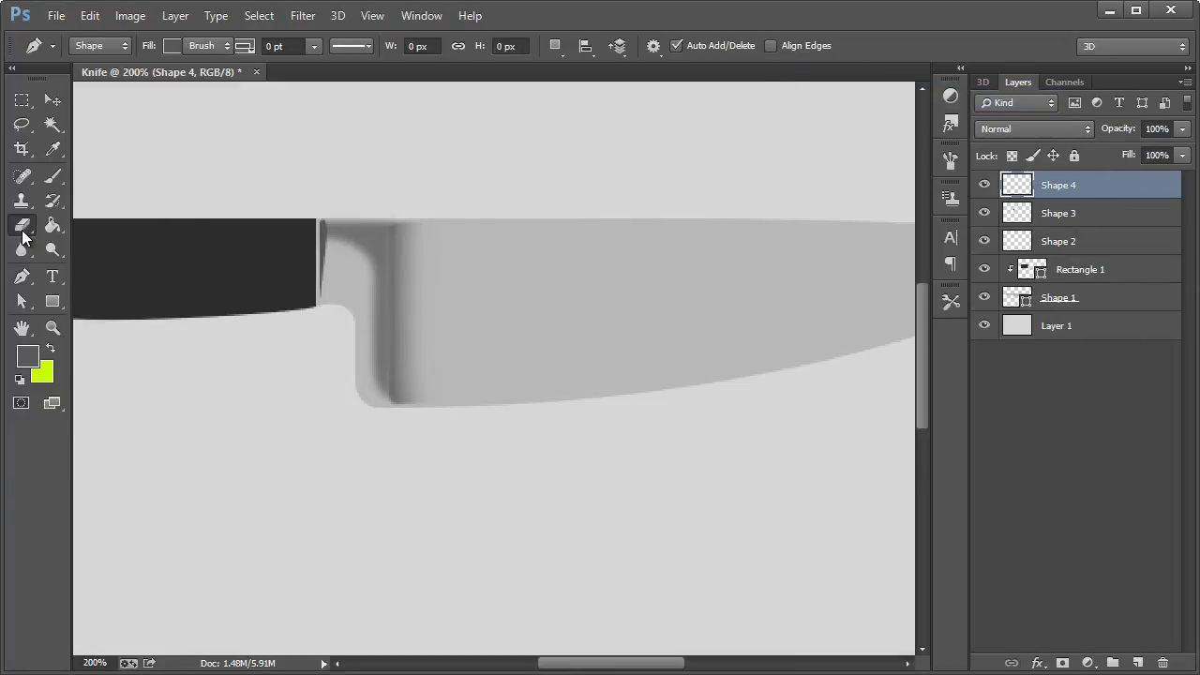
{"action": "left_click_drag", "start_coordinate": [334, 301], "coordinate": [340, 240]}
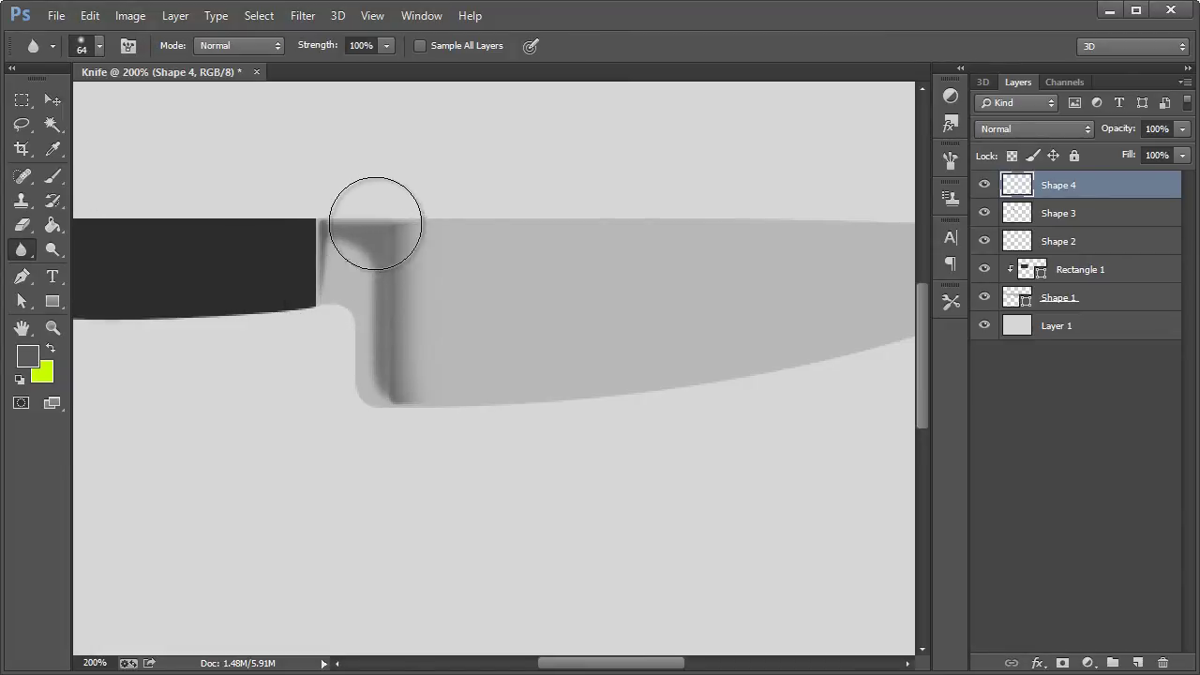
Step: Lower the sliver layer's opacity to 68% and deselect all layers
{"action": "key", "text": "ctrl+minus"}
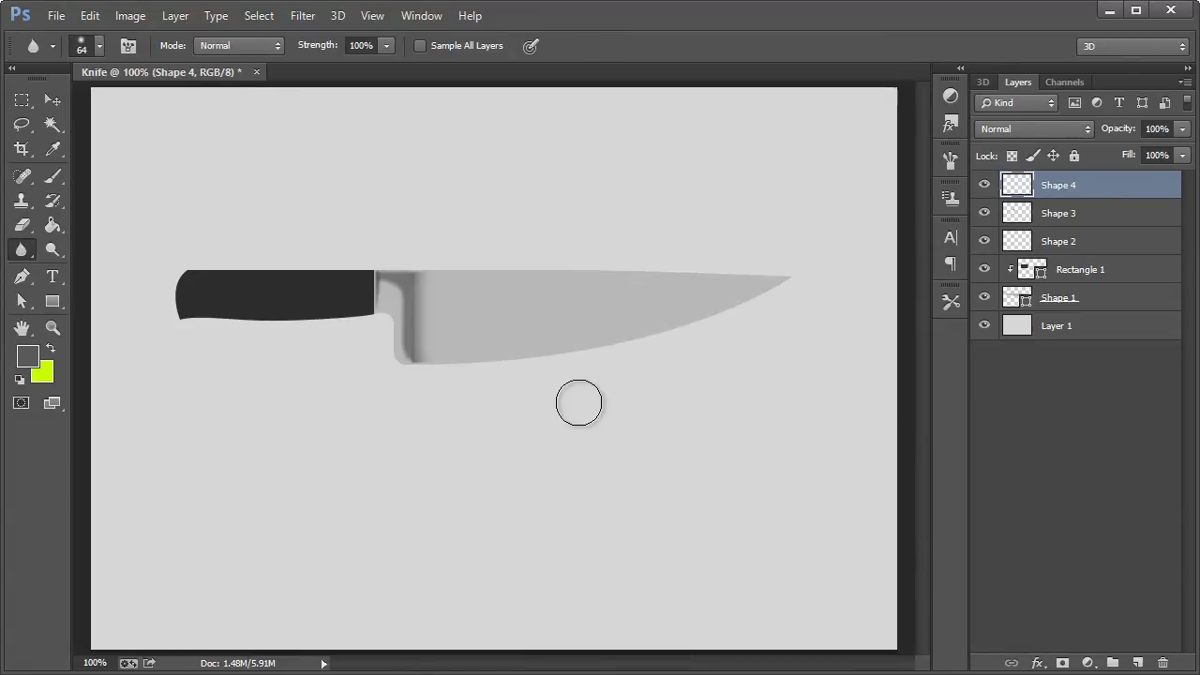
{"action": "left_click", "coordinate": [1182, 128]}
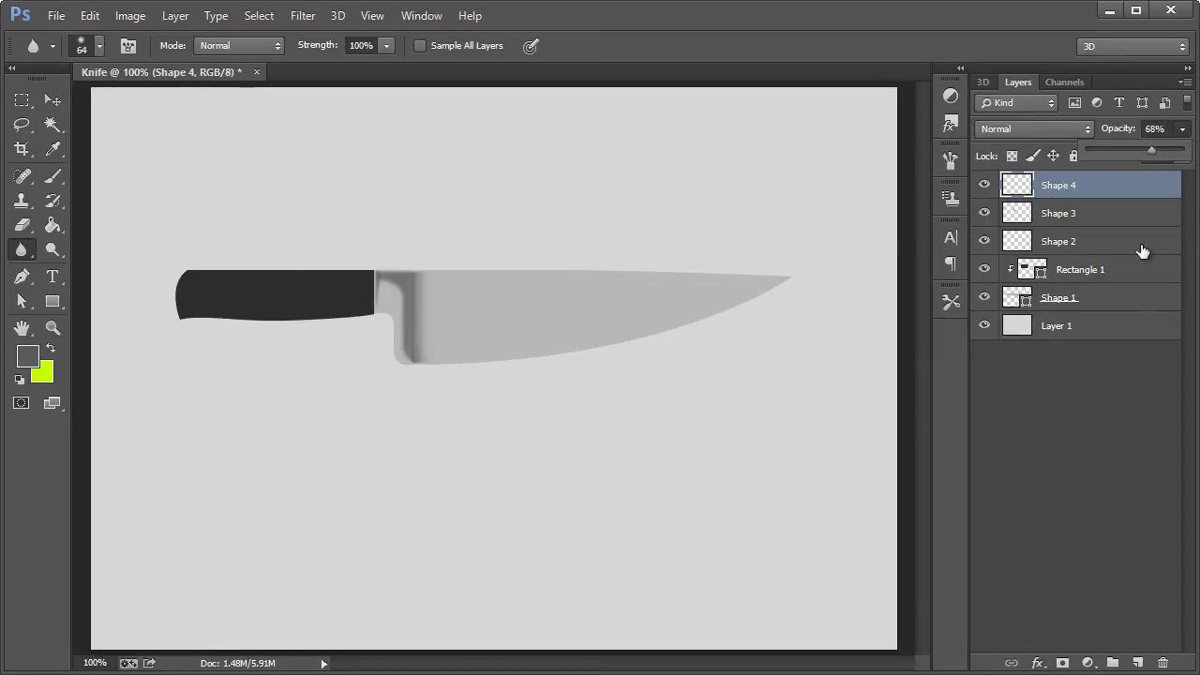
{"action": "left_click", "coordinate": [1083, 412]}
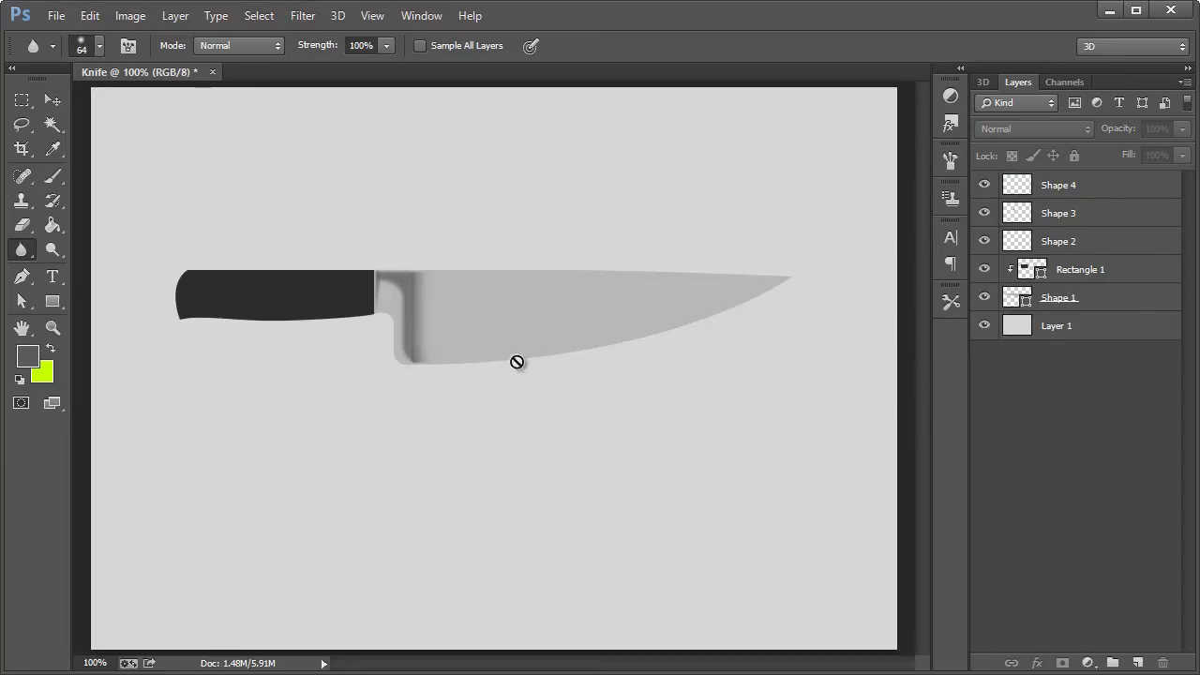
Step: Clip the three shading layers Shape 2, Shape 3 and Shape 4 to the knife silhouette with a clipping mask
{"action": "left_click", "coordinate": [1099, 269]}
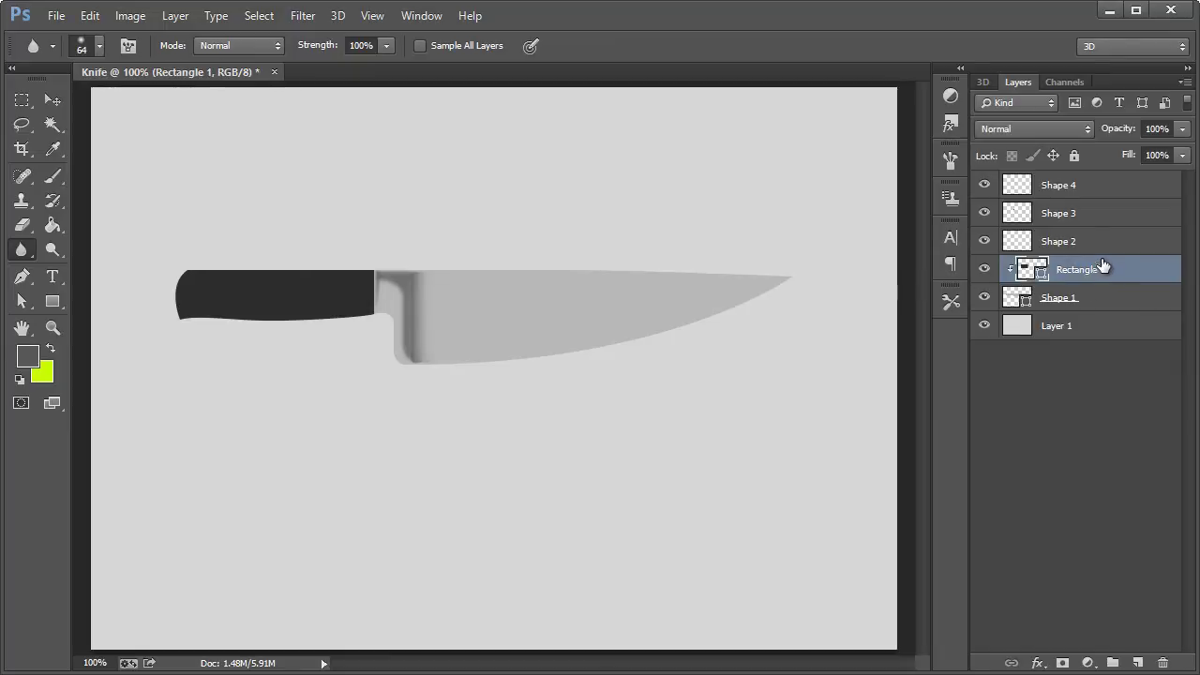
{"action": "left_click", "coordinate": [1095, 247]}
{"action": "left_click", "coordinate": [1074, 191], "text": "shift"}
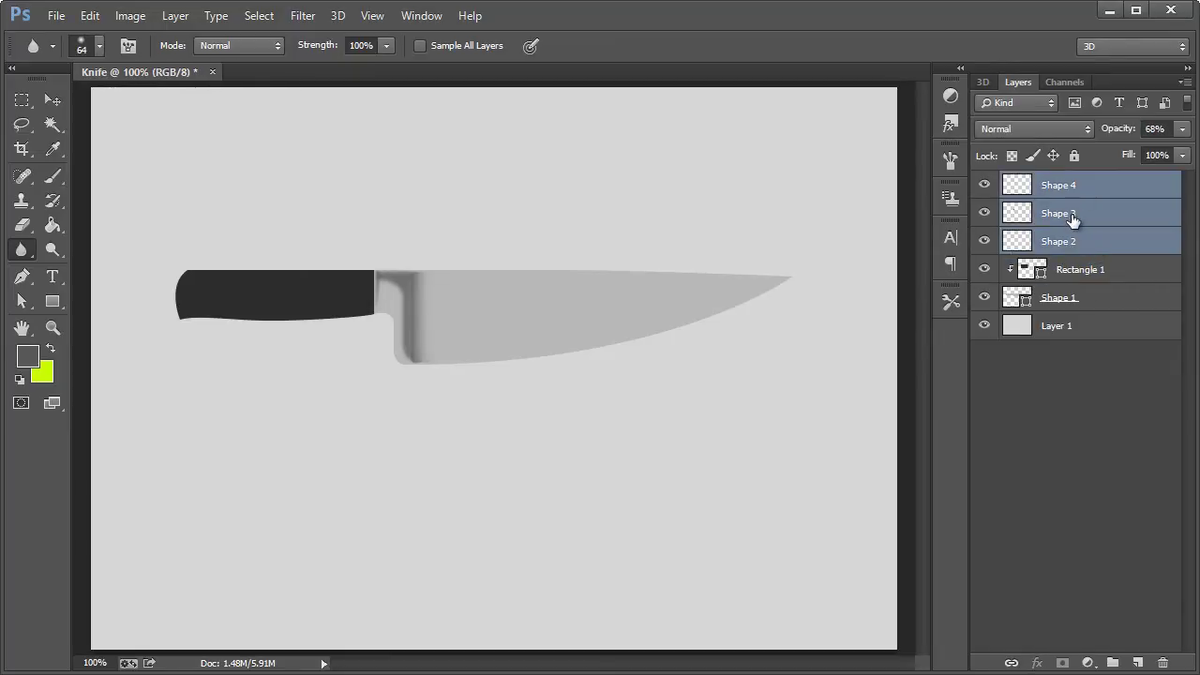
{"action": "right_click", "coordinate": [1072, 215]}
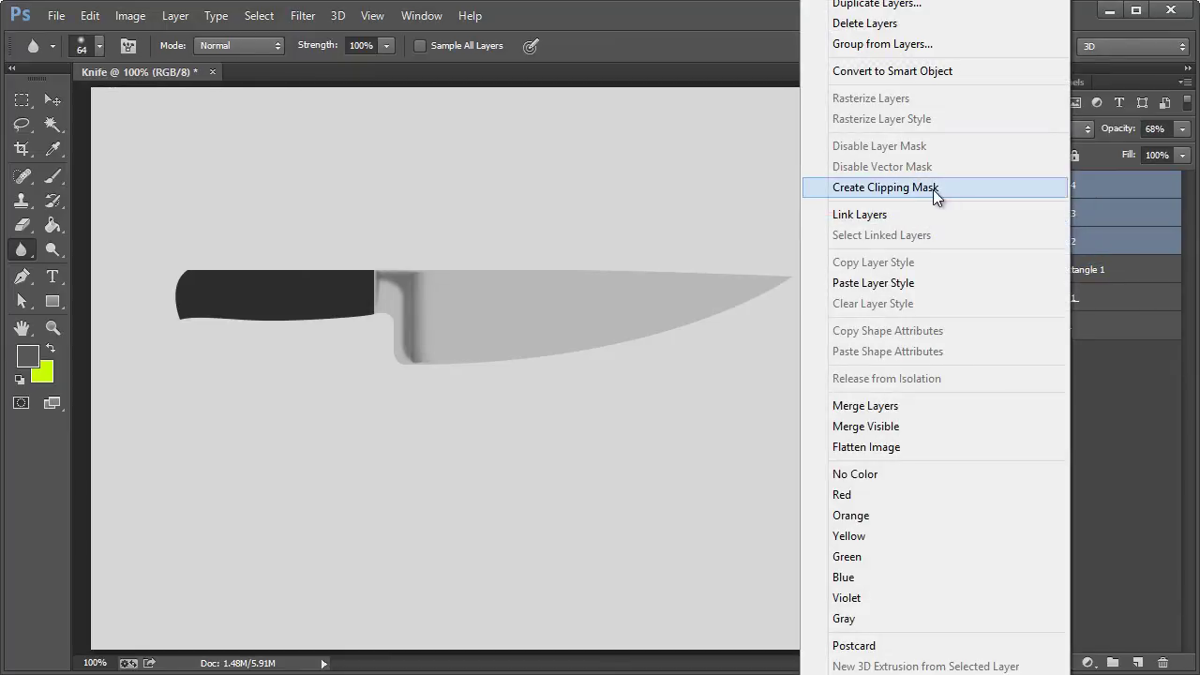
{"action": "left_click", "coordinate": [906, 187]}
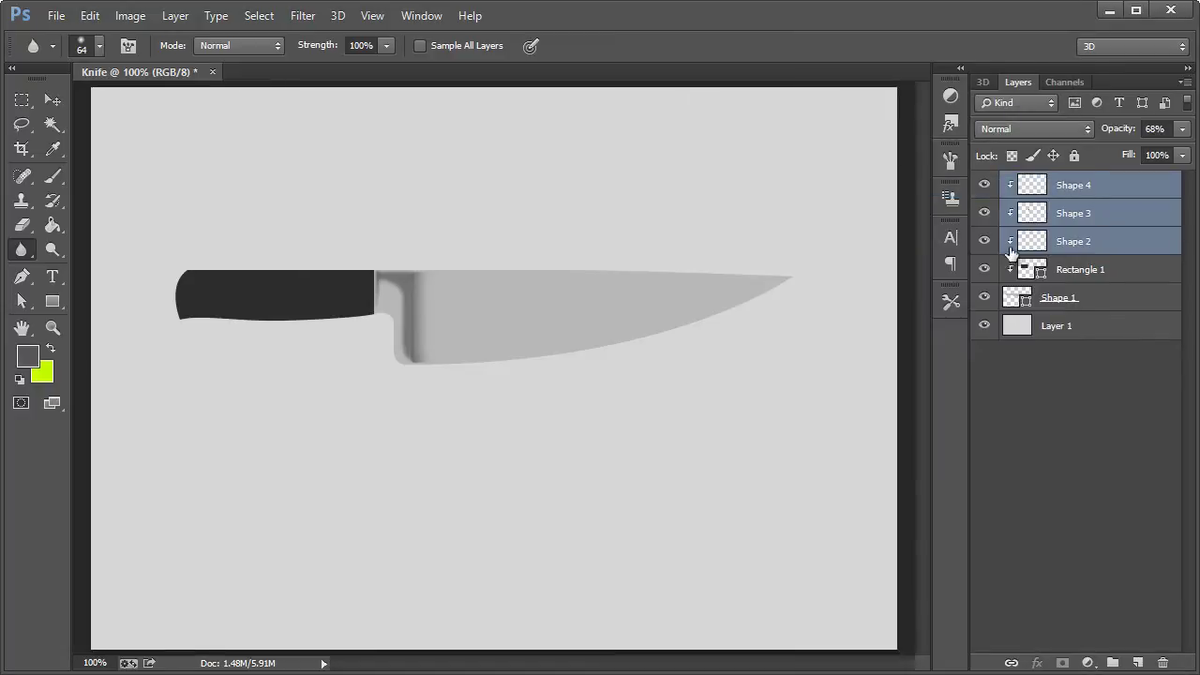
Step: Create a new layer above Shape 4 that uses the previous layer as a clipping mask
{"action": "left_click", "coordinate": [1079, 190]}
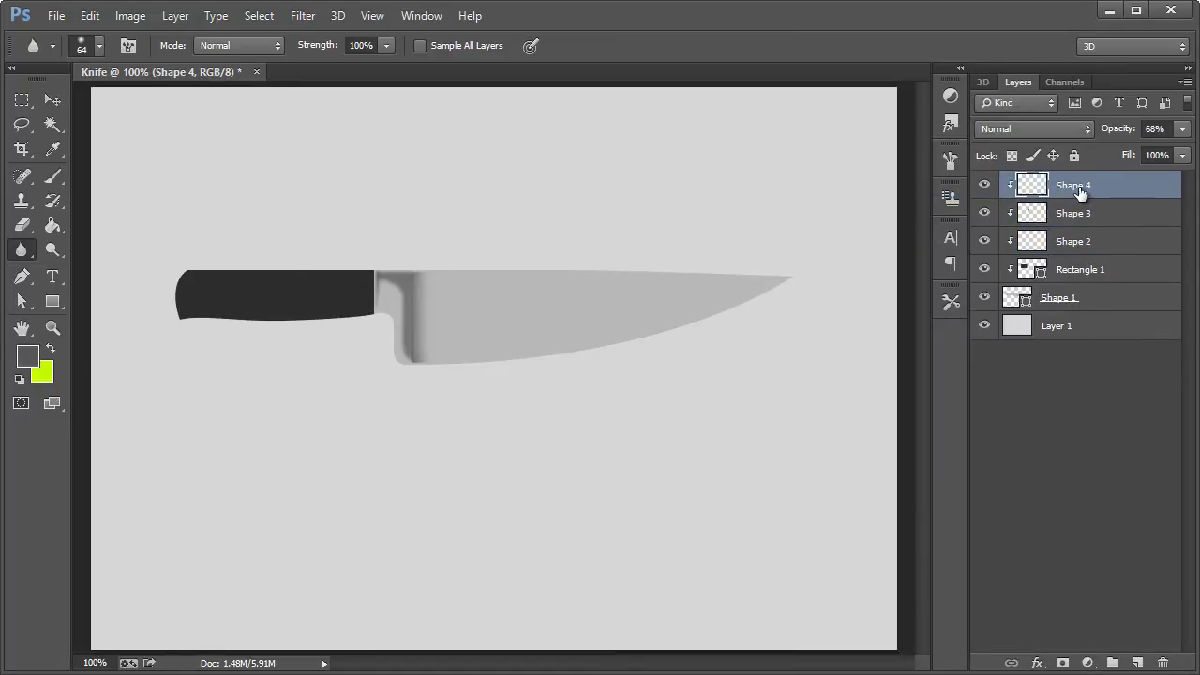
{"action": "key", "text": "ctrl+shift+n"}
{"action": "key", "text": "alt+p"}
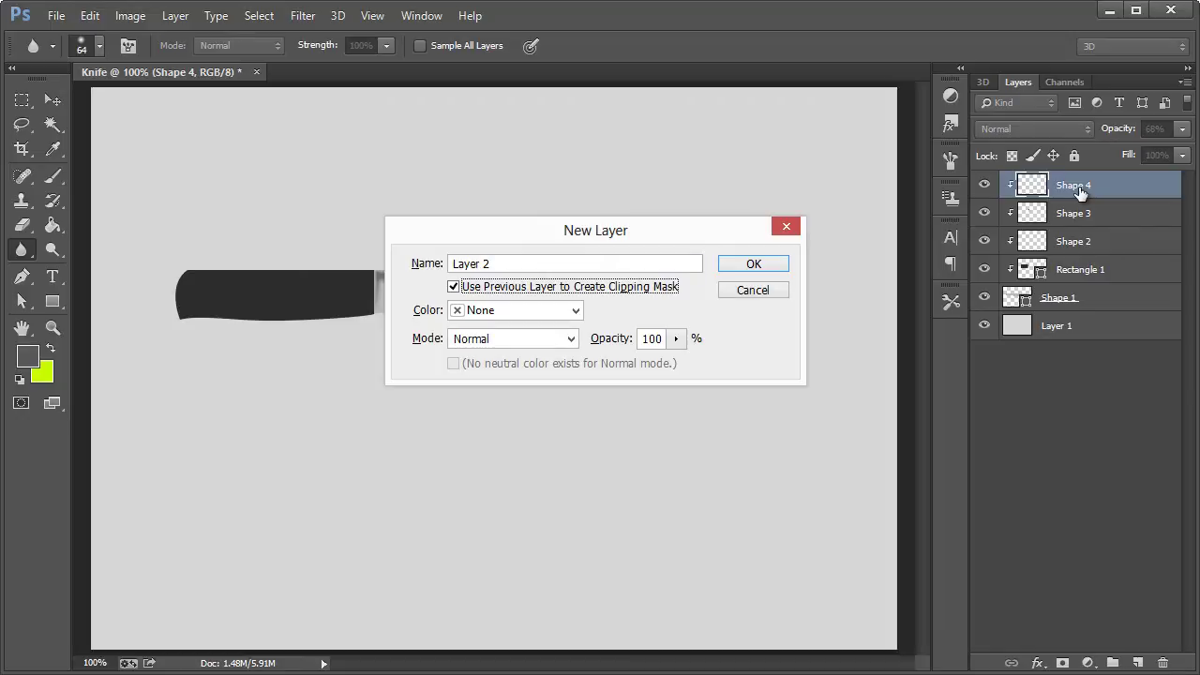
{"action": "key", "text": "Return"}
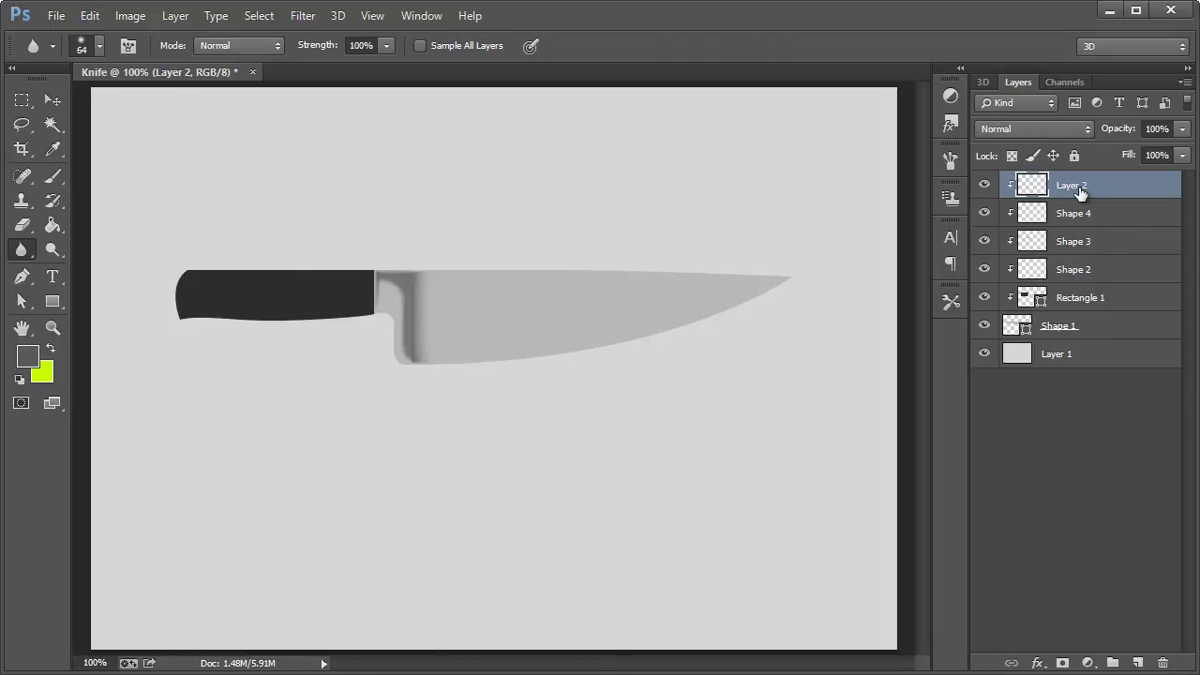
Step: Paint gray shading along the knife's top edge from the handle to the tip with a soft 146 px brush at 0% hardness
{"action": "left_click", "coordinate": [52, 225]}
{"action": "left_click", "coordinate": [53, 175]}
{"action": "left_click", "coordinate": [89, 47]}
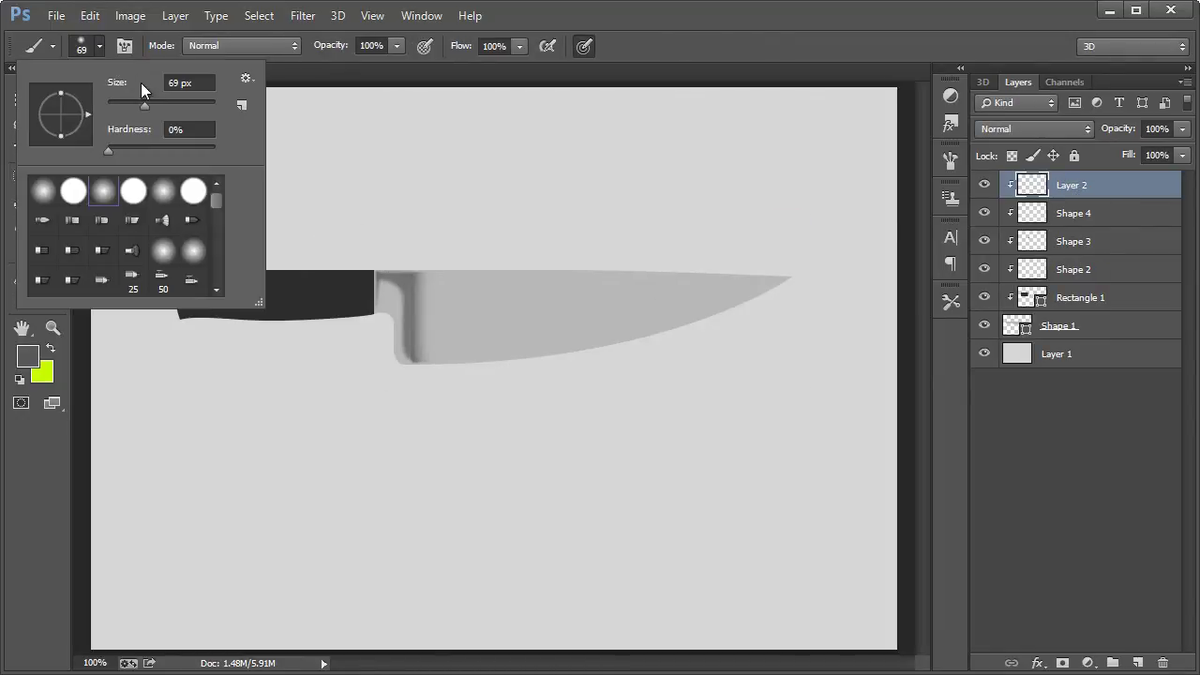
{"action": "left_click", "coordinate": [171, 100]}
{"action": "left_click", "coordinate": [590, 20]}
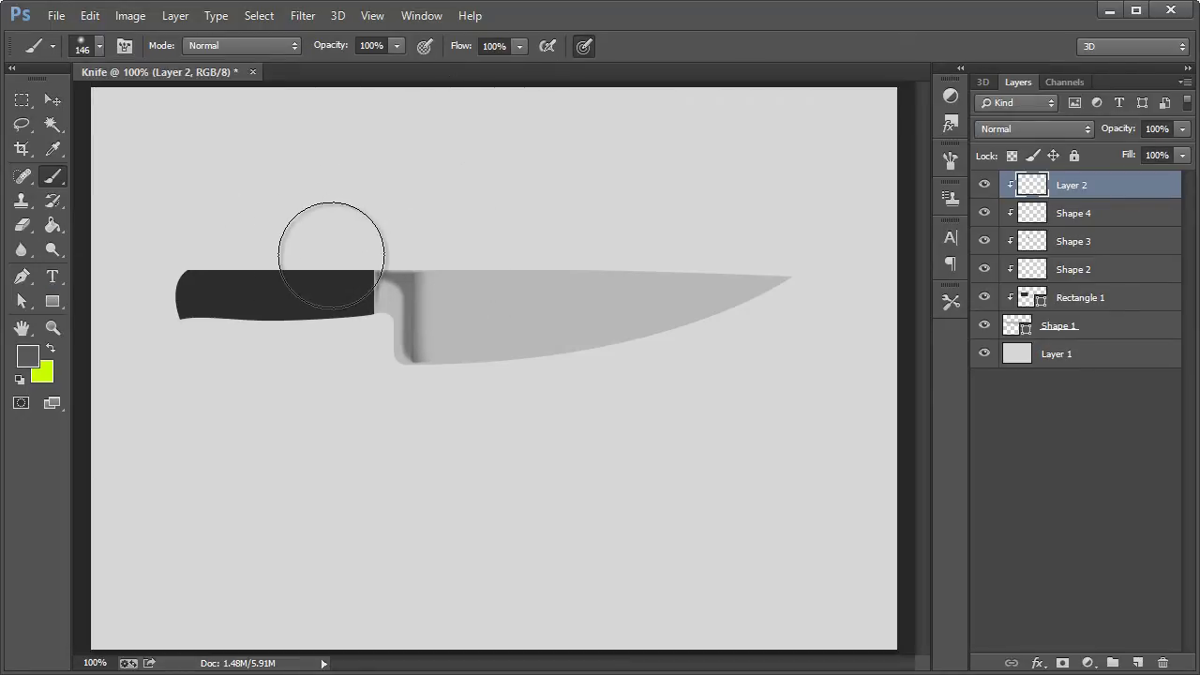
{"action": "mouse_move", "coordinate": [290, 256]}
{"action": "left_mouse_down"}
{"action": "mouse_move", "coordinate": [325, 225]}
{"action": "mouse_move", "coordinate": [532, 255]}
{"action": "mouse_move", "coordinate": [702, 252]}
{"action": "mouse_move", "coordinate": [803, 290]}
{"action": "left_mouse_up"}
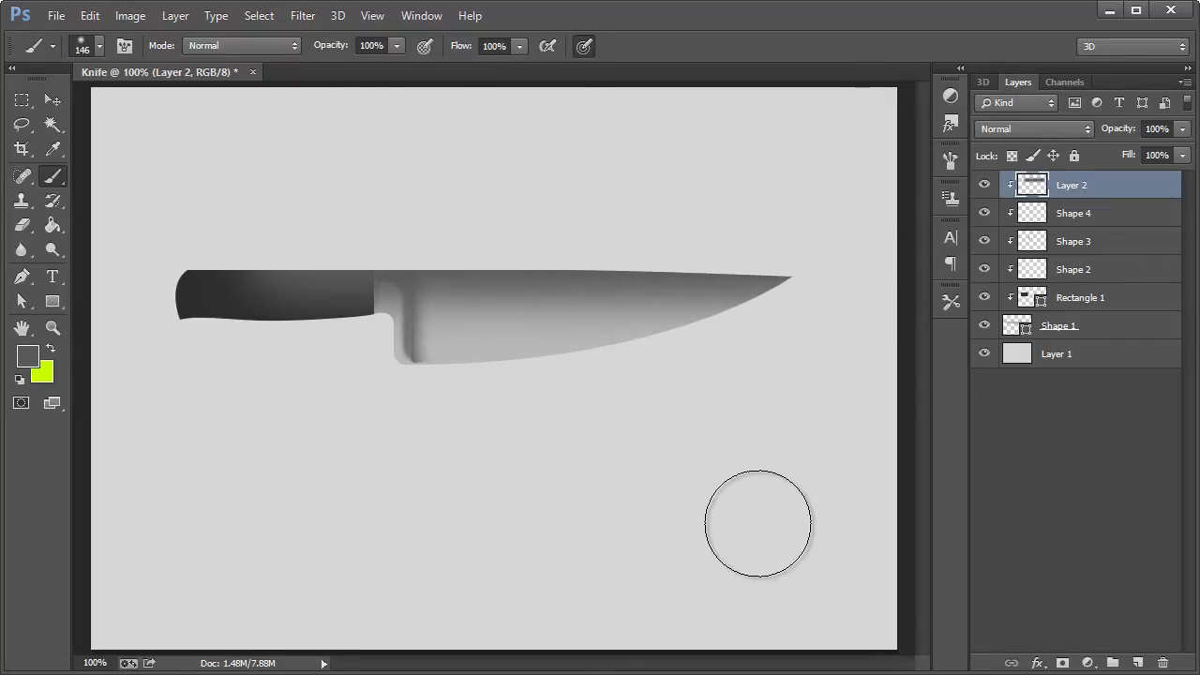
Step: Select the handle area with a rectangular marquee, delete the painted shading inside it, and deselect
{"action": "left_click", "coordinate": [22, 100]}
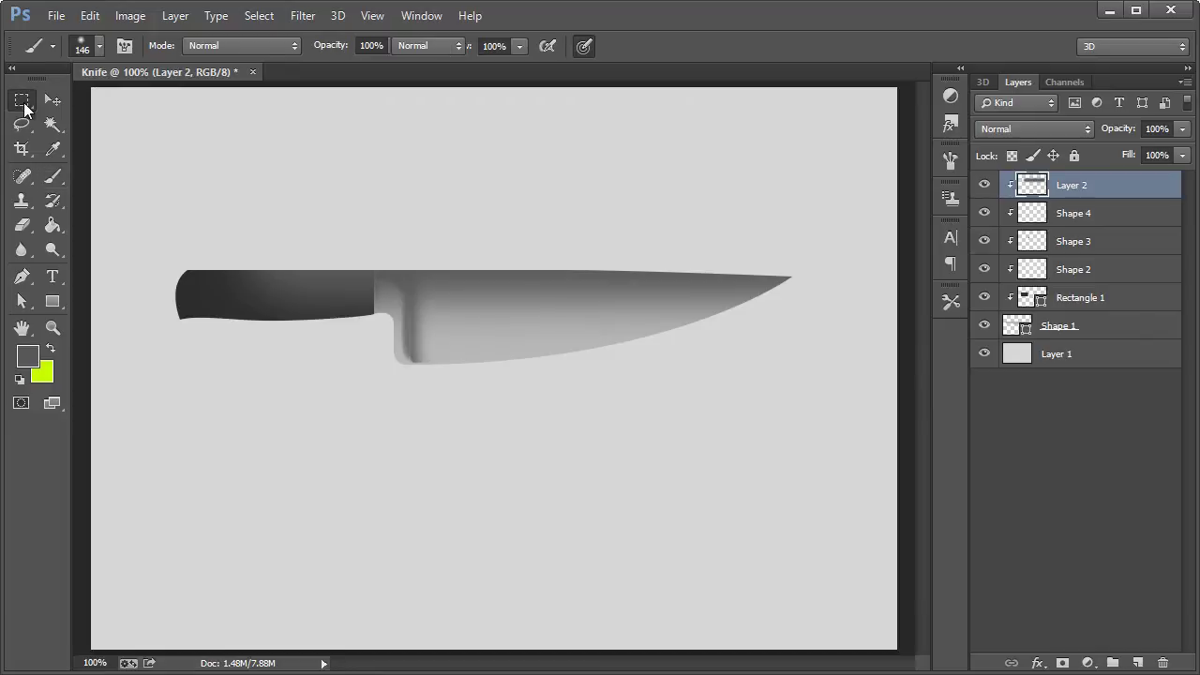
{"action": "left_click_drag", "start_coordinate": [182, 209], "coordinate": [246, 248]}
{"action": "left_click_drag", "start_coordinate": [148, 208], "coordinate": [373, 404]}
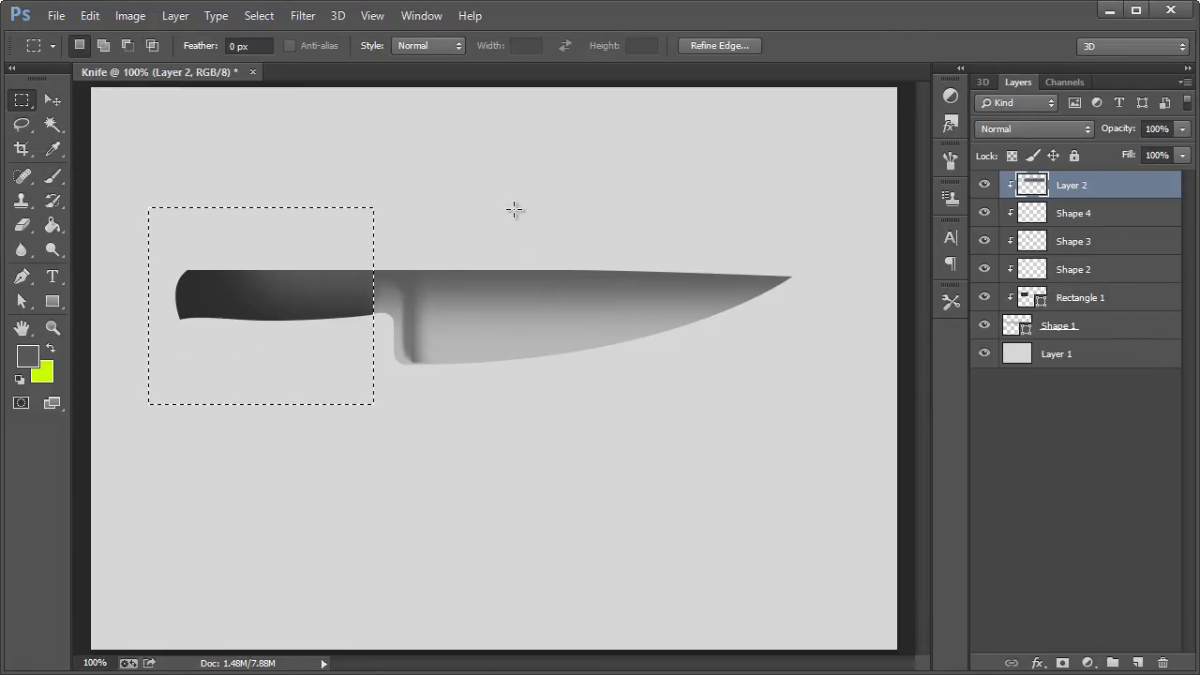
{"action": "key", "text": "alt+BackSpace"}
{"action": "key", "text": "ctrl+d"}
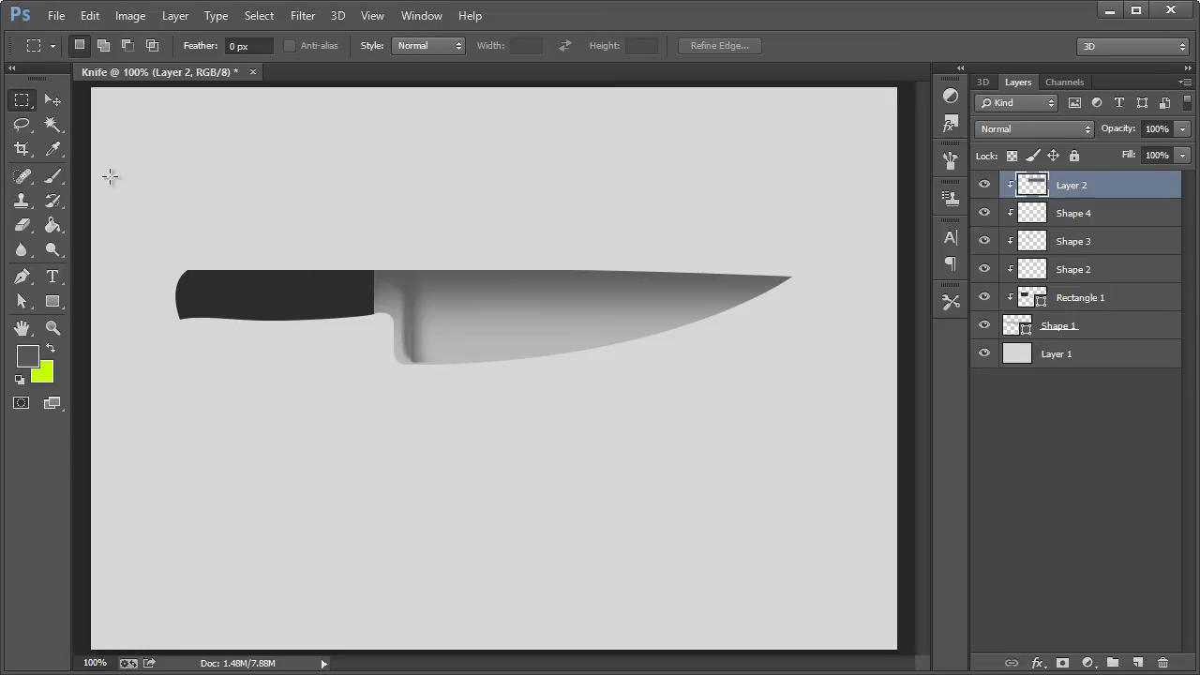
Step: Set the blend mode of the painted top-edge shading layer, Layer 2, to Hard Light
{"action": "left_click", "coordinate": [1059, 131]}
{"action": "left_click", "coordinate": [1040, 129]}
{"action": "key", "text": "Down"}
{"action": "key", "text": "Down"}
{"action": "key", "text": "Down"}
{"action": "key", "text": "Down"}
{"action": "key", "text": "Down"}
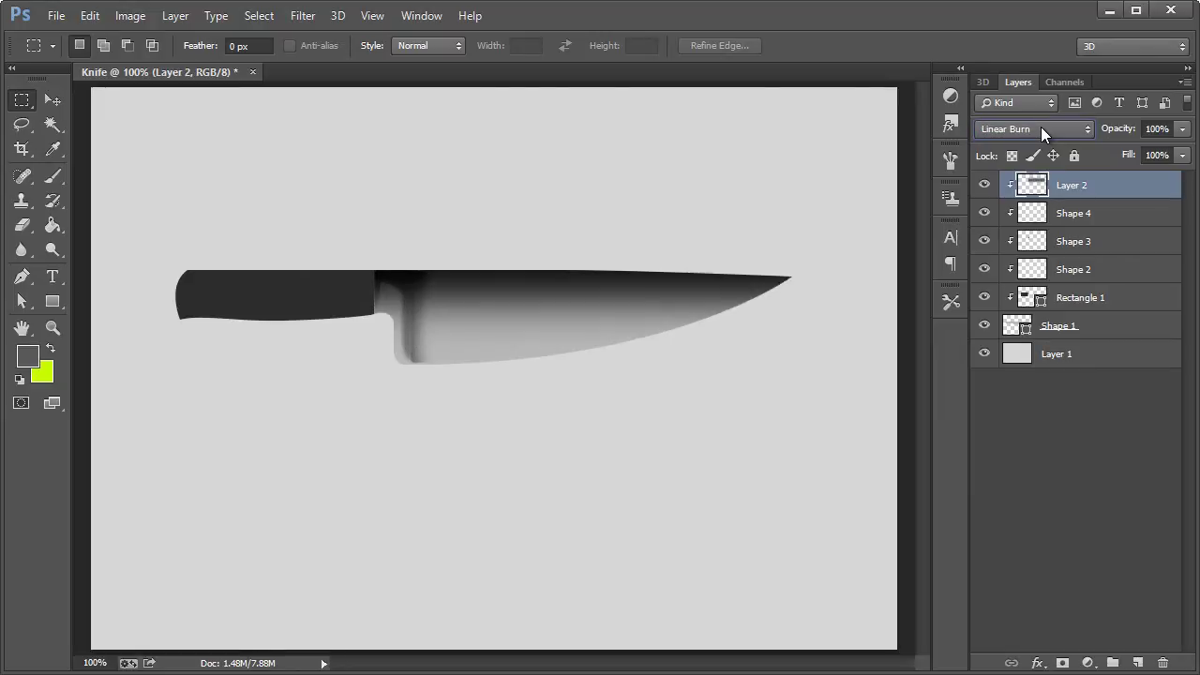
{"action": "key", "text": "Down"}
{"action": "key", "text": "Down"}
{"action": "key", "text": "Down"}
{"action": "key", "text": "Down"}
{"action": "key", "text": "Down"}
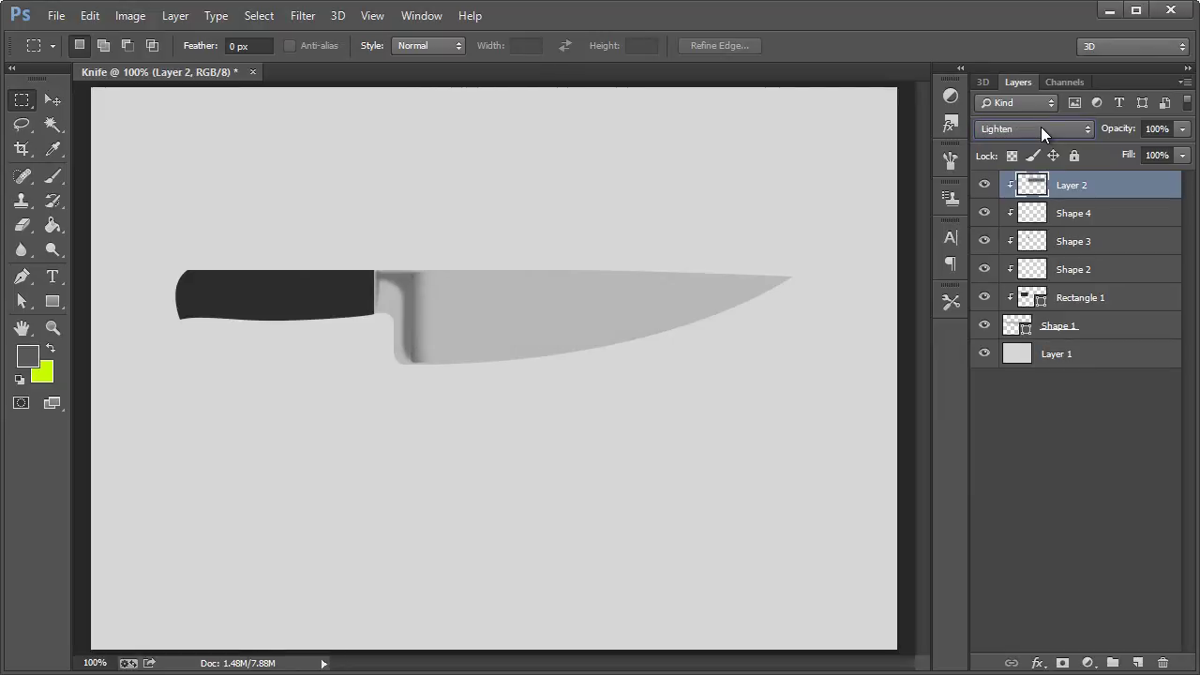
{"action": "key", "text": "Down"}
{"action": "key", "text": "Down"}
{"action": "key", "text": "Down"}
{"action": "key", "text": "Down"}
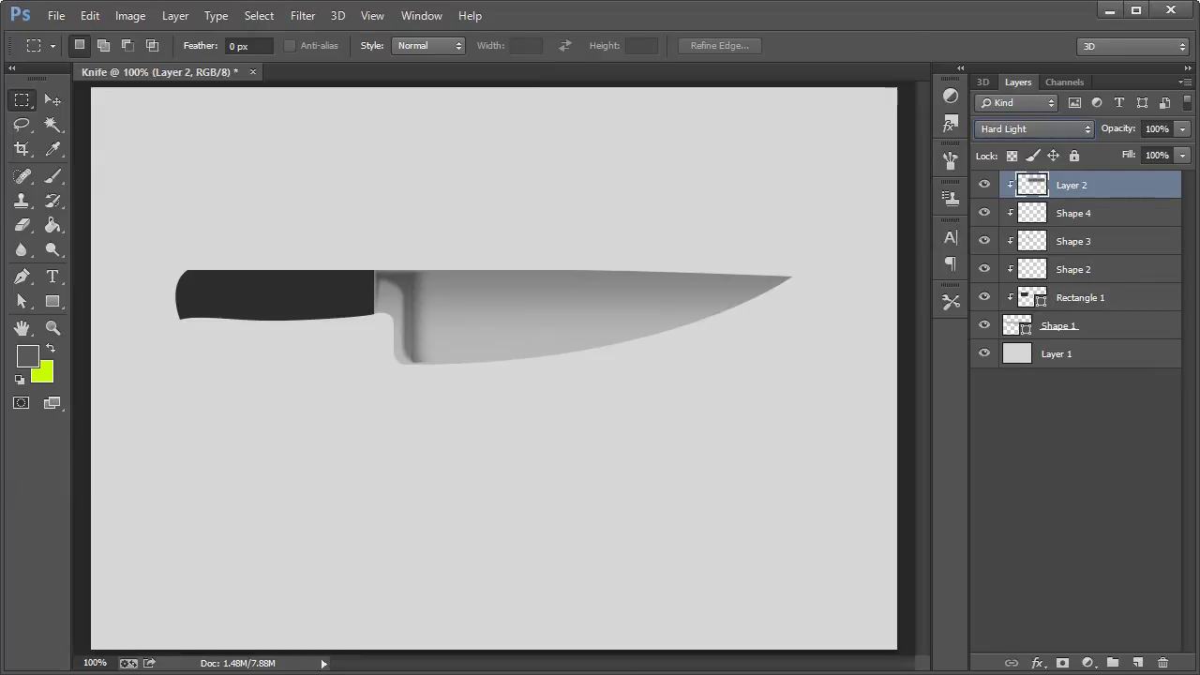
Step: Switch to the browser, open all sizes of the Brushed Metal photo on Flickr, and copy the Large 1024 image
{"action": "left_click", "coordinate": [175, 674]}
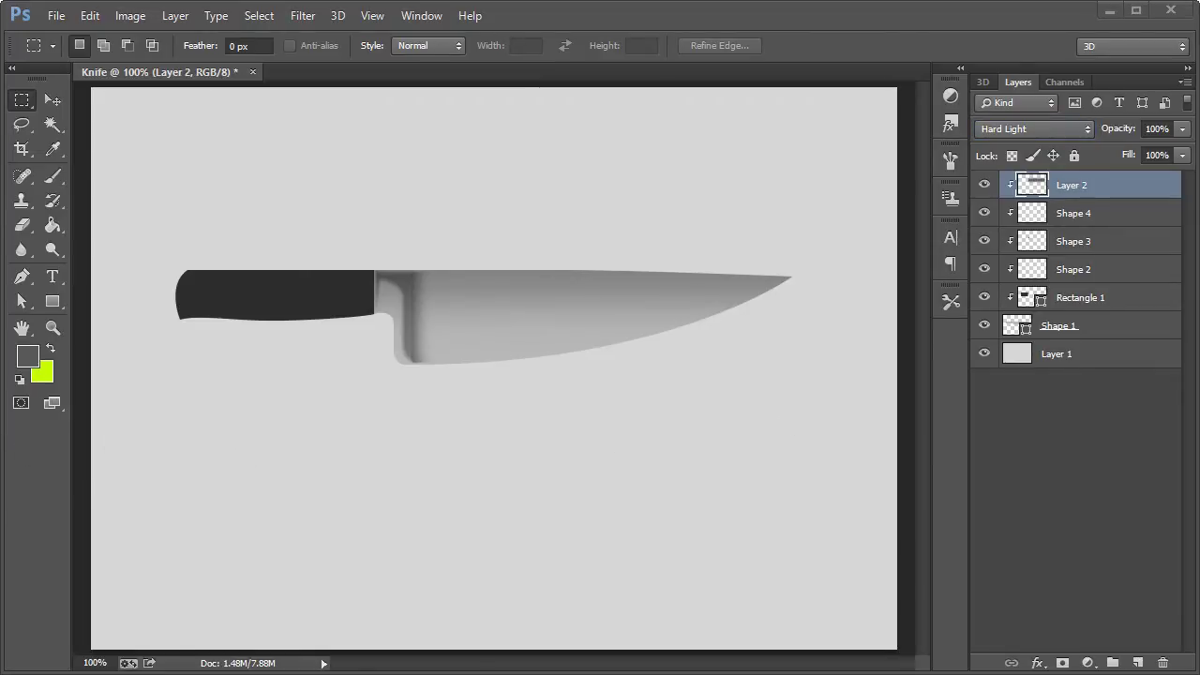
{"action": "key", "text": "alt+Tab"}
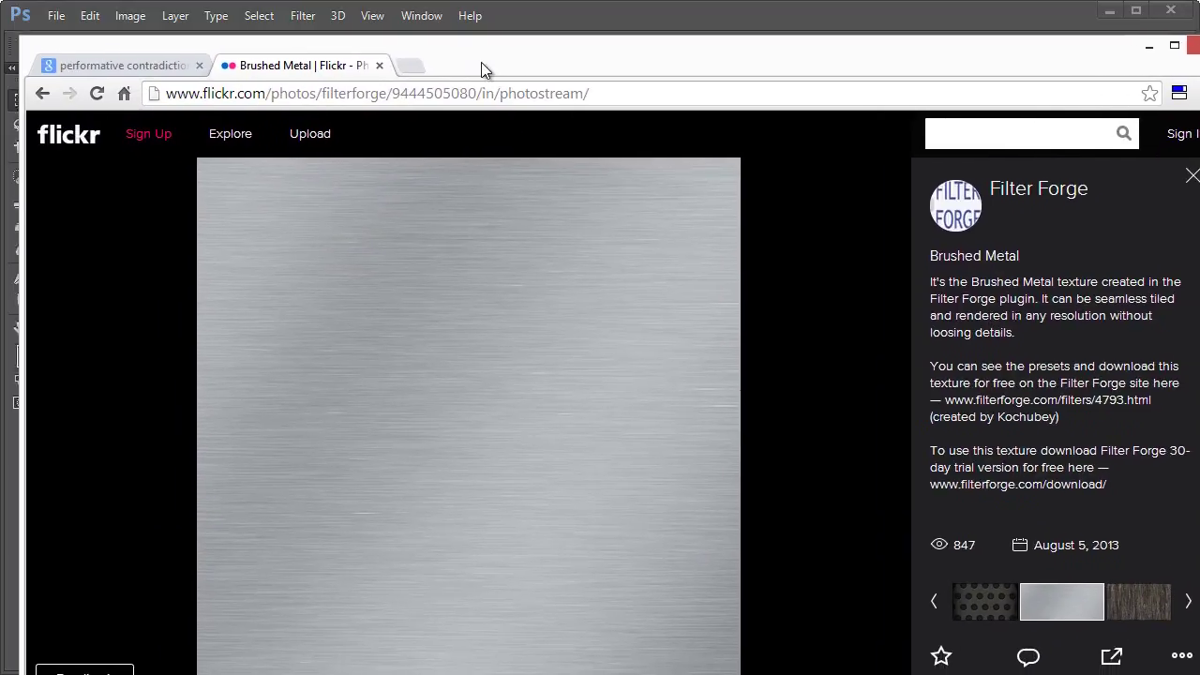
{"action": "left_click_drag", "start_coordinate": [481, 62], "coordinate": [453, 31]}
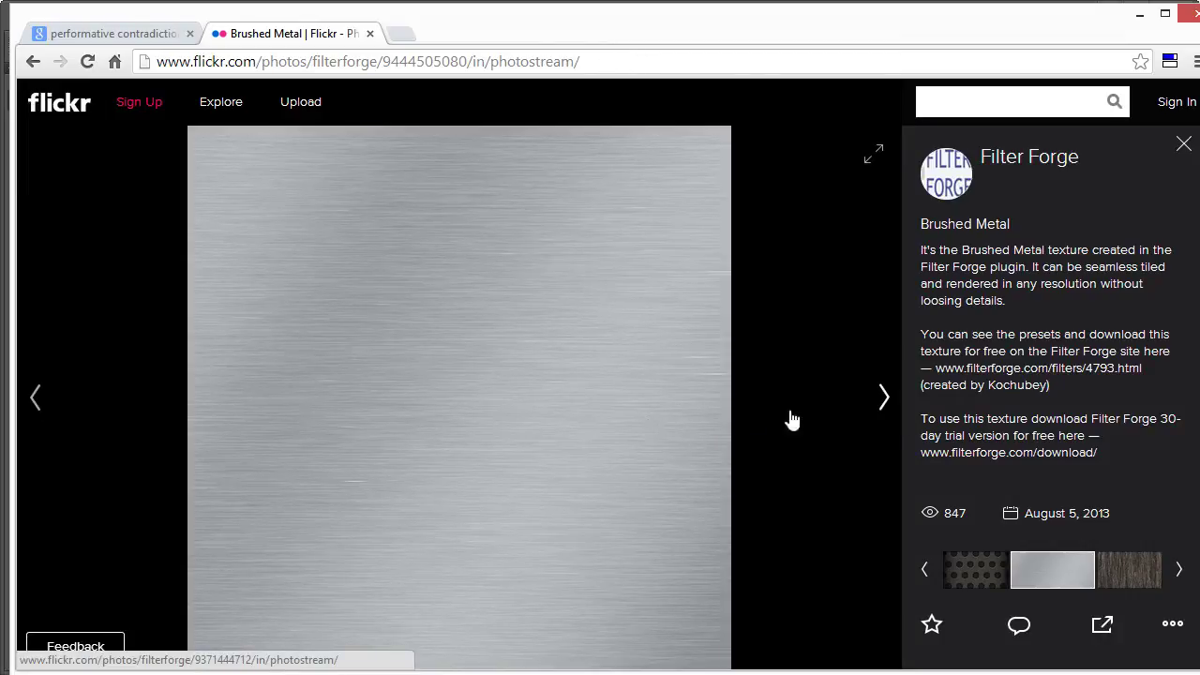
{"action": "scroll", "coordinate": [1102, 459], "scroll_direction": "down", "scroll_amount": 2}
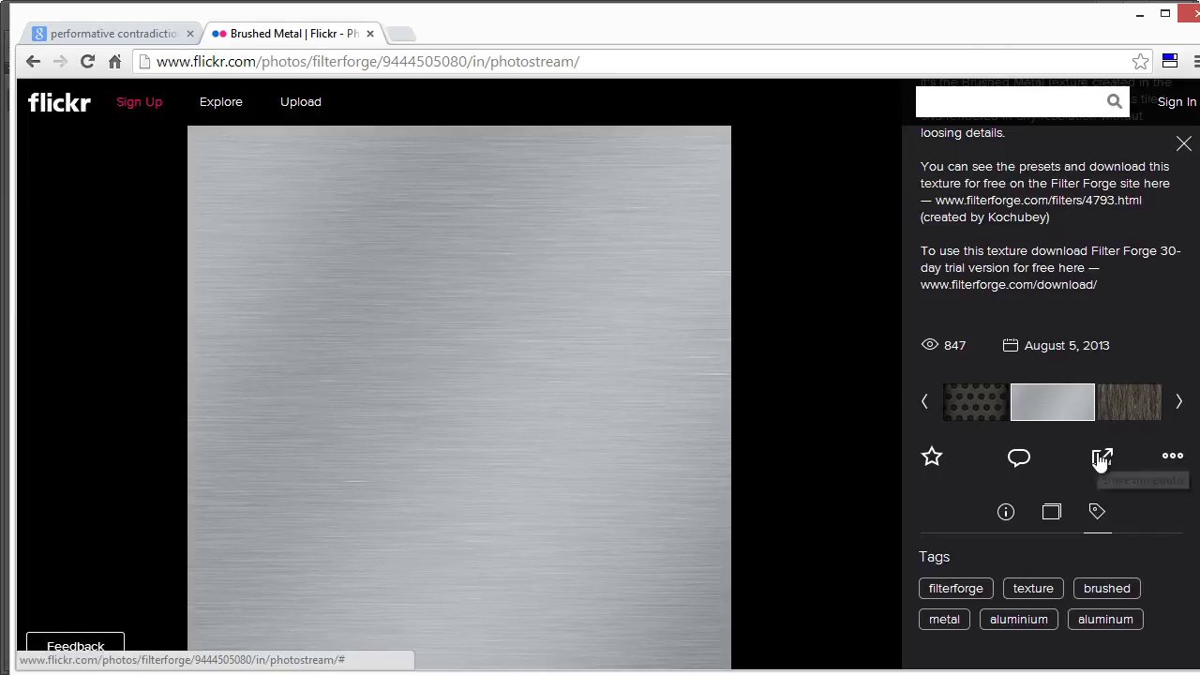
{"action": "left_click", "coordinate": [1172, 456]}
{"action": "left_click", "coordinate": [1052, 513]}
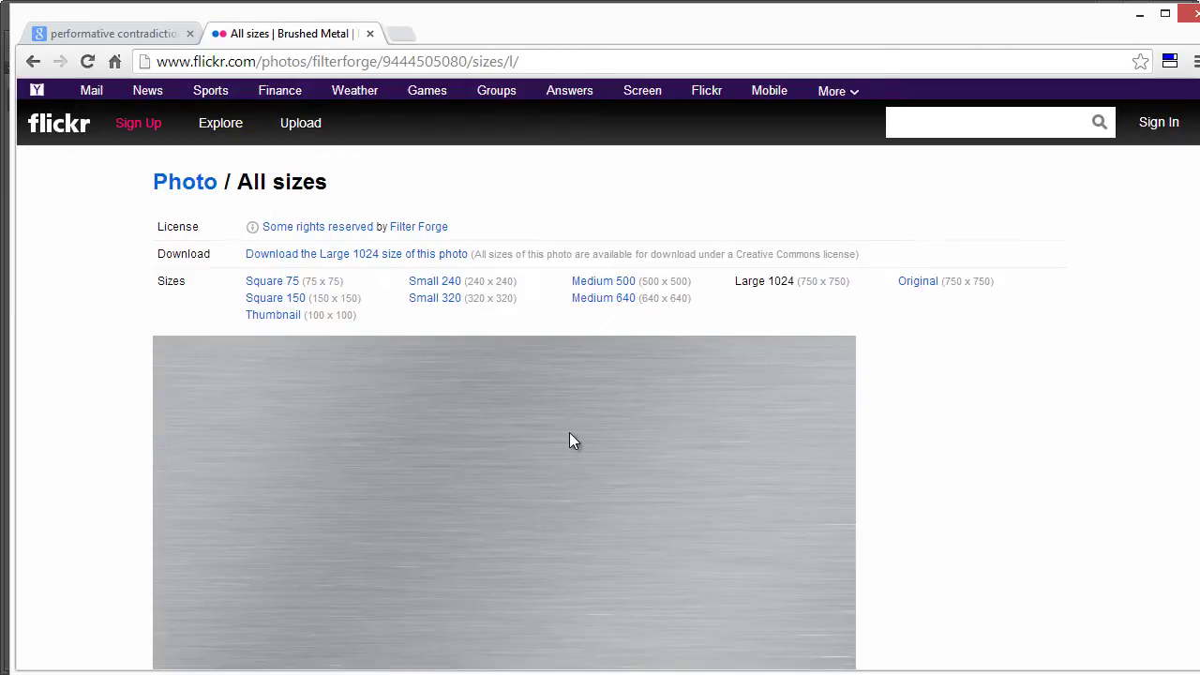
{"action": "right_click", "coordinate": [570, 435]}
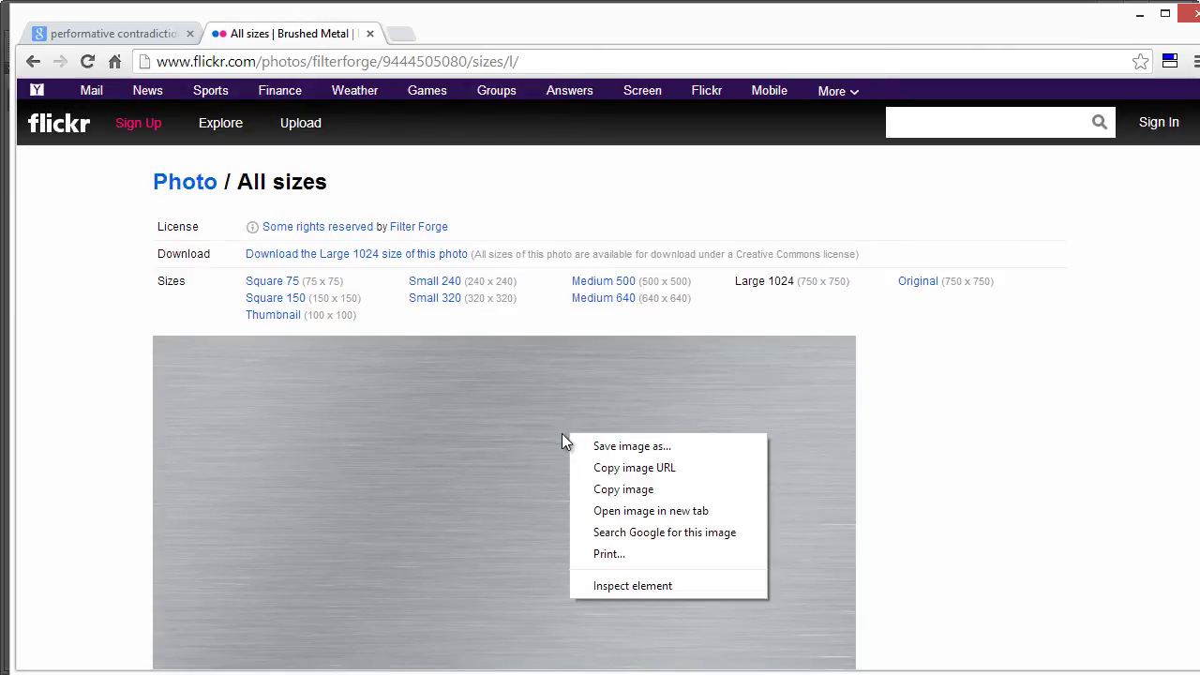
{"action": "left_click", "coordinate": [626, 489]}
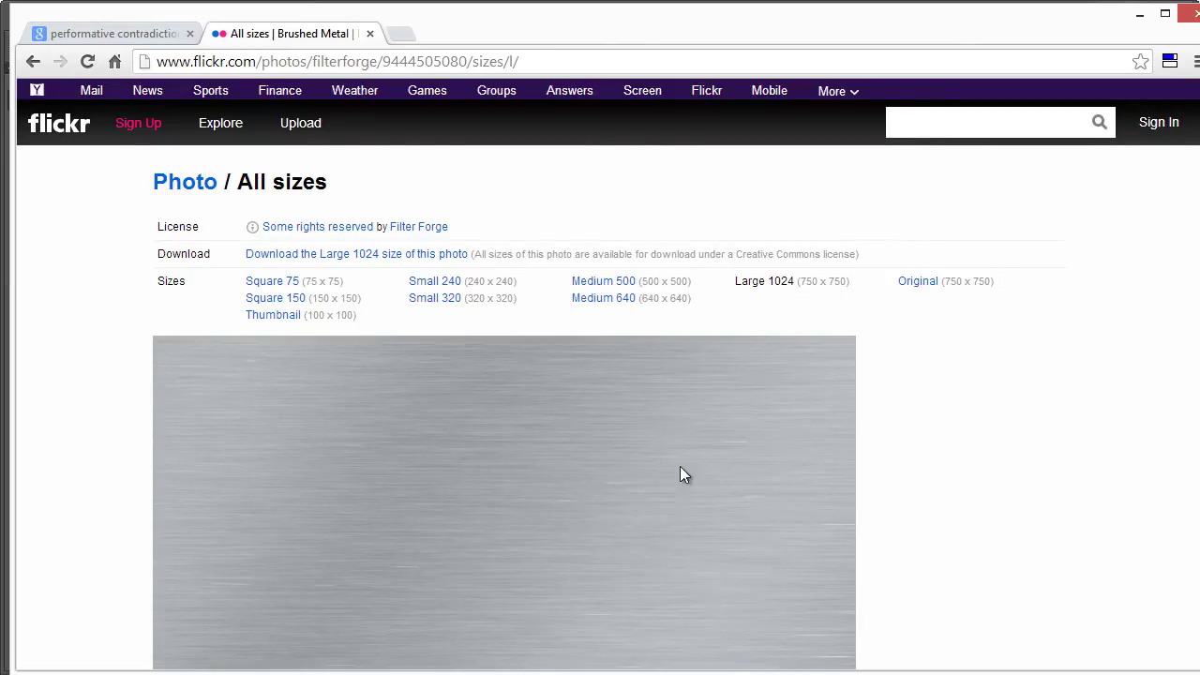
Step: Return to Photoshop, create a clipped layer directly above Shape 1, and paste the brushed metal texture into it
{"action": "left_click", "coordinate": [1139, 14]}
{"action": "left_click", "coordinate": [53, 97]}
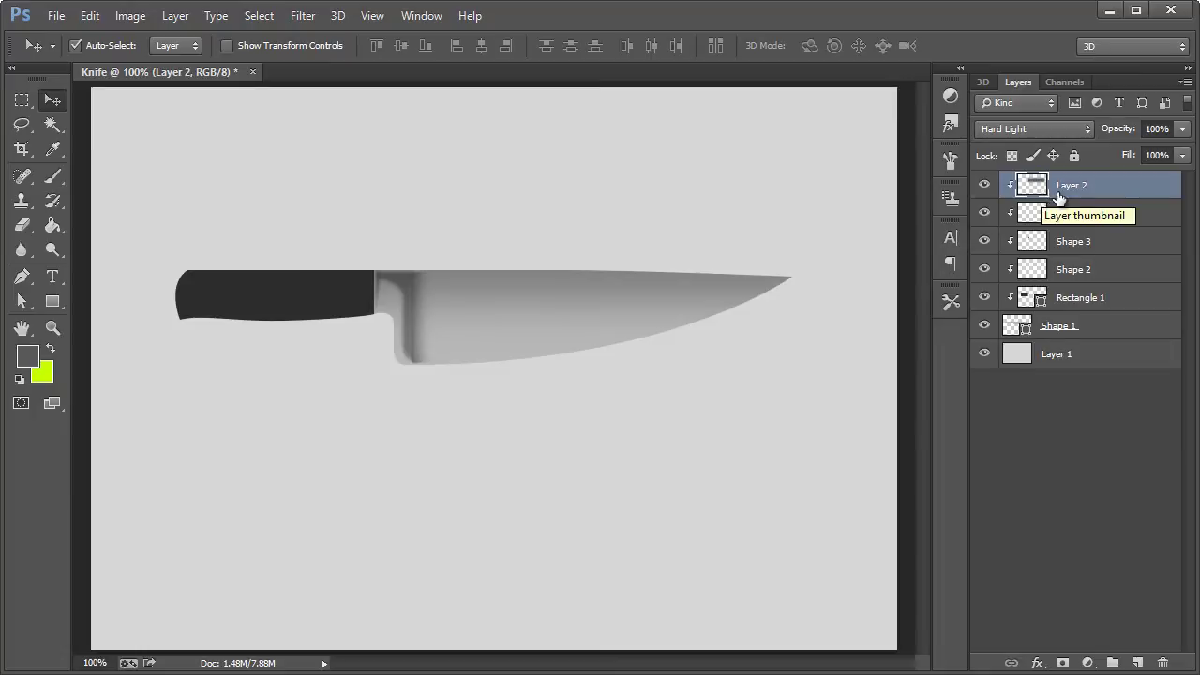
{"action": "left_click", "coordinate": [1067, 312]}
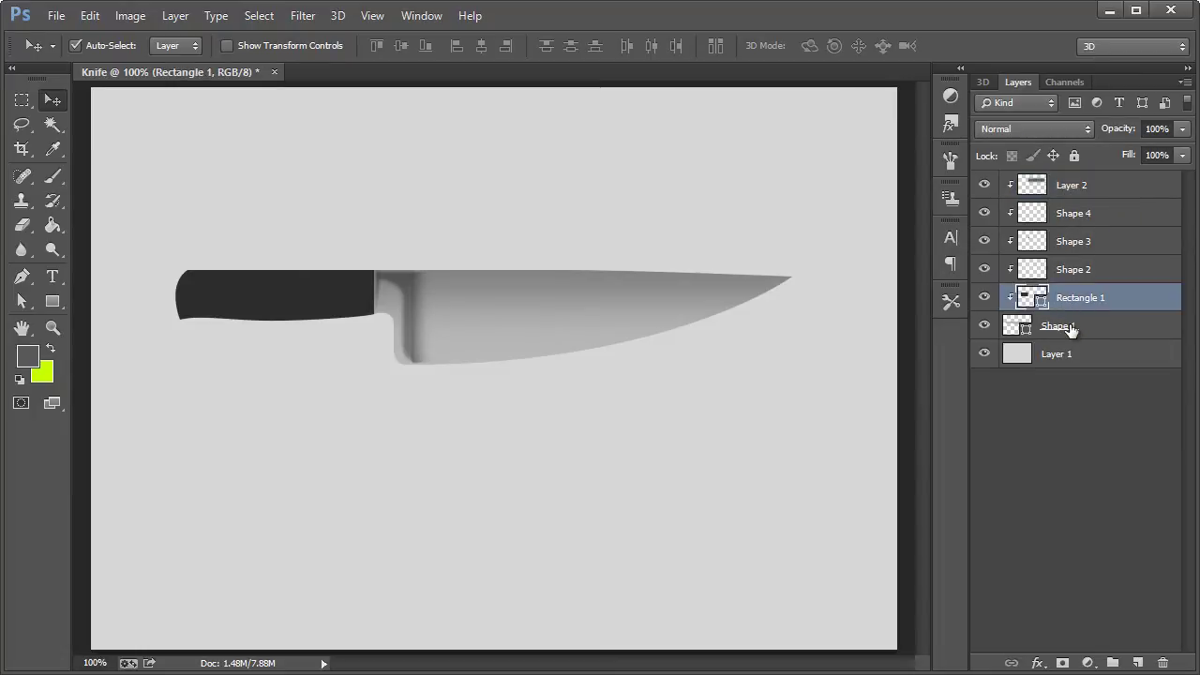
{"action": "left_click", "coordinate": [1069, 325]}
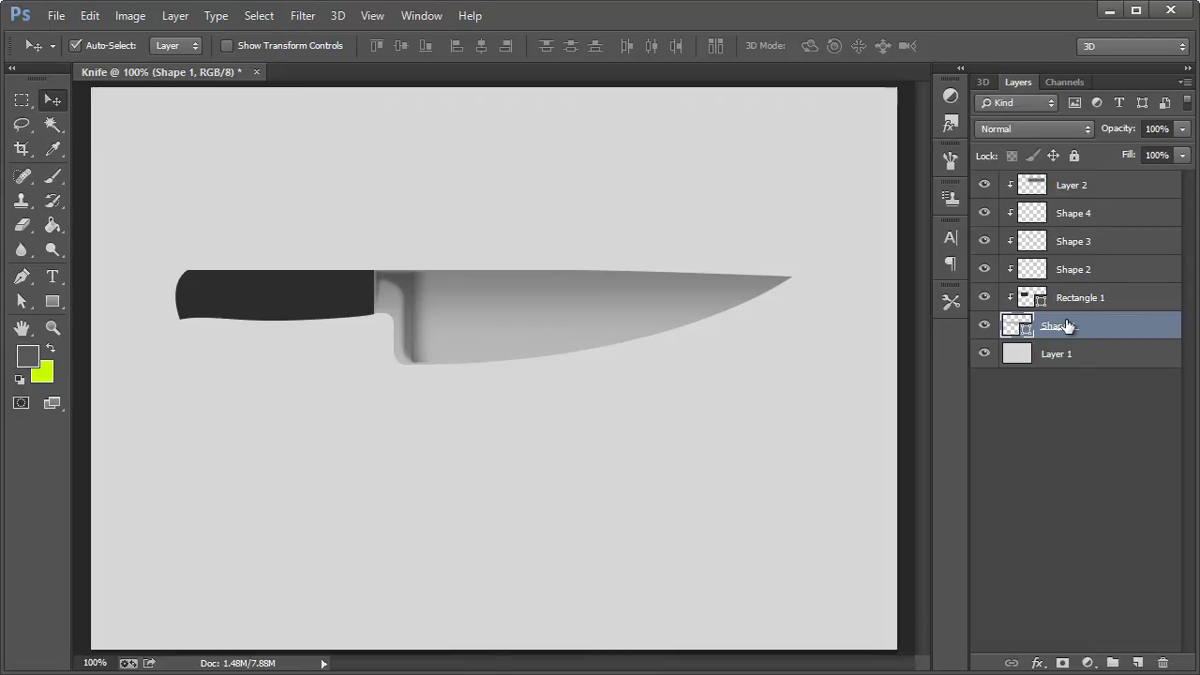
{"action": "key", "text": "ctrl+shift+n"}
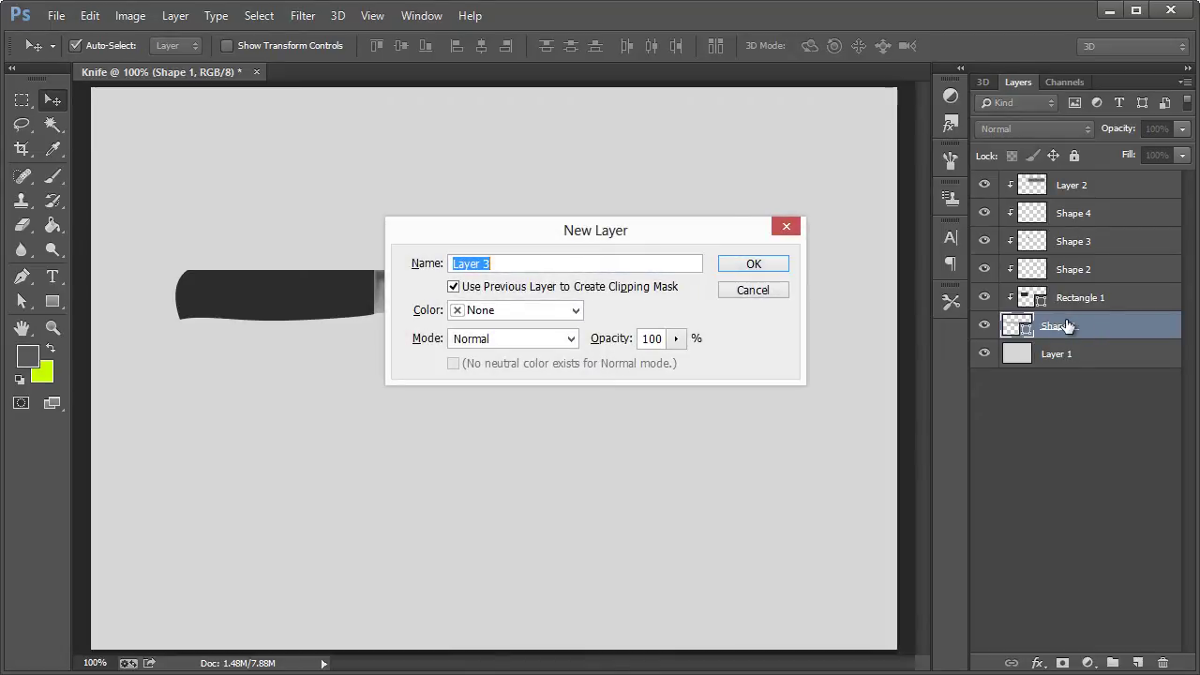
{"action": "key", "text": "Return"}
{"action": "key", "text": "ctrl+v"}
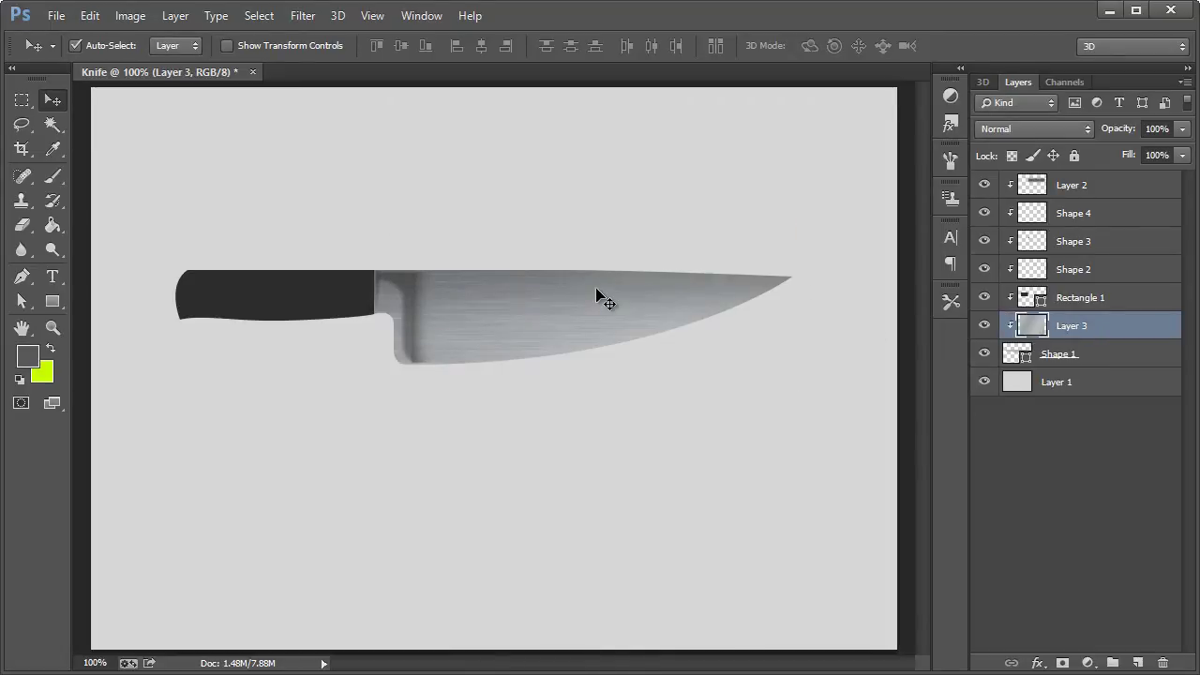
Step: Scale down the brushed metal texture and position it over the knife blade
{"action": "key", "text": "ctrl+t"}
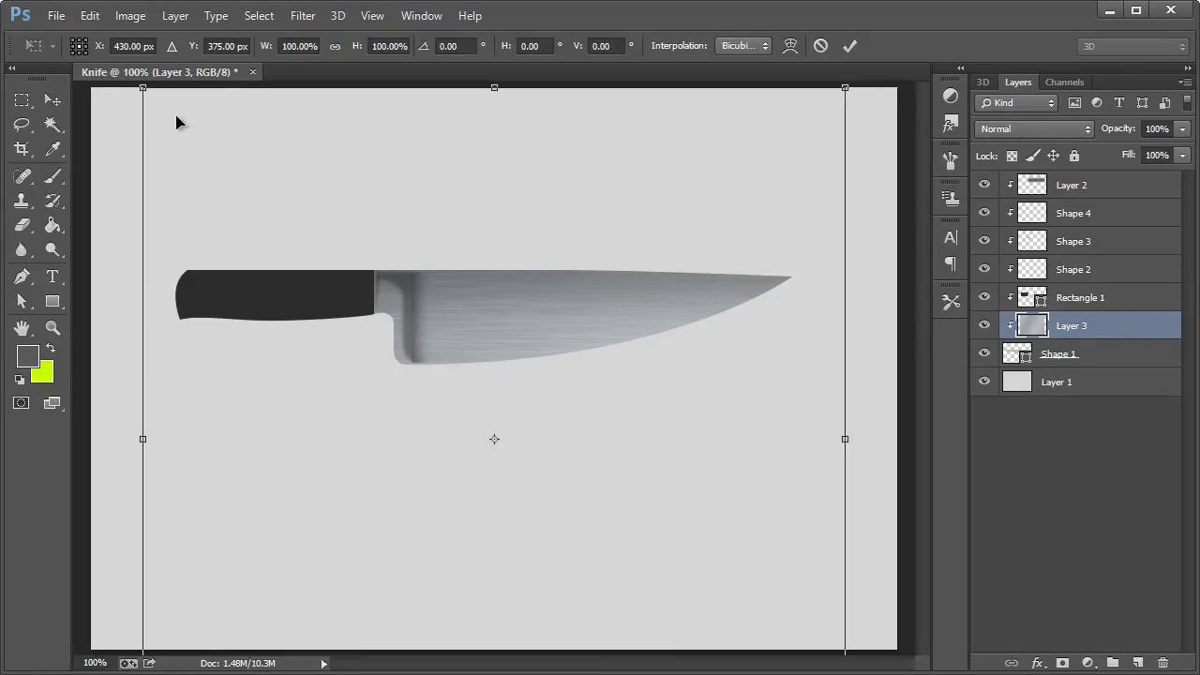
{"action": "left_click_drag", "start_coordinate": [141, 89], "coordinate": [313, 196]}
{"action": "left_click_drag", "start_coordinate": [455, 311], "coordinate": [535, 237]}
{"action": "key", "text": "v"}
{"action": "left_click", "coordinate": [236, 28]}
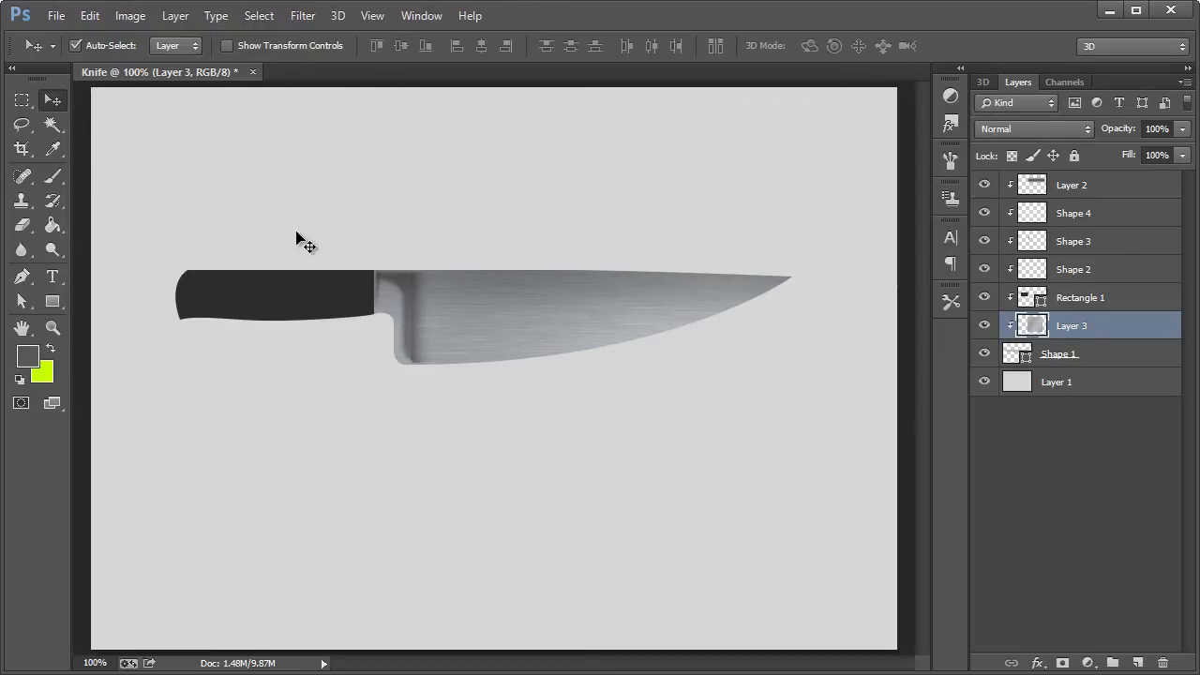
Step: Try the blend modes up to Luminosity on the brushed metal layer, and return it to Normal
{"action": "left_click", "coordinate": [1028, 128]}
{"action": "left_click", "coordinate": [1027, 128]}
{"action": "key", "text": "Down"}
{"action": "key", "text": "Down"}
{"action": "key", "text": "Down"}
{"action": "key", "text": "Down"}
{"action": "key", "text": "Down"}
{"action": "key", "text": "Down"}
{"action": "key", "text": "Down"}
{"action": "key", "text": "Down"}
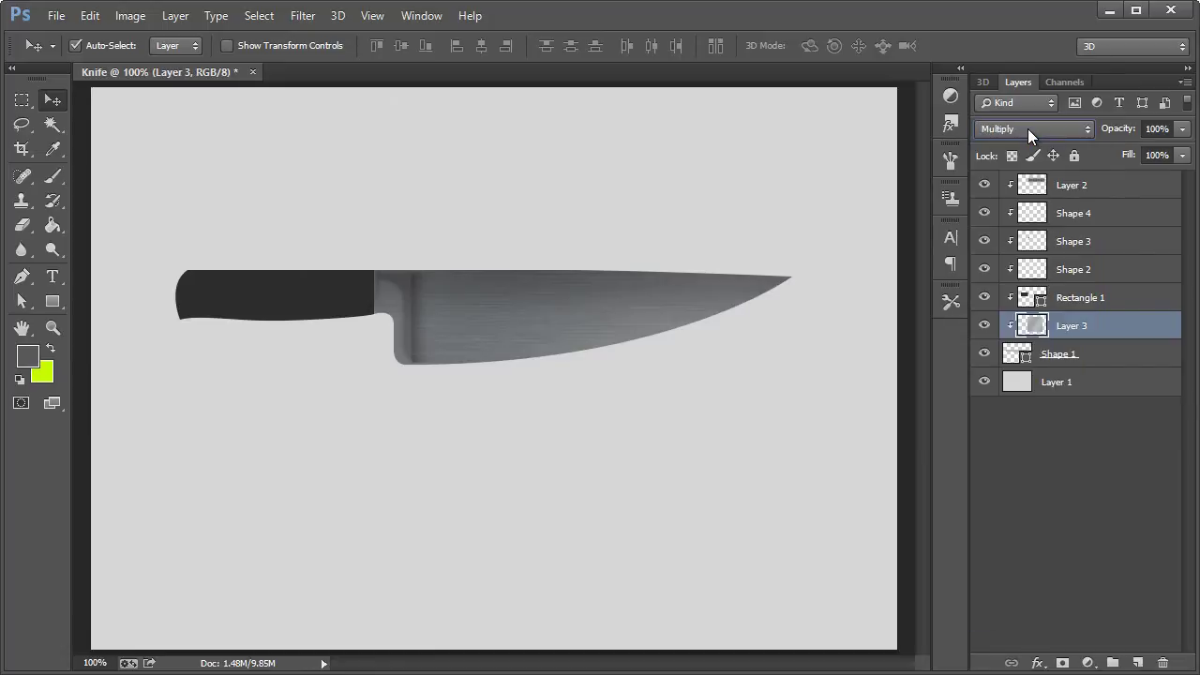
{"action": "key", "text": "Down"}
{"action": "key", "text": "Down"}
{"action": "key", "text": "Down"}
{"action": "key", "text": "Down"}
{"action": "key", "text": "Down"}
{"action": "key", "text": "Down"}
{"action": "key", "text": "Down"}
{"action": "key", "text": "Down"}
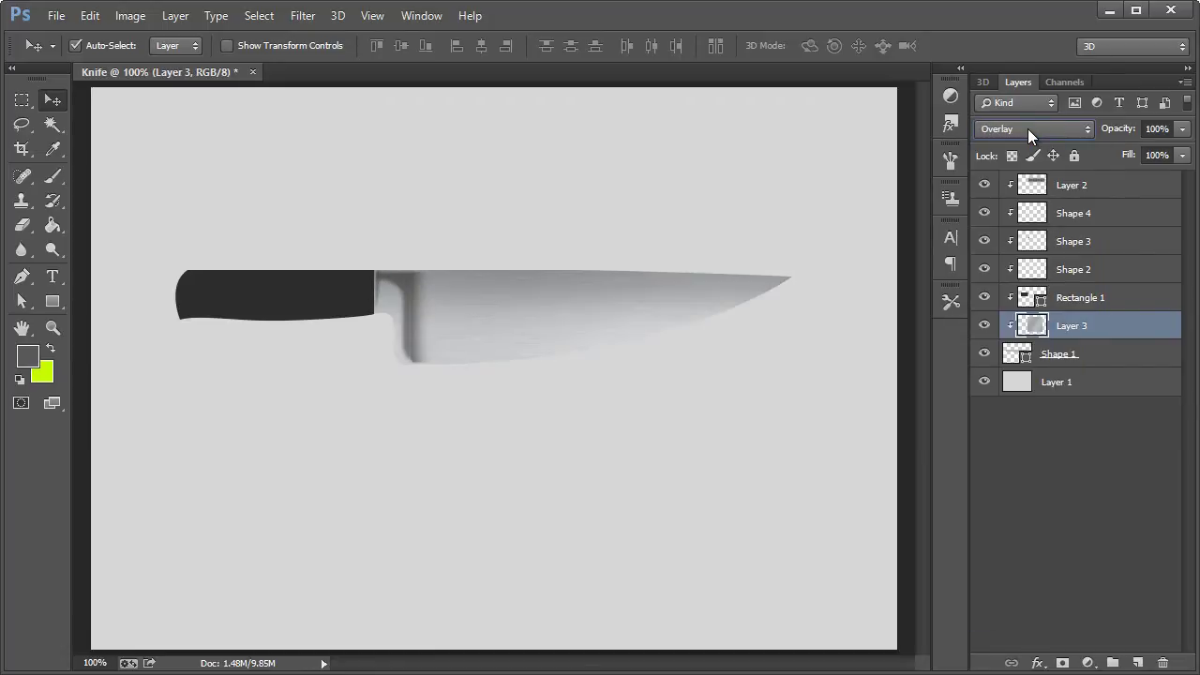
{"action": "key", "text": "Down"}
{"action": "key", "text": "Down"}
{"action": "key", "text": "Down"}
{"action": "key", "text": "Down"}
{"action": "key", "text": "Down"}
{"action": "key", "text": "Down"}
{"action": "key", "text": "Down"}
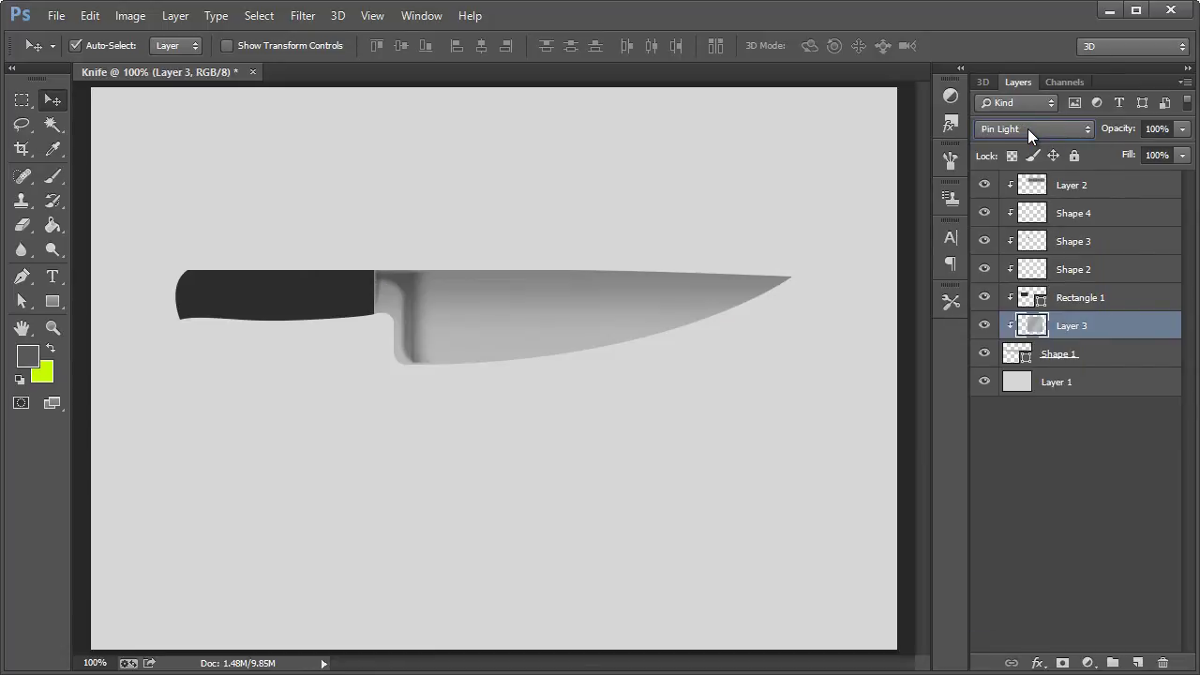
{"action": "key", "text": "Down"}
{"action": "key", "text": "Down"}
{"action": "key", "text": "Down"}
{"action": "left_click", "coordinate": [1028, 130]}
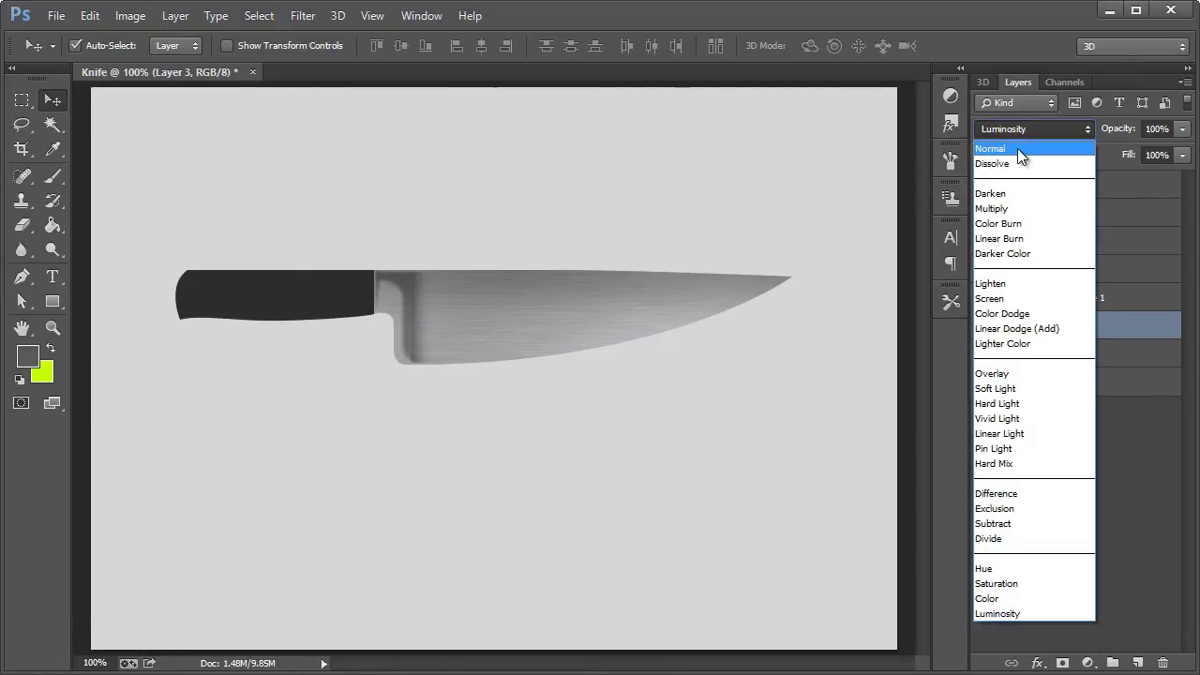
{"action": "left_click", "coordinate": [1018, 148]}
Step: Try the darkening and lightening blend modes on the brushed metal layer, stopping at Overlay
{"action": "key", "text": "Down"}
{"action": "key", "text": "Down"}
{"action": "key", "text": "Down"}
{"action": "key", "text": "Down"}
{"action": "key", "text": "Down"}
{"action": "key", "text": "Down"}
{"action": "key", "text": "Down"}
{"action": "key", "text": "Down"}
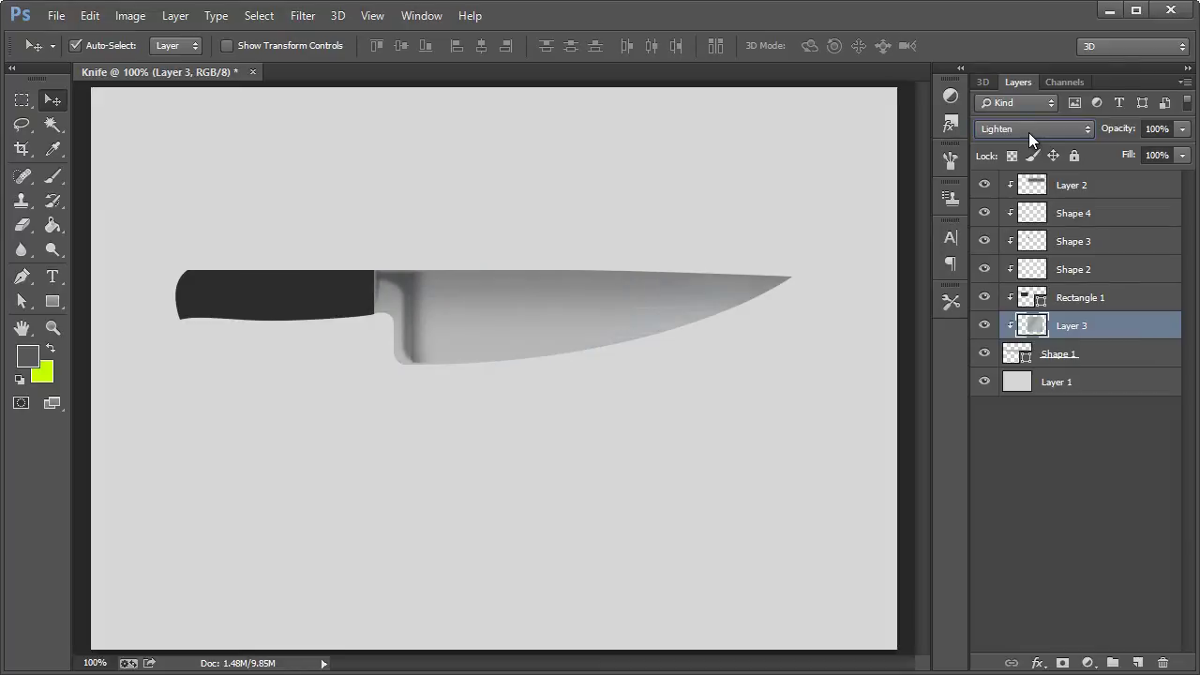
{"action": "key", "text": "Down"}
{"action": "key", "text": "Down"}
{"action": "key", "text": "Down"}
{"action": "key", "text": "Down"}
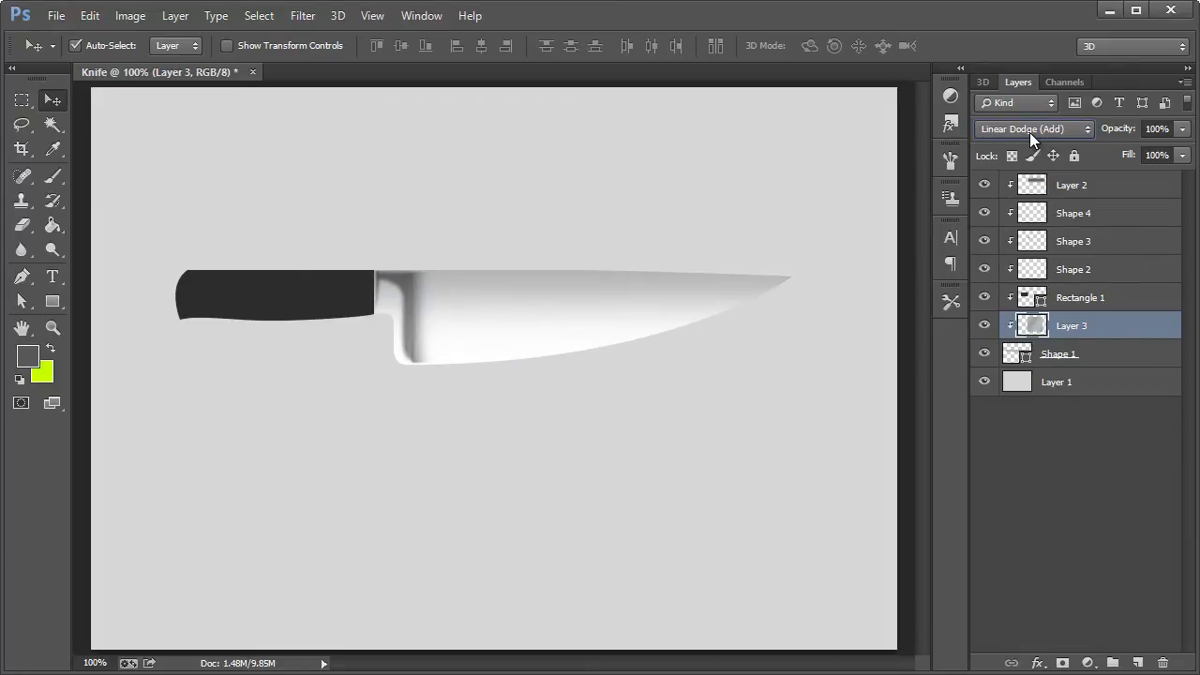
{"action": "key", "text": "Down"}
{"action": "key", "text": "Up"}
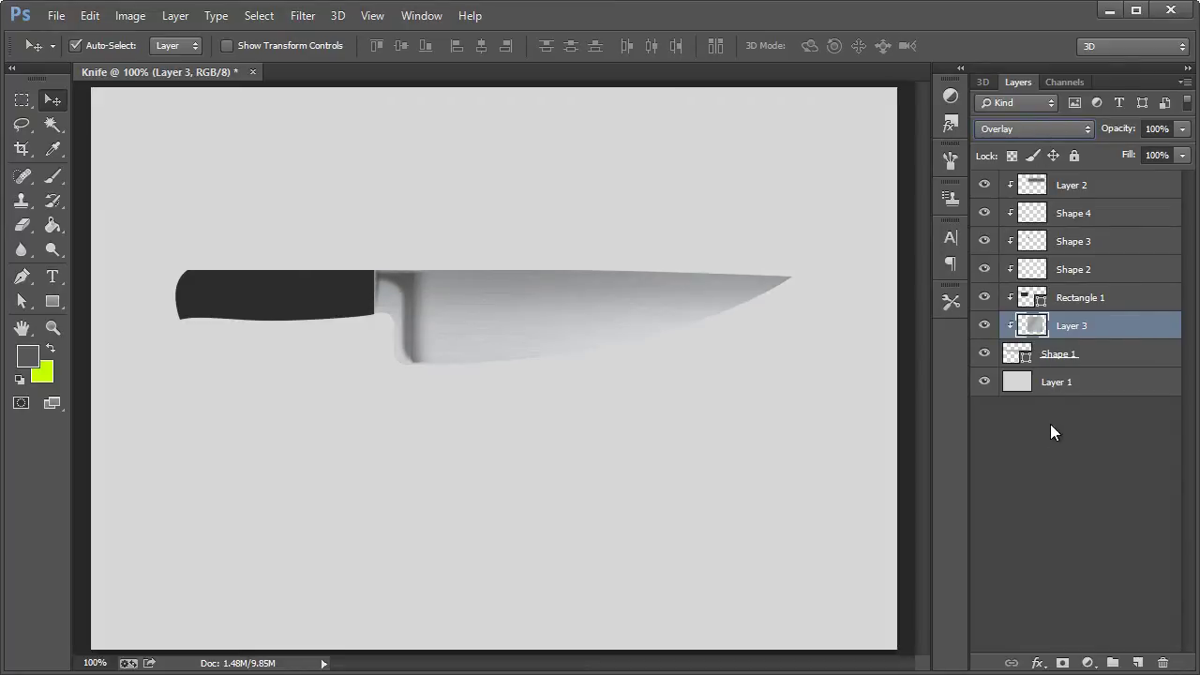
Step: Change the Shape 1 knife silhouette's fill color to light gray e5e5e5, keeping its blend mode at Normal
{"action": "left_click", "coordinate": [1076, 353]}
{"action": "double_click", "coordinate": [1018, 353]}
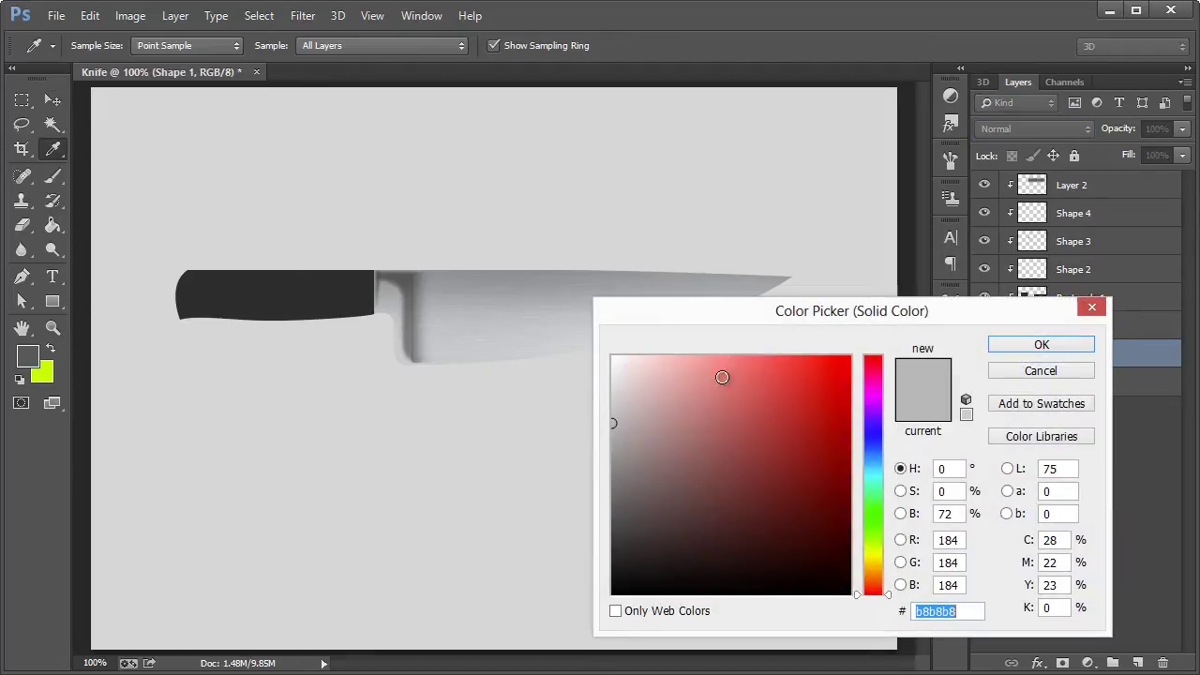
{"action": "left_click_drag", "start_coordinate": [629, 379], "coordinate": [599, 379]}
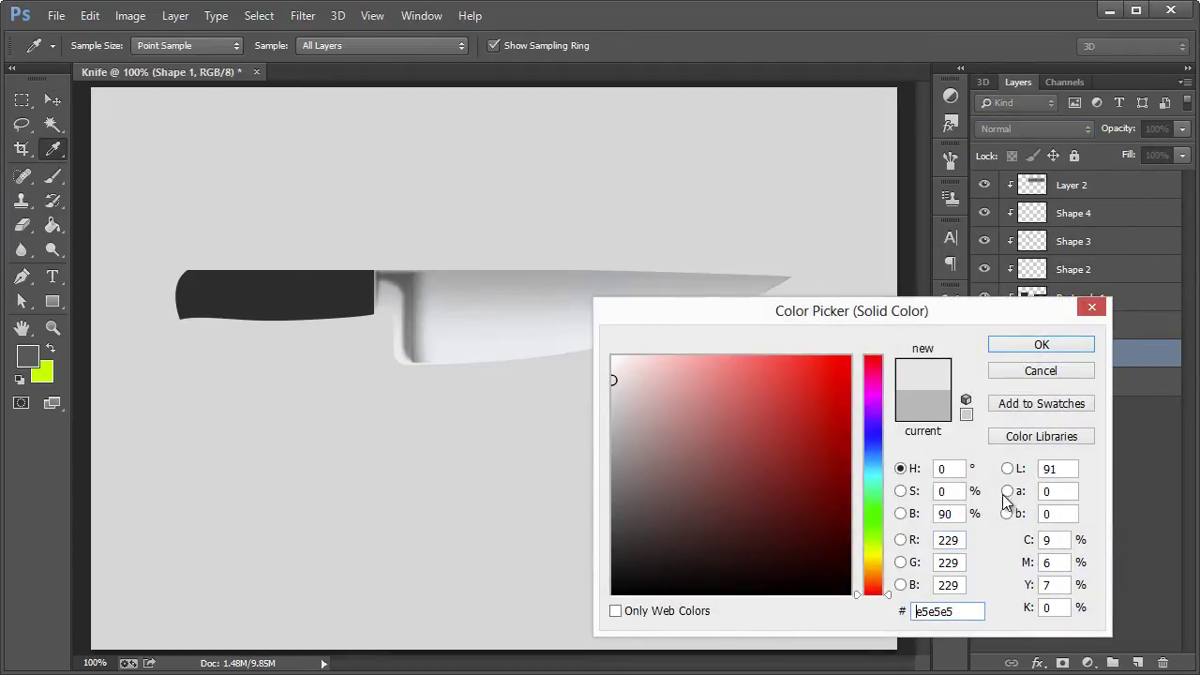
{"action": "left_click", "coordinate": [1038, 344]}
{"action": "left_click", "coordinate": [1022, 133]}
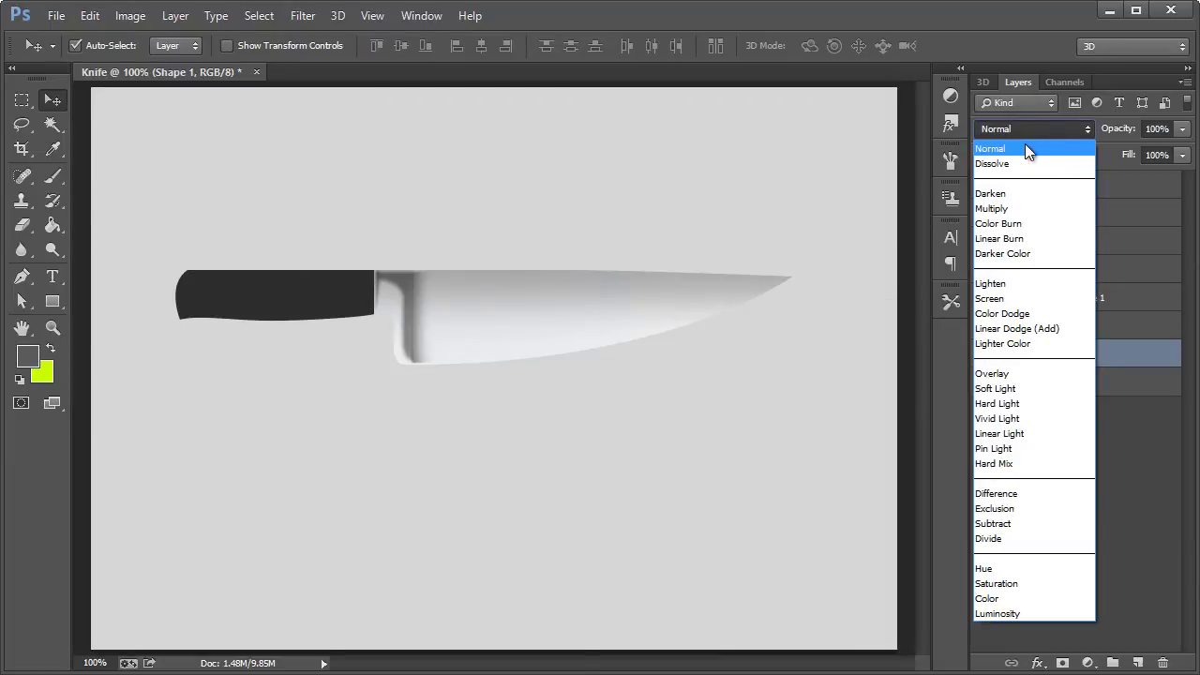
{"action": "left_click", "coordinate": [1025, 148]}
Step: Examine the blade surface and the shading next to the handle at 400% zoom, and return to 100%
{"action": "left_click", "coordinate": [52, 327]}
{"action": "left_click", "coordinate": [429, 325]}
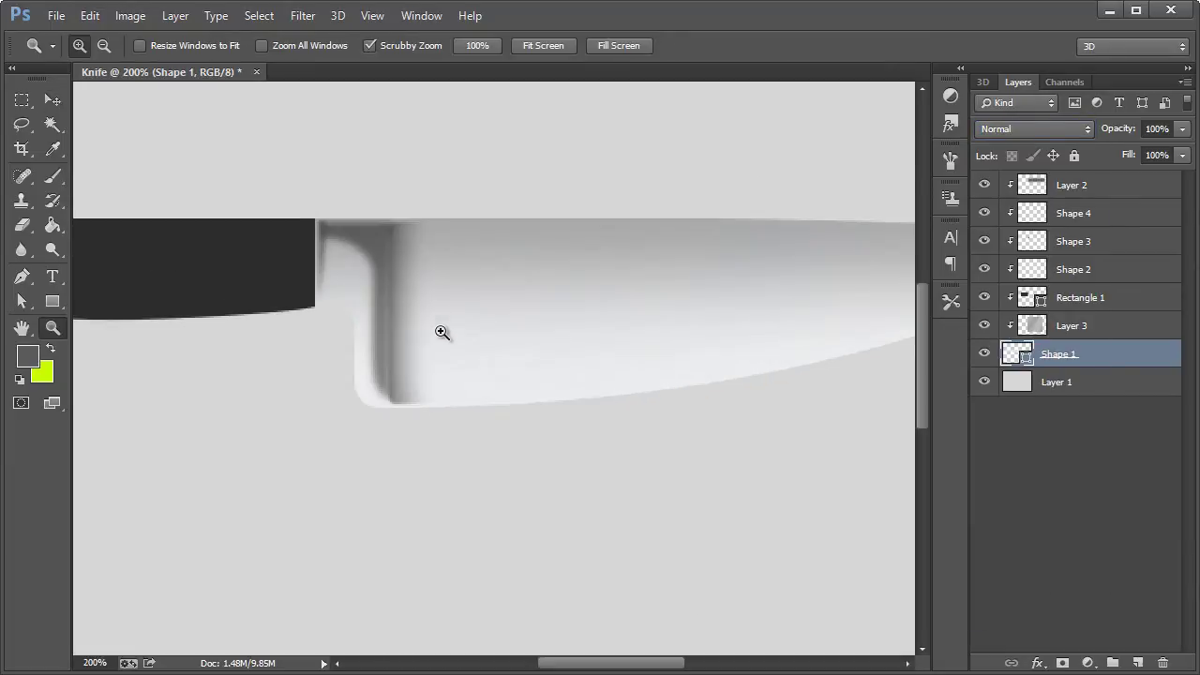
{"action": "left_click_drag", "start_coordinate": [441, 331], "coordinate": [479, 338]}
{"action": "right_click", "coordinate": [485, 236]}
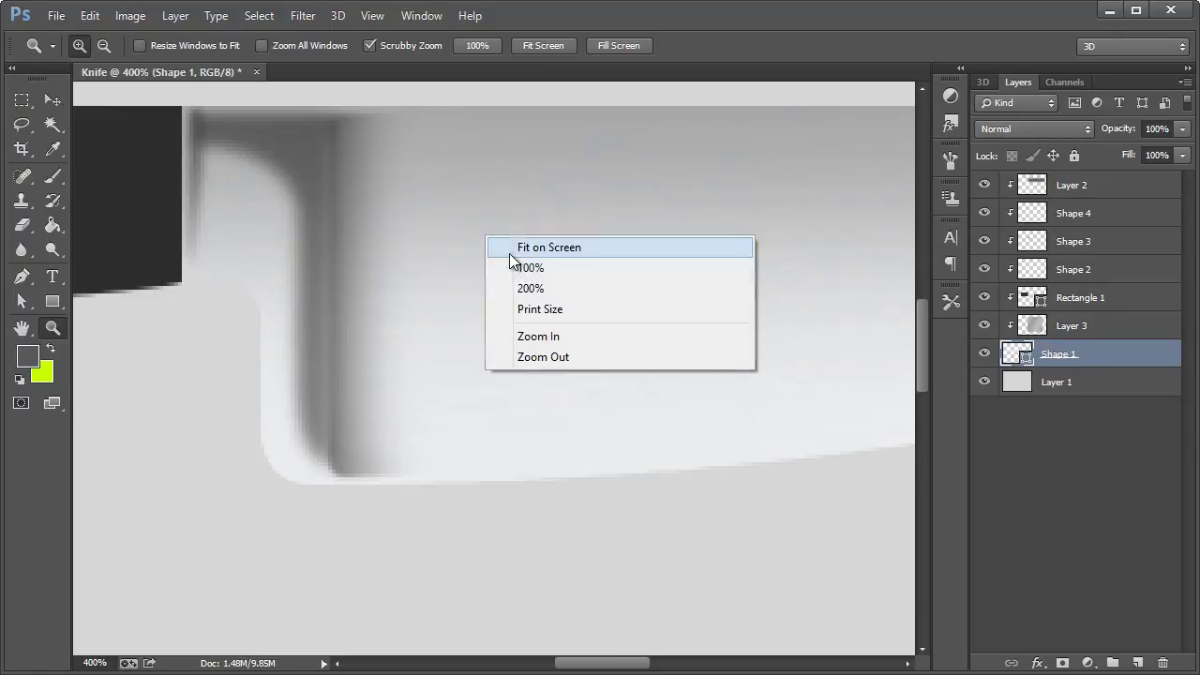
{"action": "left_click", "coordinate": [550, 269]}
{"action": "left_click", "coordinate": [1018, 132]}
{"action": "left_click", "coordinate": [1020, 149]}
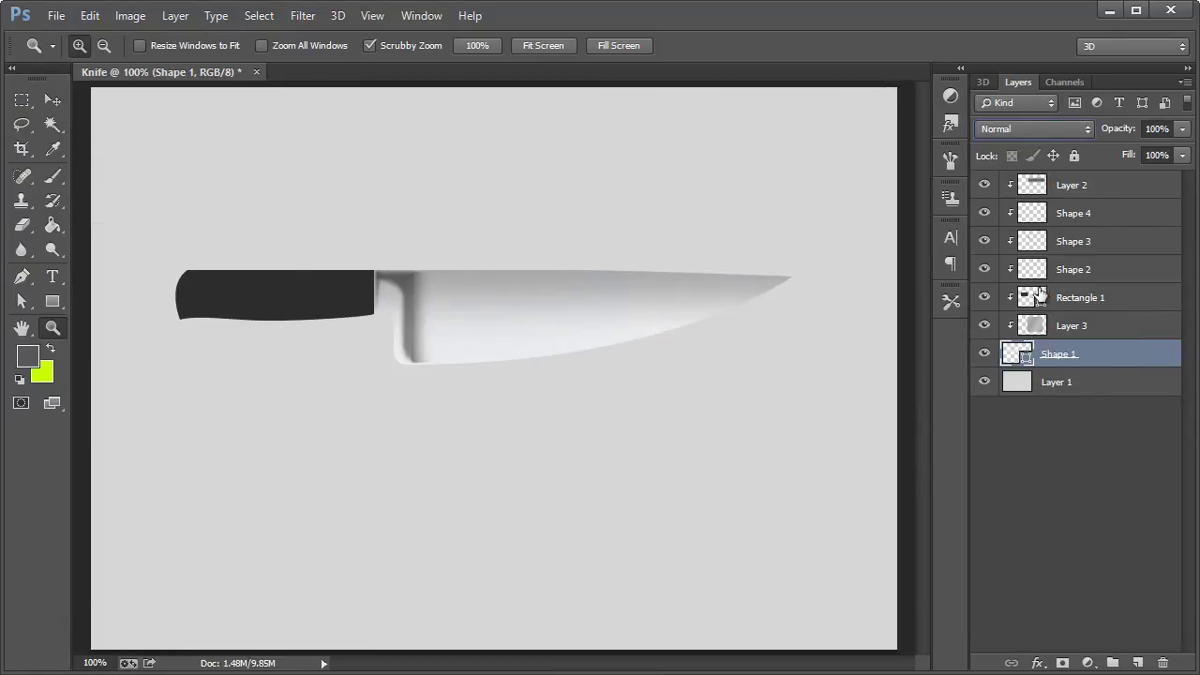
Step: Reset the brushed metal layer, Layer 3, to the Normal blend mode
{"action": "left_click", "coordinate": [1080, 334]}
{"action": "left_click", "coordinate": [1030, 131]}
{"action": "left_click", "coordinate": [1033, 130]}
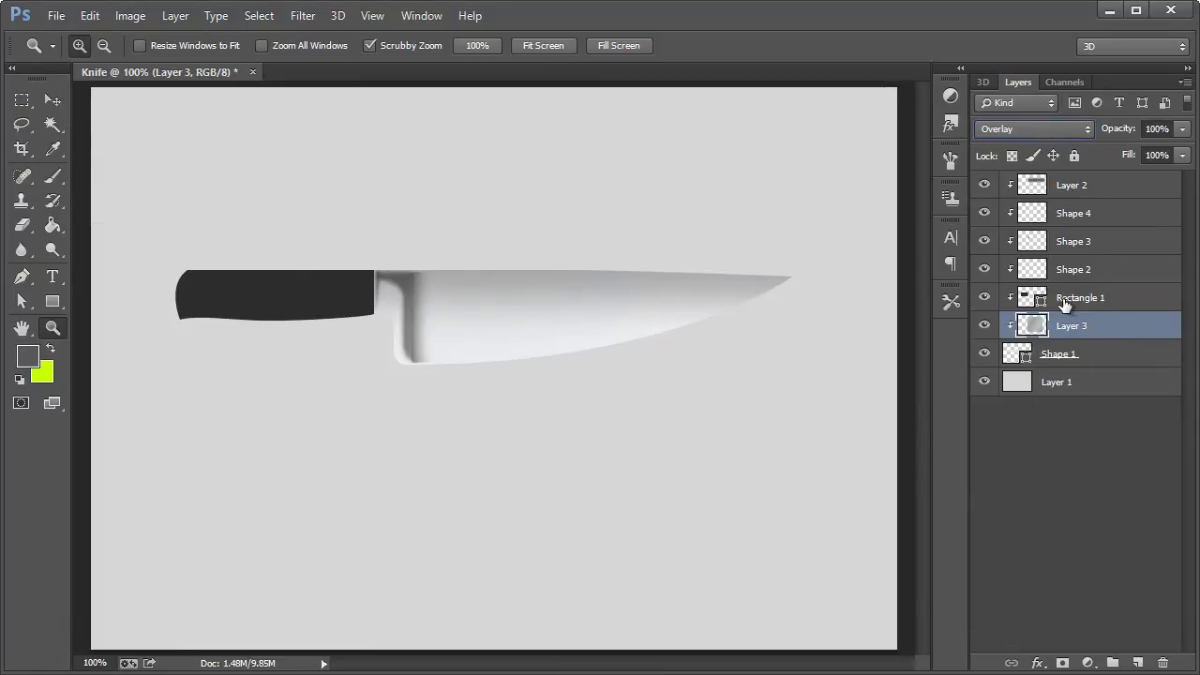
{"action": "left_click", "coordinate": [1007, 131]}
{"action": "left_click", "coordinate": [1009, 149]}
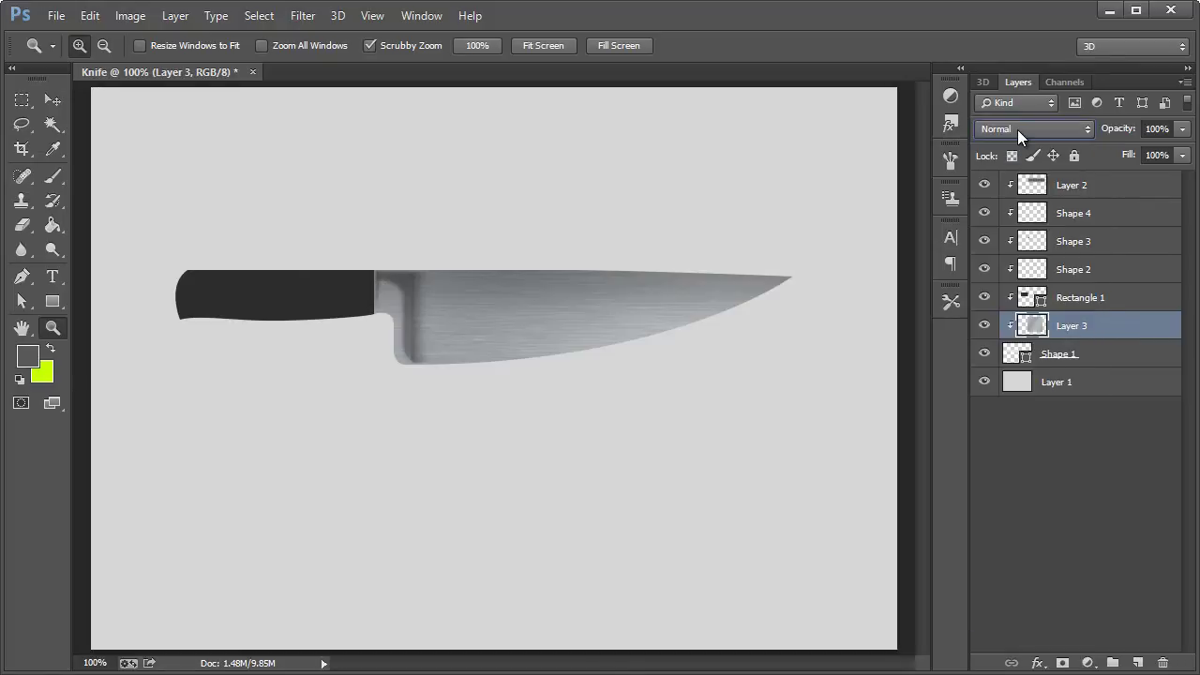
Step: Try the blend modes from the darkening group through to Luminosity on the brushed metal layer beneath the handle and shading layers
{"action": "left_click", "coordinate": [1017, 131]}
{"action": "left_click", "coordinate": [1017, 130]}
{"action": "key", "text": "Down"}
{"action": "key", "text": "Down"}
{"action": "key", "text": "Down"}
{"action": "key", "text": "Down"}
{"action": "key", "text": "Down"}
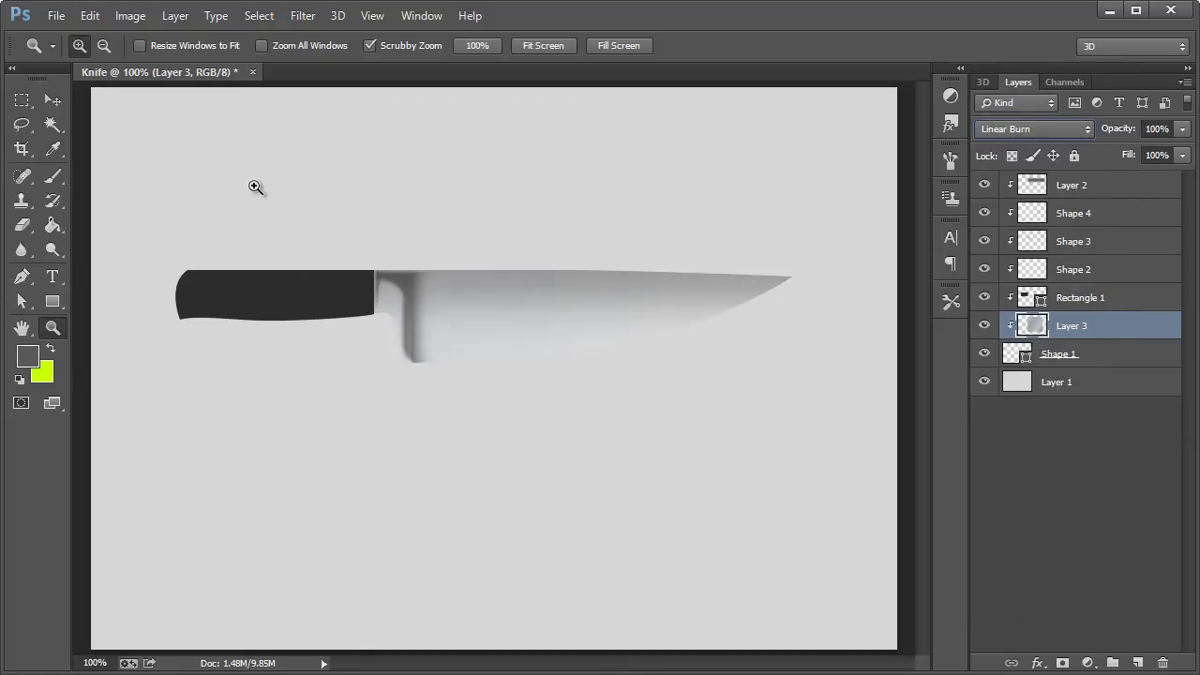
{"action": "key", "text": "Down"}
{"action": "key", "text": "Down"}
{"action": "key", "text": "Down"}
{"action": "key", "text": "Down"}
{"action": "key", "text": "Down"}
{"action": "key", "text": "Down"}
{"action": "key", "text": "Down"}
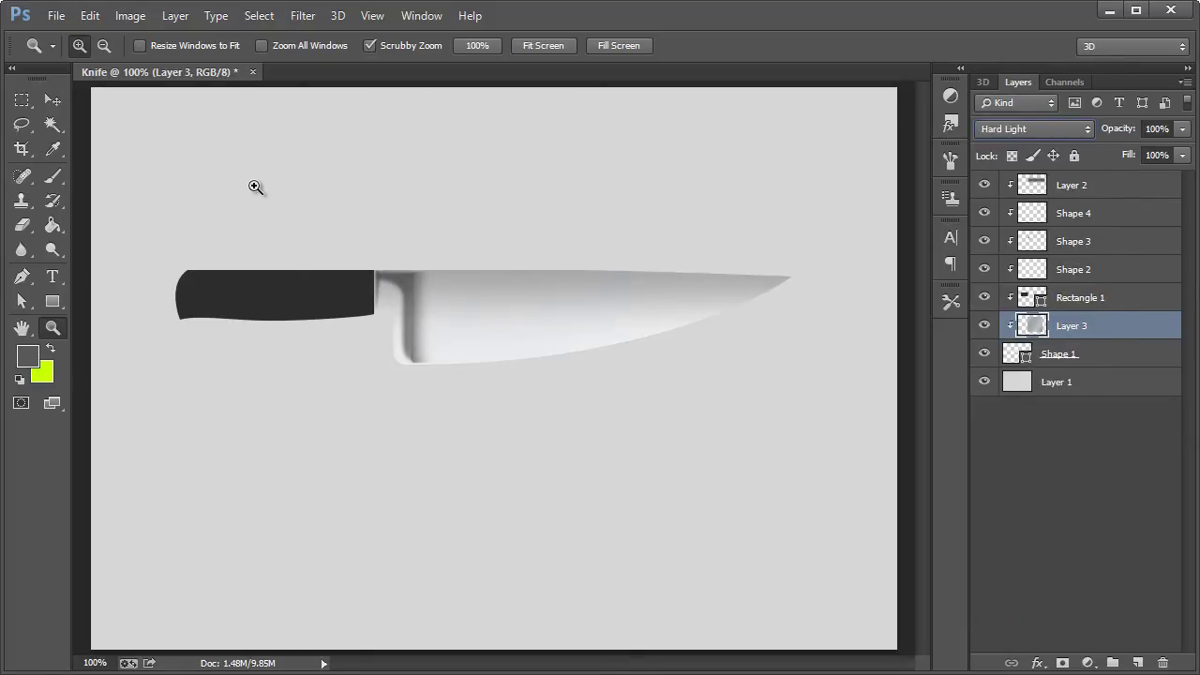
{"action": "key", "text": "Down"}
{"action": "key", "text": "Down"}
{"action": "key", "text": "Down"}
{"action": "key", "text": "Down"}
{"action": "key", "text": "Down"}
{"action": "key", "text": "Down"}
{"action": "key", "text": "Down"}
{"action": "key", "text": "Down"}
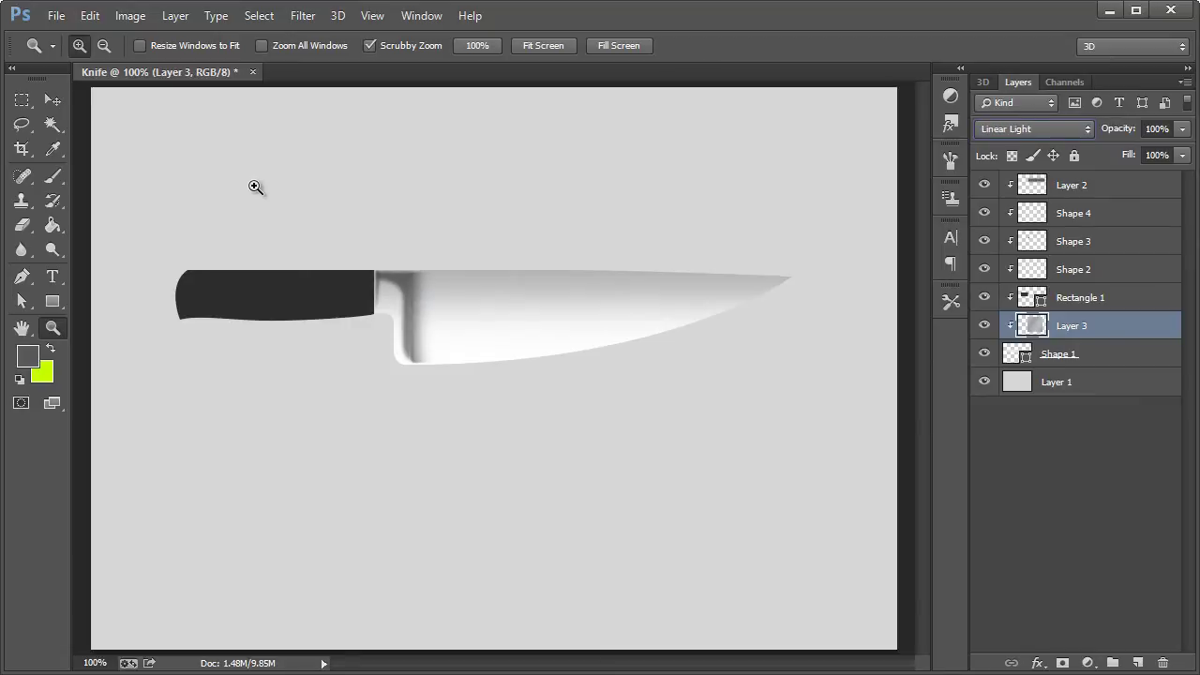
{"action": "key", "text": "Down"}
{"action": "key", "text": "Down"}
{"action": "key", "text": "Down"}
{"action": "key", "text": "Down"}
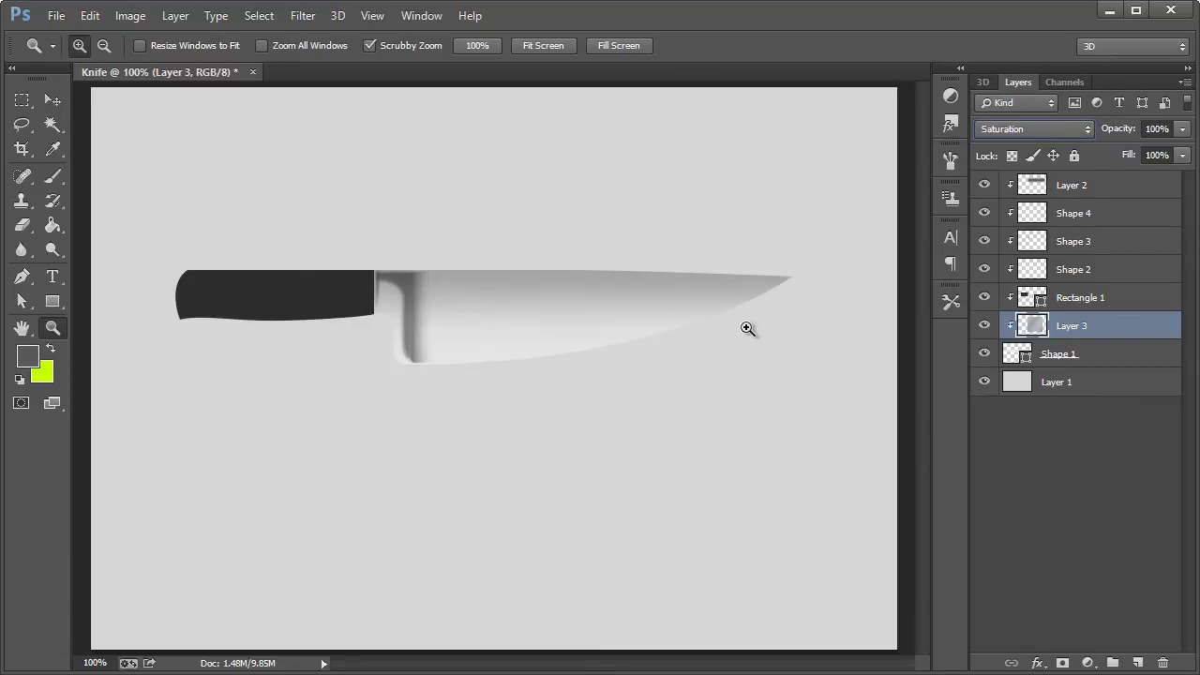
Step: Move the brushed metal Layer 3 above Layer 2, to the head of the clipped stack, and set its blend mode to Normal
{"action": "mouse_move", "coordinate": [1047, 336]}
{"action": "left_mouse_down"}
{"action": "mouse_move", "coordinate": [1097, 298]}
{"action": "mouse_move", "coordinate": [1101, 185]}
{"action": "left_mouse_up"}
{"action": "left_click", "coordinate": [1054, 130]}
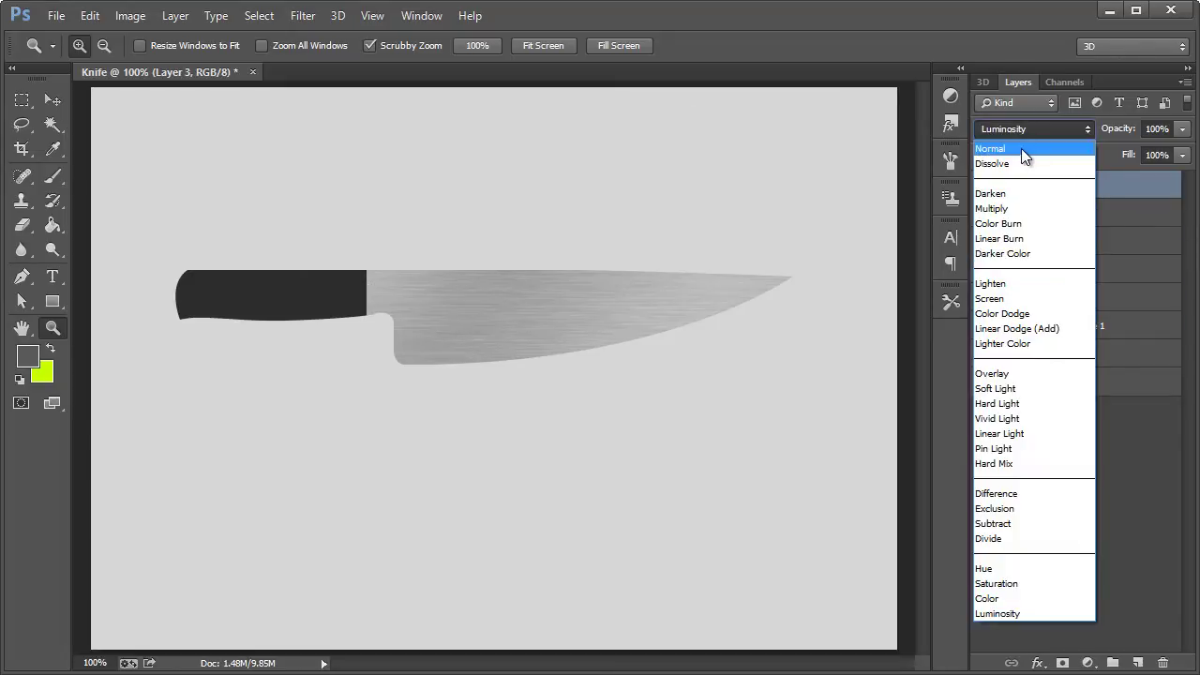
{"action": "left_click", "coordinate": [1021, 148]}
{"action": "left_click", "coordinate": [1025, 126]}
{"action": "left_click", "coordinate": [1031, 132]}
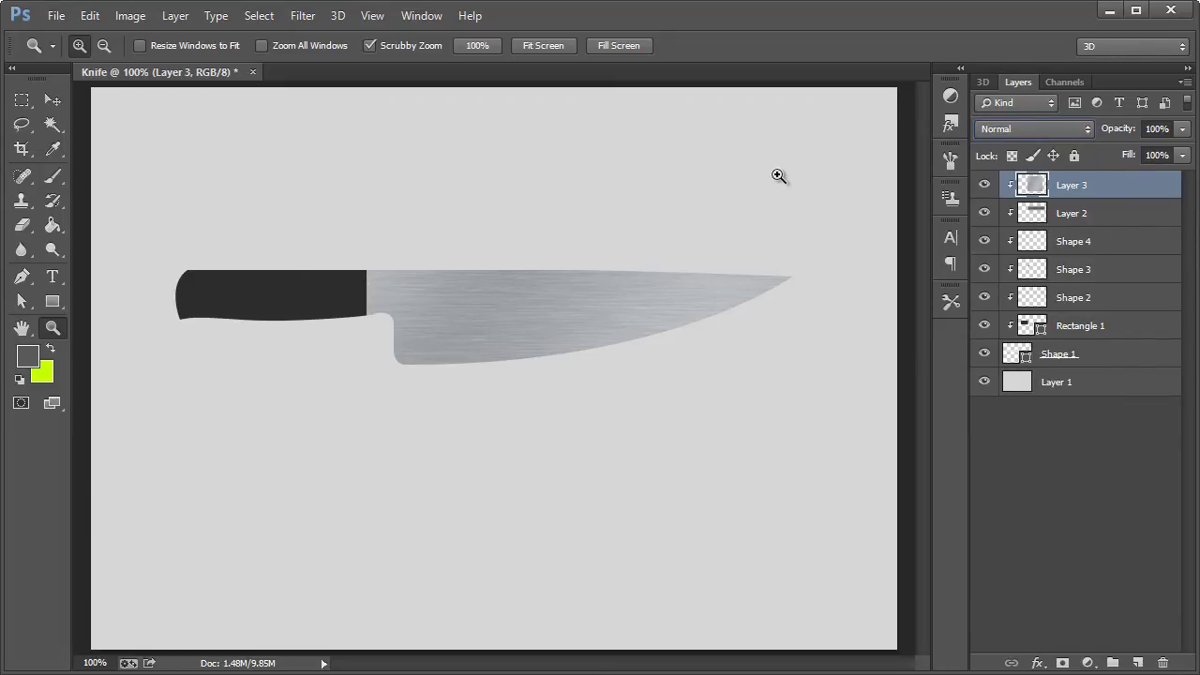
Step: Try the darkening and lightening blend modes on the restacked brushed metal layer, stopping at Overlay
{"action": "key", "text": "Down"}
{"action": "key", "text": "Down"}
{"action": "key", "text": "Down"}
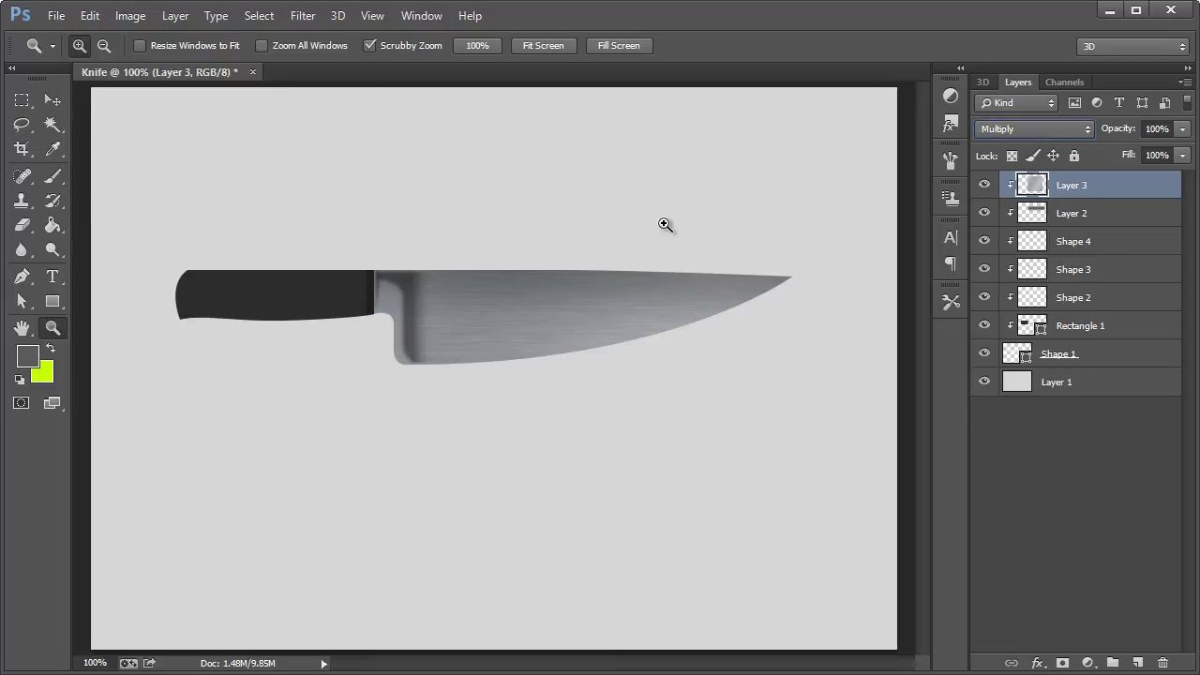
{"action": "key", "text": "Down"}
{"action": "key", "text": "Down"}
{"action": "key", "text": "Down"}
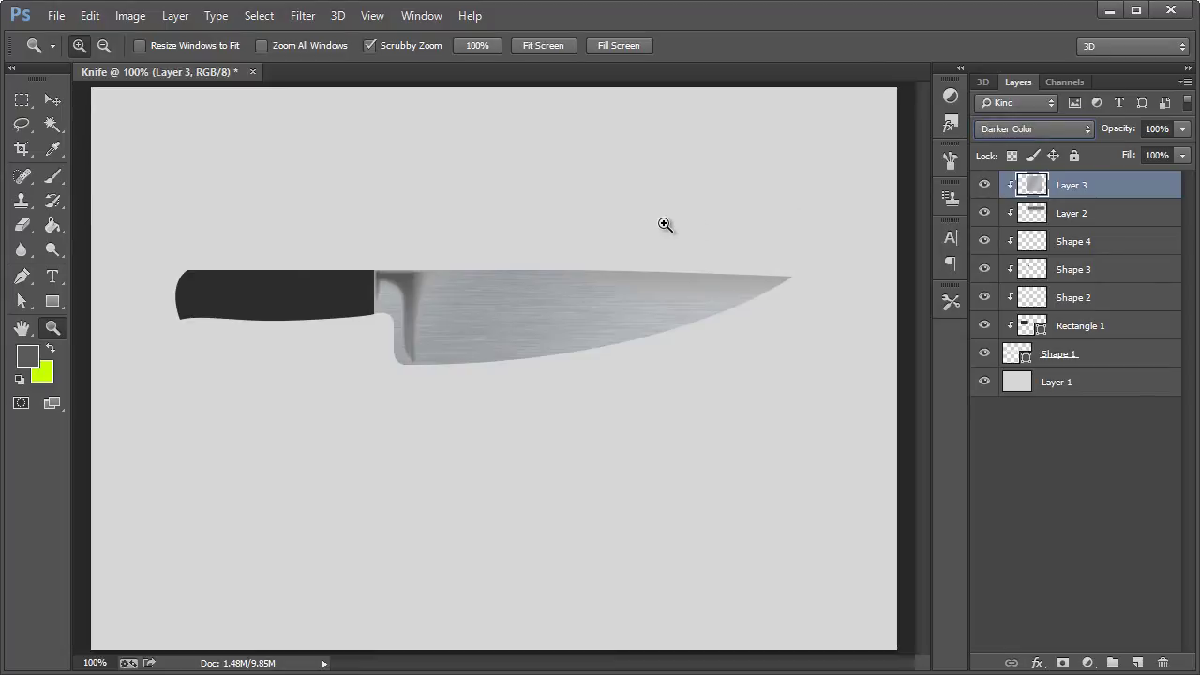
{"action": "key", "text": "Down"}
{"action": "key", "text": "Down"}
{"action": "key", "text": "Down"}
{"action": "key", "text": "Down"}
{"action": "key", "text": "Down"}
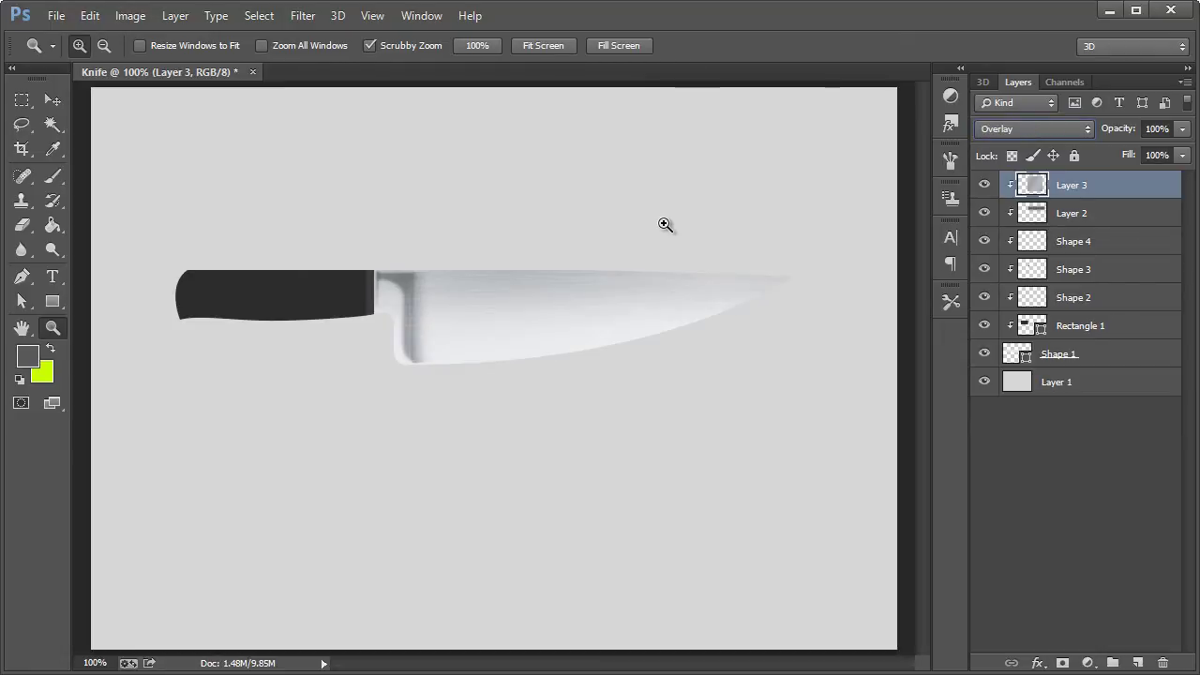
Step: Desaturate the brushed metal texture on Layer 3
{"action": "left_click", "coordinate": [136, 21]}
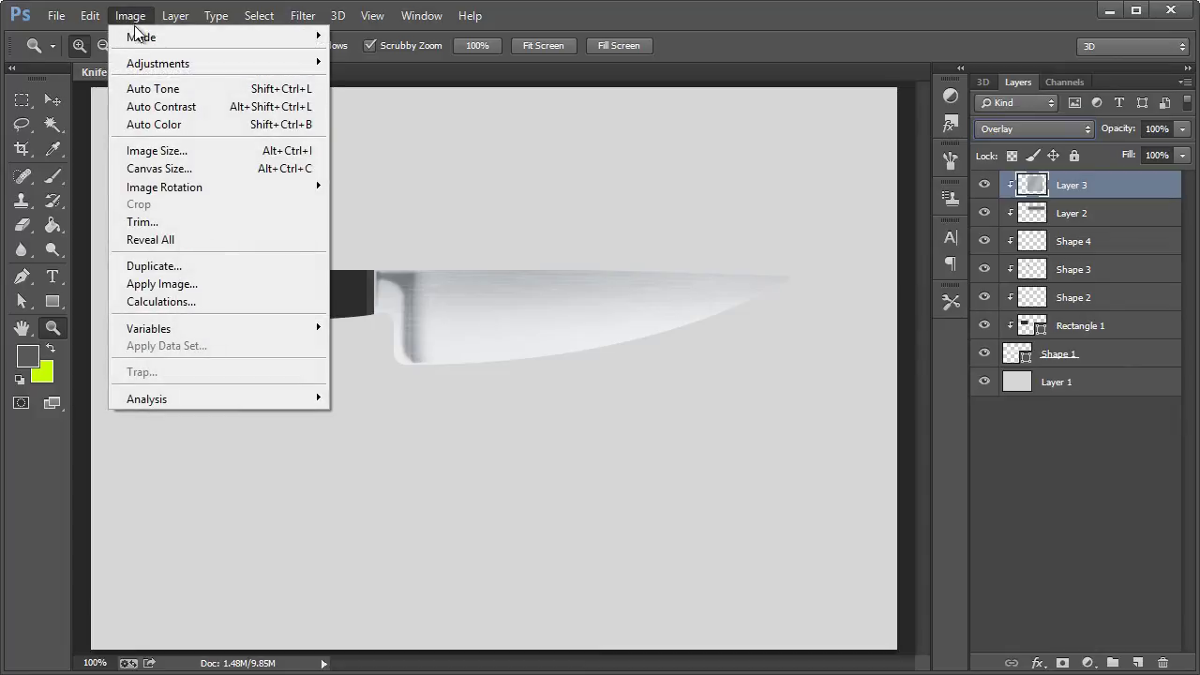
{"action": "mouse_move", "coordinate": [150, 66]}
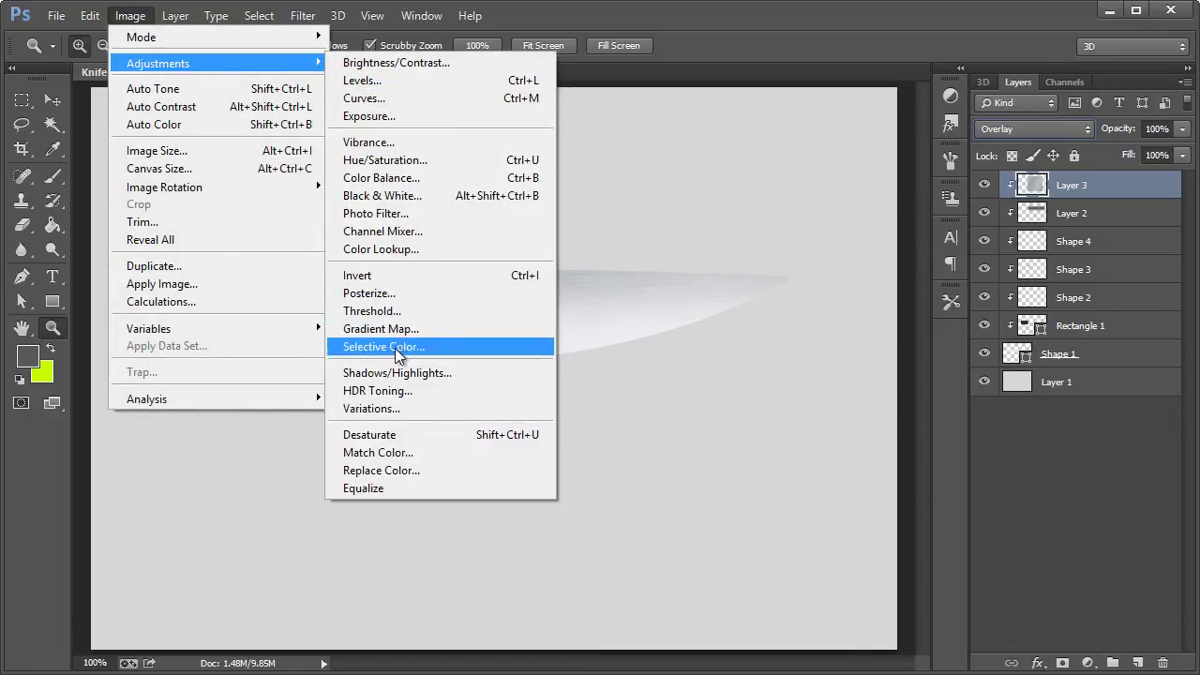
{"action": "left_click", "coordinate": [394, 434]}
Step: Try Soft Light and Vivid Light on the desaturated brushed metal layer, and set it to Hard Light
{"action": "left_click", "coordinate": [1008, 131]}
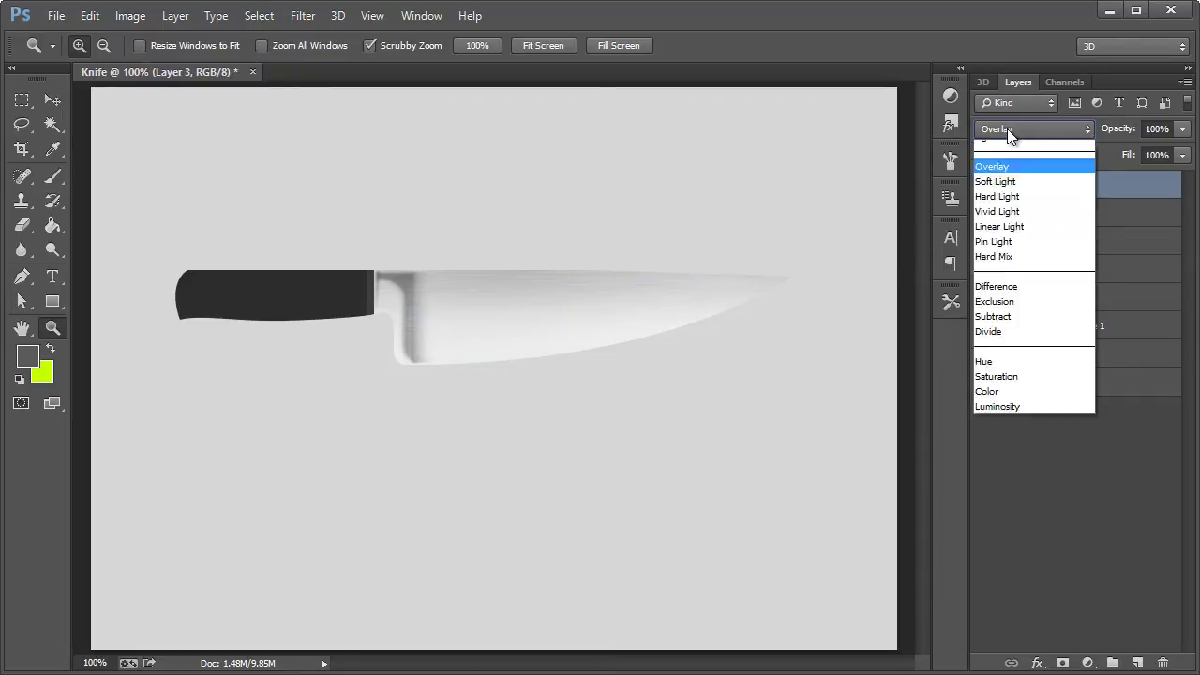
{"action": "left_click", "coordinate": [996, 181]}
{"action": "key", "text": "Down"}
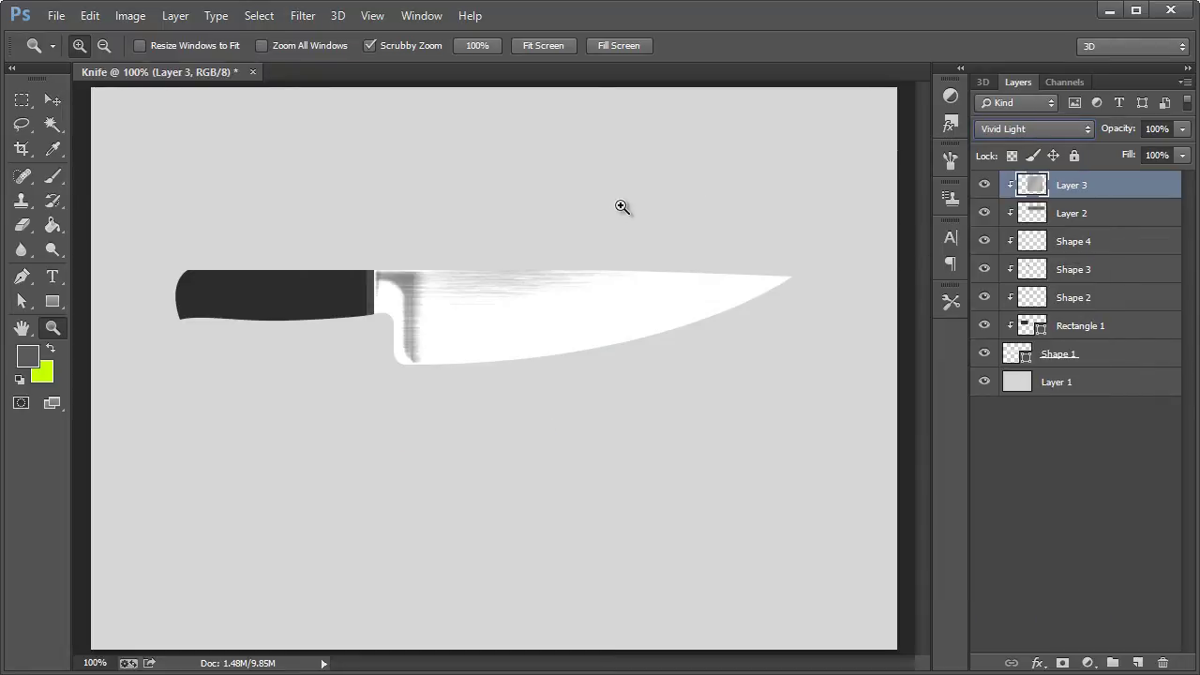
{"action": "key", "text": "Up"}
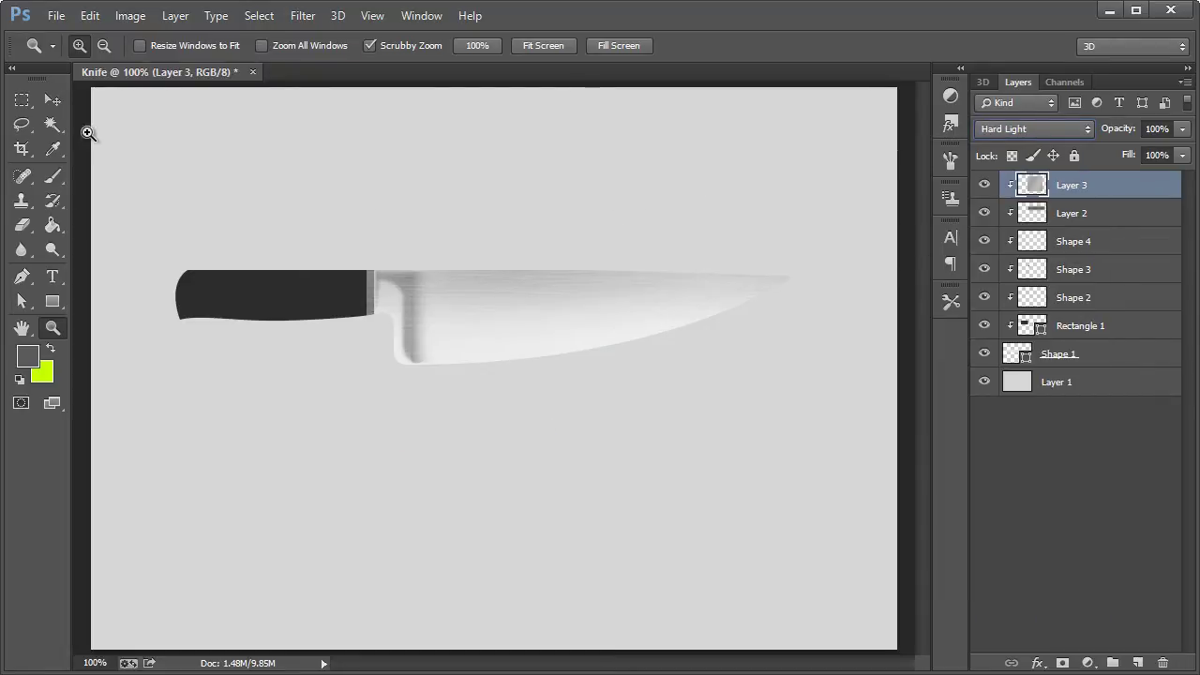
Step: Marquee-select and delete the strip of brushed metal texture overlapping the blade end of the handle, and clear the selection
{"action": "left_click", "coordinate": [22, 101]}
{"action": "left_click_drag", "start_coordinate": [316, 270], "coordinate": [375, 376]}
{"action": "key", "text": "Delete"}
{"action": "key", "text": "ctrl+d"}
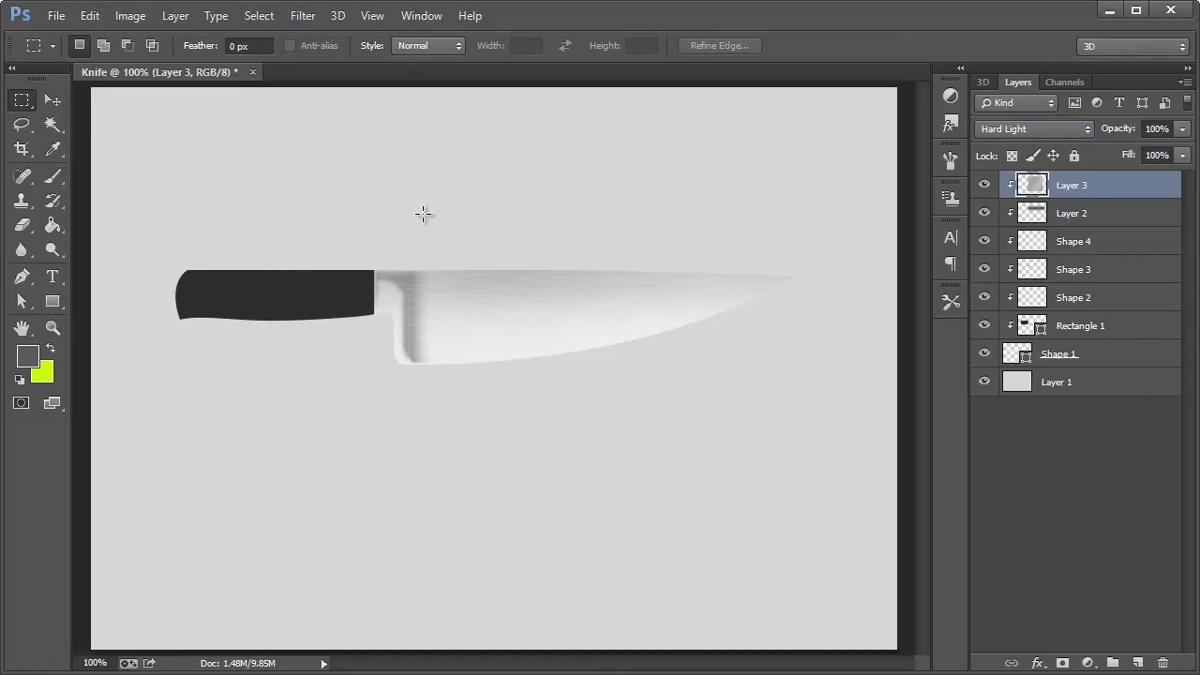
Step: Try the remaining blend modes from Hard Light up to Luminosity on the trimmed brushed metal layer, and return it to Normal
{"action": "left_click", "coordinate": [62, 99]}
{"action": "left_click", "coordinate": [1007, 134]}
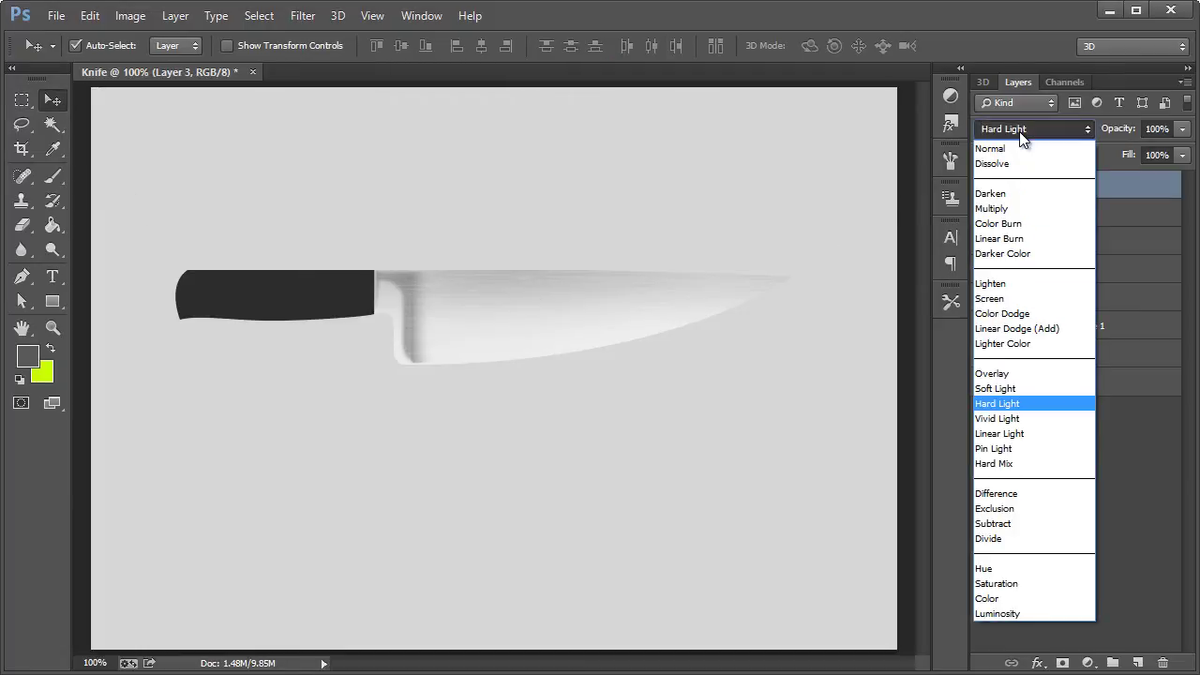
{"action": "left_click", "coordinate": [1018, 132]}
{"action": "key", "text": "shift+plus"}
{"action": "key", "text": "shift+plus"}
{"action": "key", "text": "shift+plus"}
{"action": "key", "text": "shift+plus"}
{"action": "key", "text": "shift+plus"}
{"action": "key", "text": "shift+plus"}
{"action": "key", "text": "shift+plus"}
{"action": "key", "text": "shift+plus"}
{"action": "key", "text": "shift+plus"}
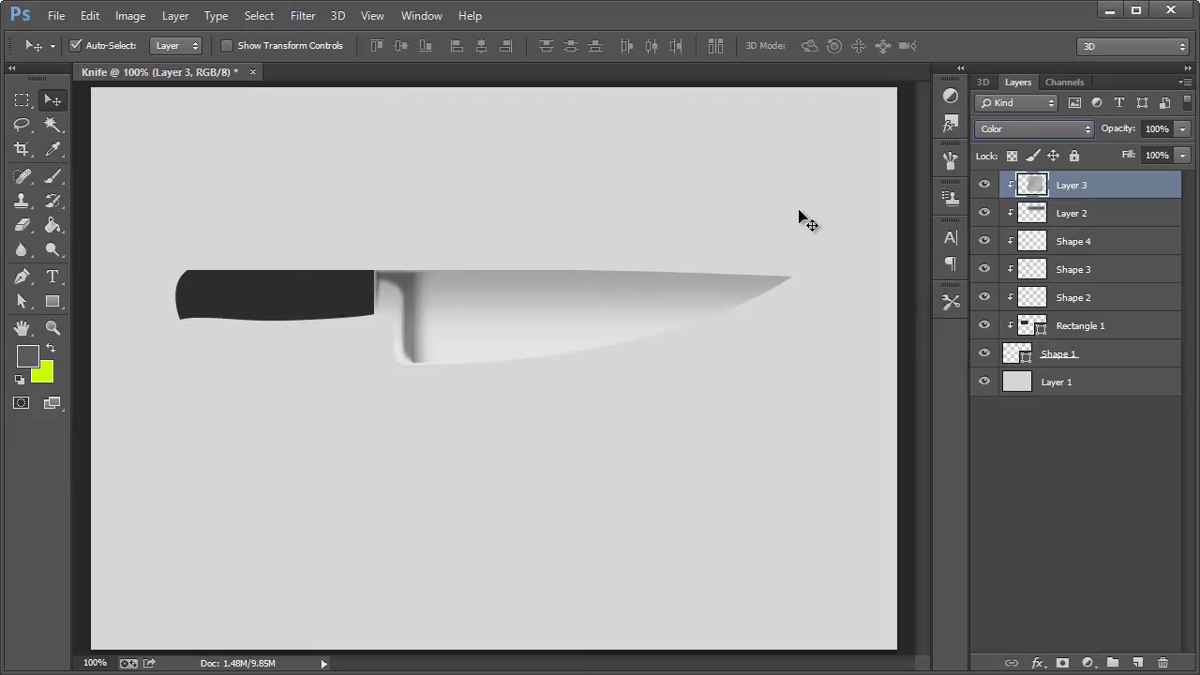
{"action": "key", "text": "shift+plus"}
{"action": "left_click", "coordinate": [1004, 129]}
{"action": "left_click", "coordinate": [1004, 129]}
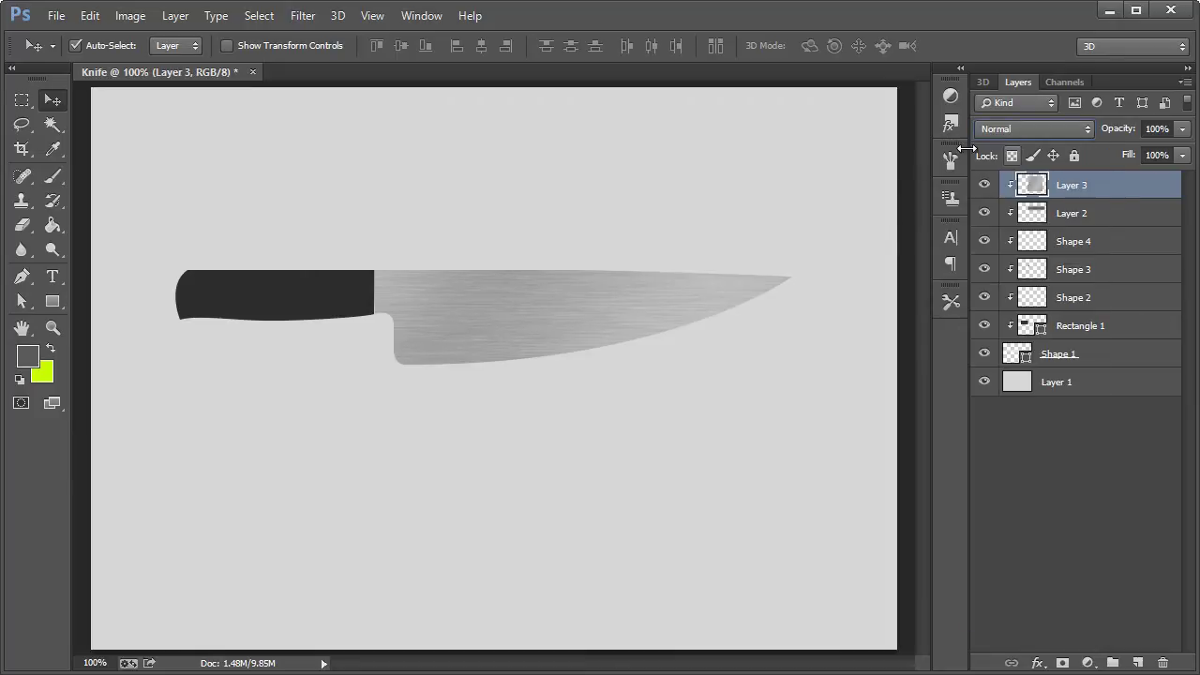
Step: Step through the blend modes on Layer 3 from Normal up to Hard Light, and settle on Soft Light
{"action": "key", "text": "shift+plus"}
{"action": "key", "text": "shift+plus"}
{"action": "key", "text": "shift+plus"}
{"action": "key", "text": "shift+plus"}
{"action": "key", "text": "shift+plus"}
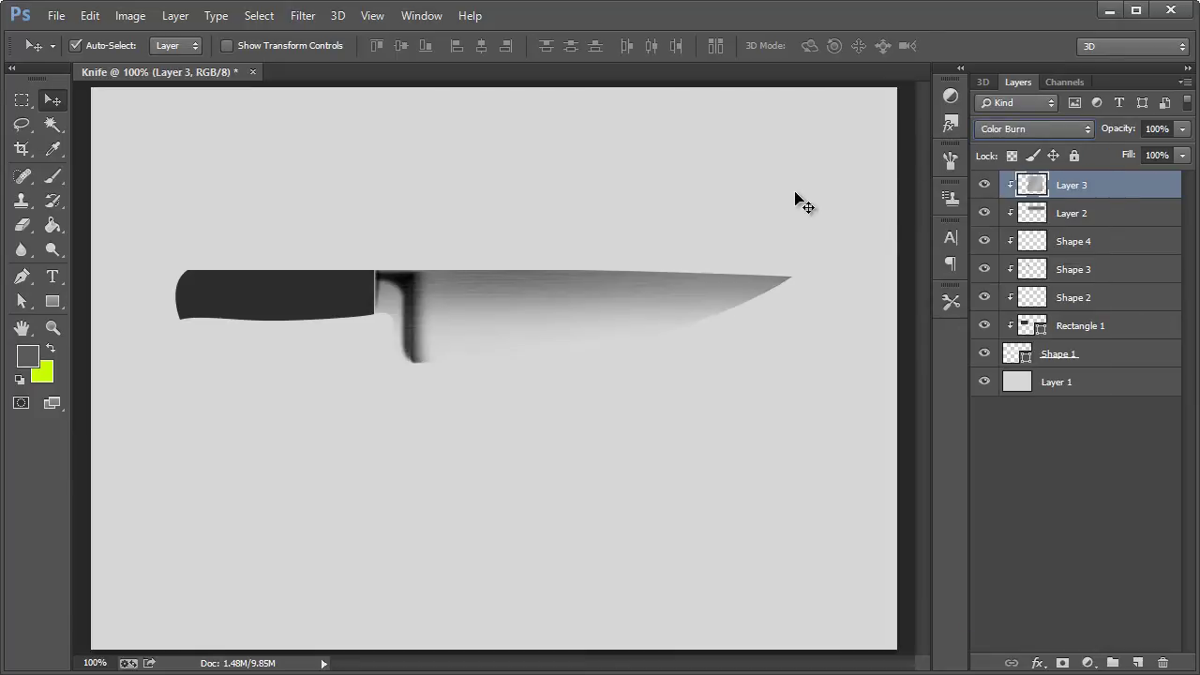
{"action": "key", "text": "shift+plus"}
{"action": "key", "text": "shift+plus"}
{"action": "key", "text": "shift+plus"}
{"action": "key", "text": "shift+plus"}
{"action": "key", "text": "shift+plus"}
{"action": "key", "text": "shift+plus"}
{"action": "key", "text": "shift+plus"}
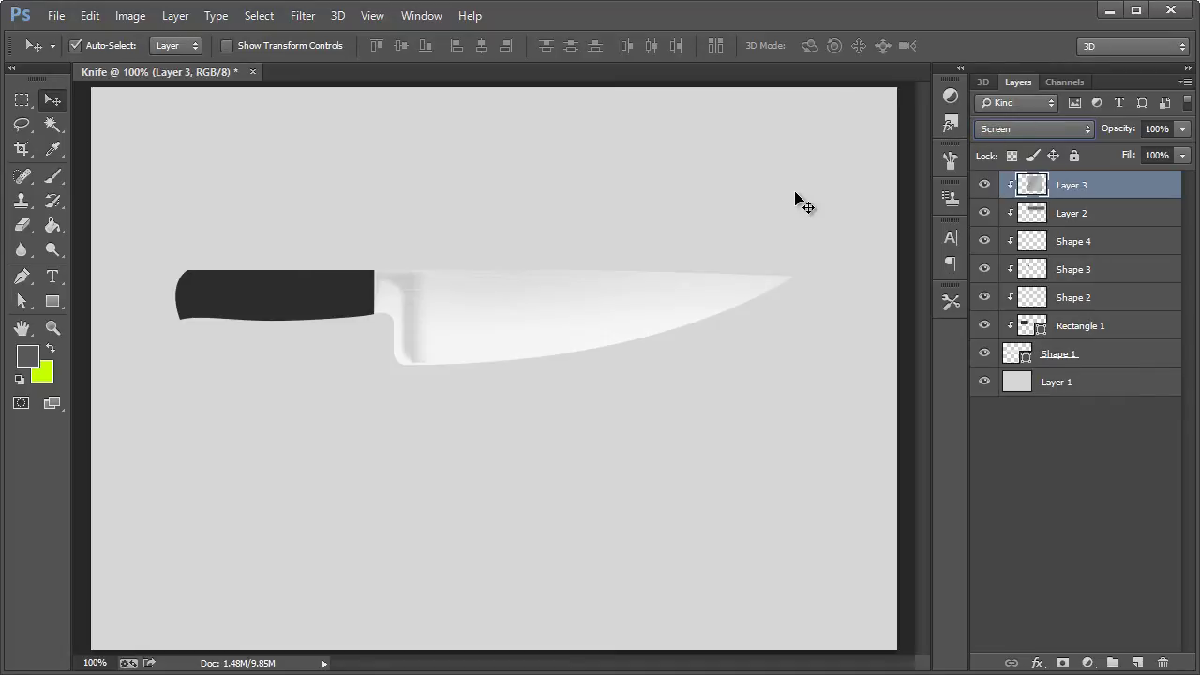
{"action": "key", "text": "shift+plus"}
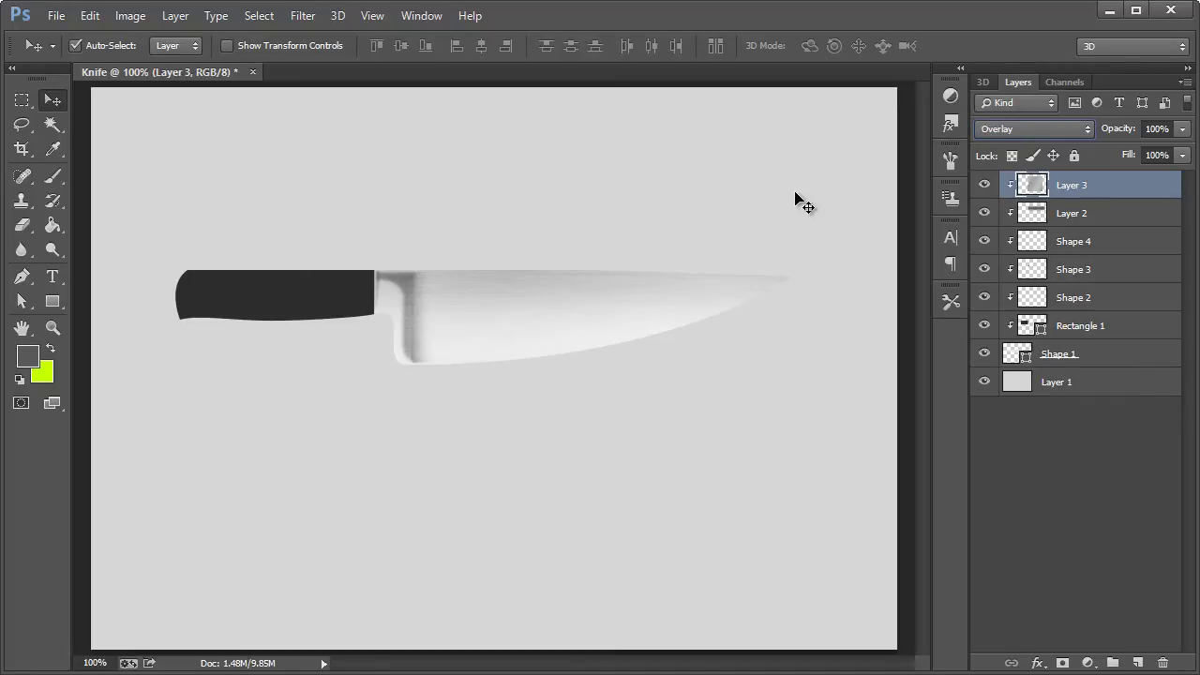
{"action": "key", "text": "shift+plus"}
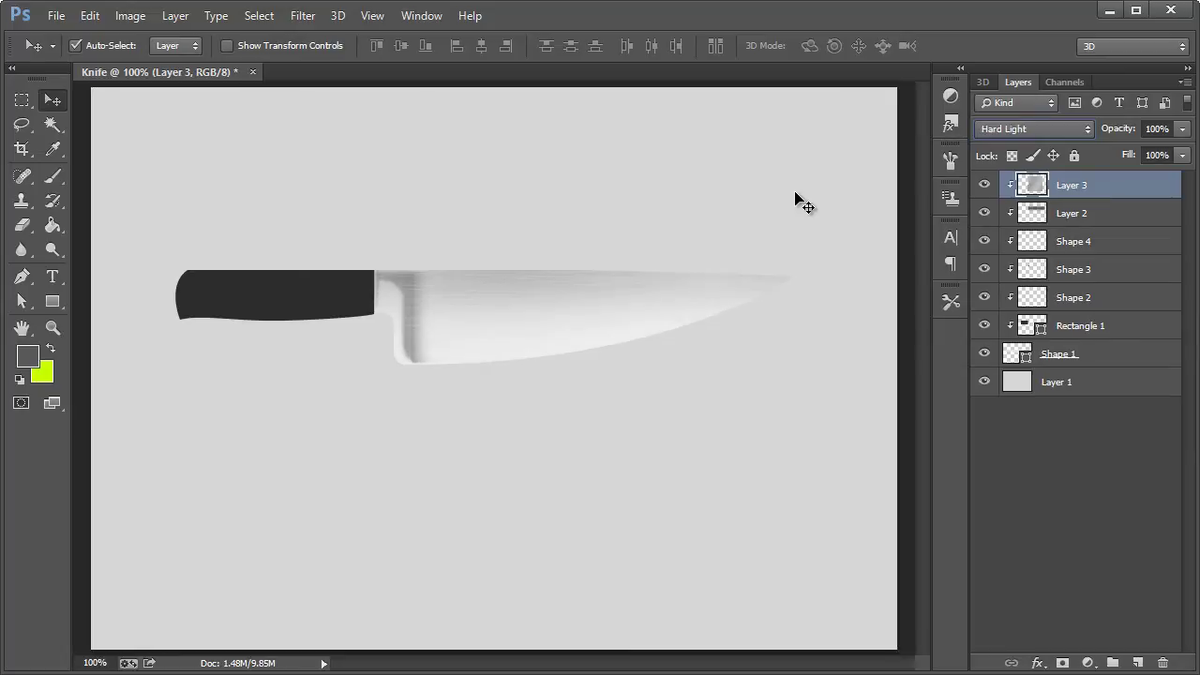
{"action": "key", "text": "shift+minus"}
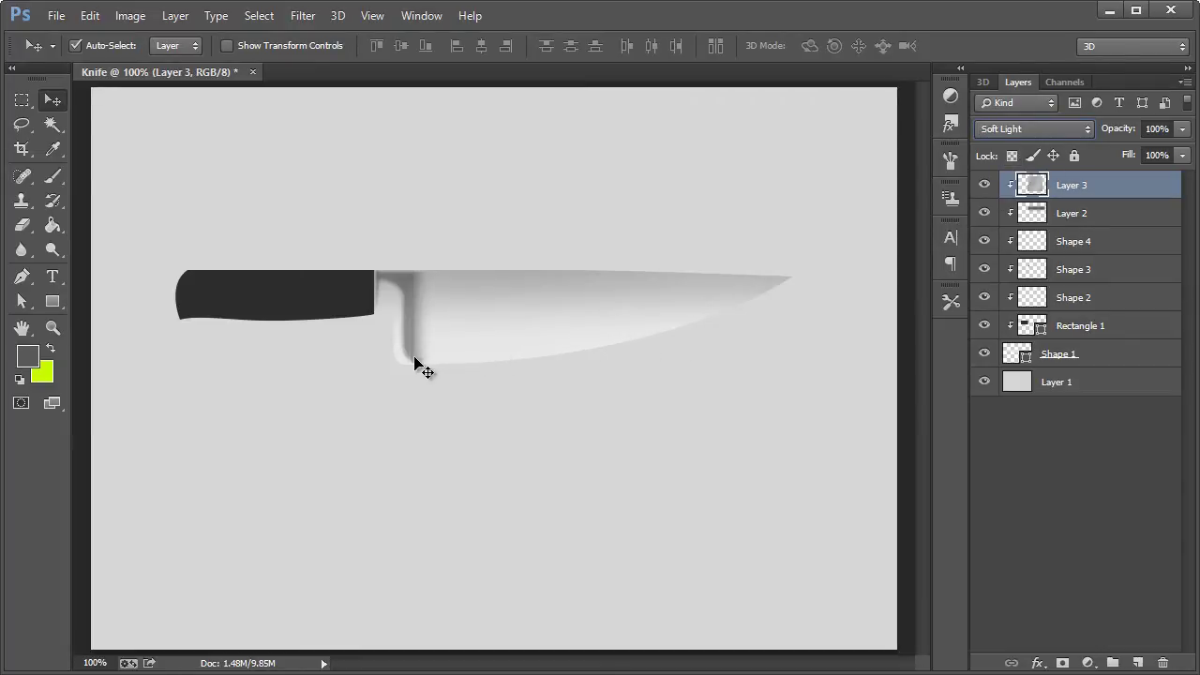
Step: Examine the shading beside the handle at 200% zoom, toggling Layer 2 and Shape 2 off and back on
{"action": "left_click", "coordinate": [54, 327]}
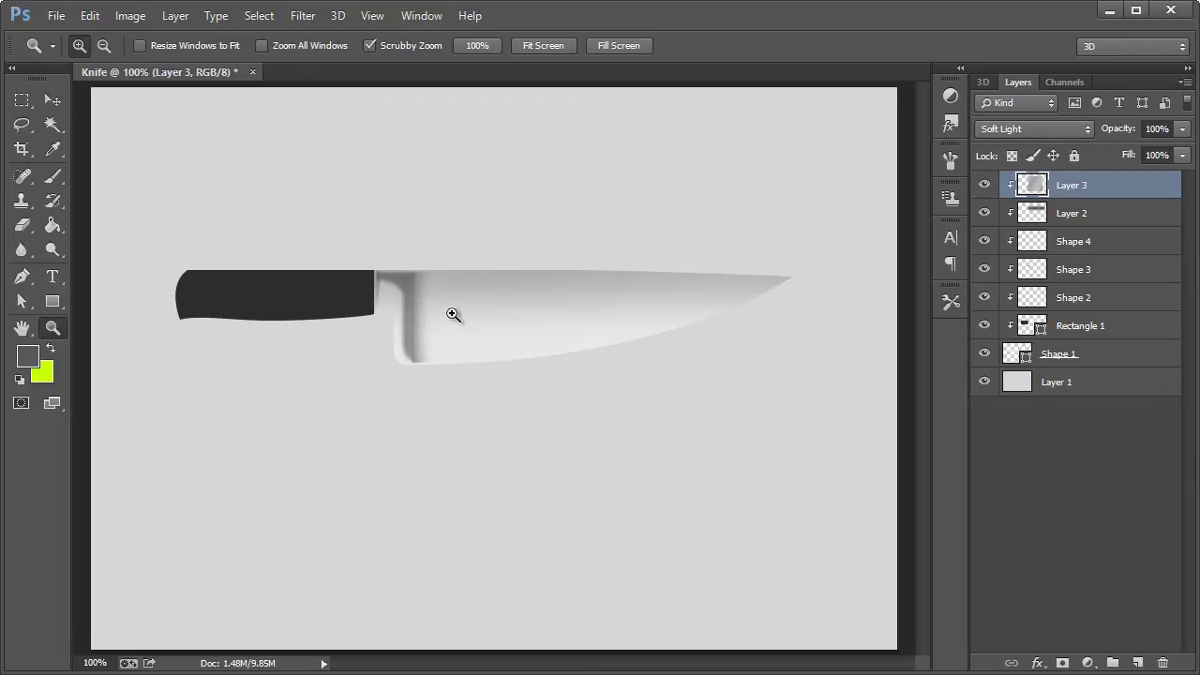
{"action": "left_click", "coordinate": [516, 353]}
{"action": "scroll", "coordinate": [529, 366], "scroll_direction": "up", "scroll_amount": 1}
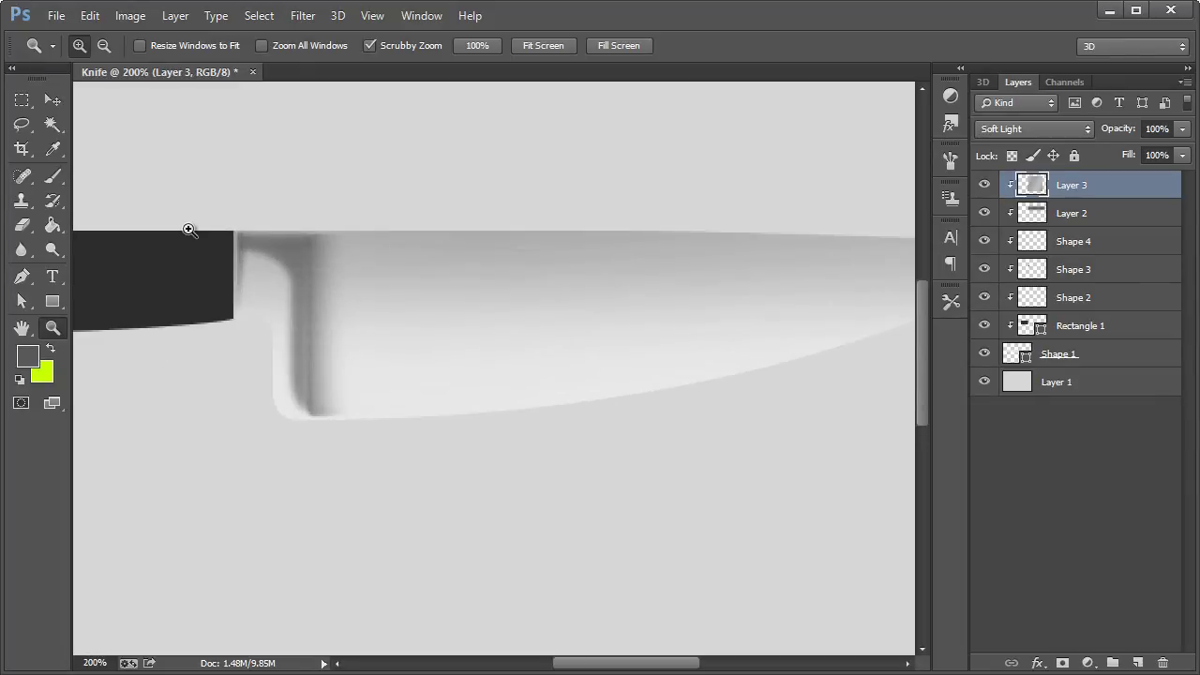
{"action": "left_click", "coordinate": [52, 100]}
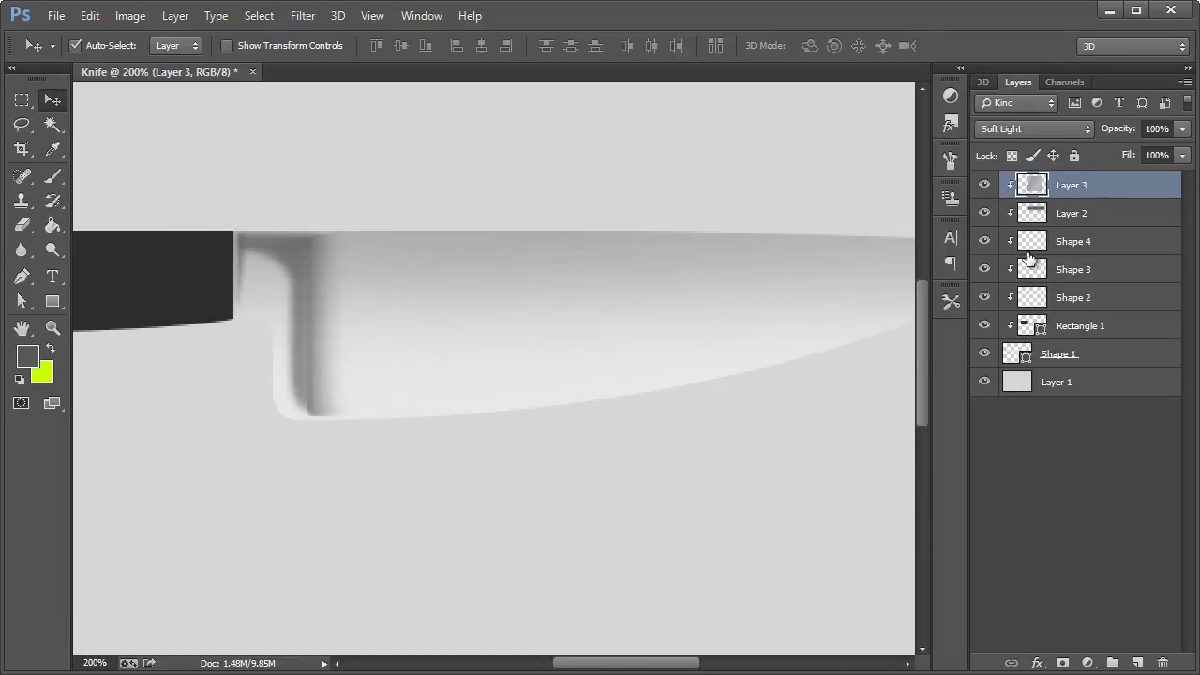
{"action": "left_click", "coordinate": [983, 213]}
{"action": "left_click", "coordinate": [983, 213]}
{"action": "left_click", "coordinate": [984, 297]}
{"action": "left_click", "coordinate": [984, 297]}
Step: Erase the blade-side edge and lower end of the dark Shape 2 shading with a soft 29 px eraser
{"action": "left_click", "coordinate": [1071, 297]}
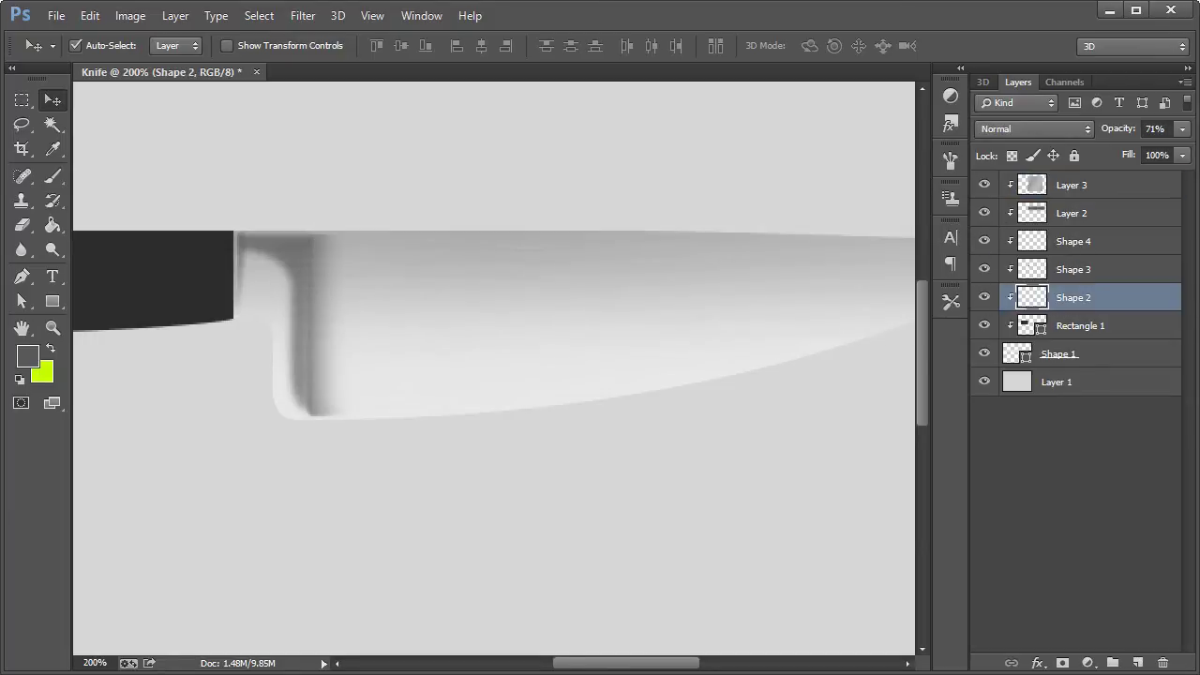
{"action": "left_click", "coordinate": [21, 225]}
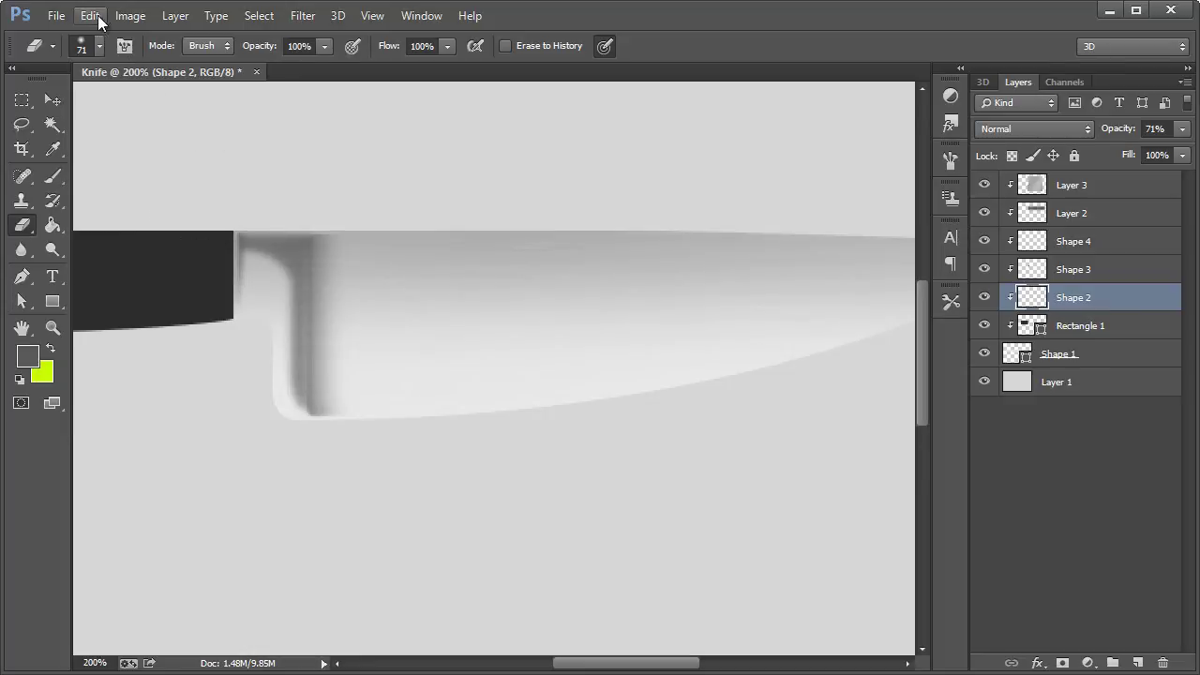
{"action": "left_click", "coordinate": [99, 46]}
{"action": "left_click_drag", "start_coordinate": [138, 101], "coordinate": [127, 101]}
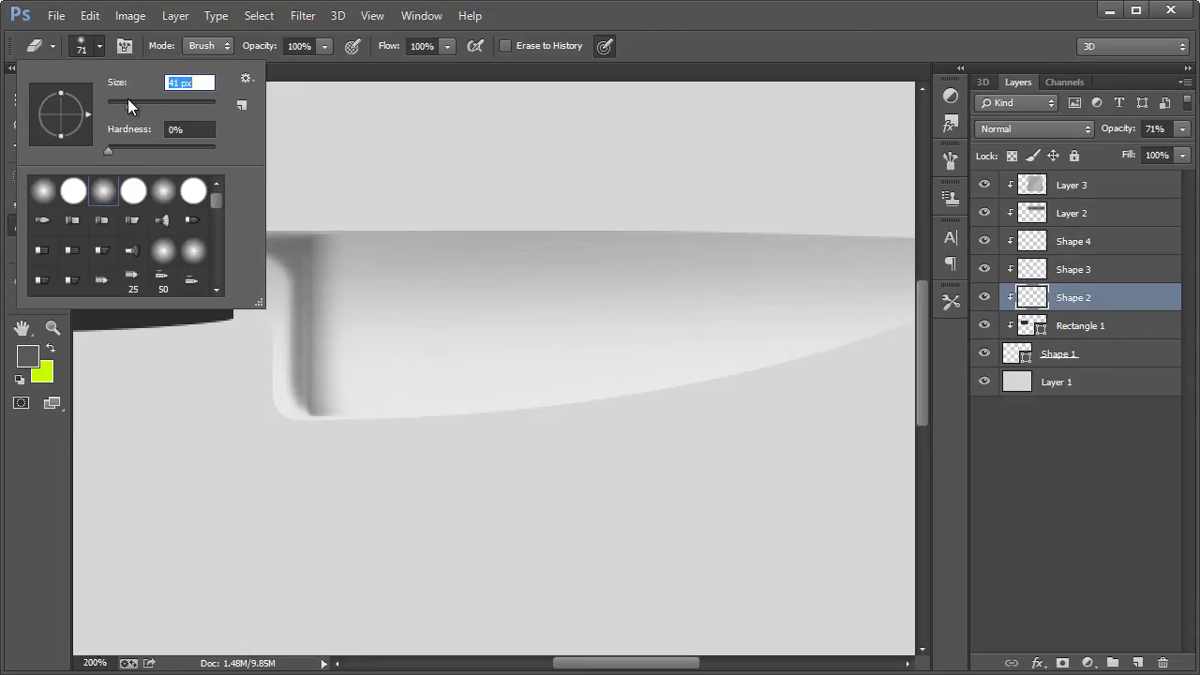
{"action": "left_click", "coordinate": [633, 39]}
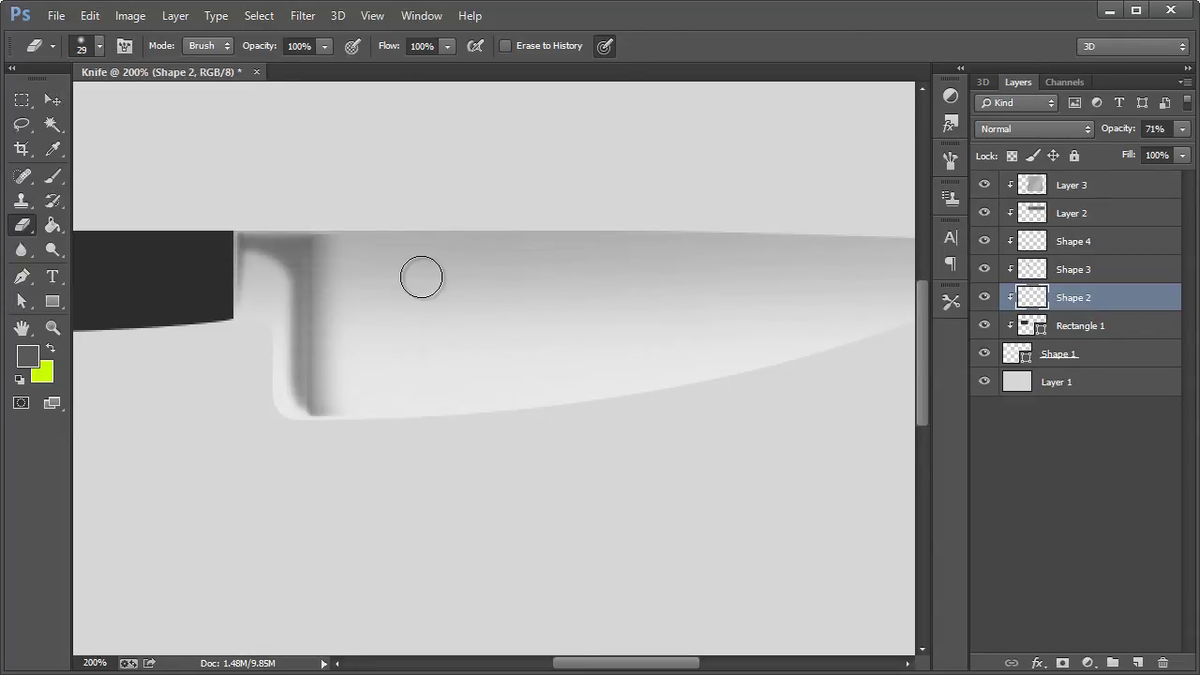
{"action": "mouse_move", "coordinate": [320, 425]}
{"action": "left_mouse_down"}
{"action": "mouse_move", "coordinate": [339, 397]}
{"action": "mouse_move", "coordinate": [365, 240]}
{"action": "mouse_move", "coordinate": [333, 429]}
{"action": "mouse_move", "coordinate": [350, 264]}
{"action": "left_mouse_up"}
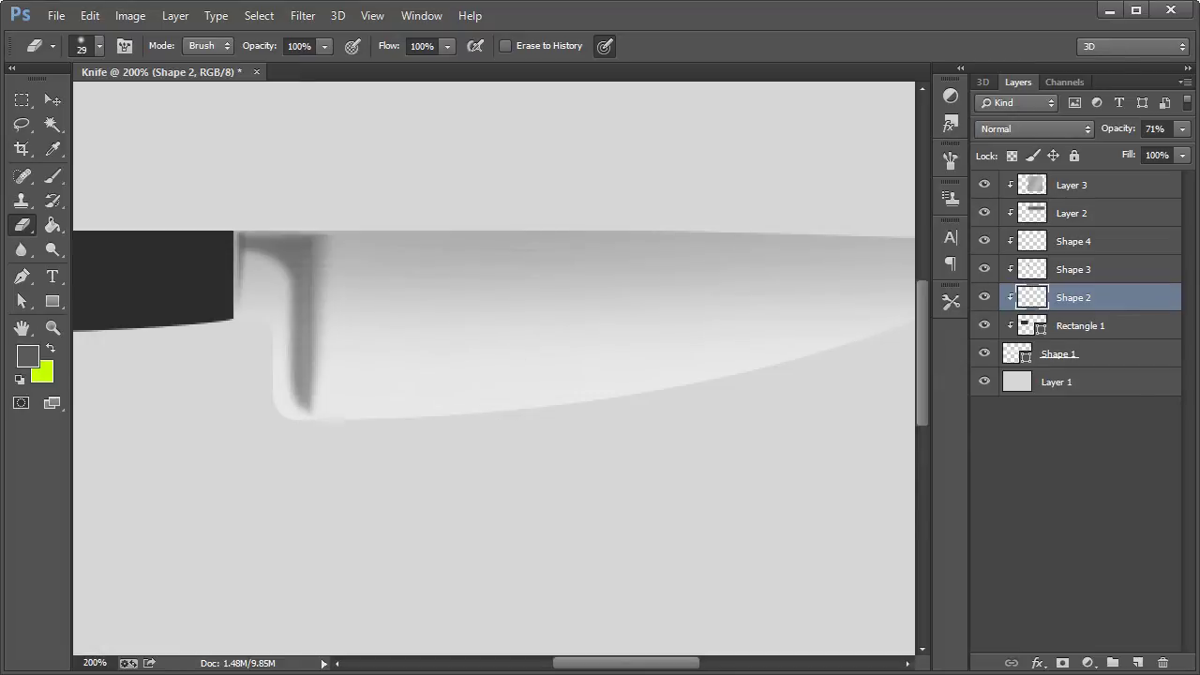
{"action": "left_click_drag", "start_coordinate": [603, 668], "coordinate": [629, 667]}
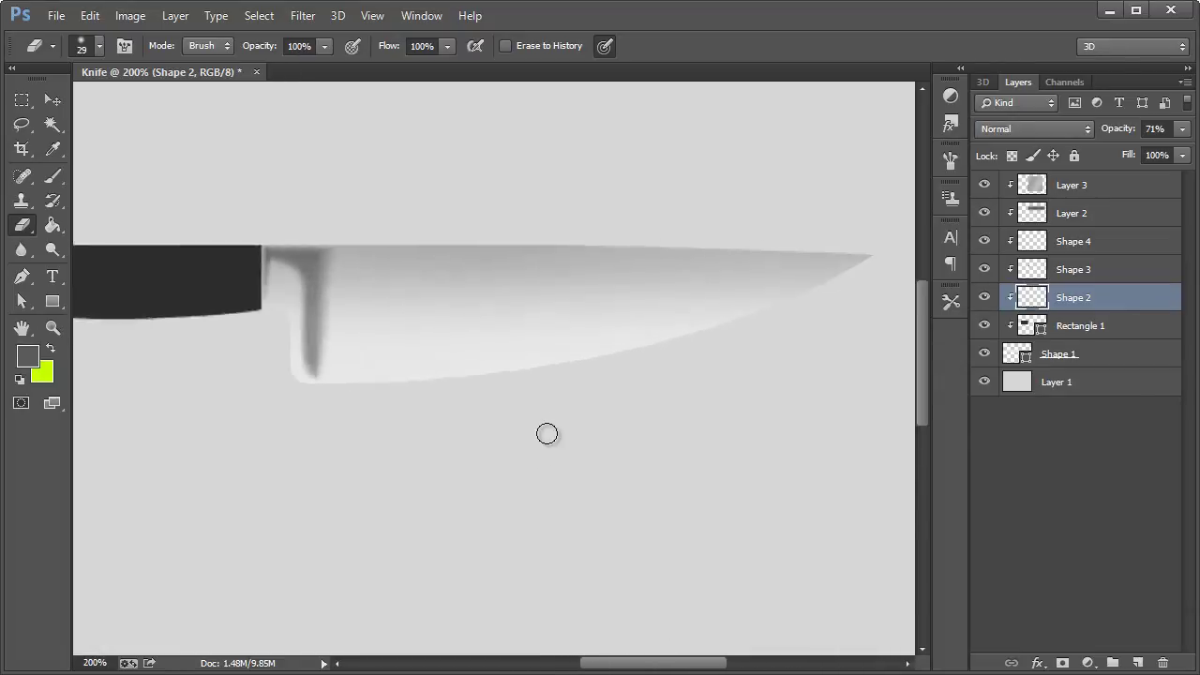
{"action": "key", "text": "ctrl+minus"}
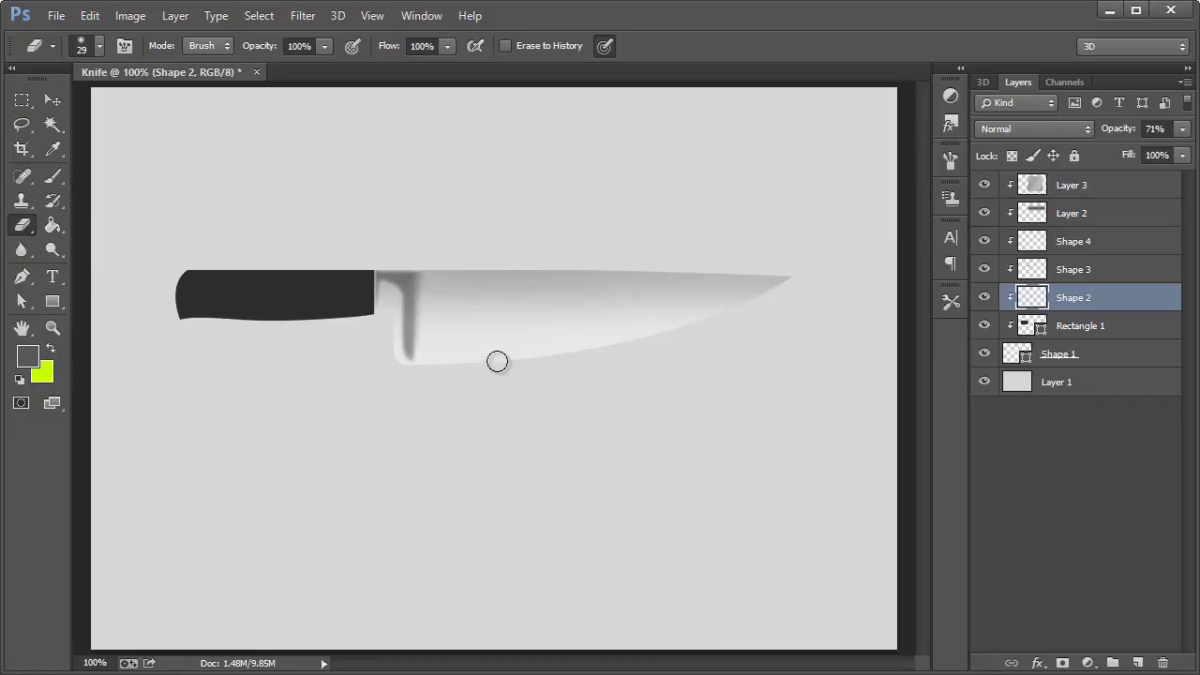
Step: Add a new empty clipped layer directly above Layer 2
{"action": "key", "text": "p"}
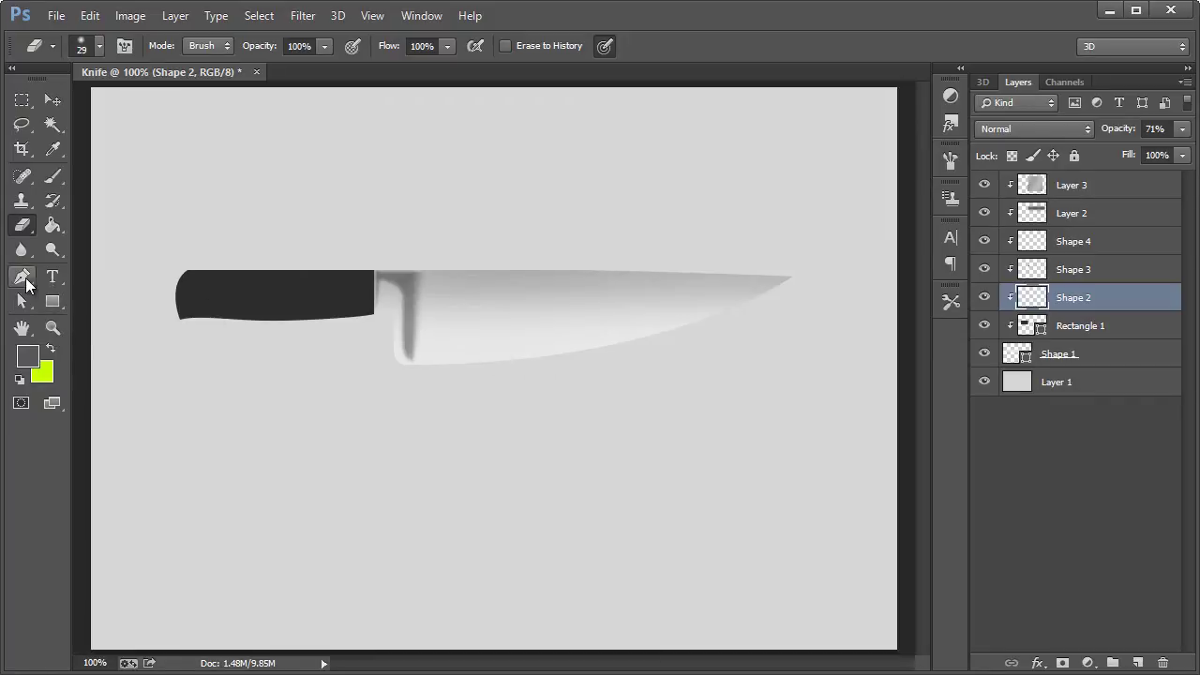
{"action": "left_click", "coordinate": [1083, 192]}
{"action": "left_click", "coordinate": [1087, 213]}
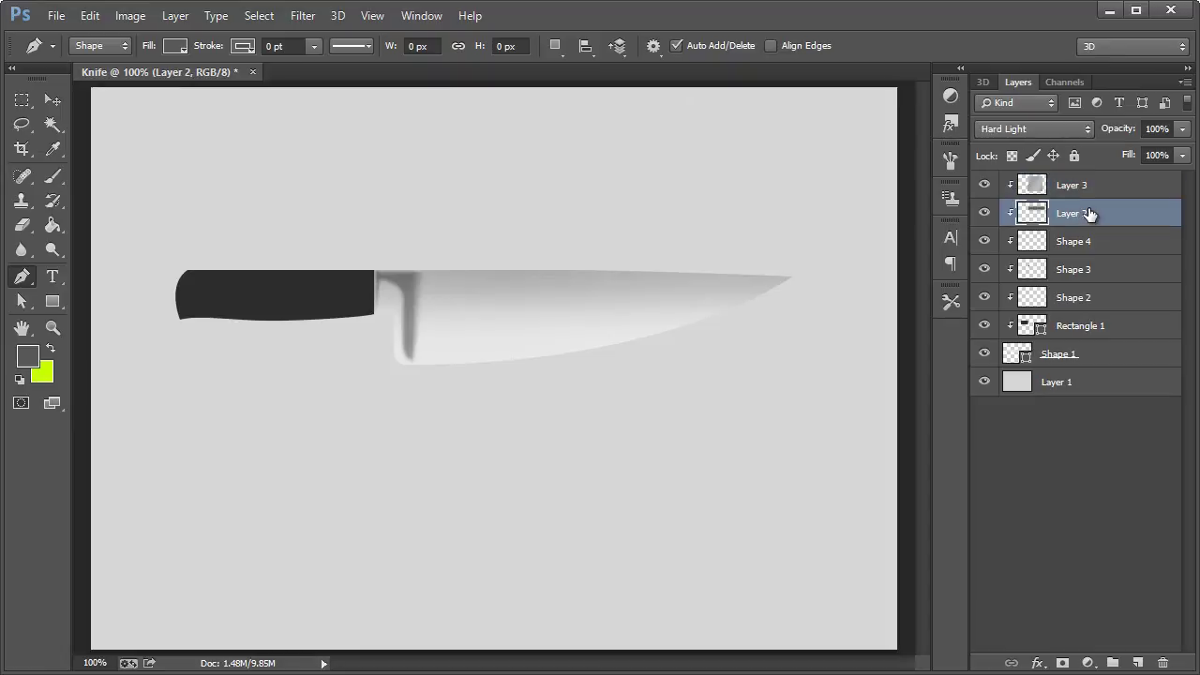
{"action": "key", "text": "ctrl+shift+n"}
{"action": "key", "text": "Return"}
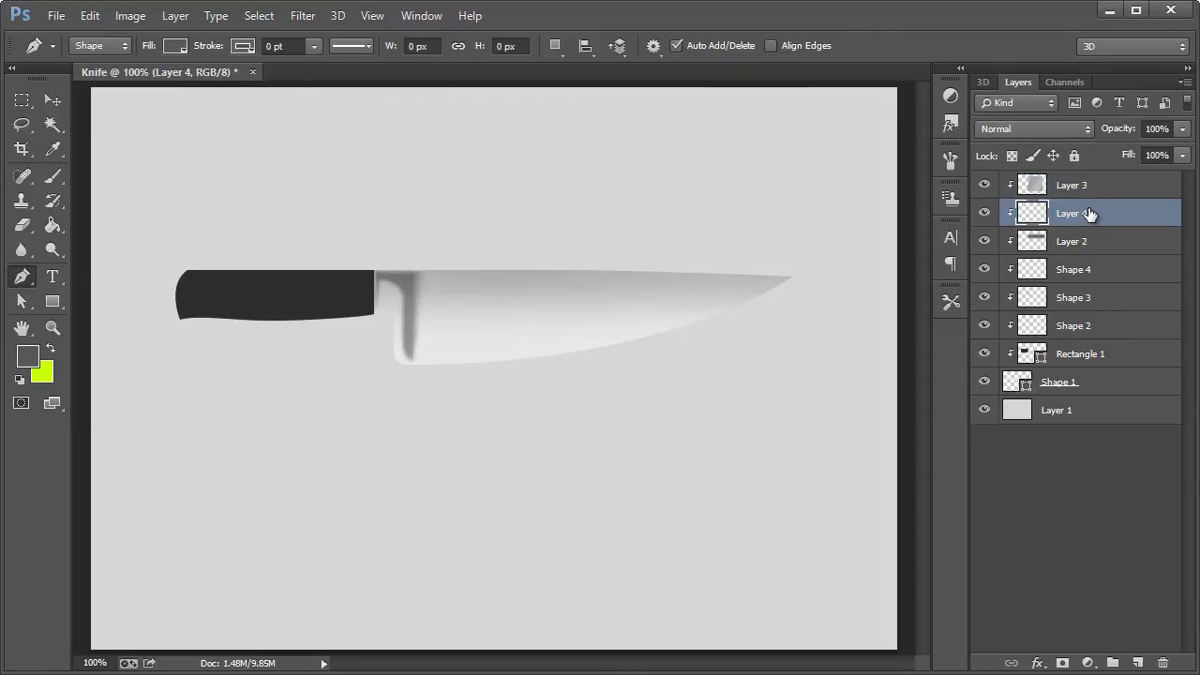
Step: Start a Pen tool shape at the handle's upper blade-side corner and run its lower edge just beneath the blade's spine to the tip
{"action": "left_click", "coordinate": [53, 325]}
{"action": "left_click", "coordinate": [618, 298]}
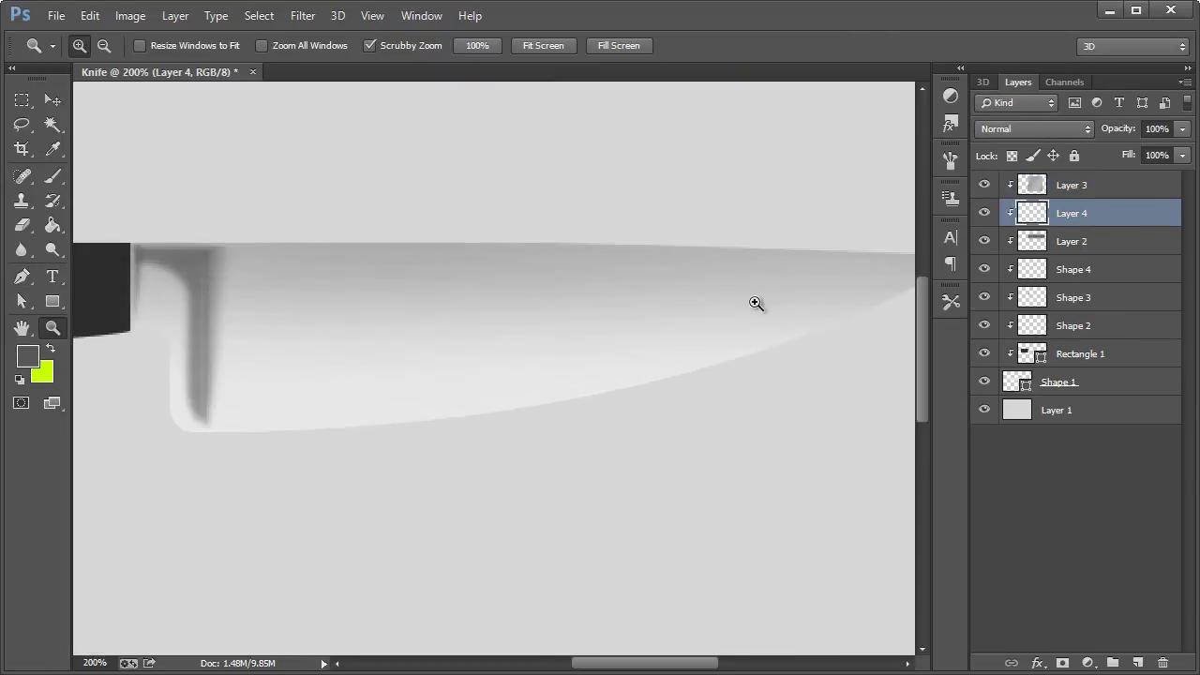
{"action": "scroll", "coordinate": [344, 456], "scroll_direction": "right", "scroll_amount": 1}
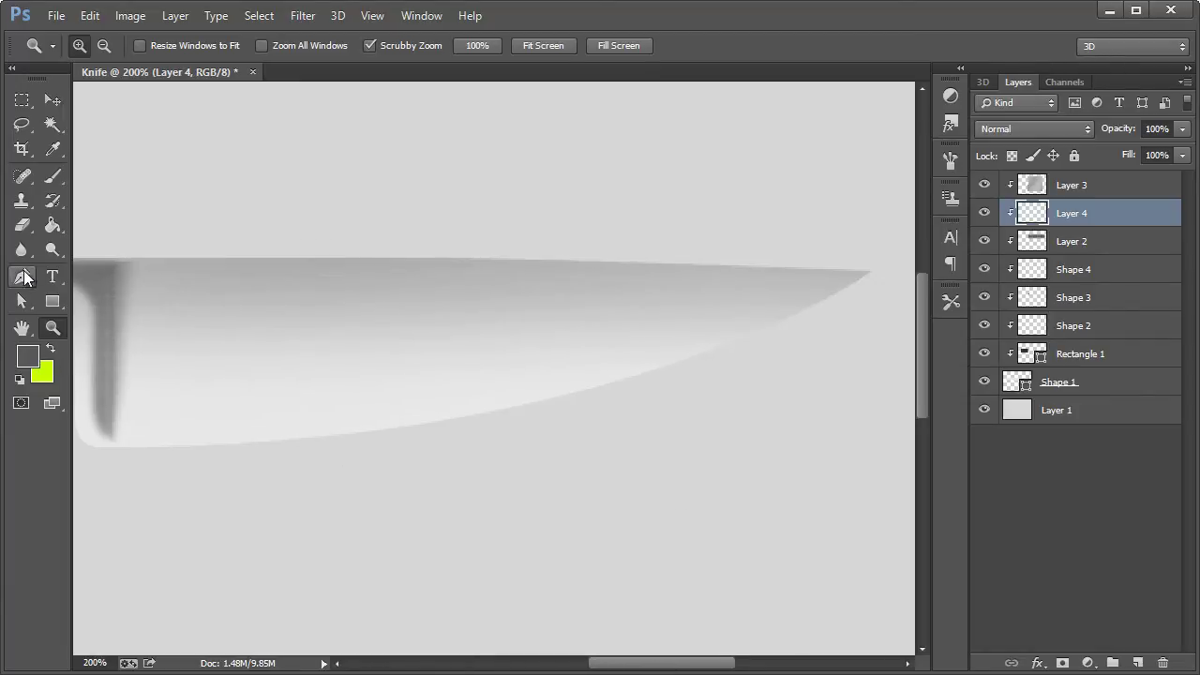
{"action": "left_click", "coordinate": [22, 275]}
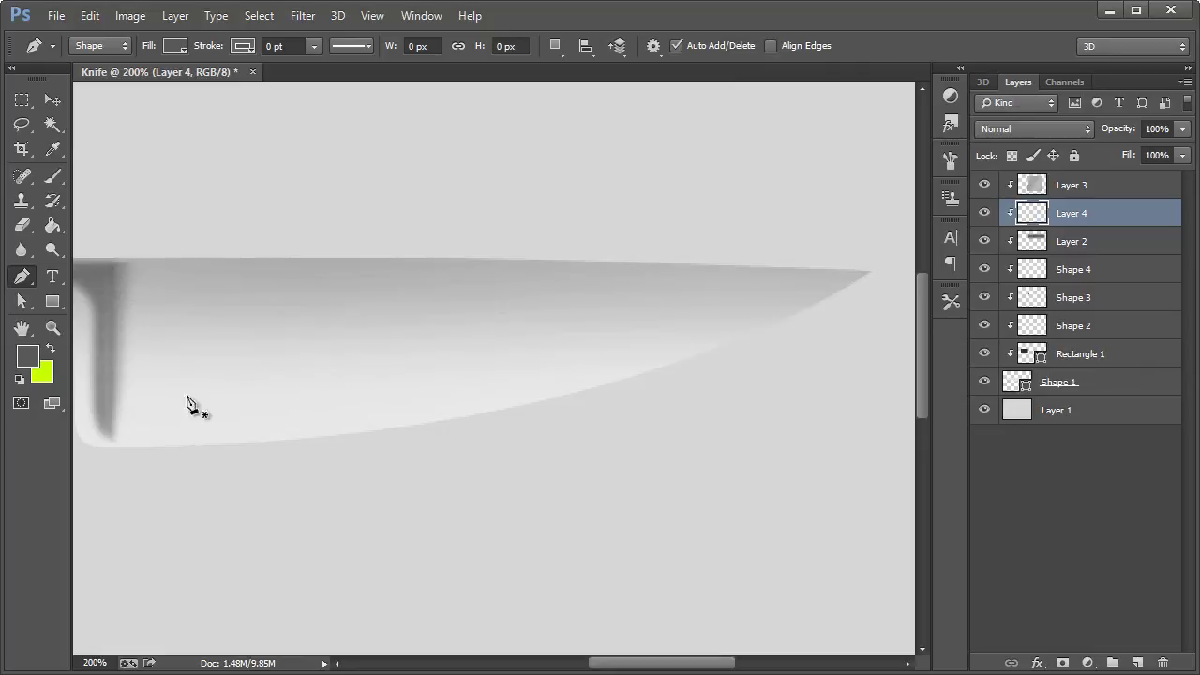
{"action": "left_click_drag", "start_coordinate": [609, 665], "coordinate": [590, 666]}
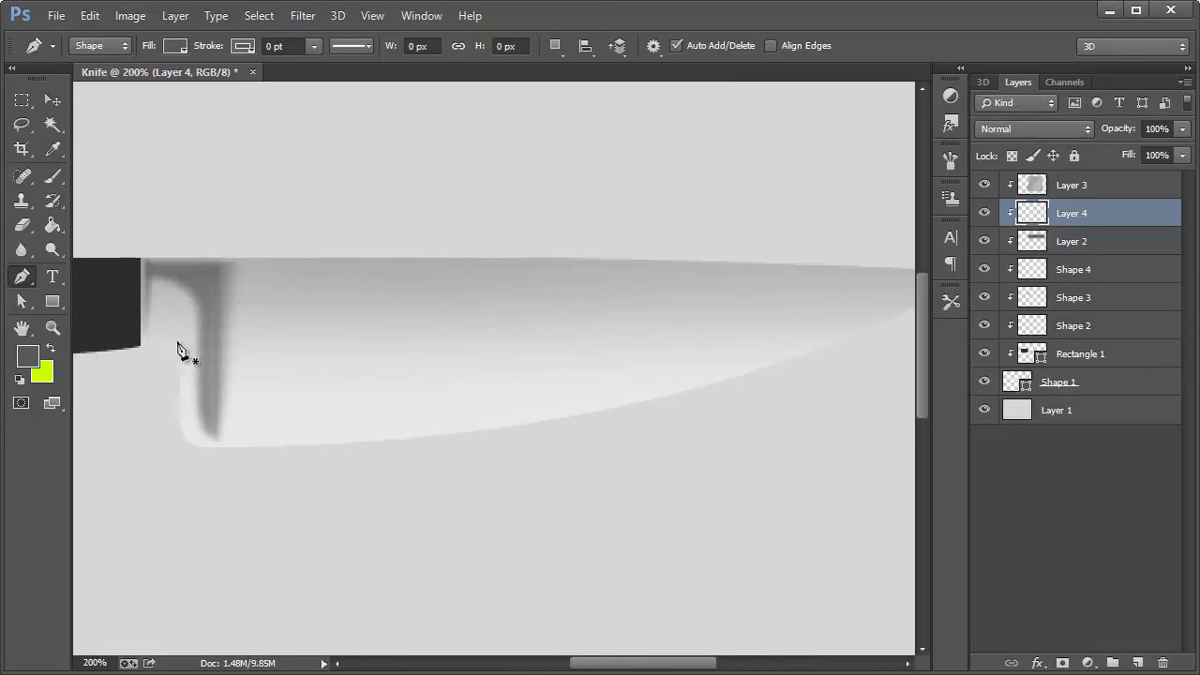
{"action": "left_click", "coordinate": [140, 272]}
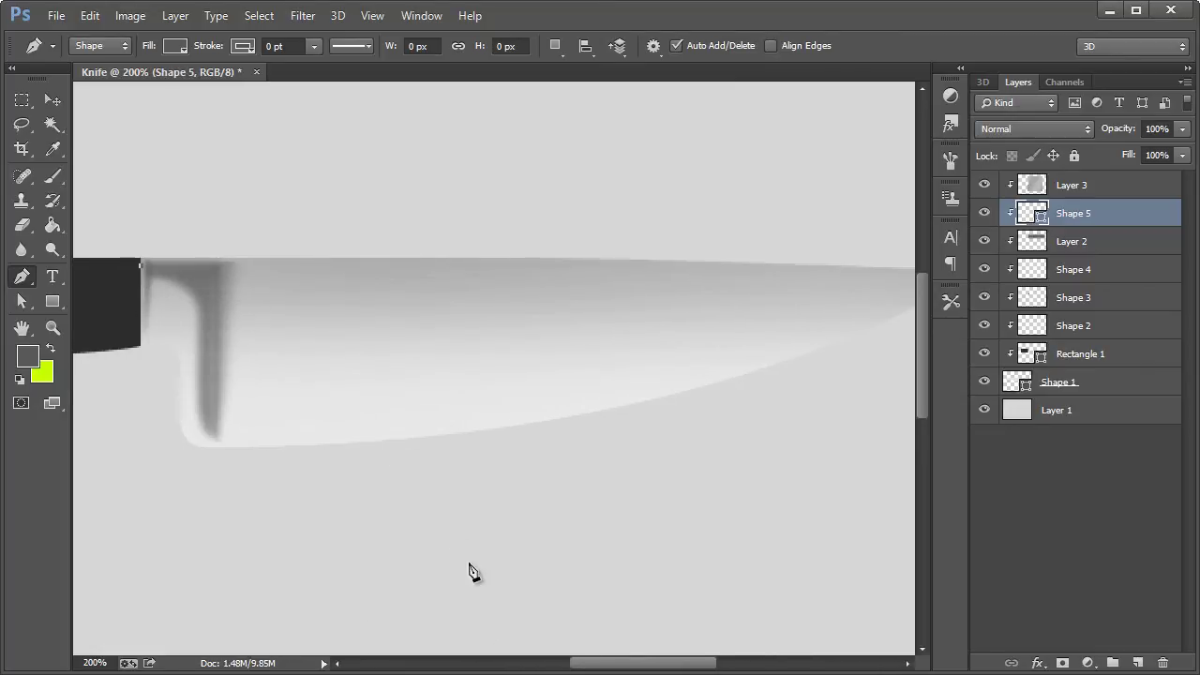
{"action": "left_click_drag", "start_coordinate": [579, 667], "coordinate": [617, 667]}
{"action": "left_click_drag", "start_coordinate": [777, 274], "coordinate": [898, 285]}
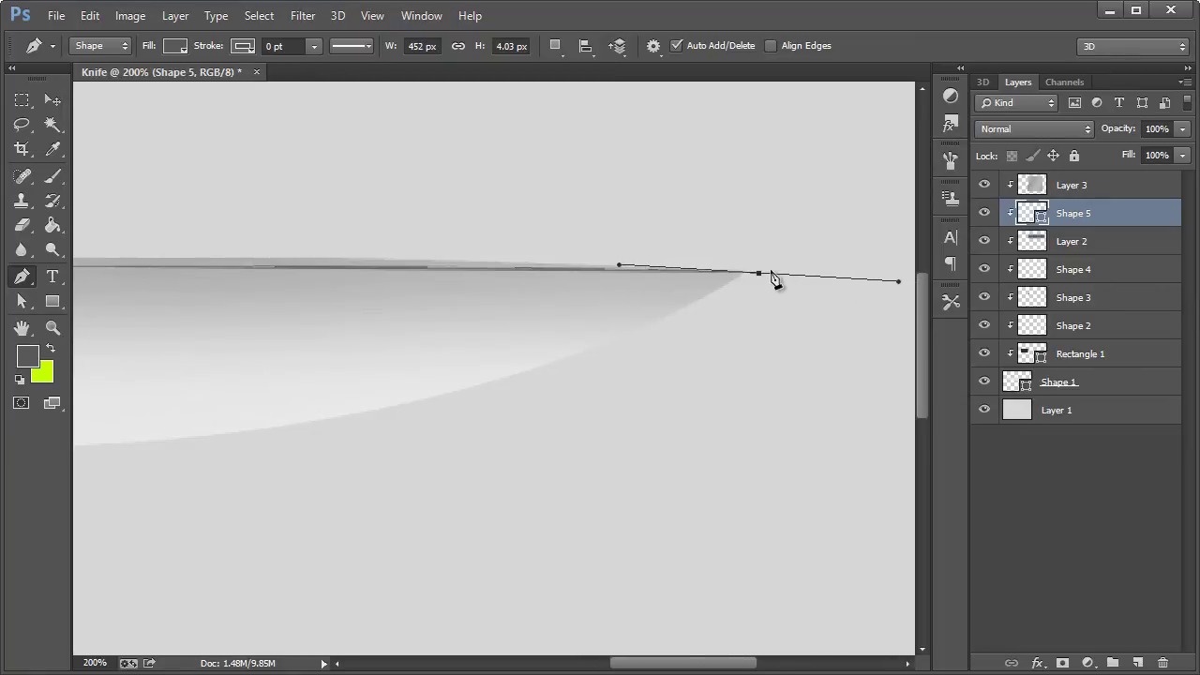
{"action": "left_click", "coordinate": [759, 274], "text": "alt"}
Step: Trace the shape's upper edge just above the spine back to the handle, close it and hide the path outline
{"action": "left_click", "coordinate": [350, 262]}
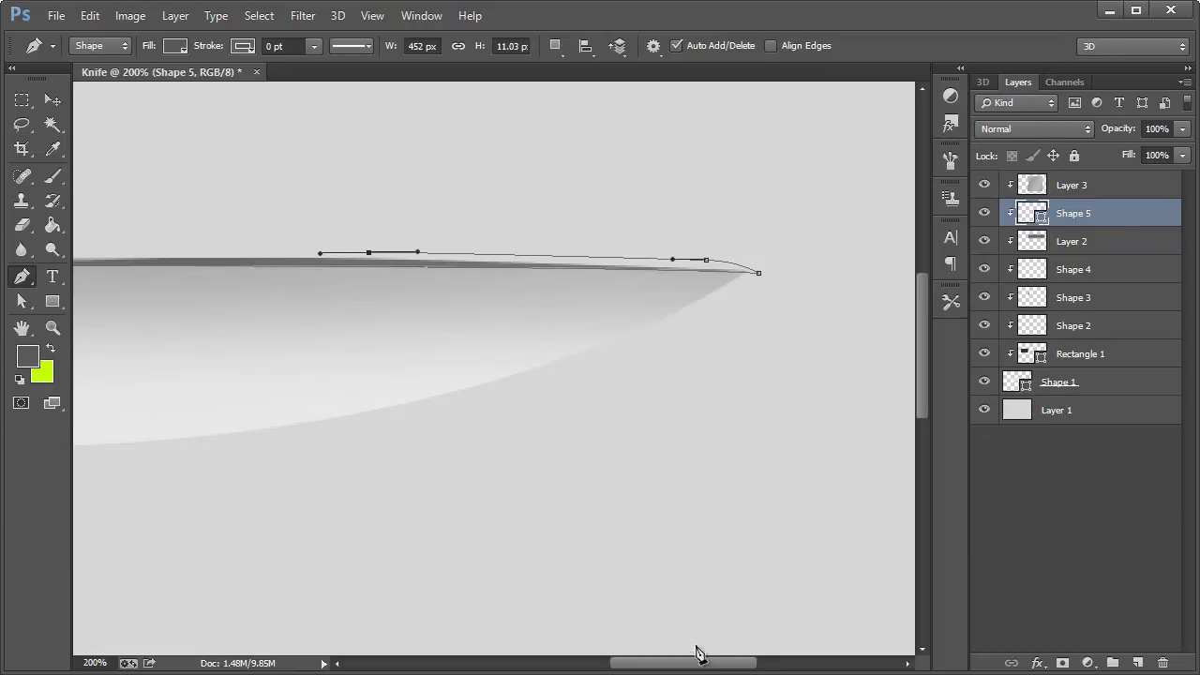
{"action": "left_click_drag", "start_coordinate": [696, 663], "coordinate": [637, 663]}
{"action": "left_click_drag", "start_coordinate": [621, 253], "coordinate": [575, 252]}
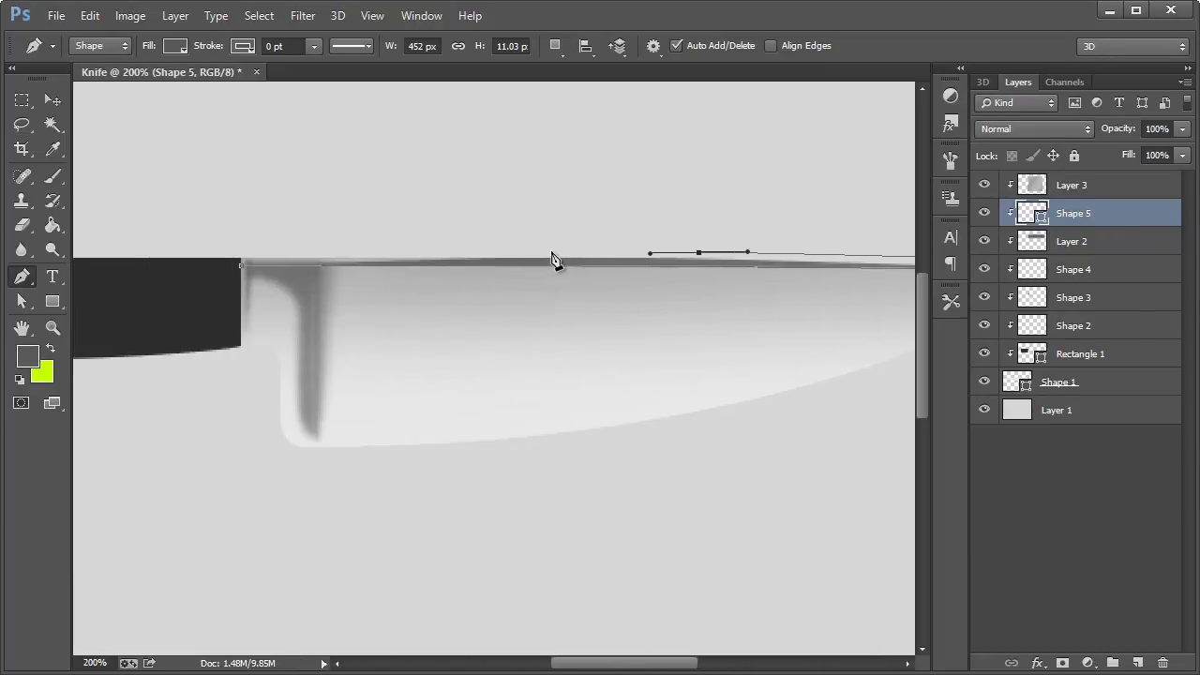
{"action": "left_click_drag", "start_coordinate": [470, 251], "coordinate": [414, 250]}
{"action": "left_click_drag", "start_coordinate": [290, 248], "coordinate": [252, 249]}
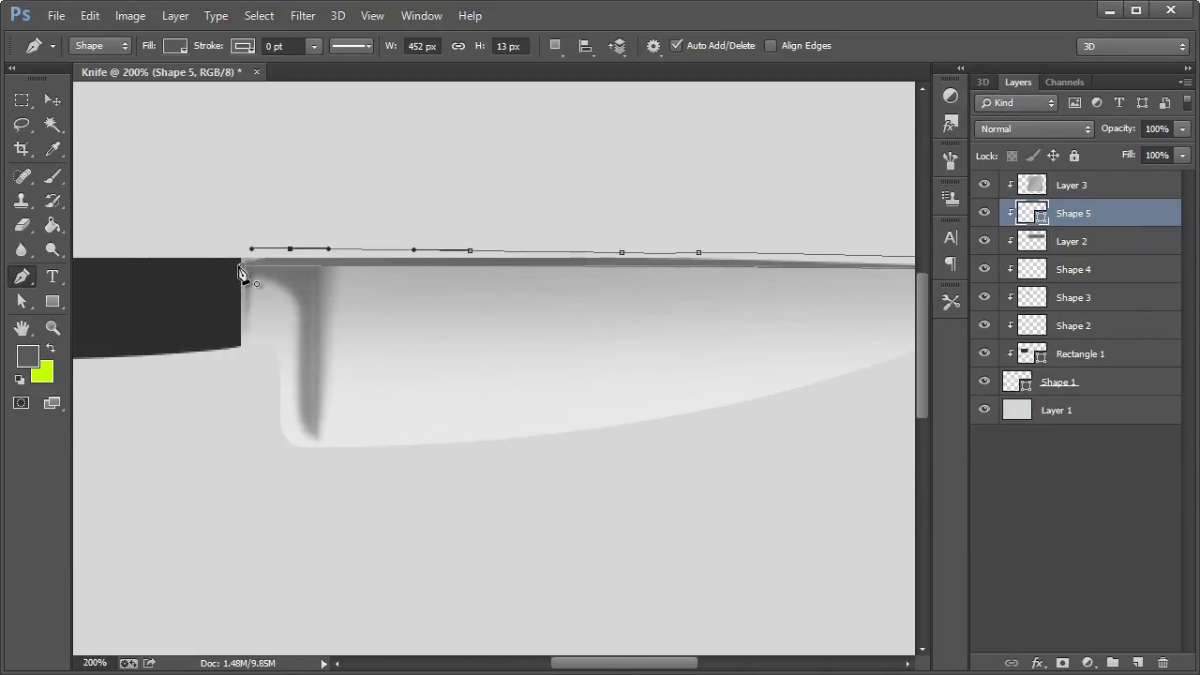
{"action": "left_click", "coordinate": [239, 266]}
{"action": "key", "text": "ctrl+minus"}
{"action": "left_click", "coordinate": [58, 99]}
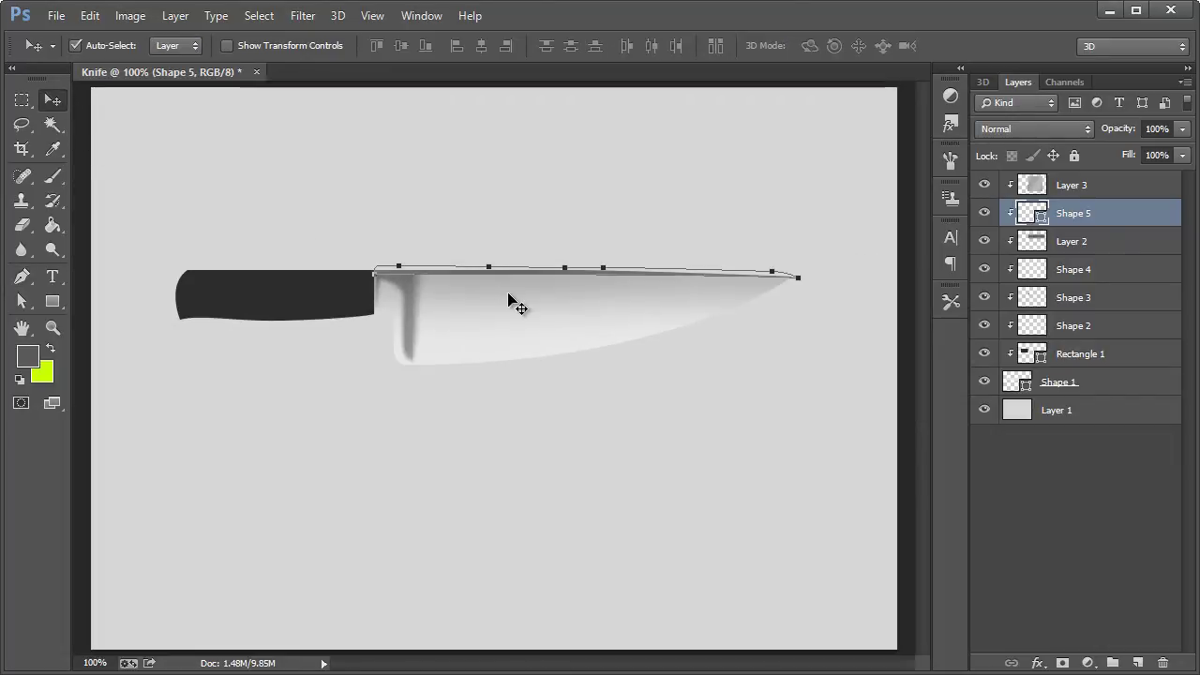
{"action": "key", "text": "ctrl+h"}
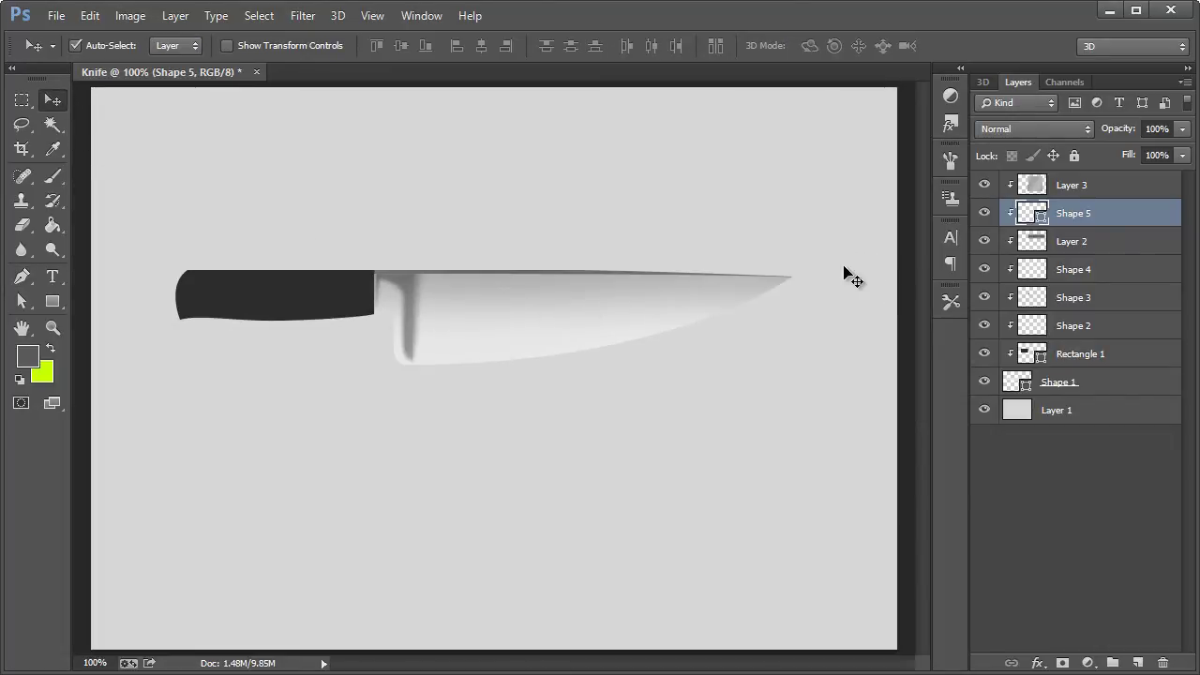
Step: Rasterize the Shape 5 layer and soften the dark strip along the blade's spine with a 64 px Blur tool
{"action": "right_click", "coordinate": [1069, 214]}
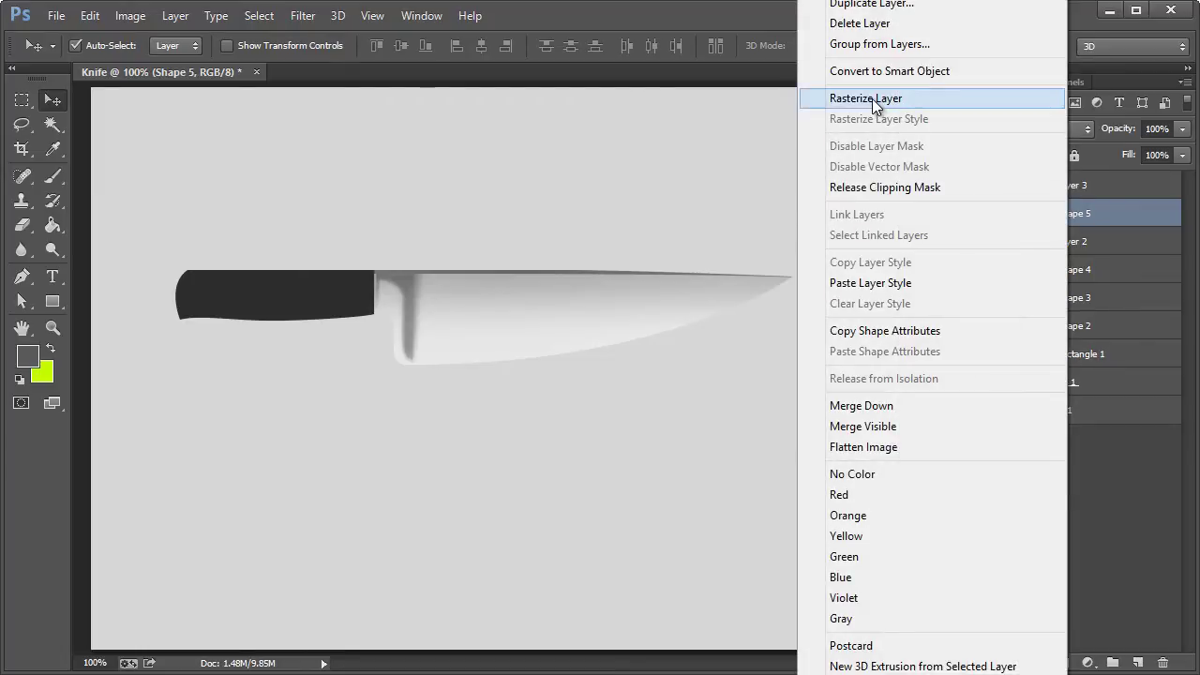
{"action": "left_click", "coordinate": [872, 99]}
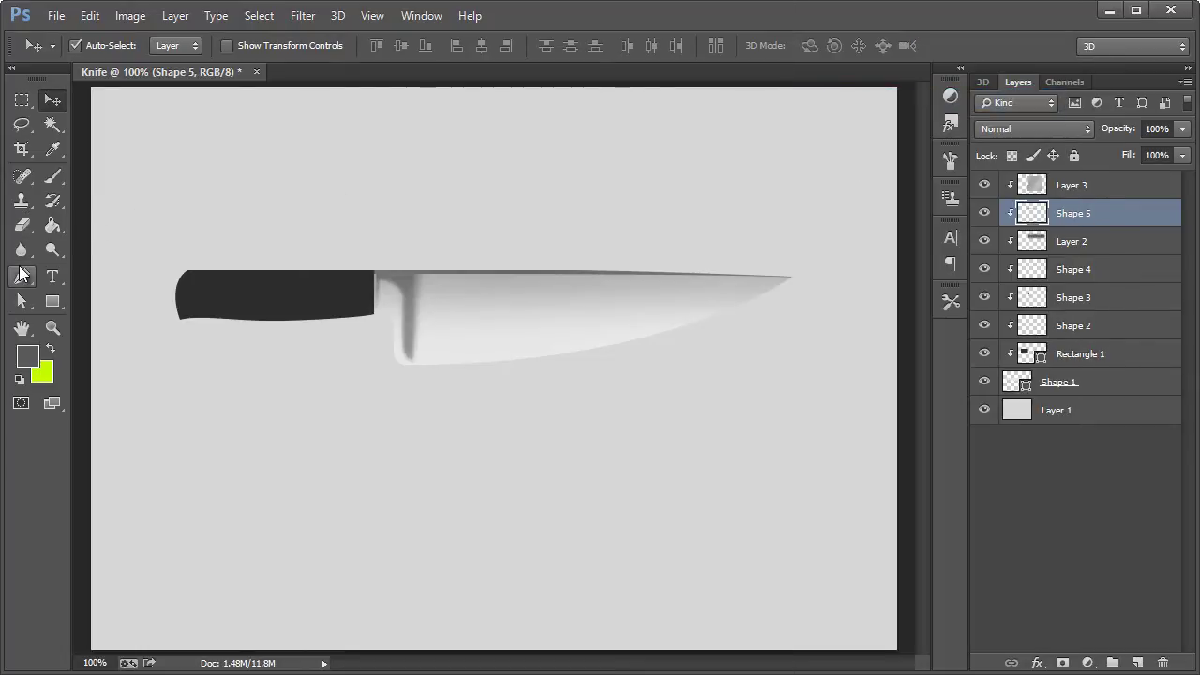
{"action": "left_click", "coordinate": [21, 250]}
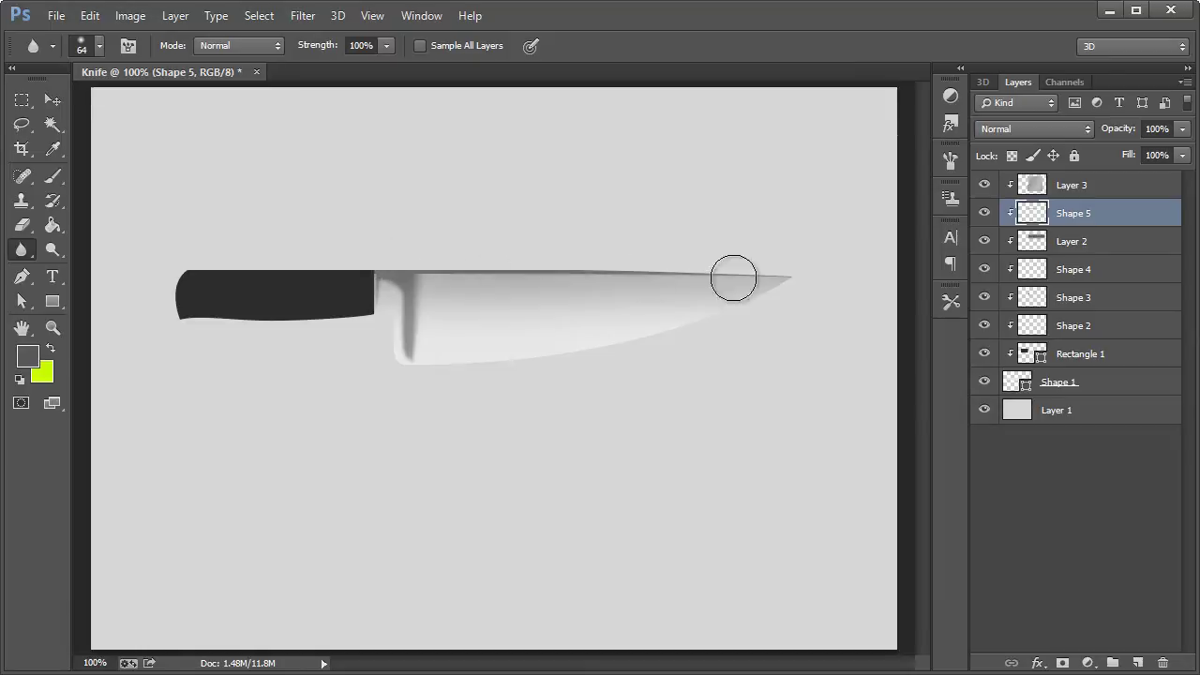
{"action": "mouse_move", "coordinate": [435, 277]}
{"action": "left_mouse_down"}
{"action": "mouse_move", "coordinate": [802, 276]}
{"action": "mouse_move", "coordinate": [354, 287]}
{"action": "mouse_move", "coordinate": [703, 275]}
{"action": "left_mouse_up"}
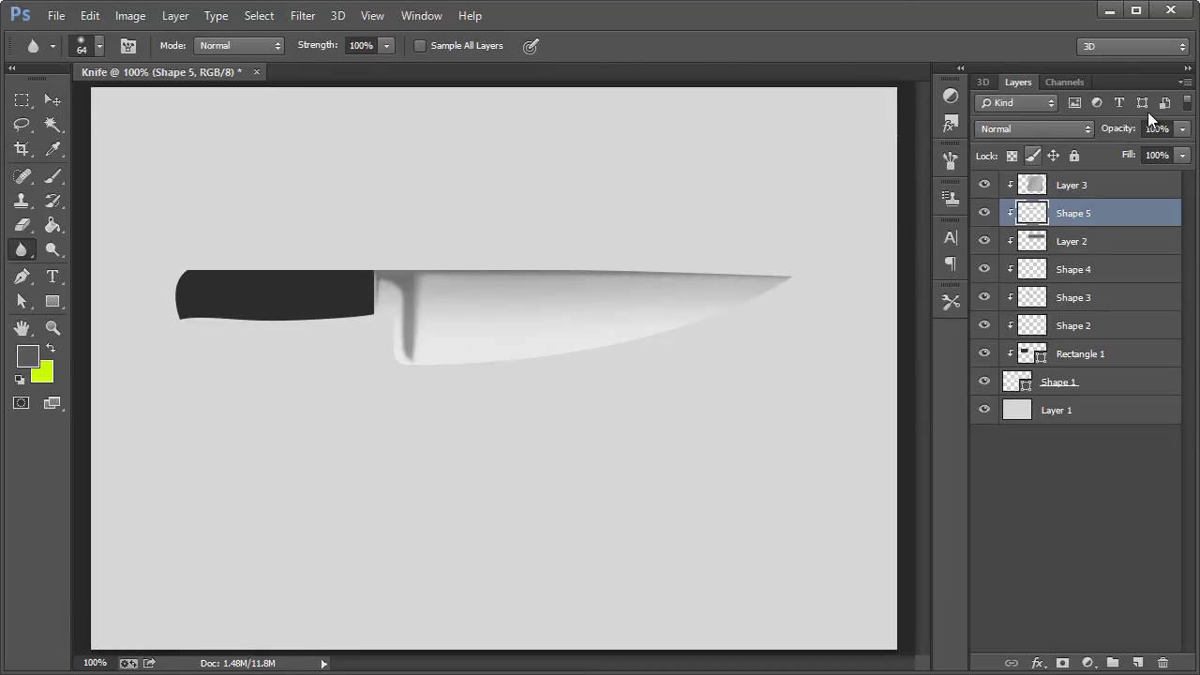
Step: Lower the Shape 5 layer's opacity to about 52% and deselect the layer
{"action": "left_click", "coordinate": [1184, 129]}
{"action": "left_click_drag", "start_coordinate": [1183, 150], "coordinate": [1147, 152]}
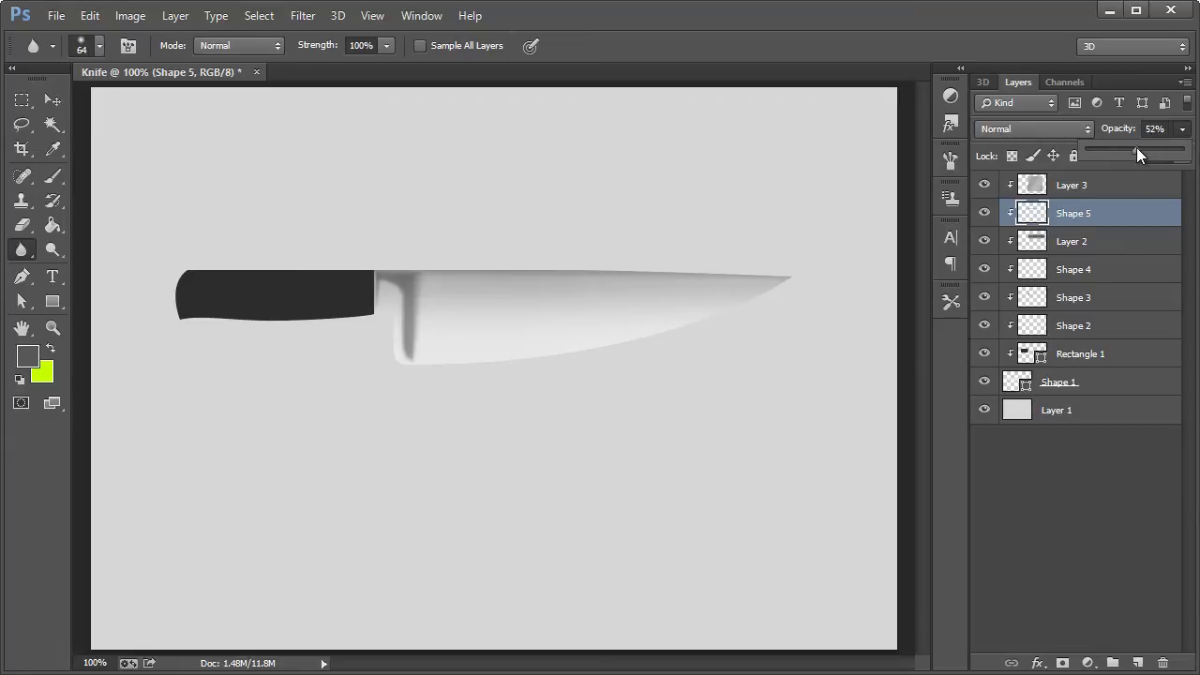
{"action": "left_click", "coordinate": [1099, 500]}
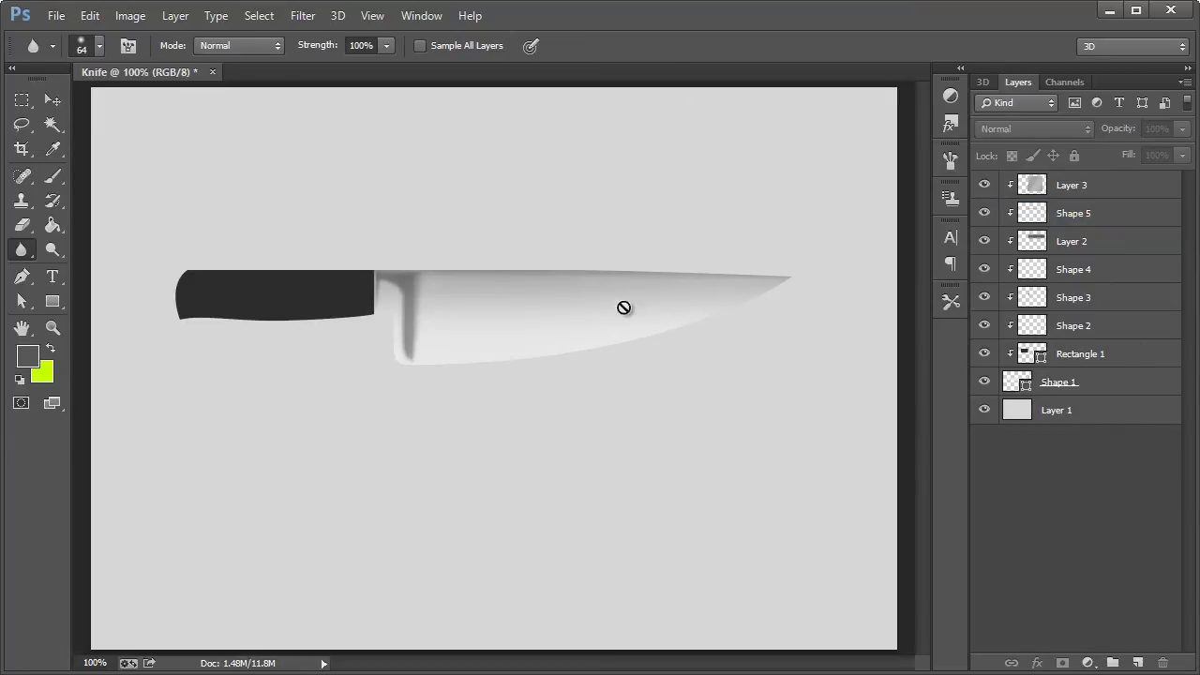
Step: Add a new empty clipped layer between Shape 5 and Layer 3
{"action": "left_click", "coordinate": [1072, 188]}
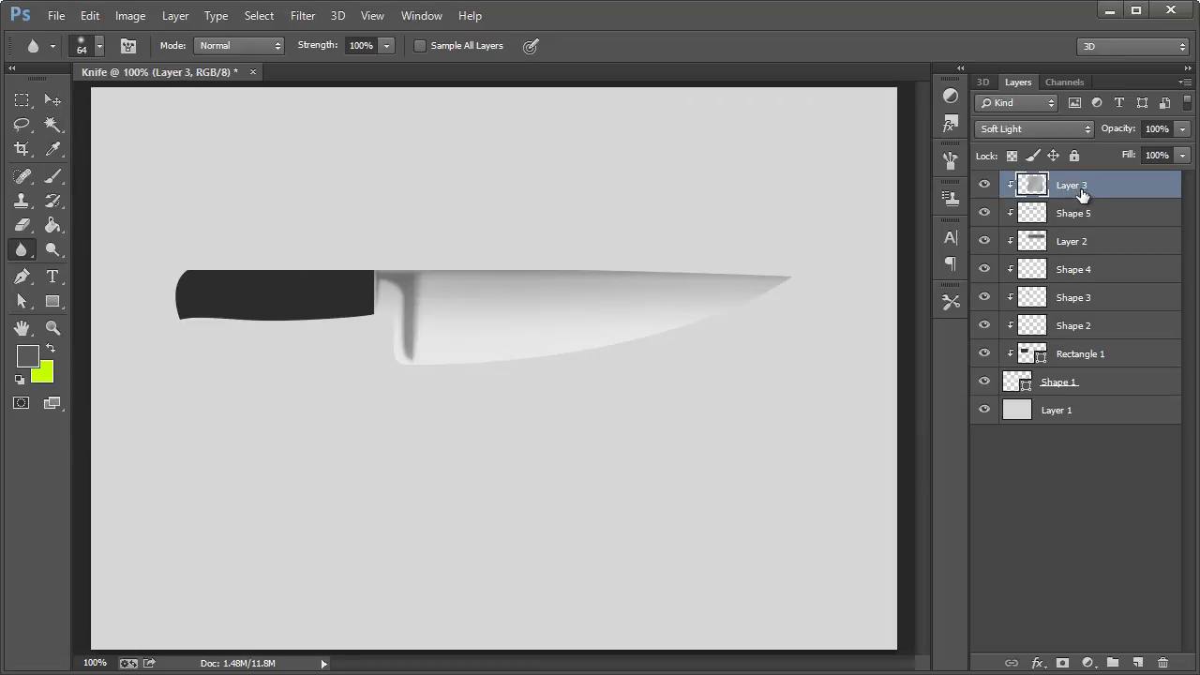
{"action": "left_click", "coordinate": [1073, 213]}
{"action": "key", "text": "ctrl+shift+n"}
{"action": "key", "text": "Return"}
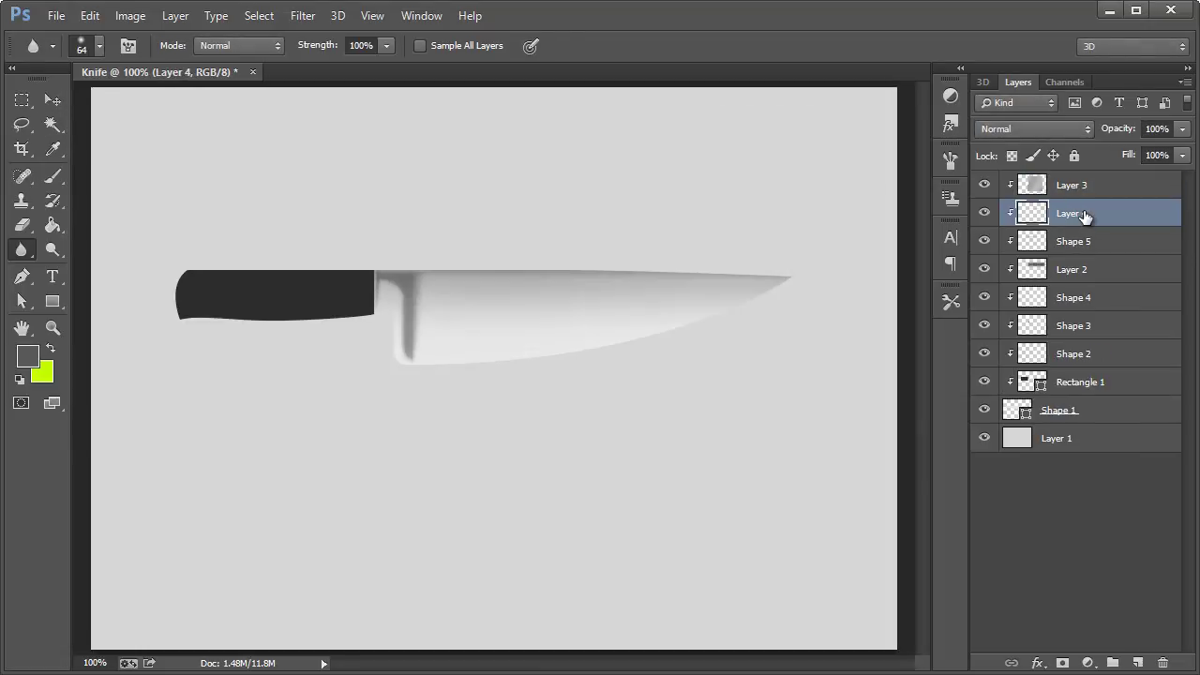
Step: Paint a soft 73 px dark grey brush stroke along the blade's lower part on Layer 4 and set the layer's opacity to 36%
{"action": "left_click", "coordinate": [53, 175]}
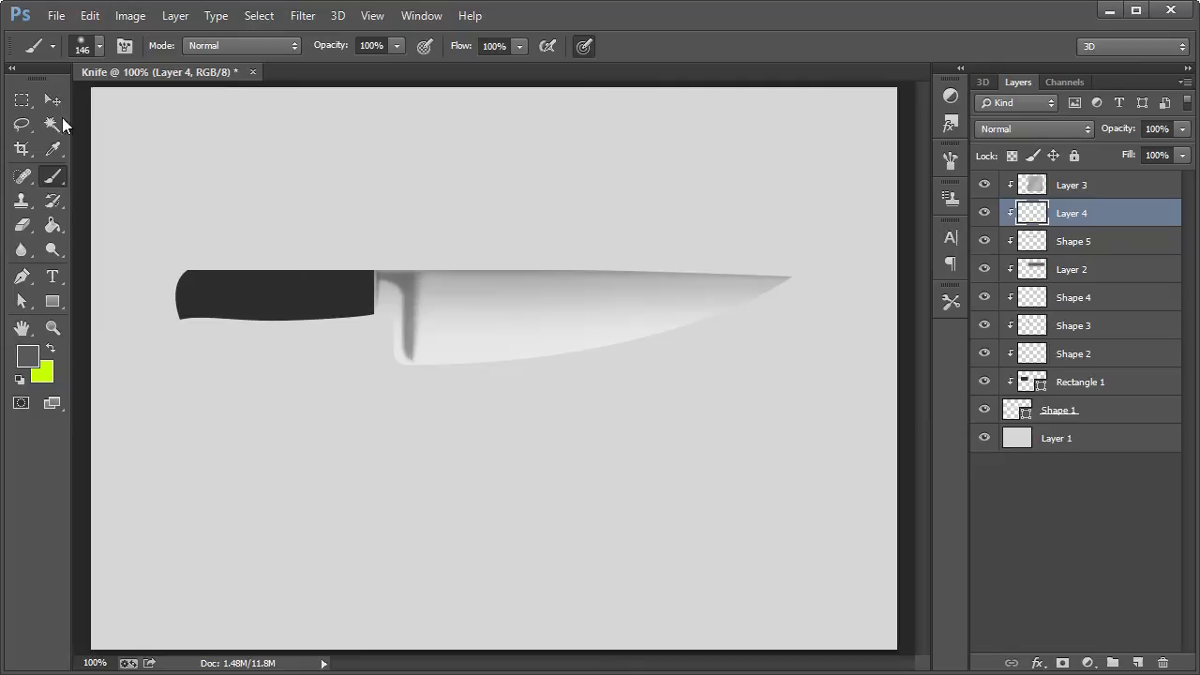
{"action": "left_click", "coordinate": [100, 47]}
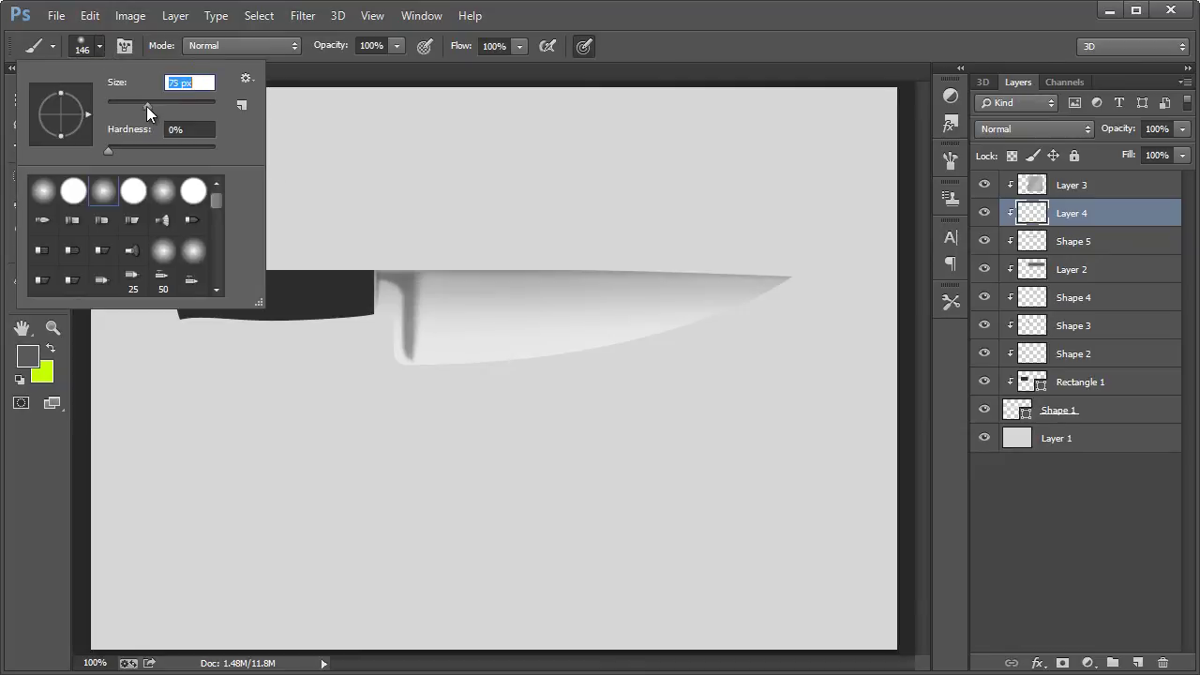
{"action": "left_click_drag", "start_coordinate": [146, 106], "coordinate": [145, 106]}
{"action": "left_click", "coordinate": [633, 47]}
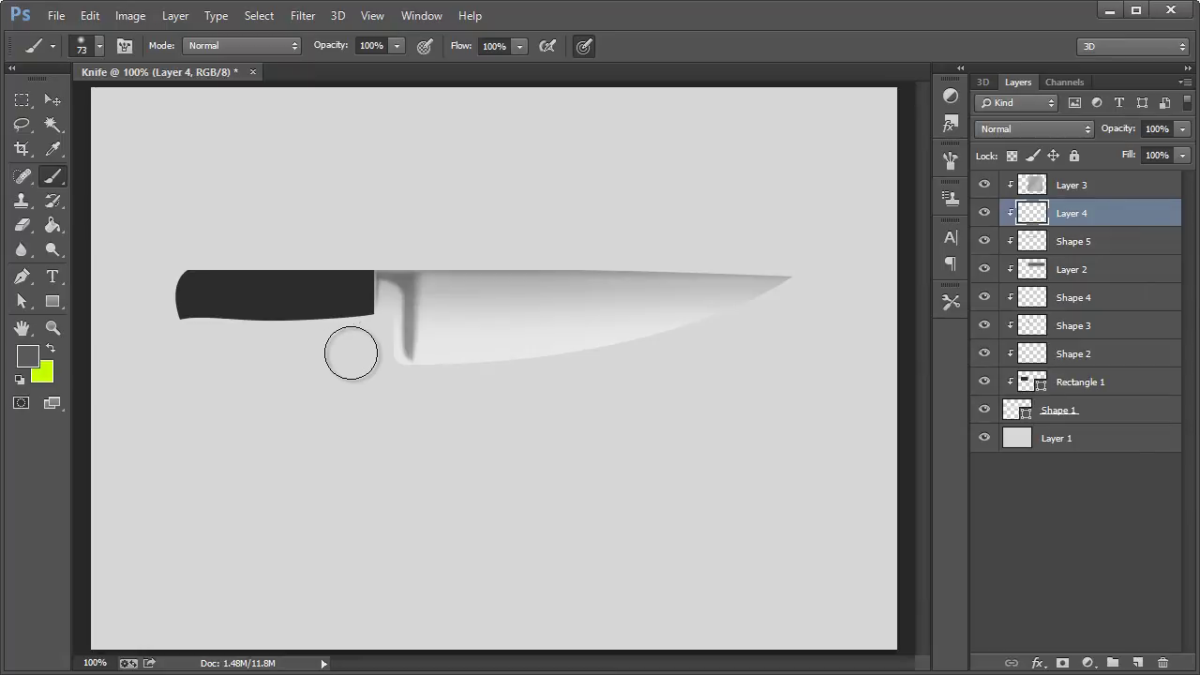
{"action": "left_click_drag", "start_coordinate": [335, 348], "coordinate": [830, 347]}
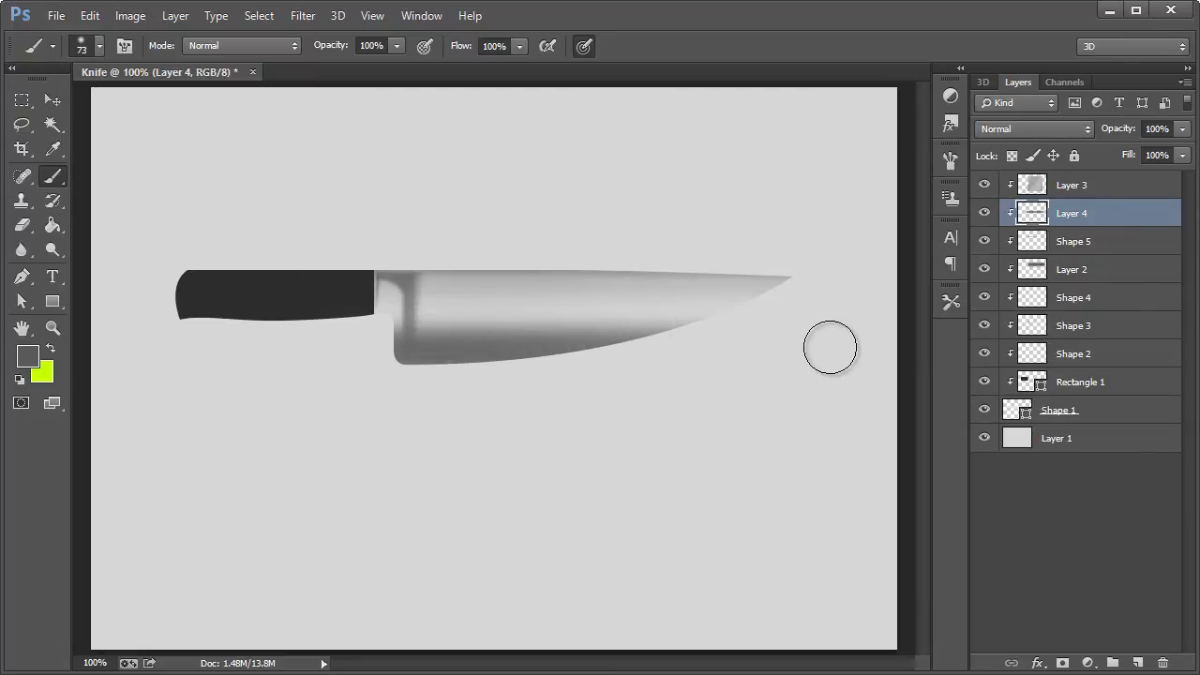
{"action": "mouse_move", "coordinate": [1183, 131]}
{"action": "left_mouse_down"}
{"action": "mouse_move", "coordinate": [1102, 155]}
{"action": "mouse_move", "coordinate": [1122, 150]}
{"action": "left_mouse_up"}
{"action": "left_click", "coordinate": [1120, 217]}
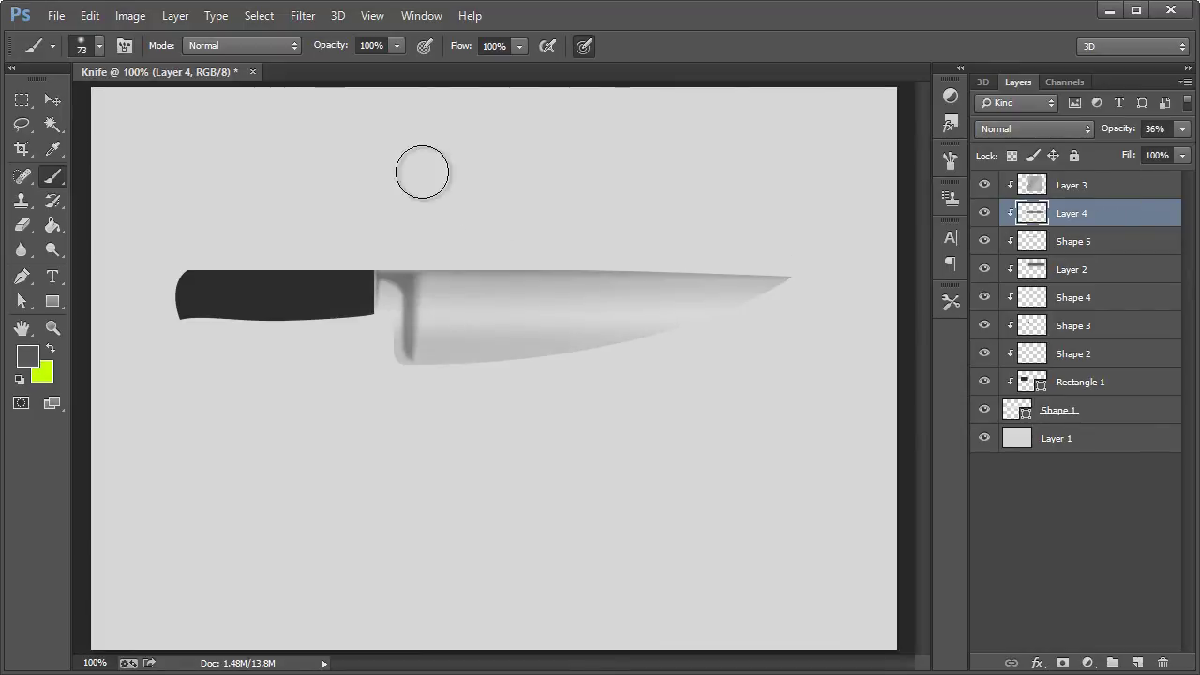
Step: Load the knife silhouette of the Shape 1 layer as a selection
{"action": "left_click", "coordinate": [53, 100]}
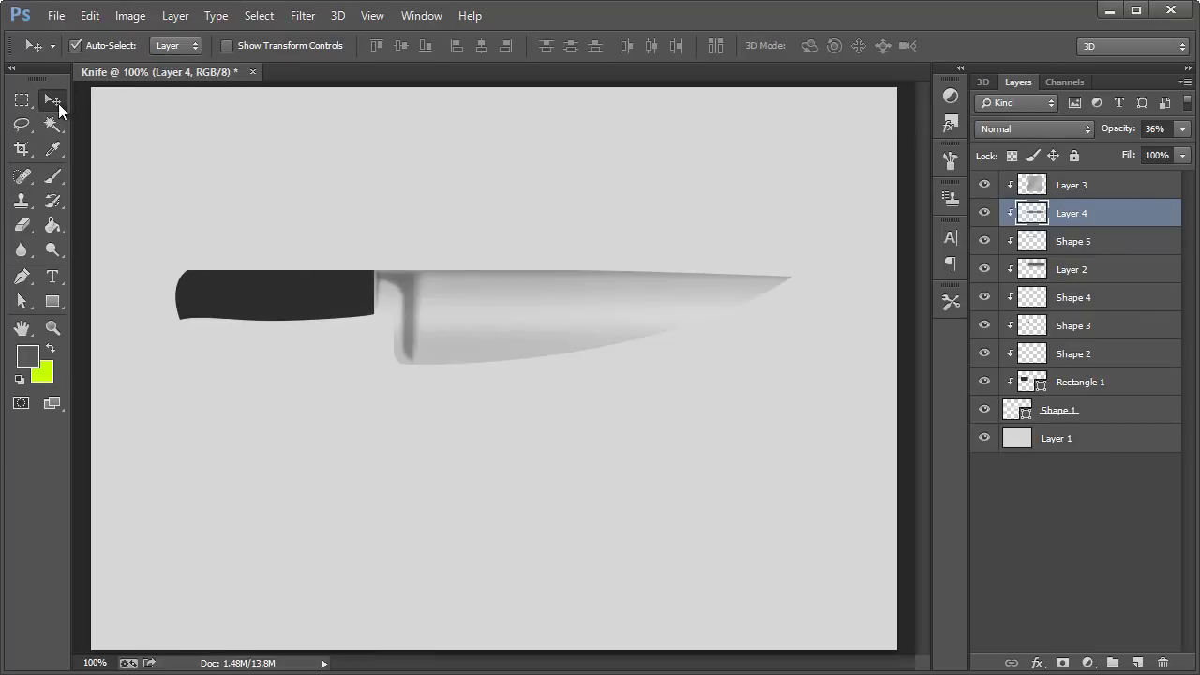
{"action": "left_click", "coordinate": [1075, 415]}
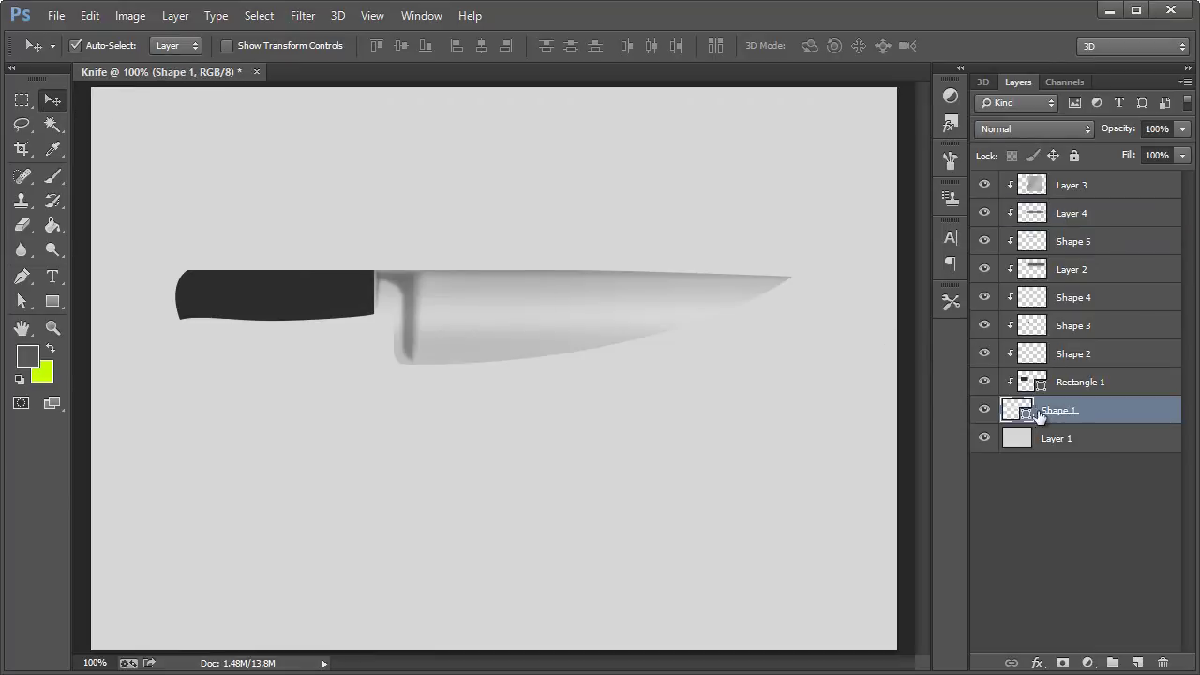
{"action": "left_click", "coordinate": [1023, 413], "text": "ctrl"}
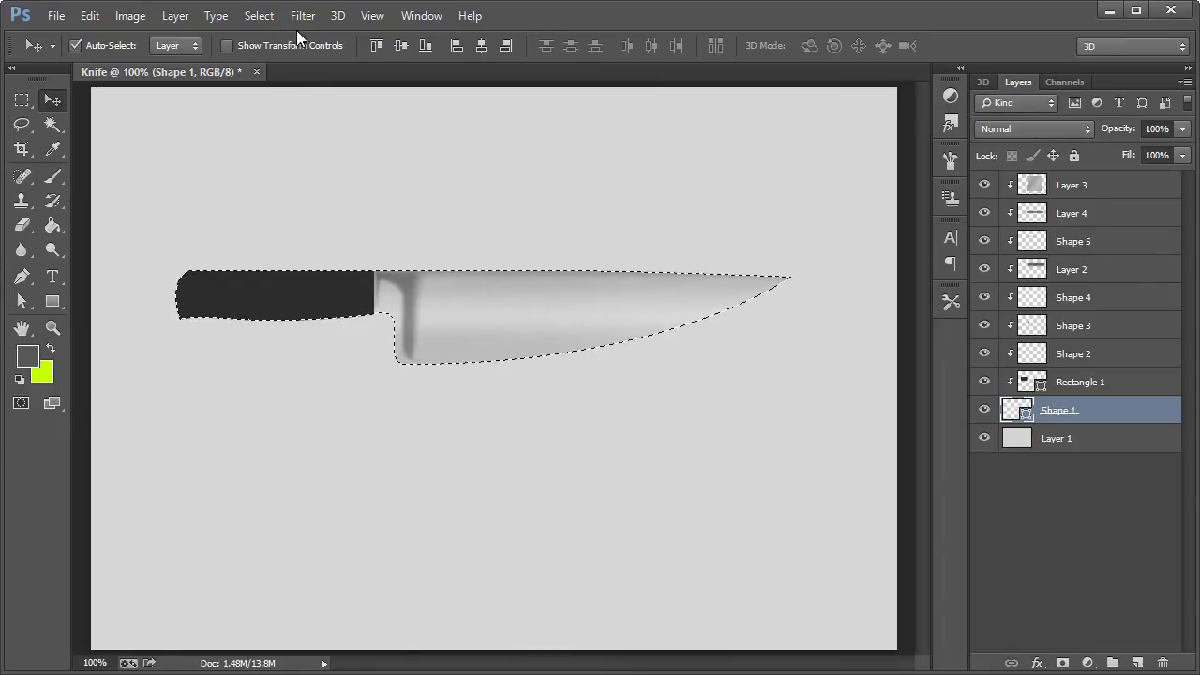
Step: Contract the silhouette selection by 1 pixel and invert it
{"action": "left_click", "coordinate": [259, 15]}
{"action": "mouse_move", "coordinate": [310, 240]}
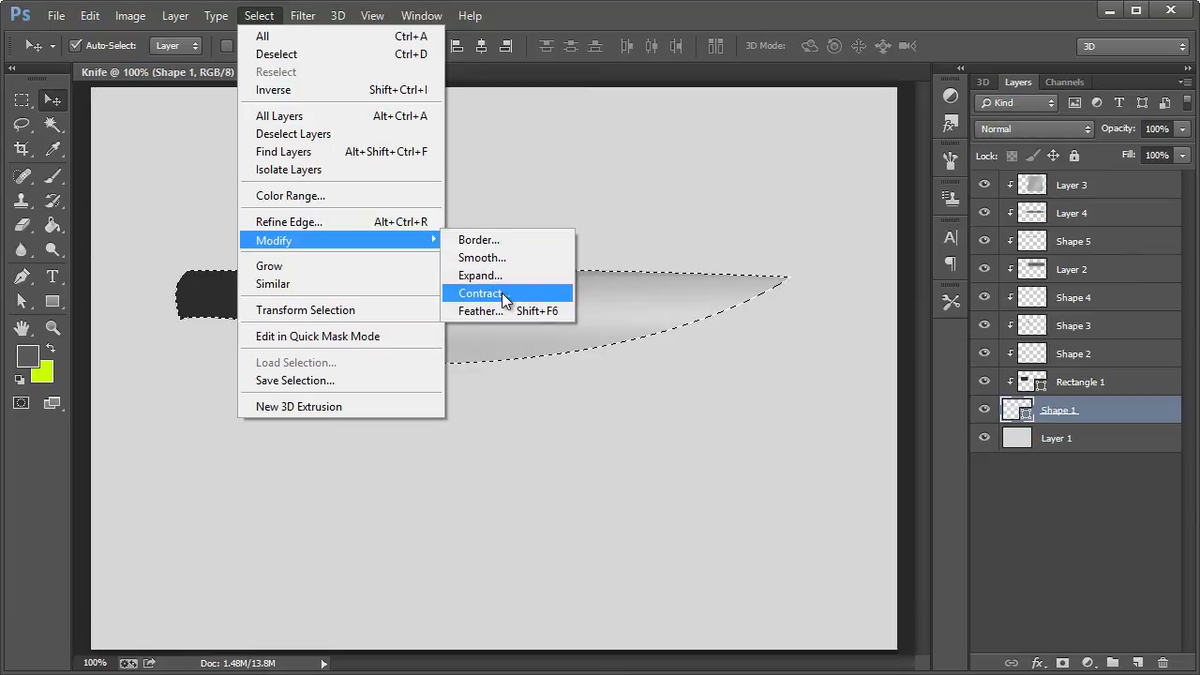
{"action": "left_click", "coordinate": [502, 293]}
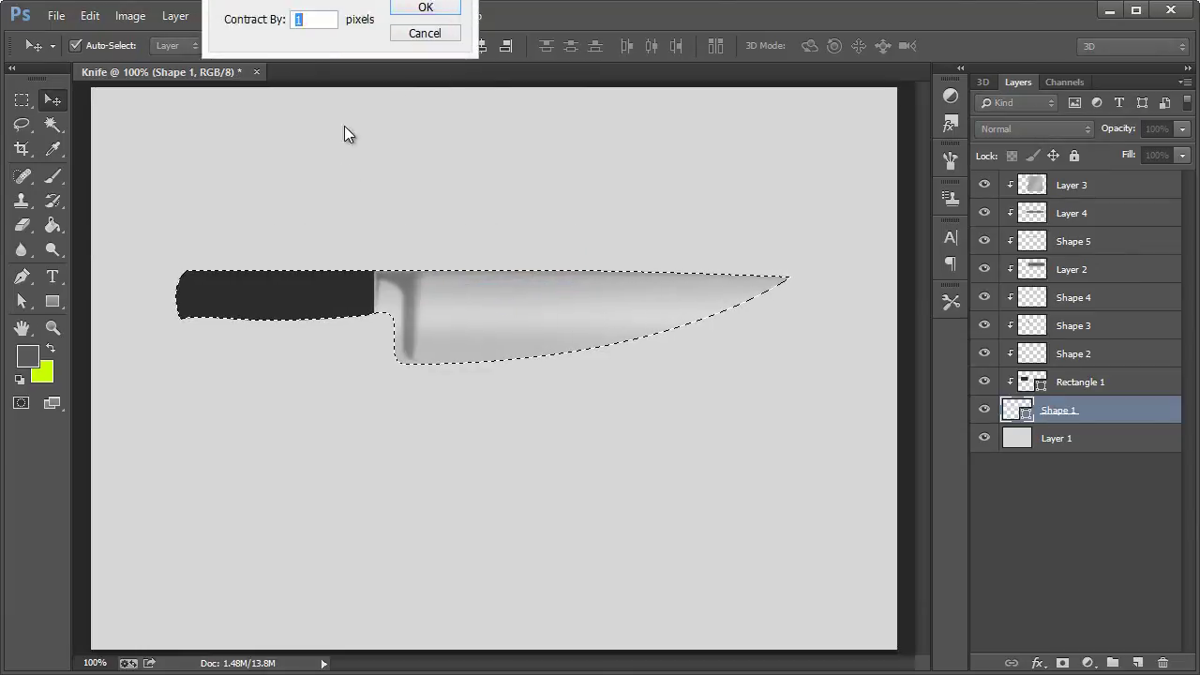
{"action": "left_click", "coordinate": [428, 226]}
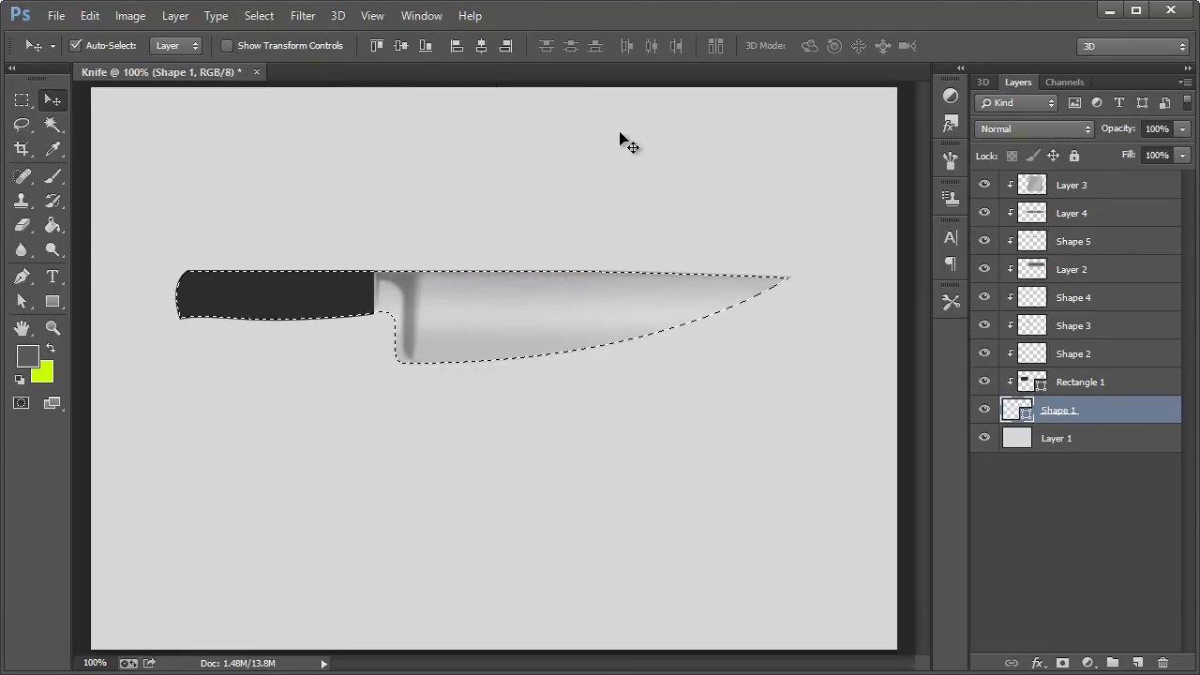
{"action": "left_click", "coordinate": [265, 19]}
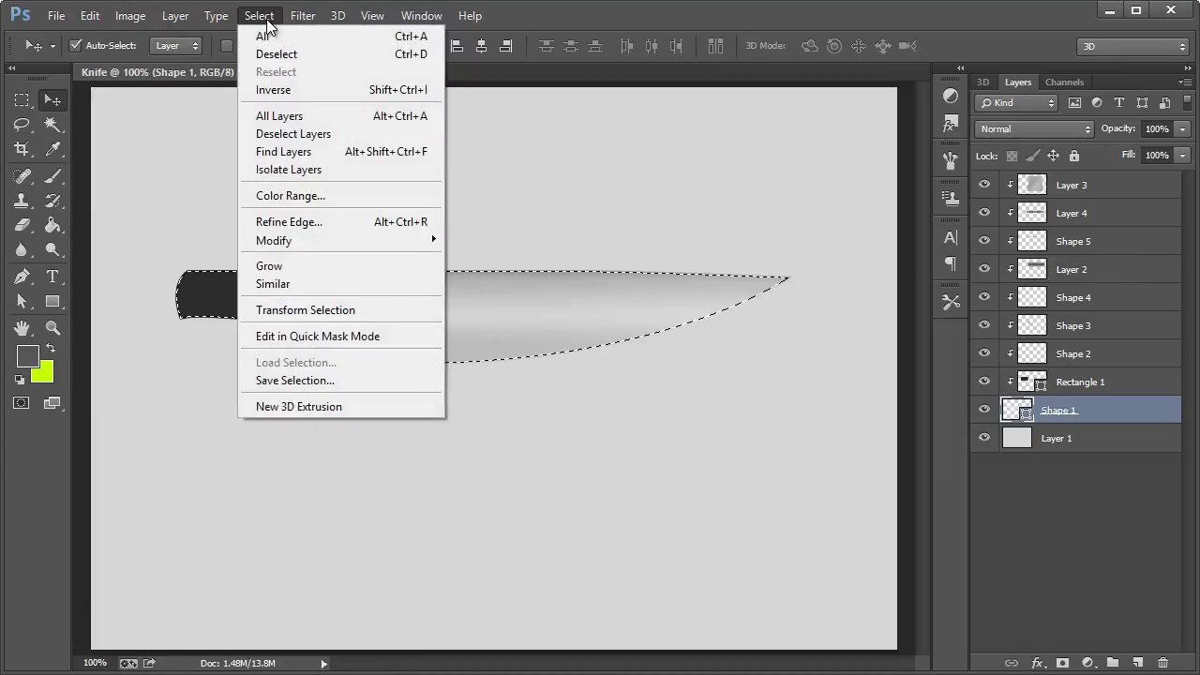
{"action": "left_click", "coordinate": [272, 90]}
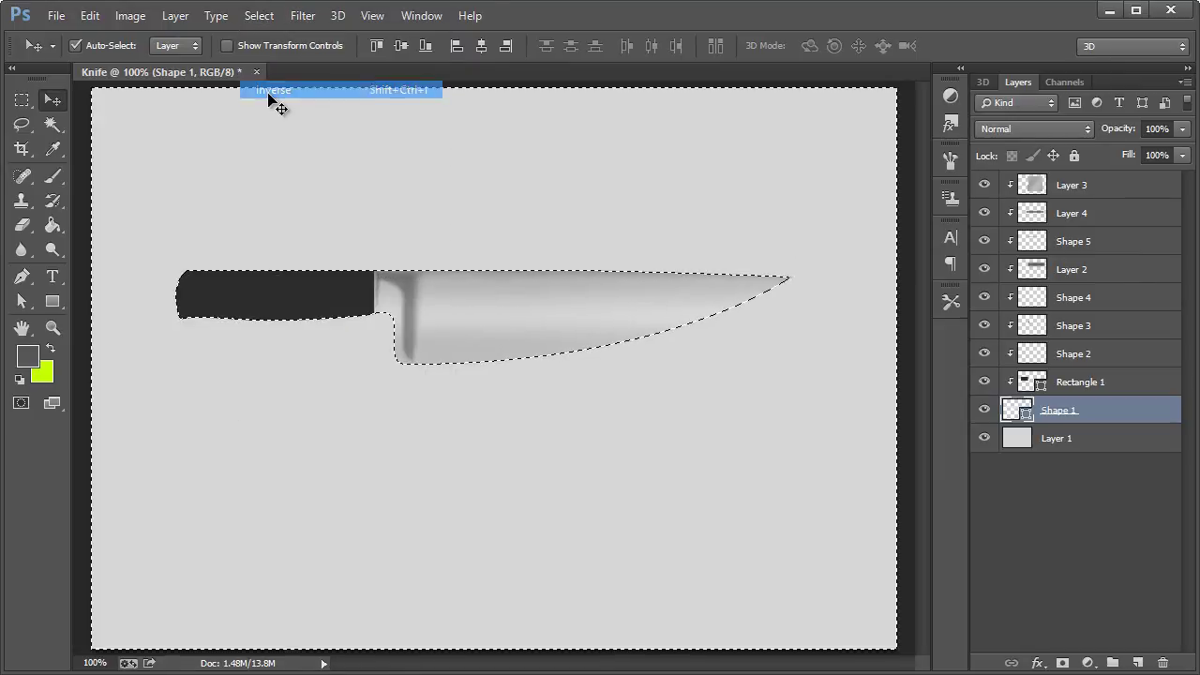
Step: Clear the Layer 4 shading along the knife's outer edge inside the inverted selection and remove the selection
{"action": "left_click", "coordinate": [1078, 214]}
{"action": "left_click", "coordinate": [984, 214]}
{"action": "left_click", "coordinate": [984, 214]}
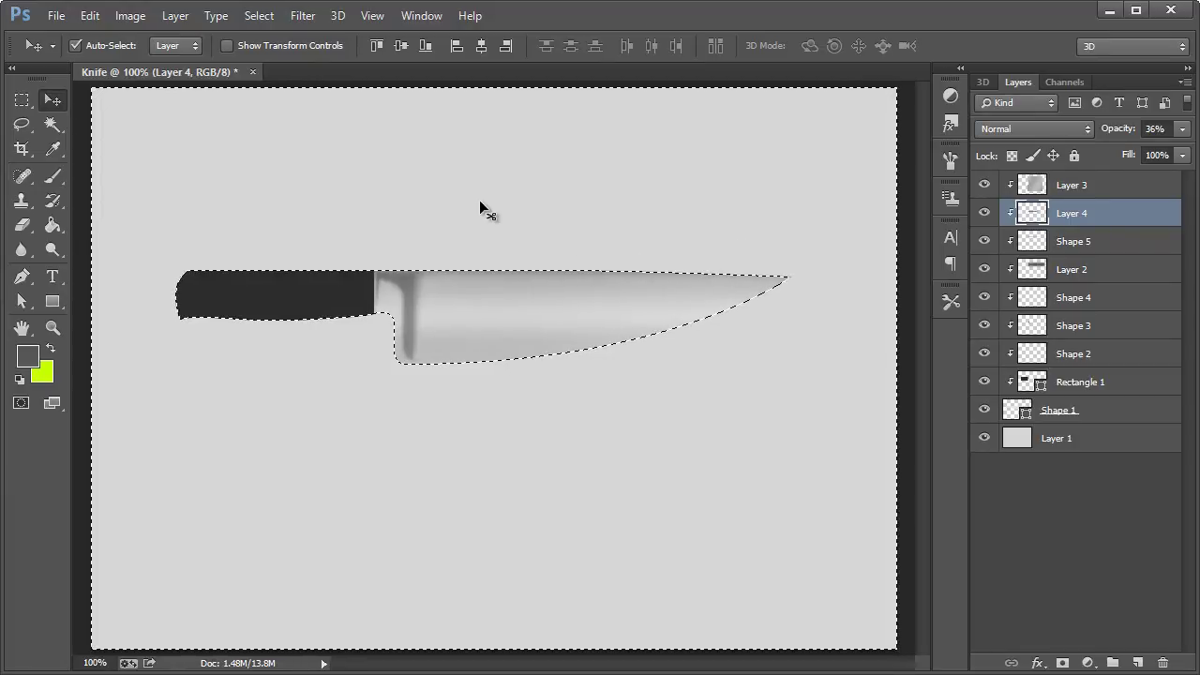
{"action": "key", "text": "ctrl+d"}
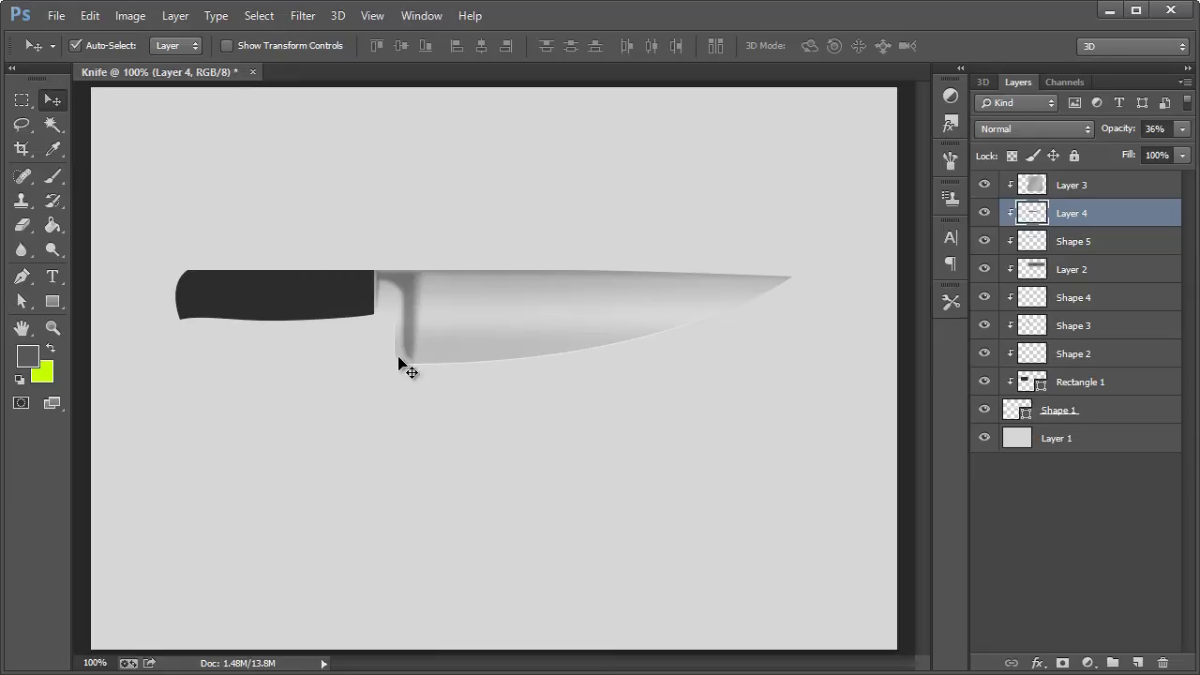
Step: Erase the Layer 4 shading around the blade's heel with a soft 29 px eraser and set the layer's opacity to 21%
{"action": "left_click", "coordinate": [23, 228]}
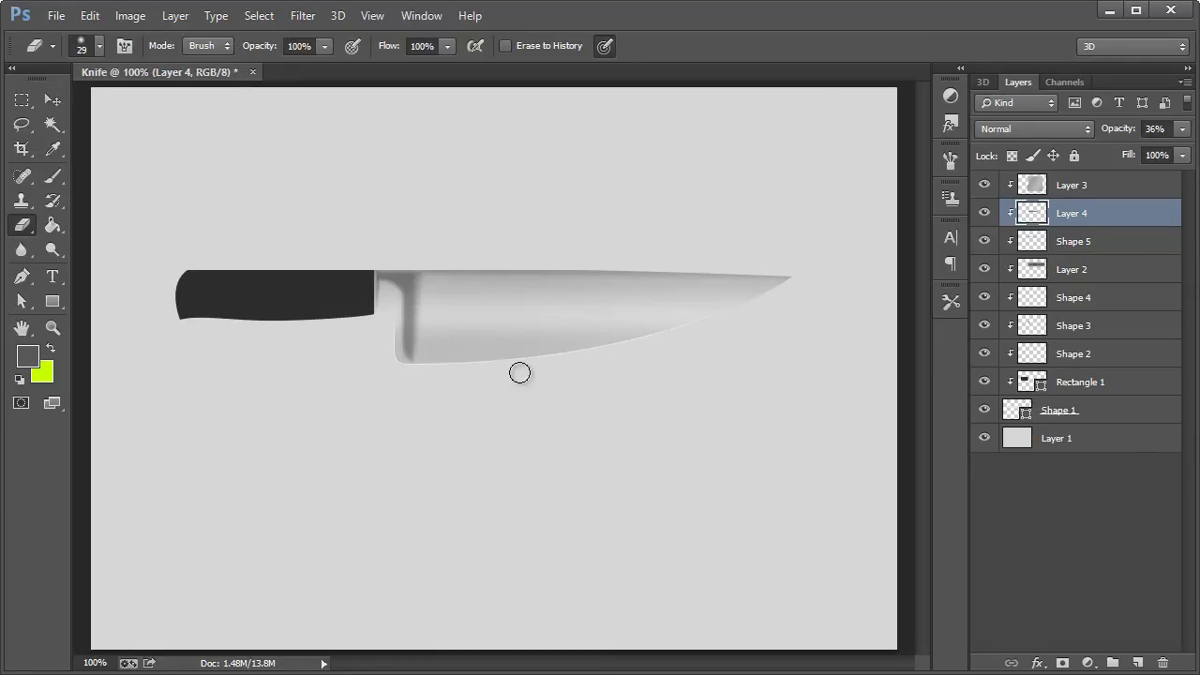
{"action": "mouse_move", "coordinate": [404, 320]}
{"action": "left_mouse_down"}
{"action": "mouse_move", "coordinate": [414, 399]}
{"action": "mouse_move", "coordinate": [391, 352]}
{"action": "left_mouse_up"}
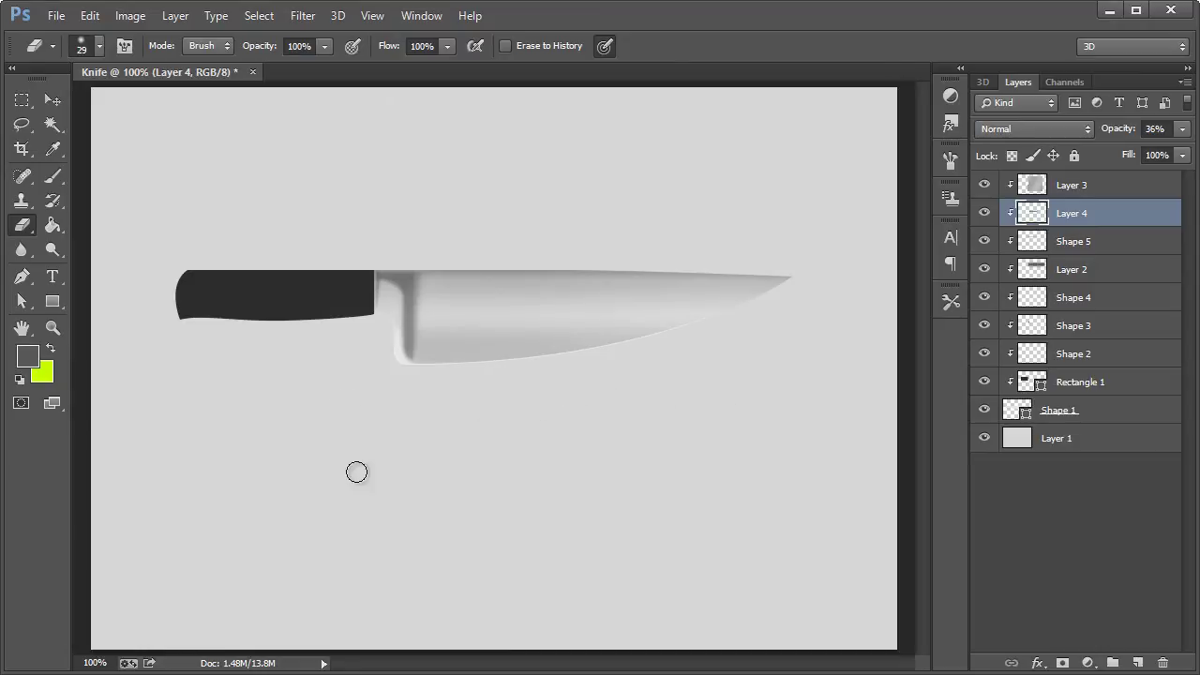
{"action": "left_click", "coordinate": [1182, 129]}
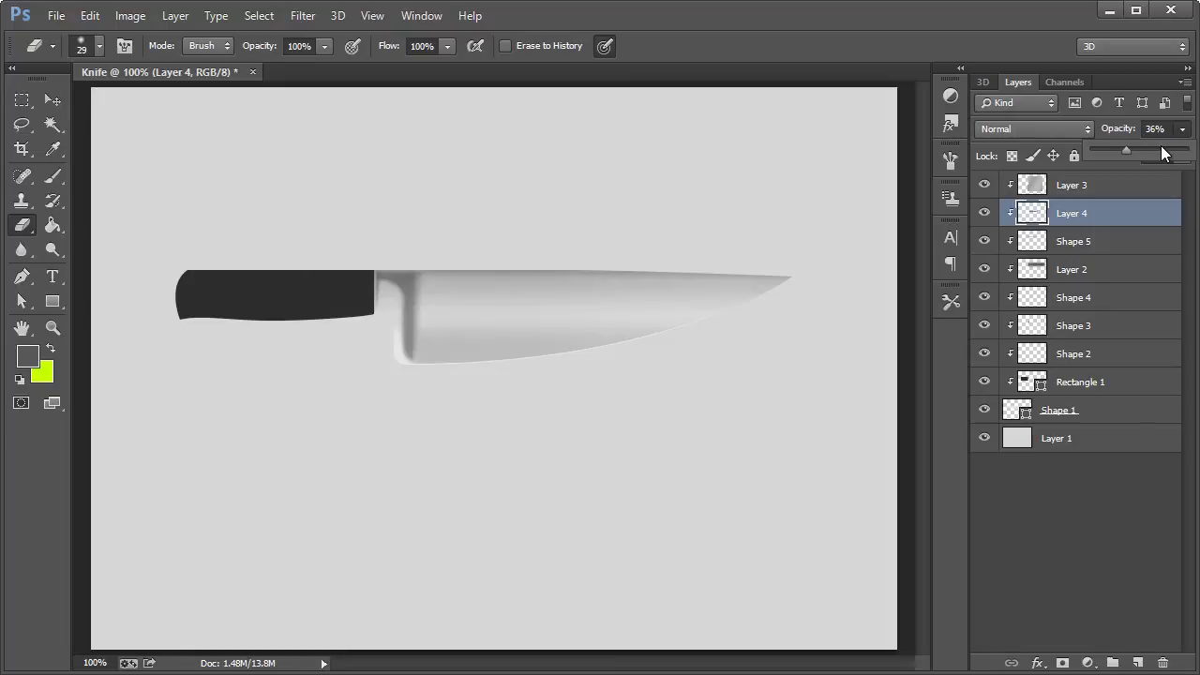
{"action": "left_click_drag", "start_coordinate": [1122, 150], "coordinate": [1109, 148]}
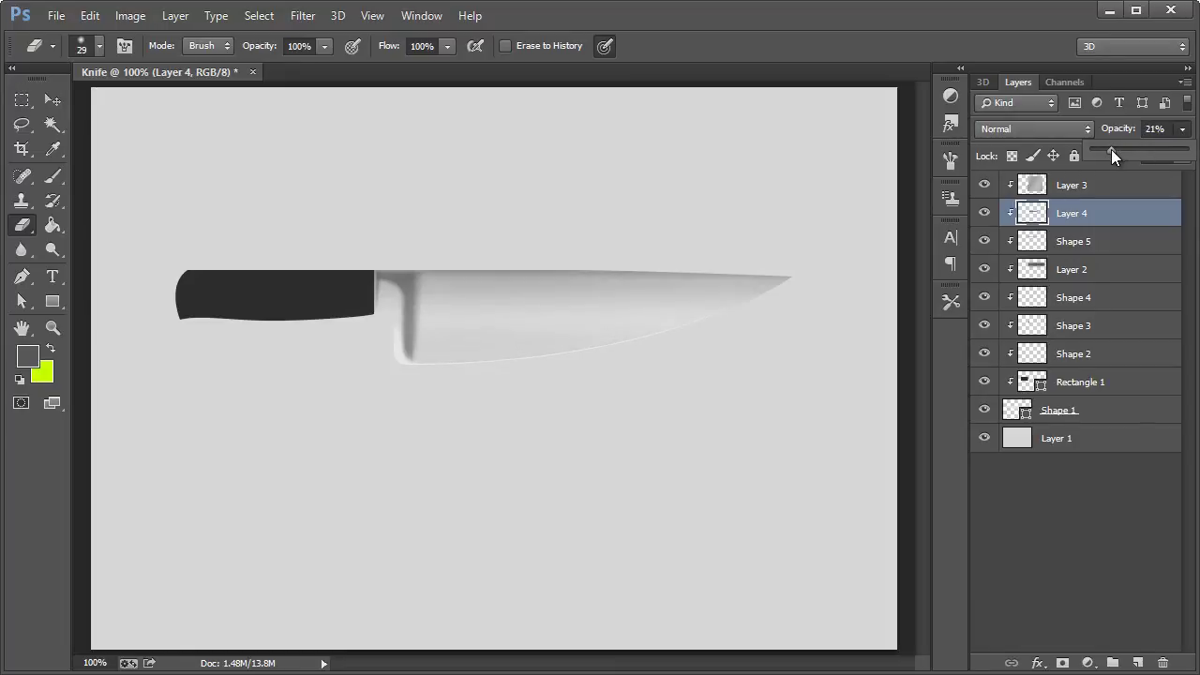
{"action": "left_click", "coordinate": [1153, 210]}
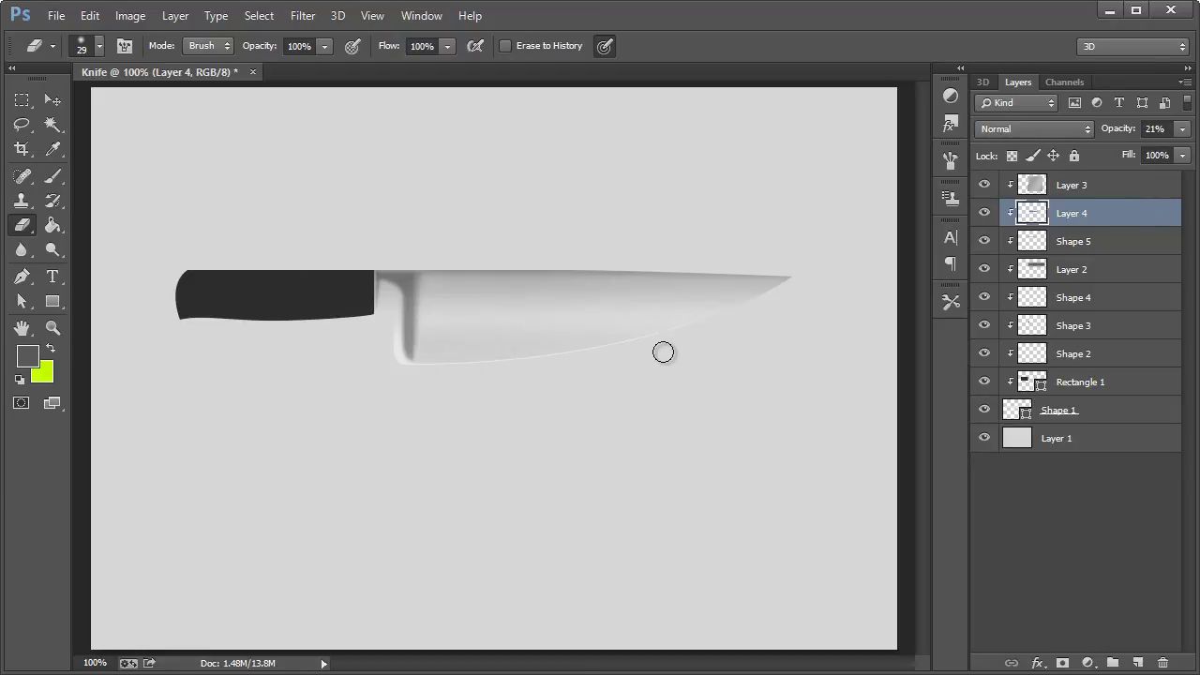
Step: Add a new empty layer above Layer 3 and clip it to the knife shape
{"action": "left_click", "coordinate": [1085, 186]}
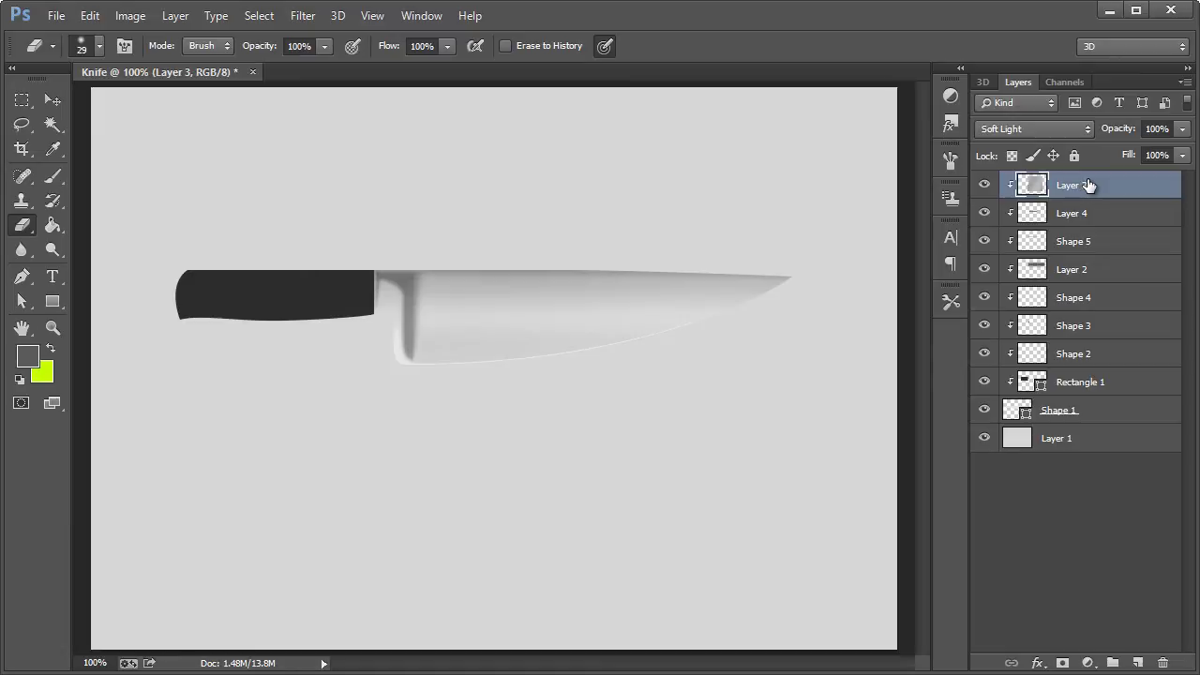
{"action": "key", "text": "ctrl+shift+n"}
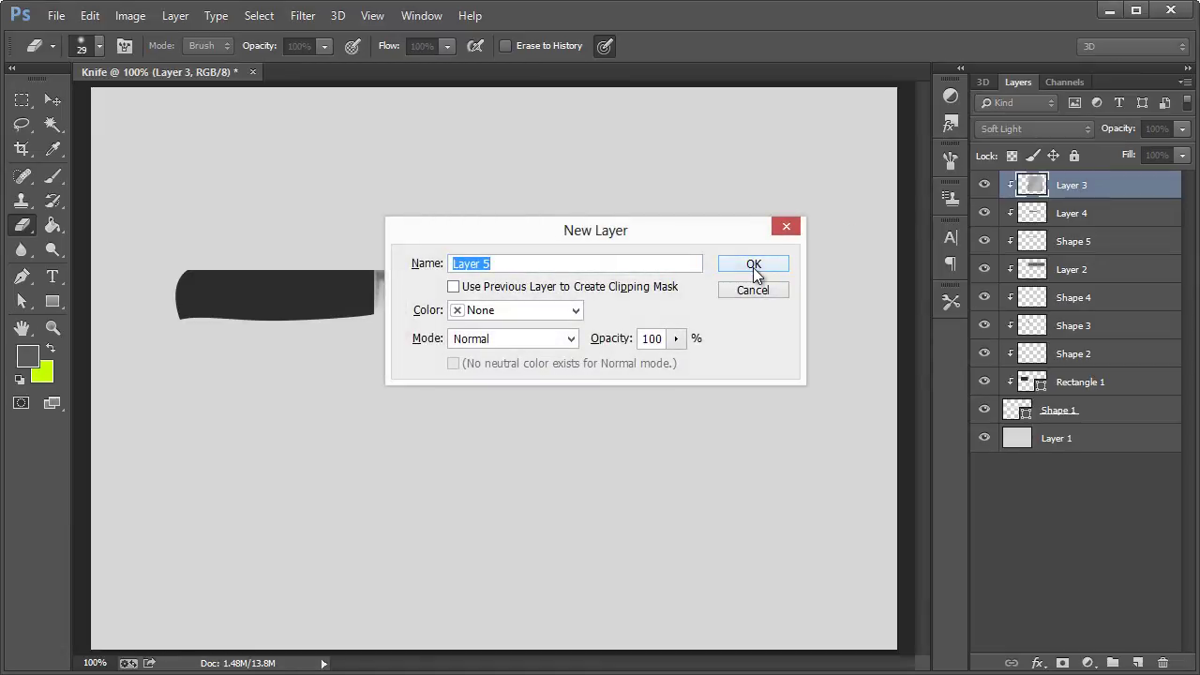
{"action": "left_click", "coordinate": [754, 265]}
{"action": "right_click", "coordinate": [1064, 184]}
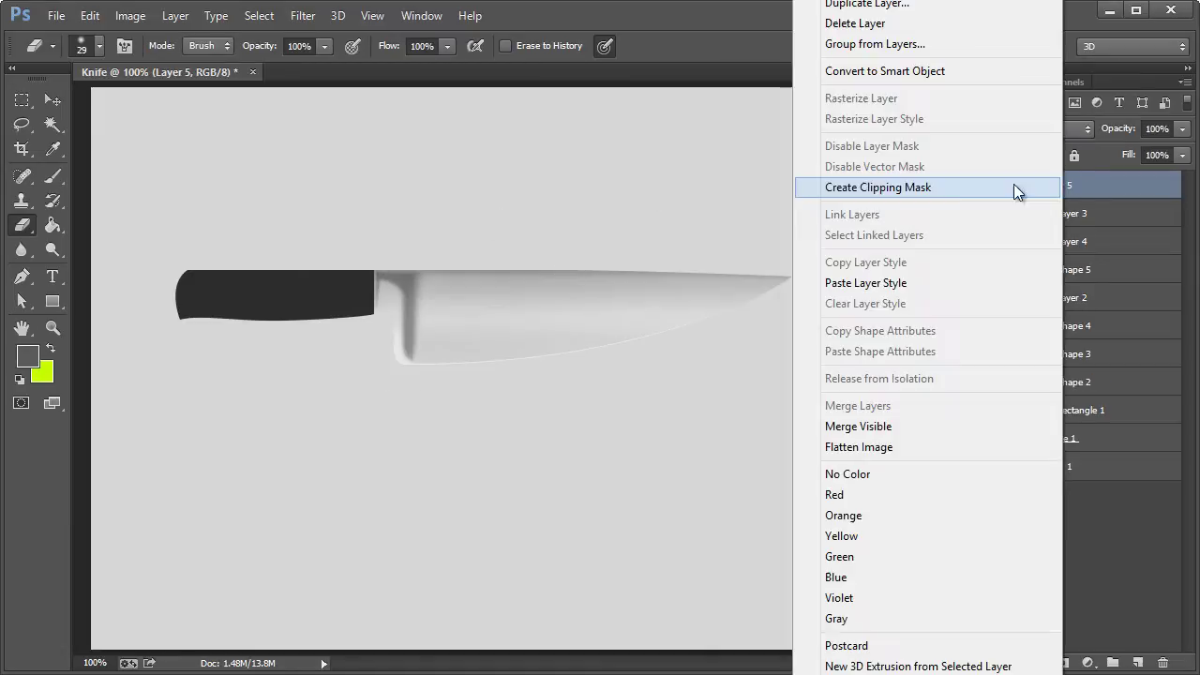
{"action": "left_click", "coordinate": [875, 187]}
Step: Paint a soft 73 px white (ffffff) highlight stroke on Layer 5 along the whole length of the blade
{"action": "left_click", "coordinate": [27, 355]}
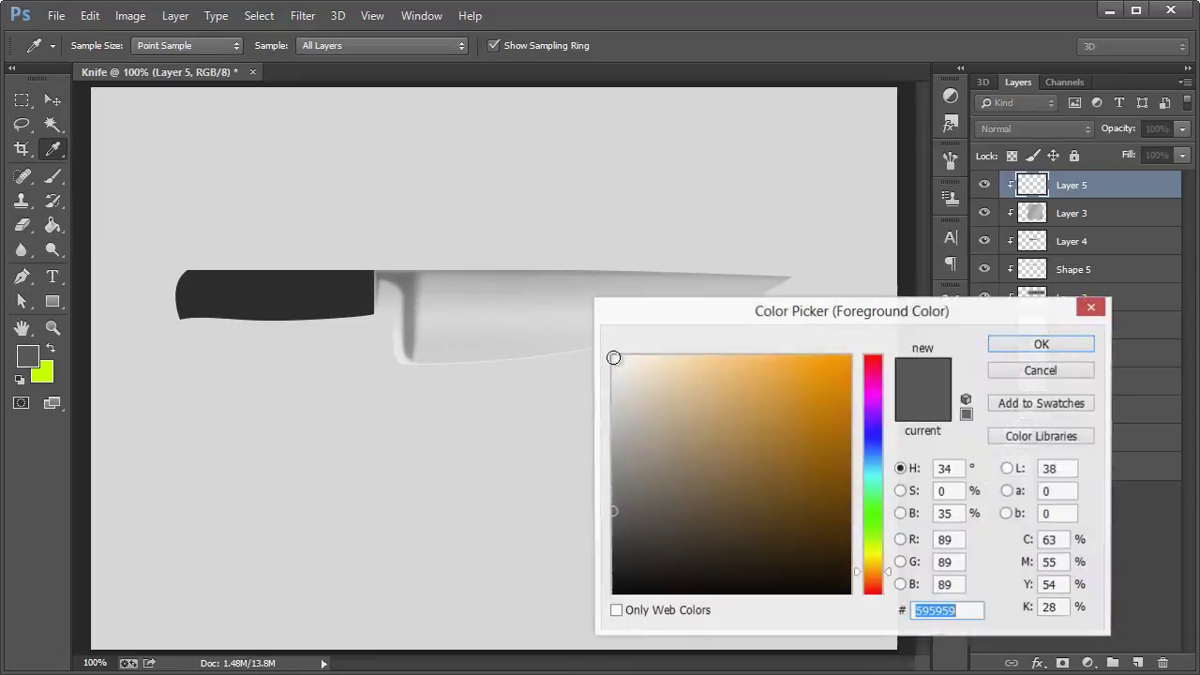
{"action": "type", "text": "ffffff"}
{"action": "key", "text": "Return"}
{"action": "key", "text": "e"}
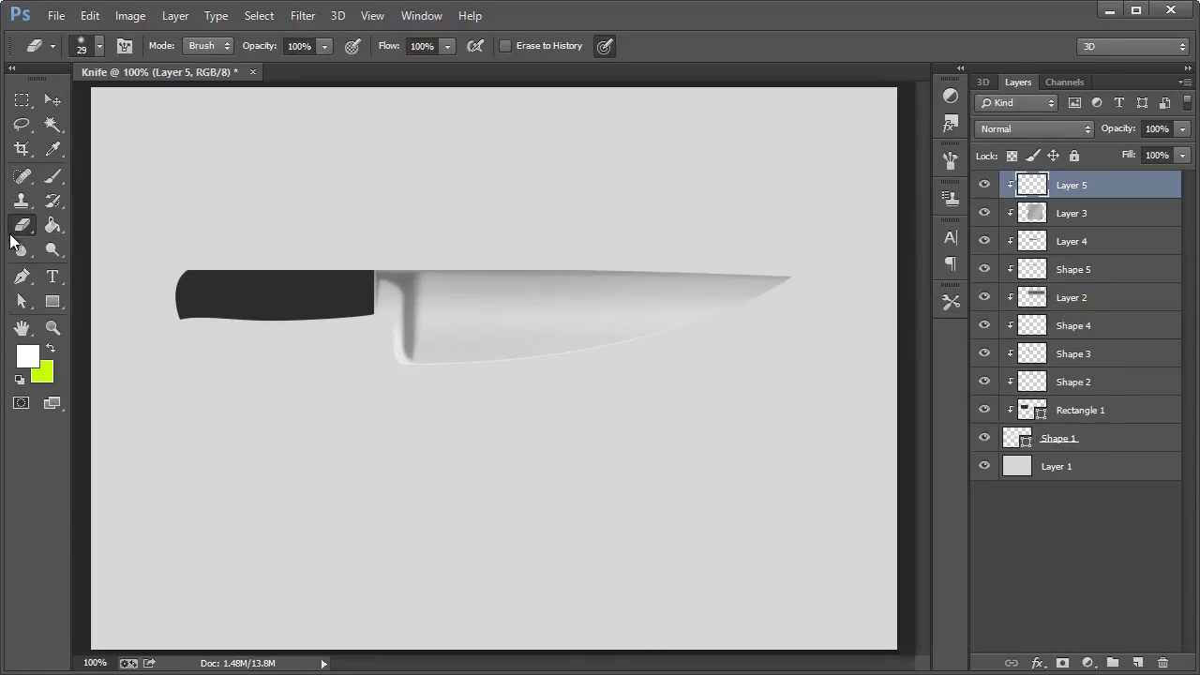
{"action": "left_click", "coordinate": [53, 176]}
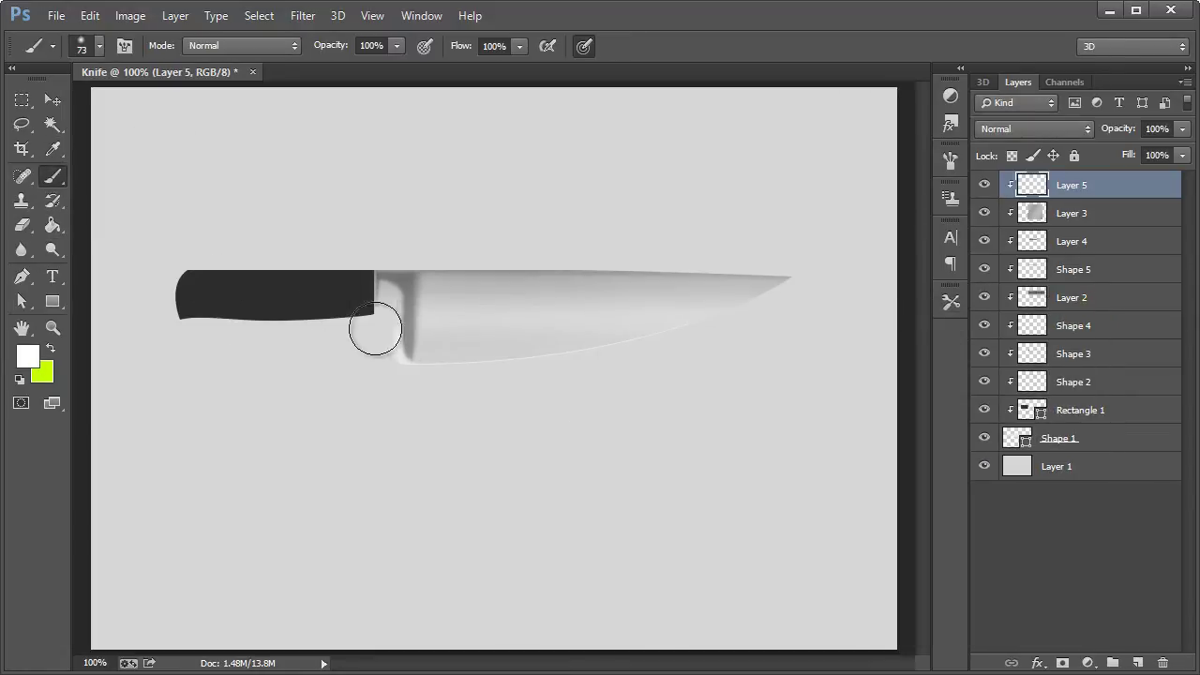
{"action": "left_click_drag", "start_coordinate": [335, 321], "coordinate": [884, 308]}
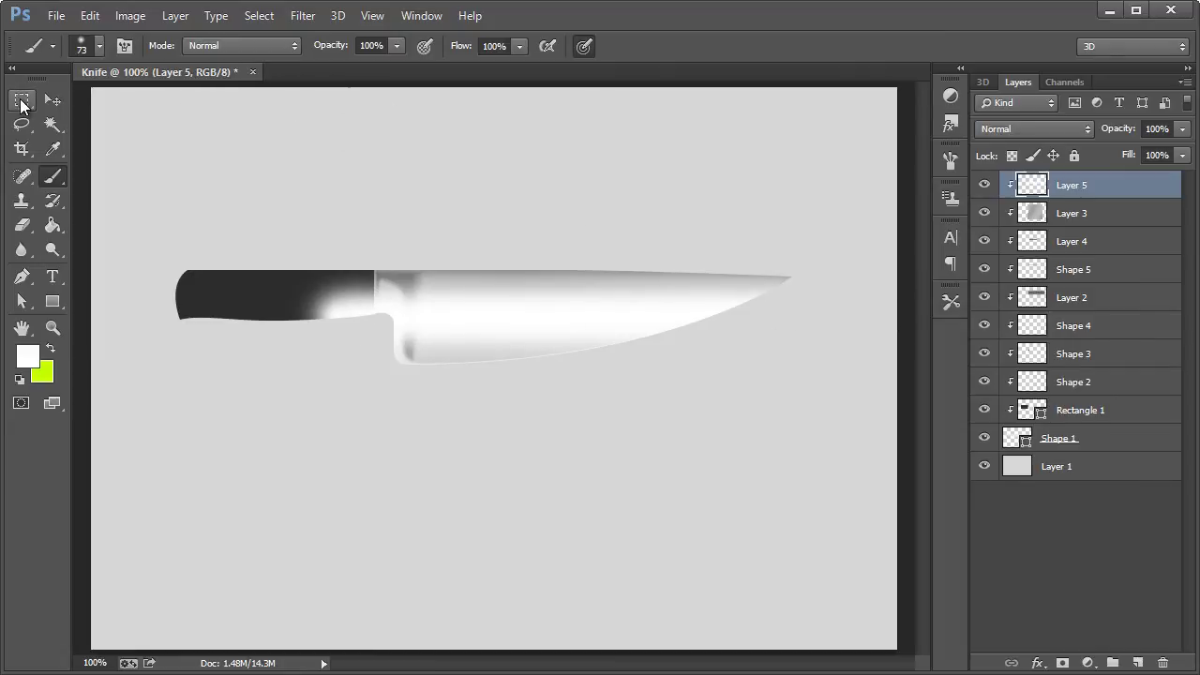
Step: Delete the white paint covering the handle from Layer 5 using a rectangular selection that ends at the blade, and deselect
{"action": "left_click", "coordinate": [22, 102]}
{"action": "left_click_drag", "start_coordinate": [240, 225], "coordinate": [374, 423]}
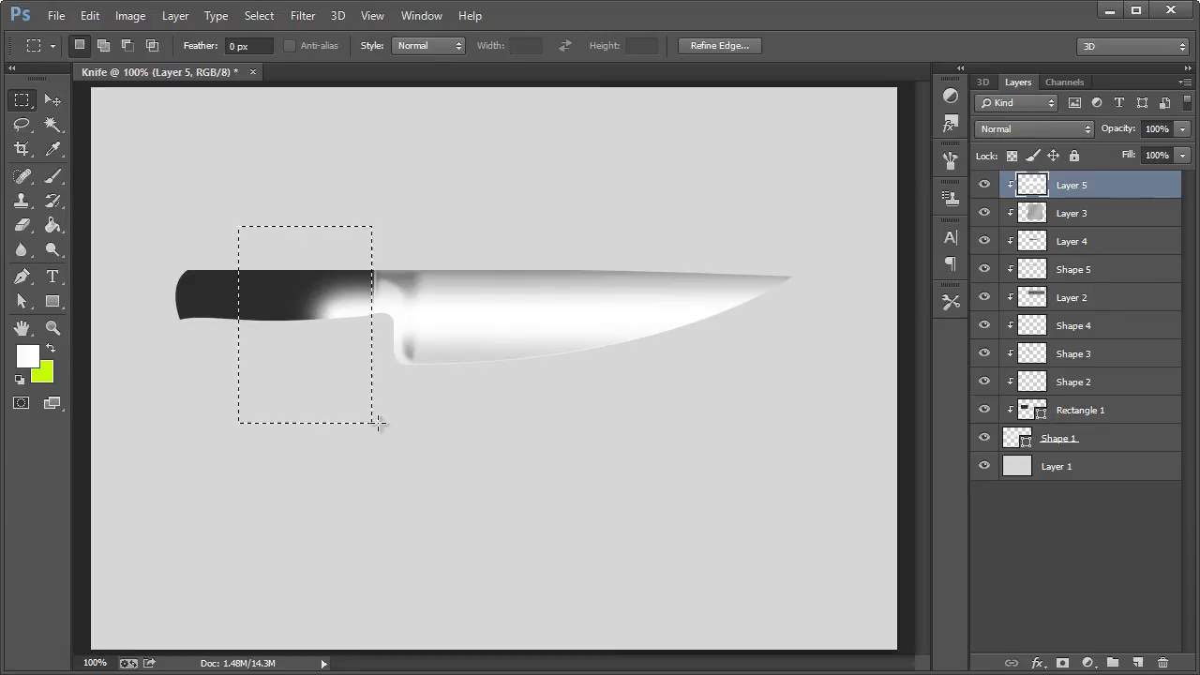
{"action": "key", "text": "Delete"}
{"action": "key", "text": "ctrl+d"}
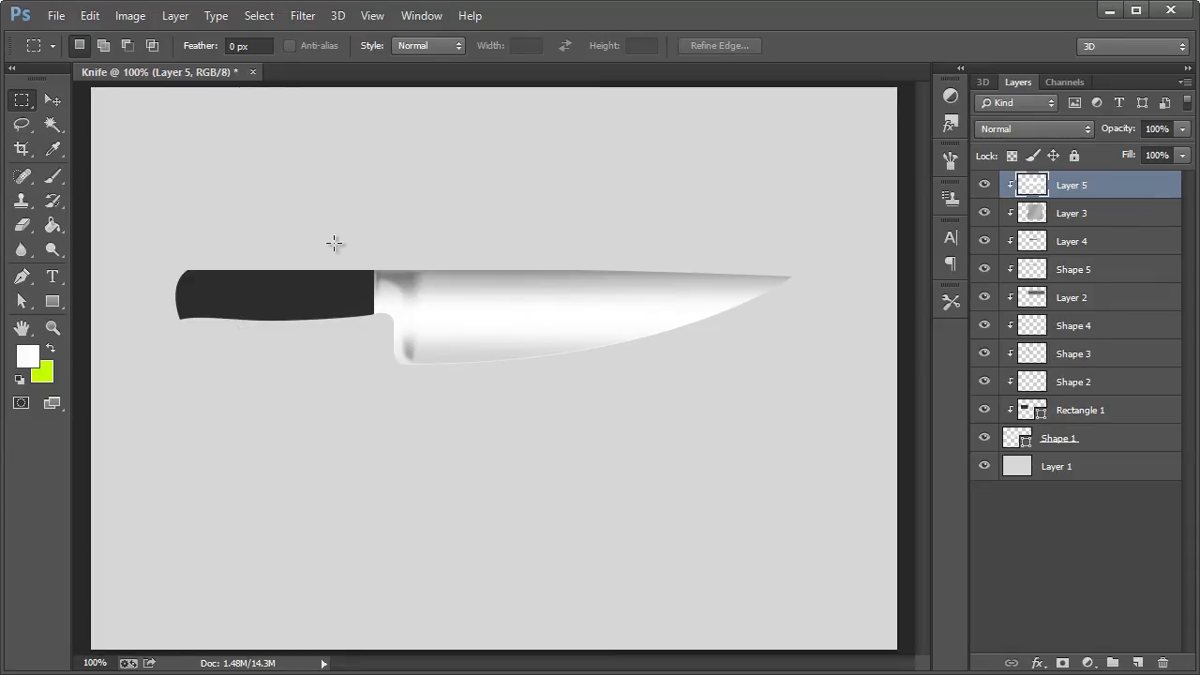
Step: Try out different blend modes on Layer 5 and return it to Normal
{"action": "left_click", "coordinate": [1016, 131]}
{"action": "left_click", "coordinate": [1017, 131]}
{"action": "left_click", "coordinate": [53, 100]}
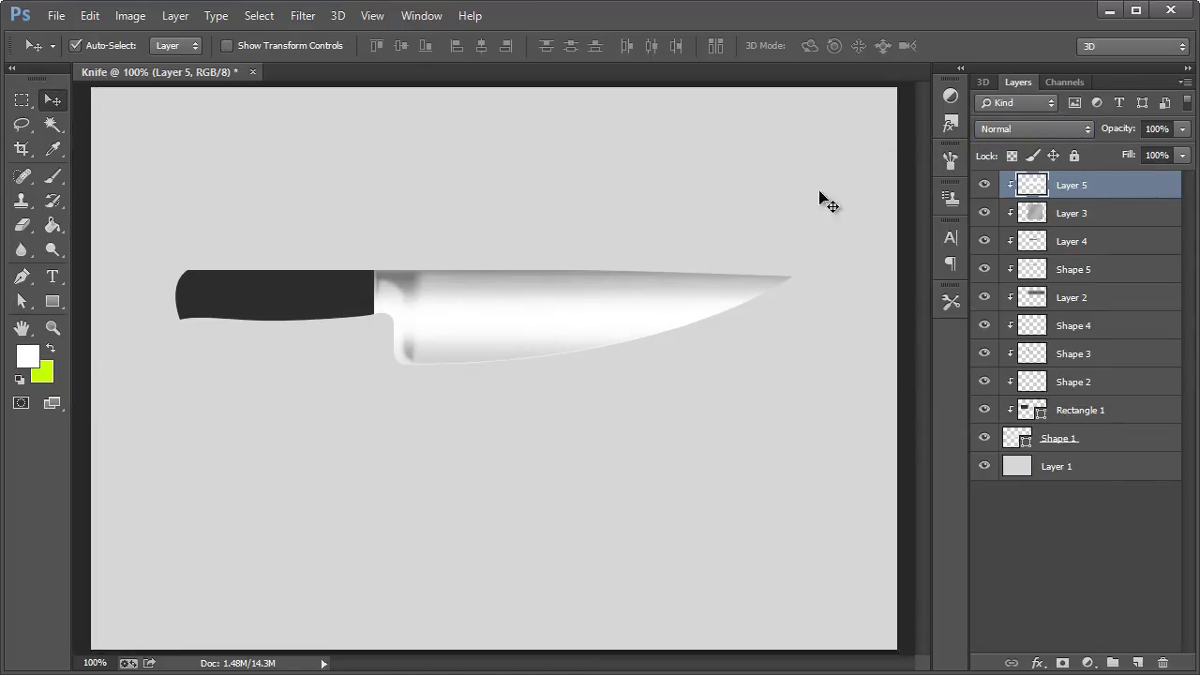
{"action": "left_click", "coordinate": [1014, 105]}
{"action": "left_click", "coordinate": [1013, 106]}
{"action": "left_click", "coordinate": [1020, 129]}
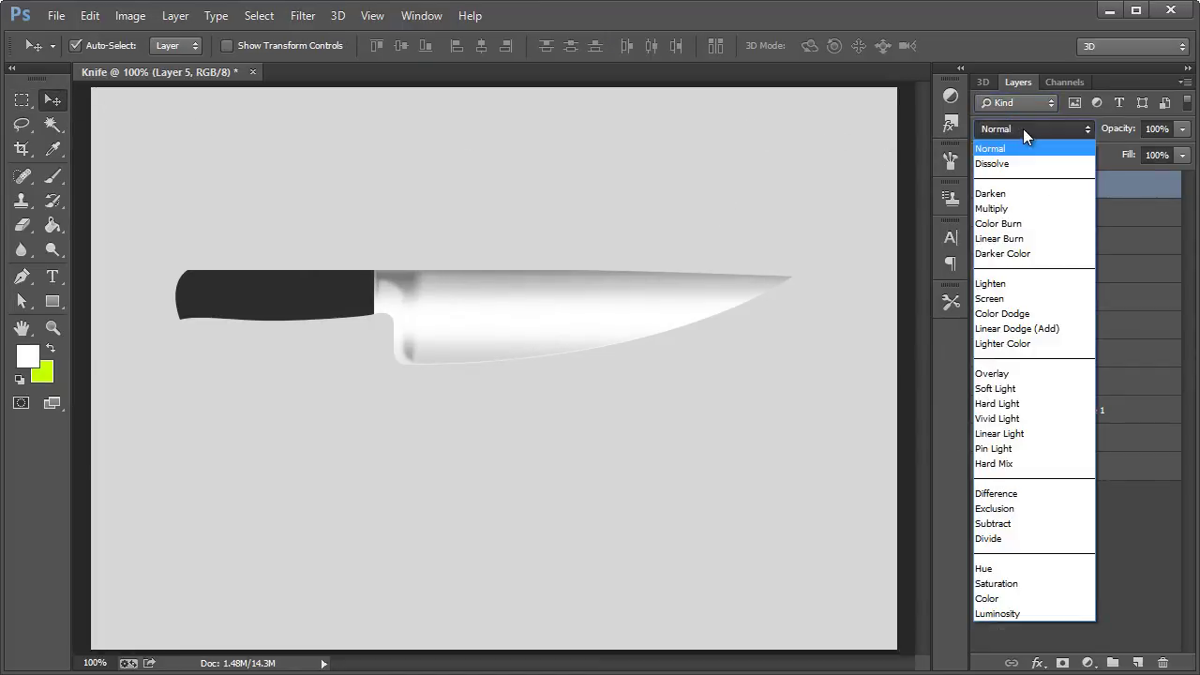
{"action": "left_click", "coordinate": [999, 166]}
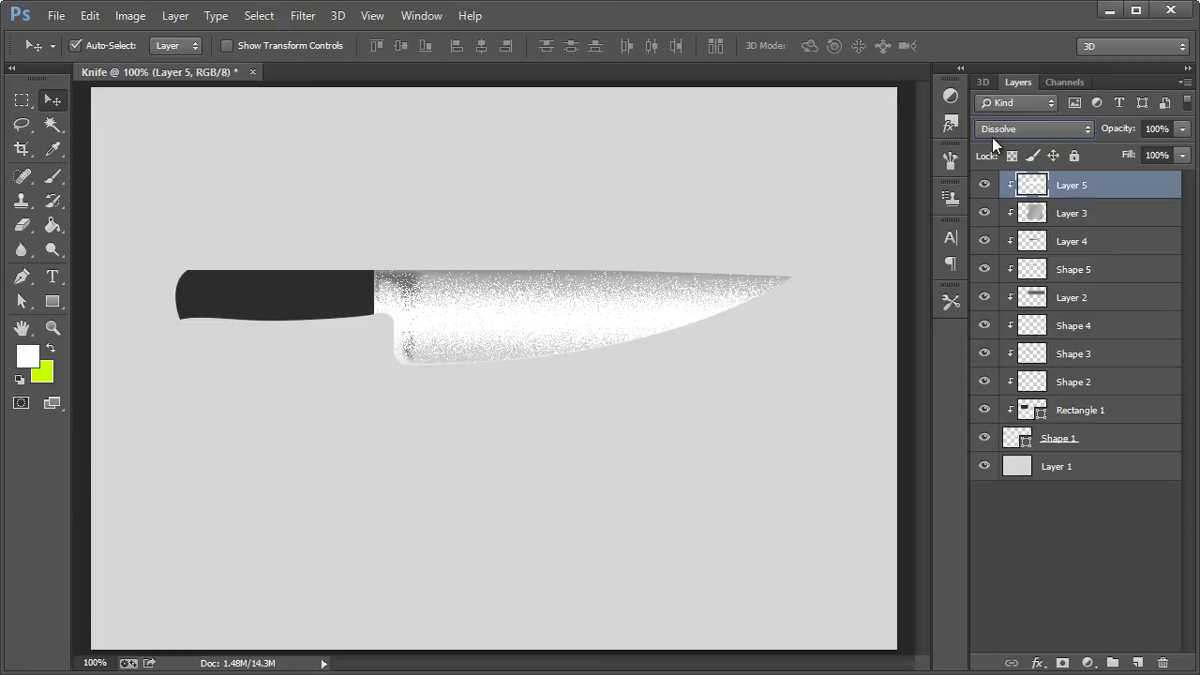
{"action": "scroll", "coordinate": [992, 137], "scroll_direction": "down", "scroll_amount": 2}
{"action": "scroll", "coordinate": [991, 137], "scroll_direction": "down", "scroll_amount": 3}
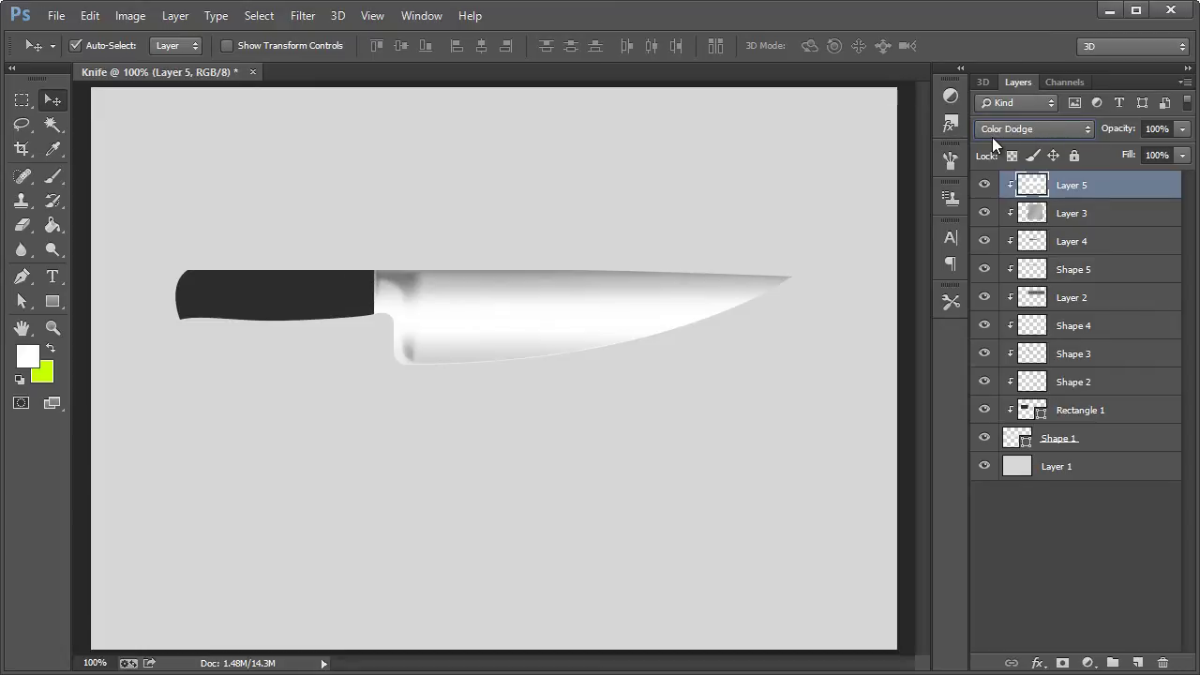
{"action": "scroll", "coordinate": [992, 137], "scroll_direction": "down", "scroll_amount": 2}
{"action": "scroll", "coordinate": [991, 137], "scroll_direction": "up", "scroll_amount": 1}
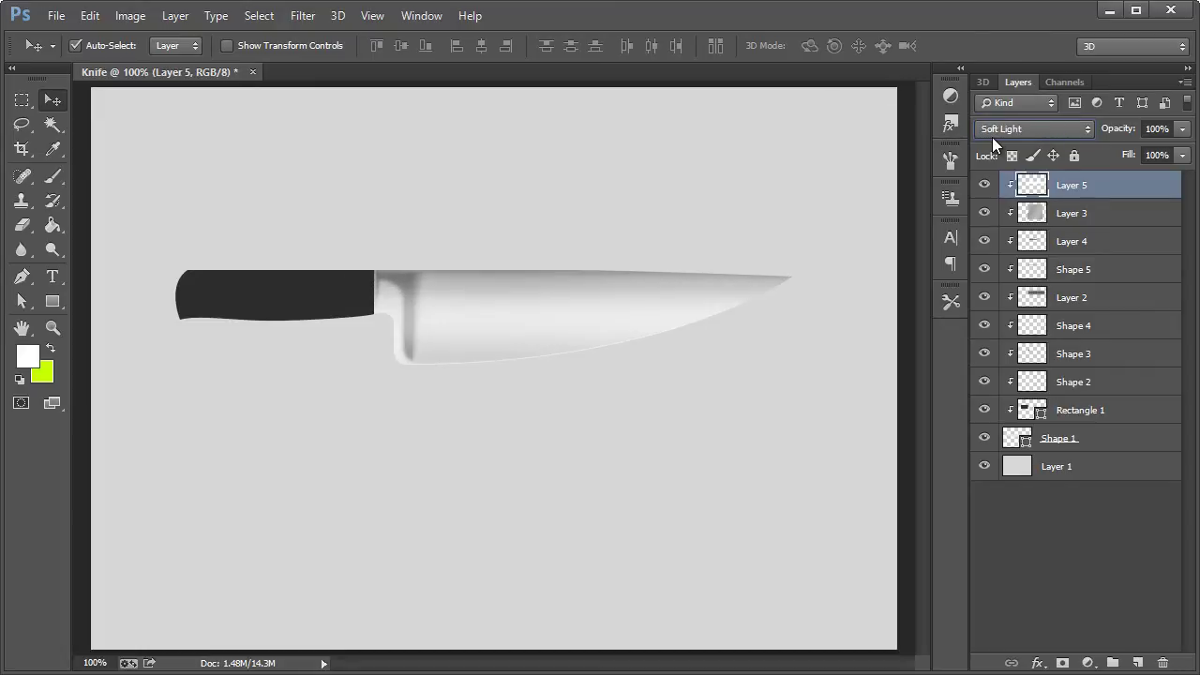
{"action": "scroll", "coordinate": [992, 137], "scroll_direction": "down", "scroll_amount": 2}
{"action": "scroll", "coordinate": [992, 137], "scroll_direction": "down", "scroll_amount": 7}
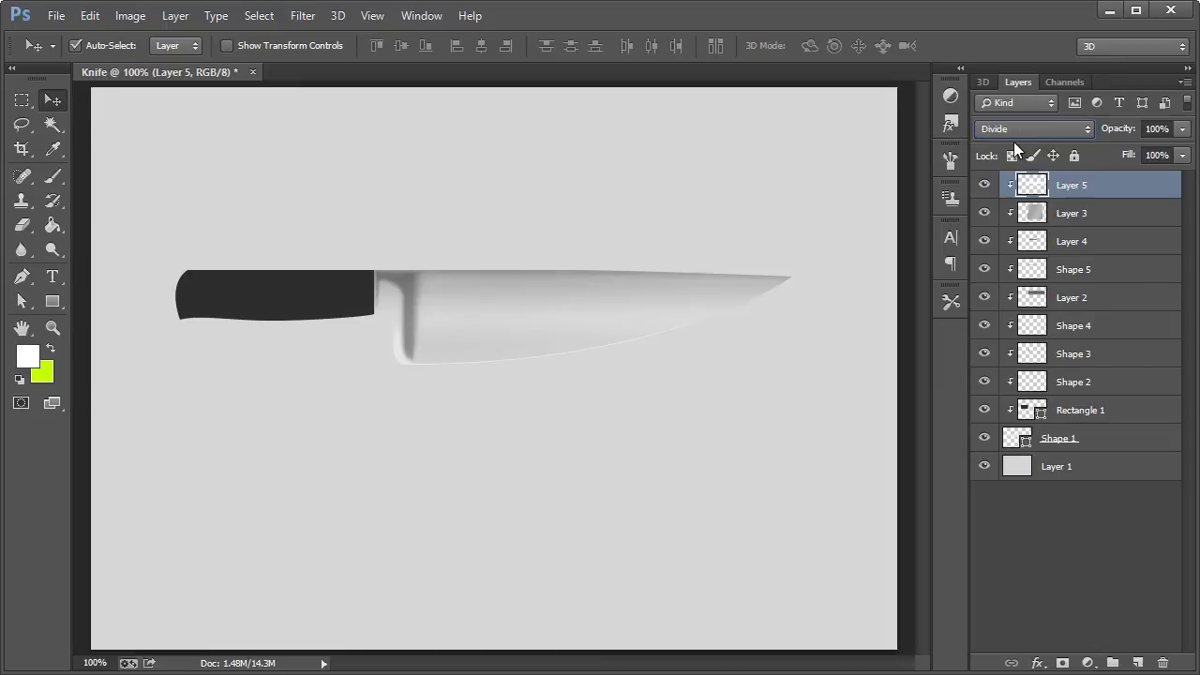
{"action": "scroll", "coordinate": [1018, 131], "scroll_direction": "down", "scroll_amount": 1}
{"action": "left_click", "coordinate": [1018, 130]}
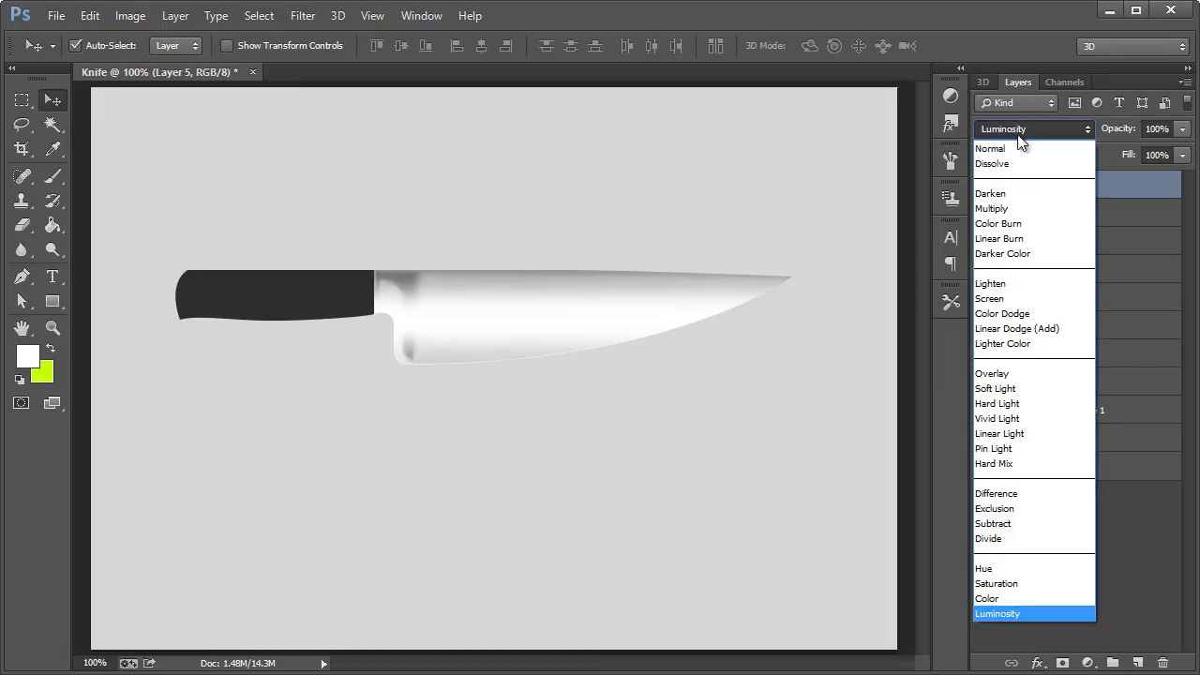
{"action": "left_click", "coordinate": [1019, 148]}
Step: Erase the white Layer 5 highlight over the dark bolster shading near the handle with a soft 29 px eraser
{"action": "key", "text": "e"}
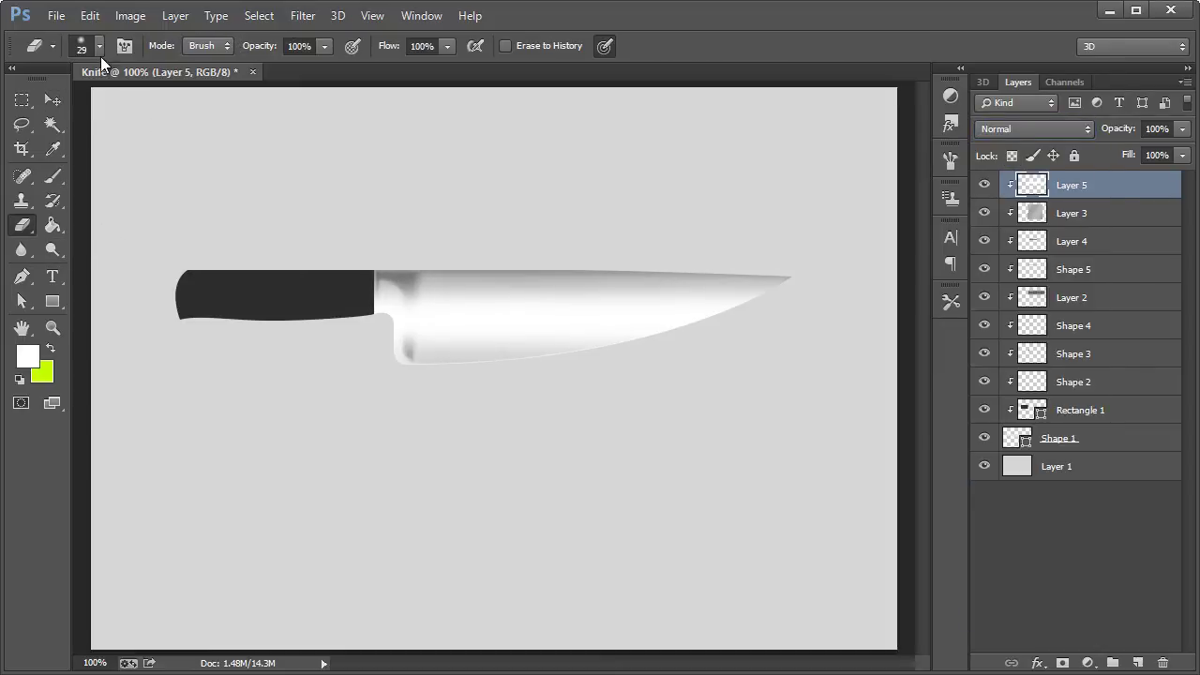
{"action": "left_click_drag", "start_coordinate": [411, 286], "coordinate": [405, 361]}
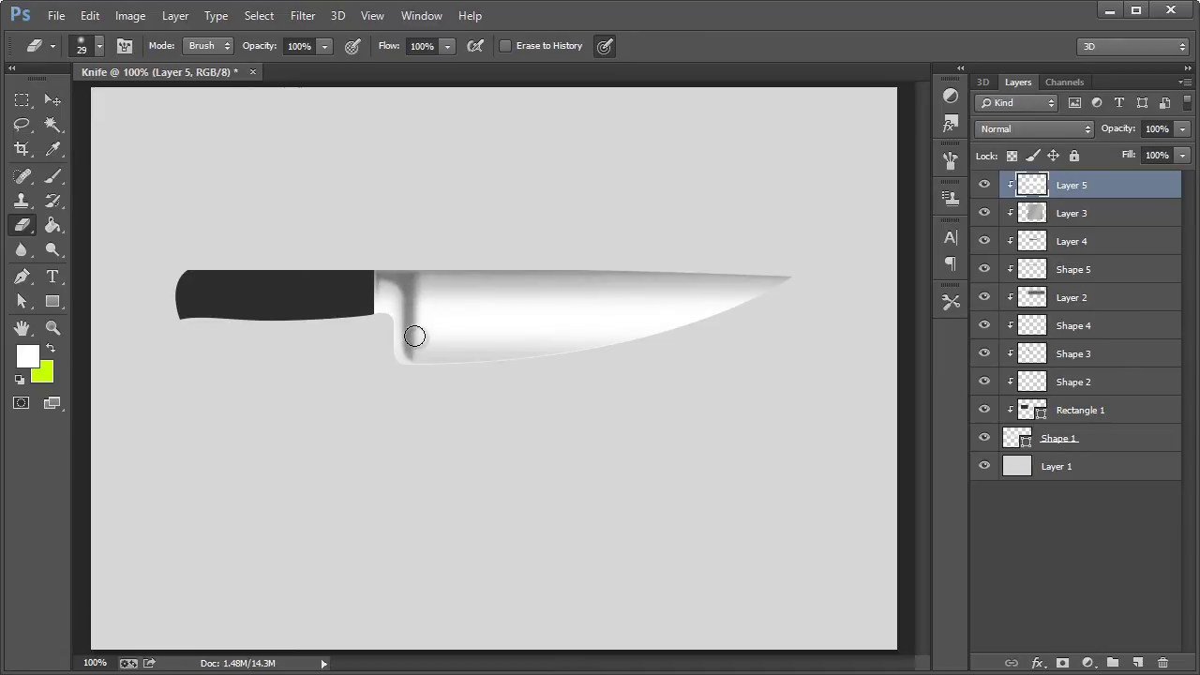
{"action": "left_click_drag", "start_coordinate": [399, 291], "coordinate": [417, 336]}
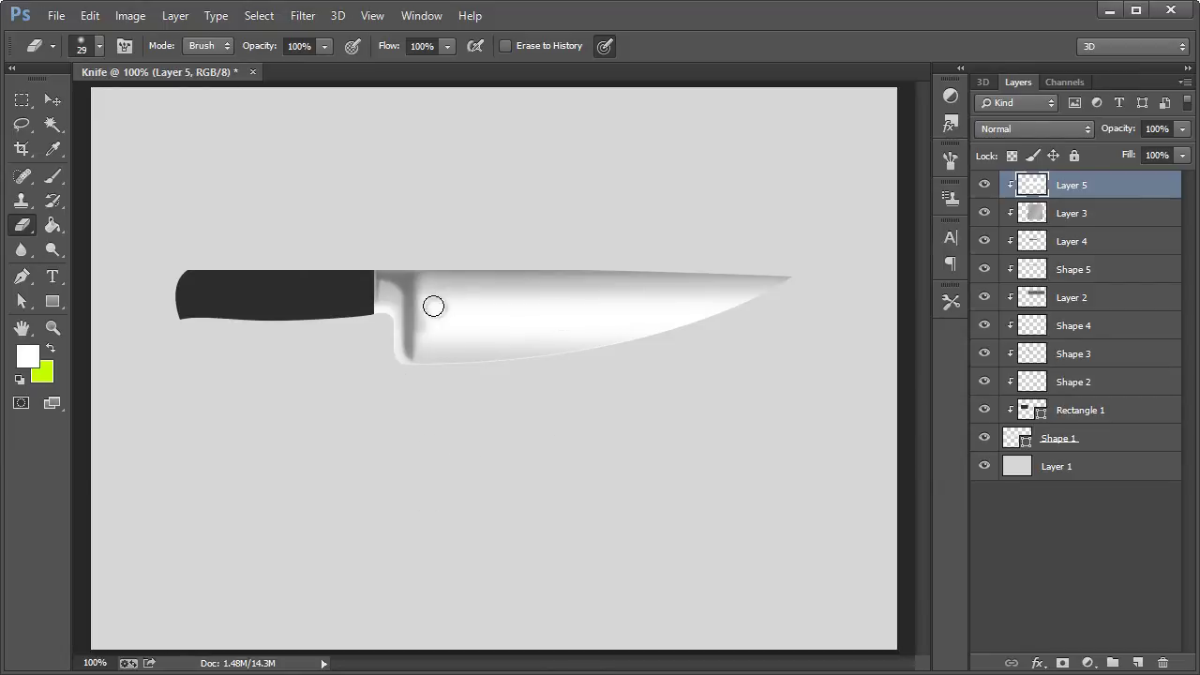
{"action": "left_click", "coordinate": [387, 294]}
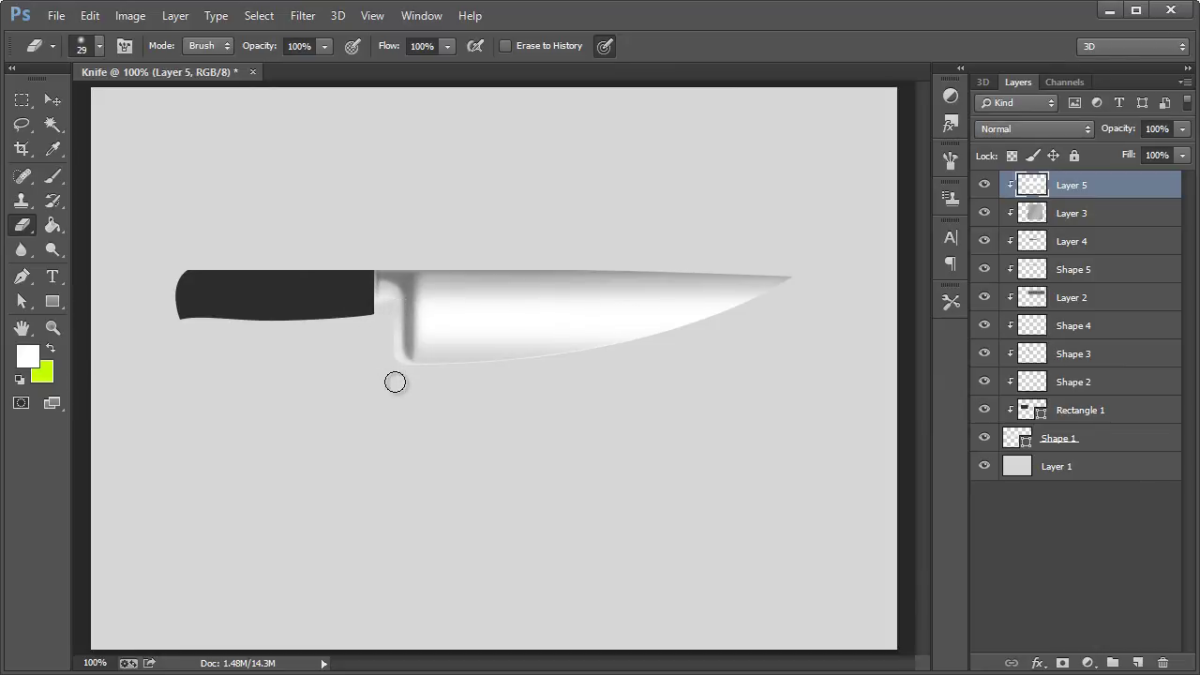
{"action": "key", "text": "ctrl+z"}
{"action": "mouse_move", "coordinate": [376, 292]}
{"action": "left_mouse_down"}
{"action": "mouse_move", "coordinate": [403, 300]}
{"action": "mouse_move", "coordinate": [386, 289]}
{"action": "left_mouse_up"}
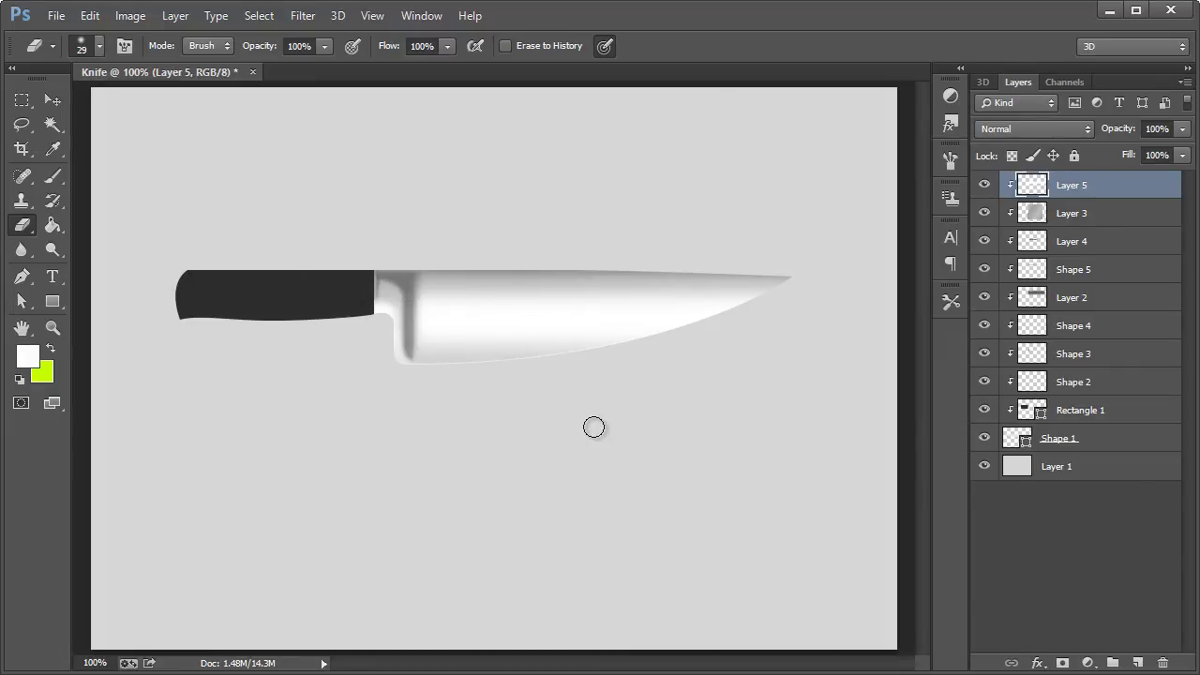
Step: Set Layer 5's opacity to 88%
{"action": "left_click", "coordinate": [1177, 133]}
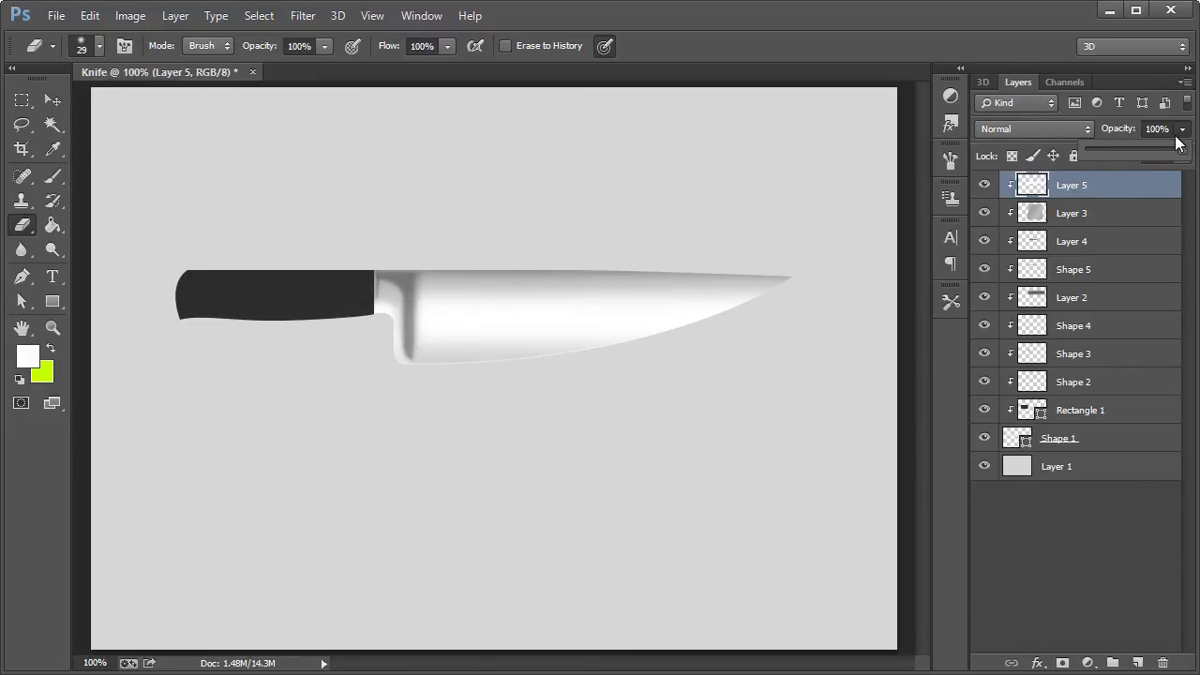
{"action": "left_click_drag", "start_coordinate": [1155, 146], "coordinate": [1151, 146]}
{"action": "left_click", "coordinate": [1114, 195]}
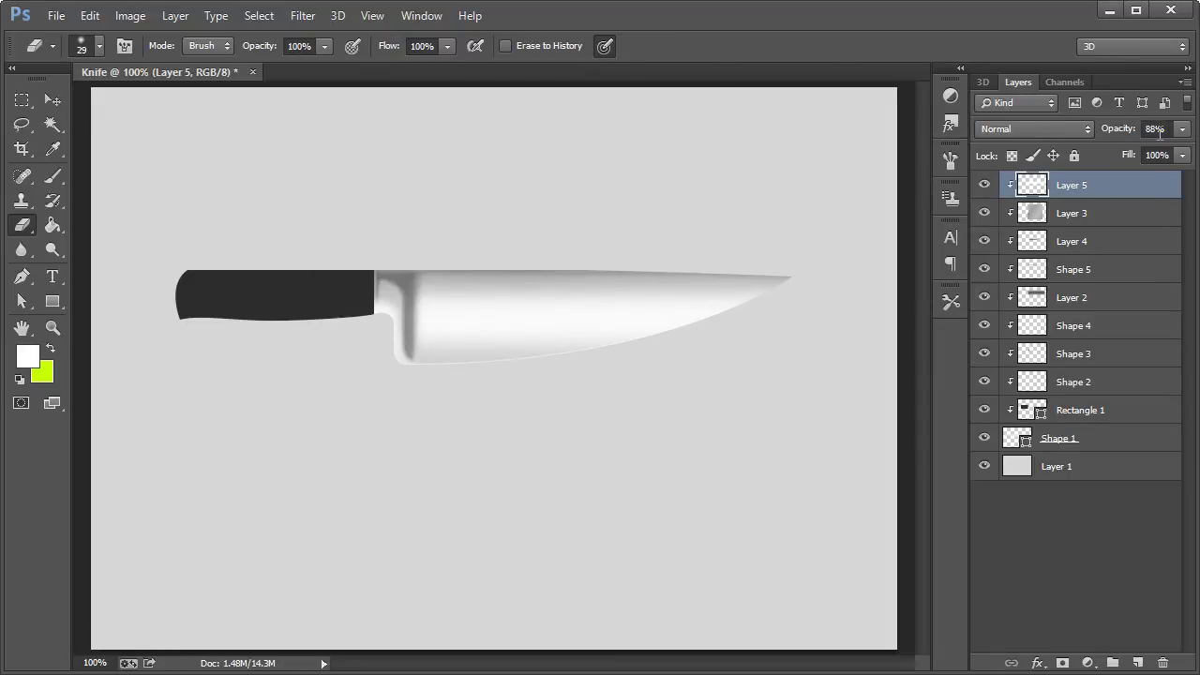
Step: Check which layer holds the bolster shading by toggling the visibility of Layer 4, Shape 2 and Shape 3
{"action": "left_click", "coordinate": [53, 100]}
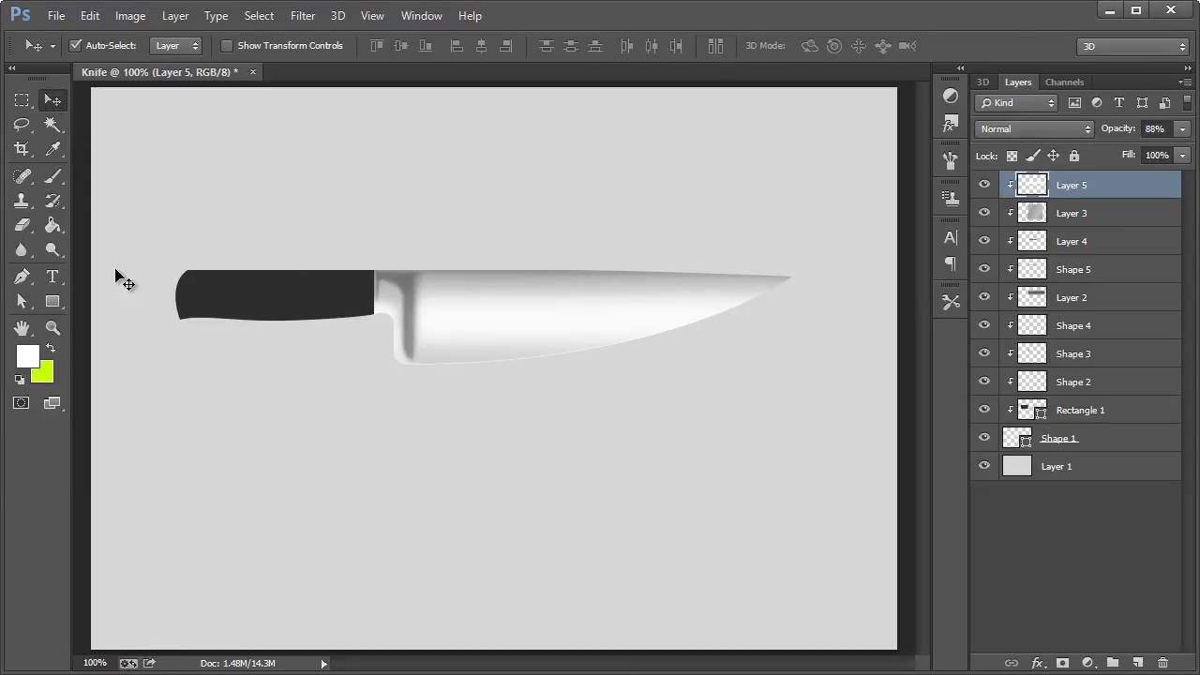
{"action": "left_click", "coordinate": [398, 275]}
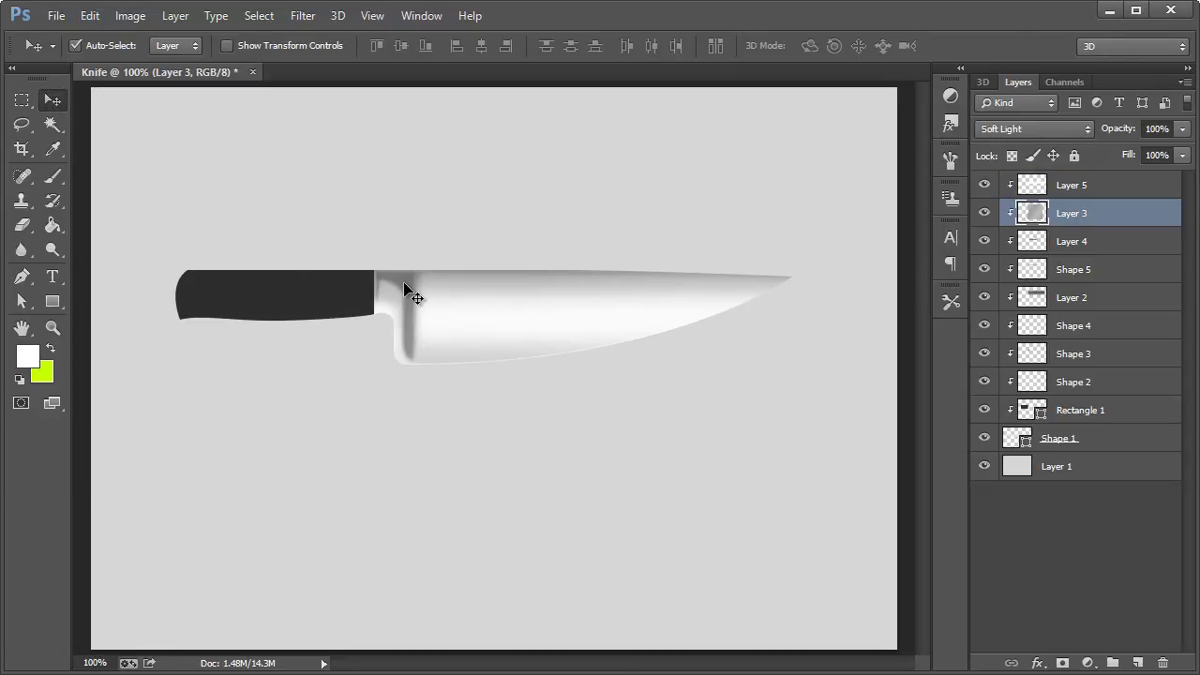
{"action": "left_click", "coordinate": [984, 241]}
{"action": "left_click", "coordinate": [984, 241]}
{"action": "left_click", "coordinate": [984, 382]}
{"action": "left_click", "coordinate": [985, 382]}
{"action": "left_click", "coordinate": [985, 353]}
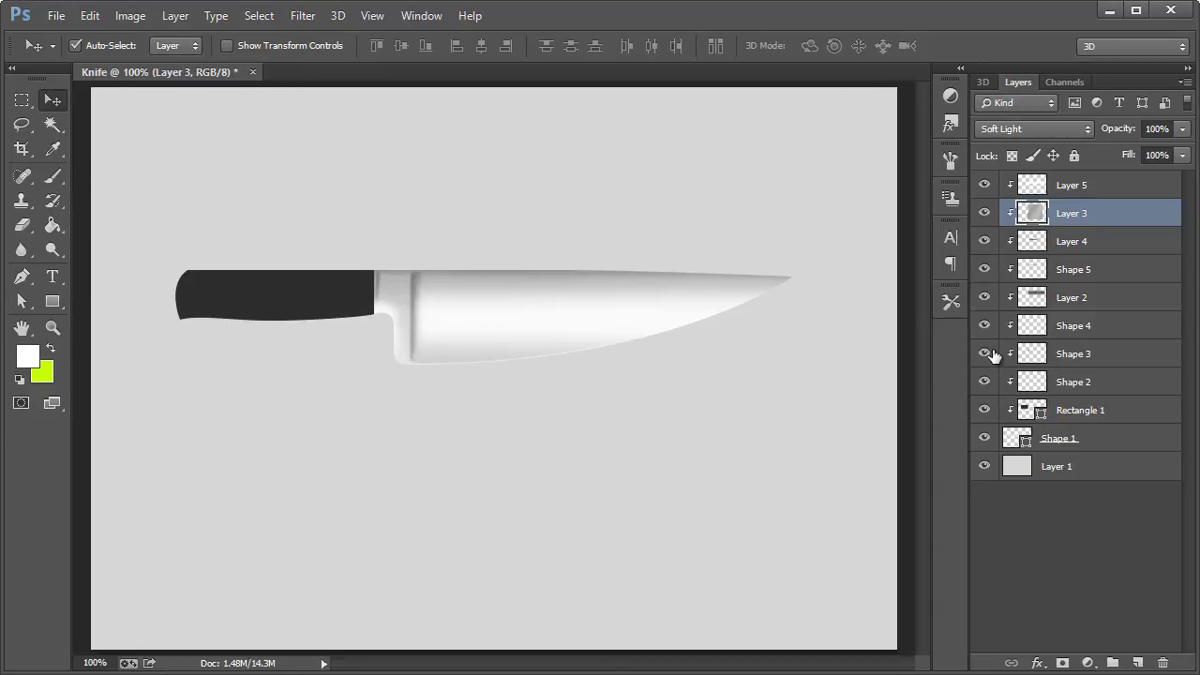
{"action": "left_click", "coordinate": [985, 354]}
Step: Soften the upper end of the Shape 3 bolster shading with a 71 px soft eraser
{"action": "left_click", "coordinate": [1048, 353]}
{"action": "left_click", "coordinate": [32, 226]}
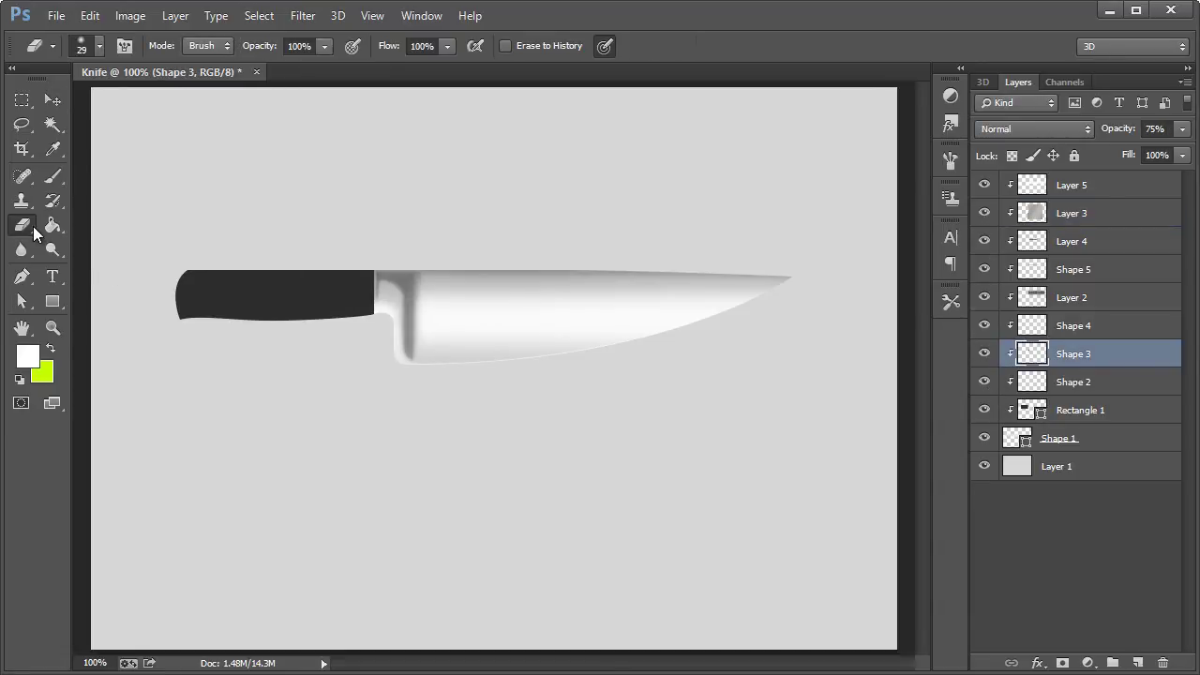
{"action": "left_click", "coordinate": [98, 48]}
{"action": "left_click_drag", "start_coordinate": [121, 103], "coordinate": [144, 103]}
{"action": "left_click", "coordinate": [397, 276]}
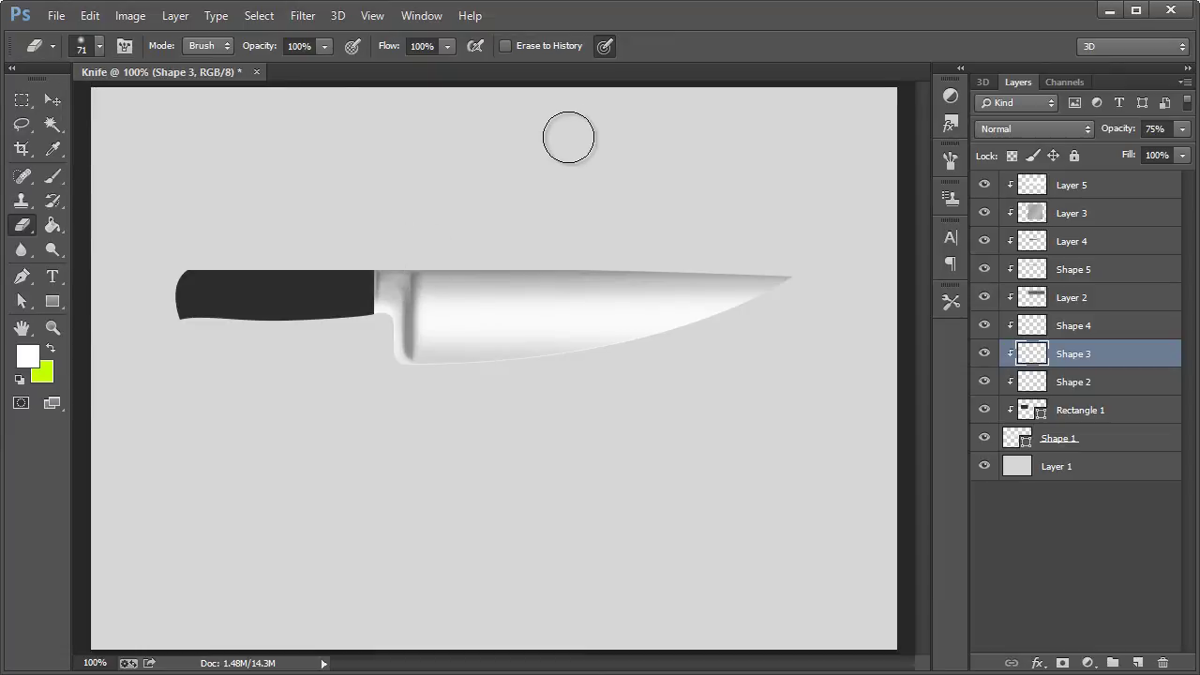
Step: Set the soft eraser's size to 62 px for work on the Shape 3 bolster shading
{"action": "left_click", "coordinate": [98, 48]}
{"action": "left_click_drag", "start_coordinate": [145, 103], "coordinate": [165, 106]}
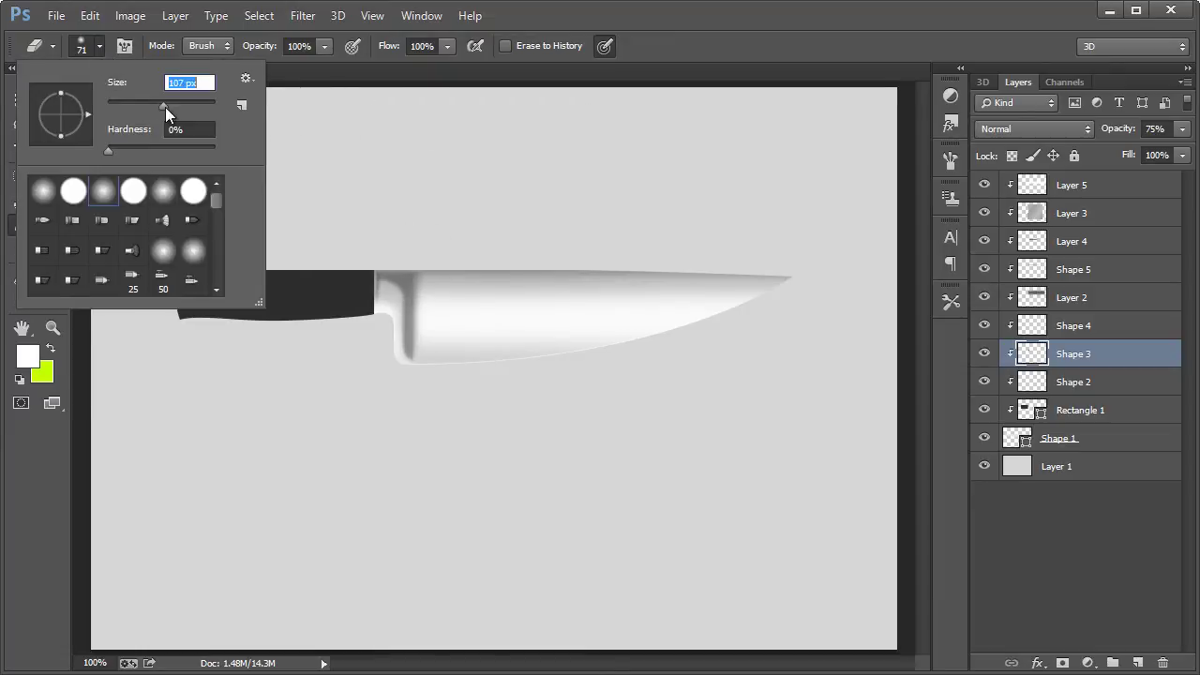
{"action": "left_click", "coordinate": [416, 218]}
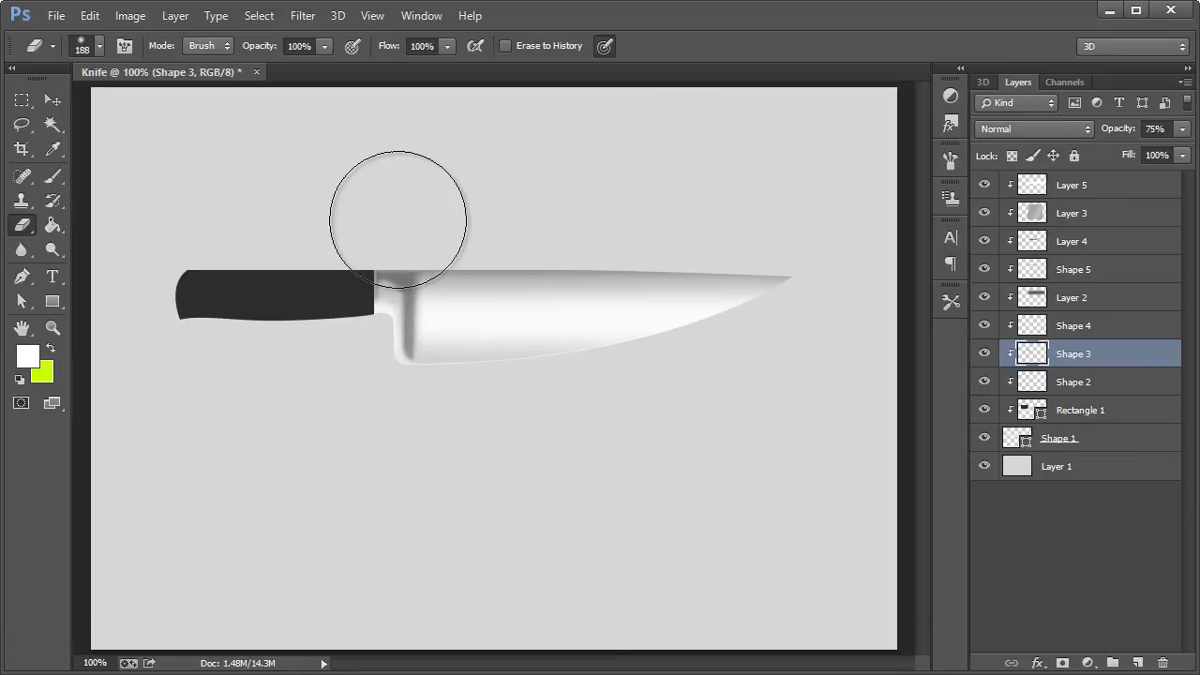
{"action": "left_click", "coordinate": [97, 48]}
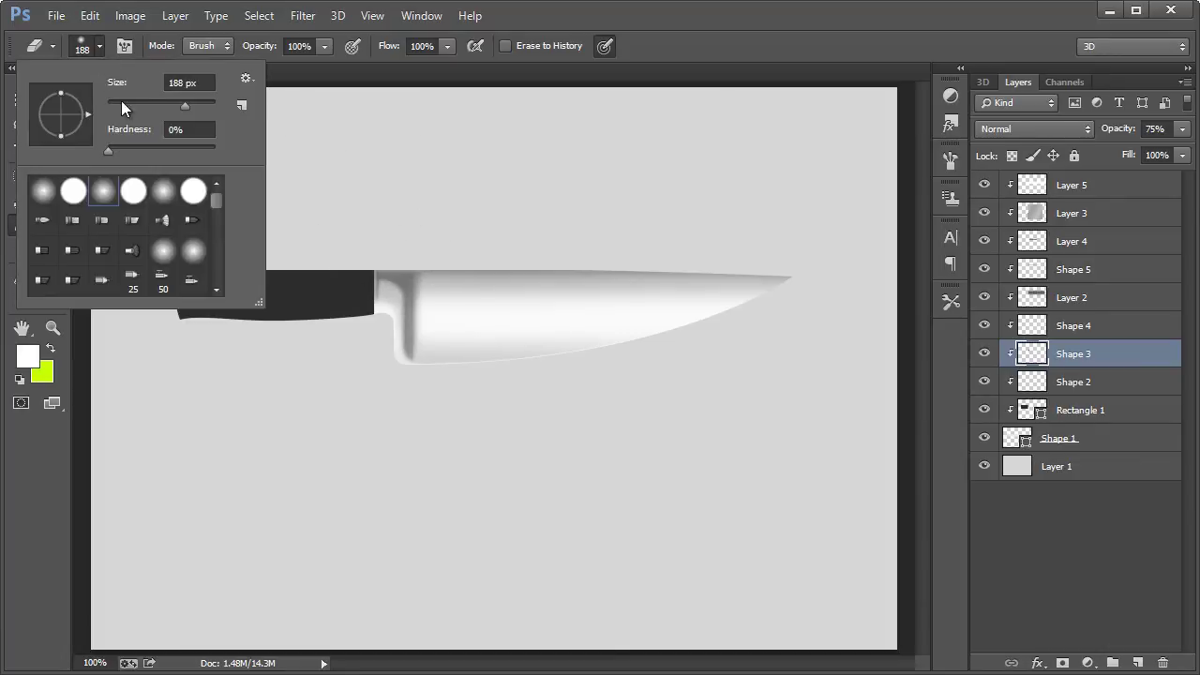
{"action": "left_click_drag", "start_coordinate": [158, 105], "coordinate": [140, 101]}
{"action": "left_click", "coordinate": [519, 22]}
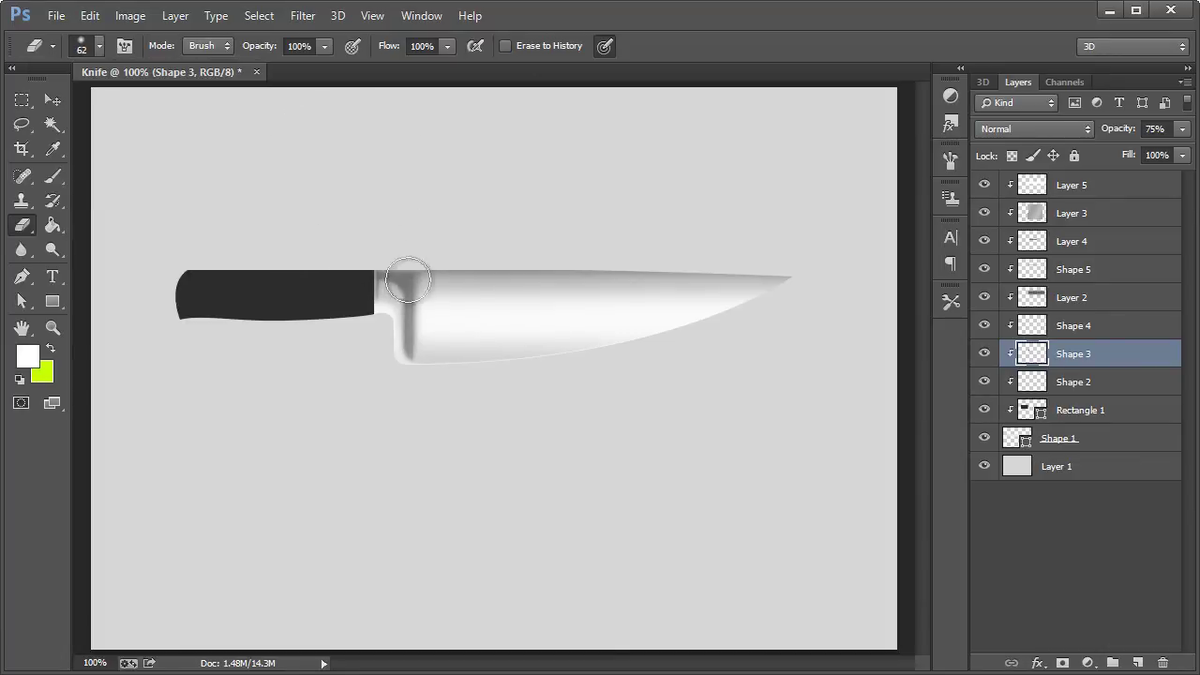
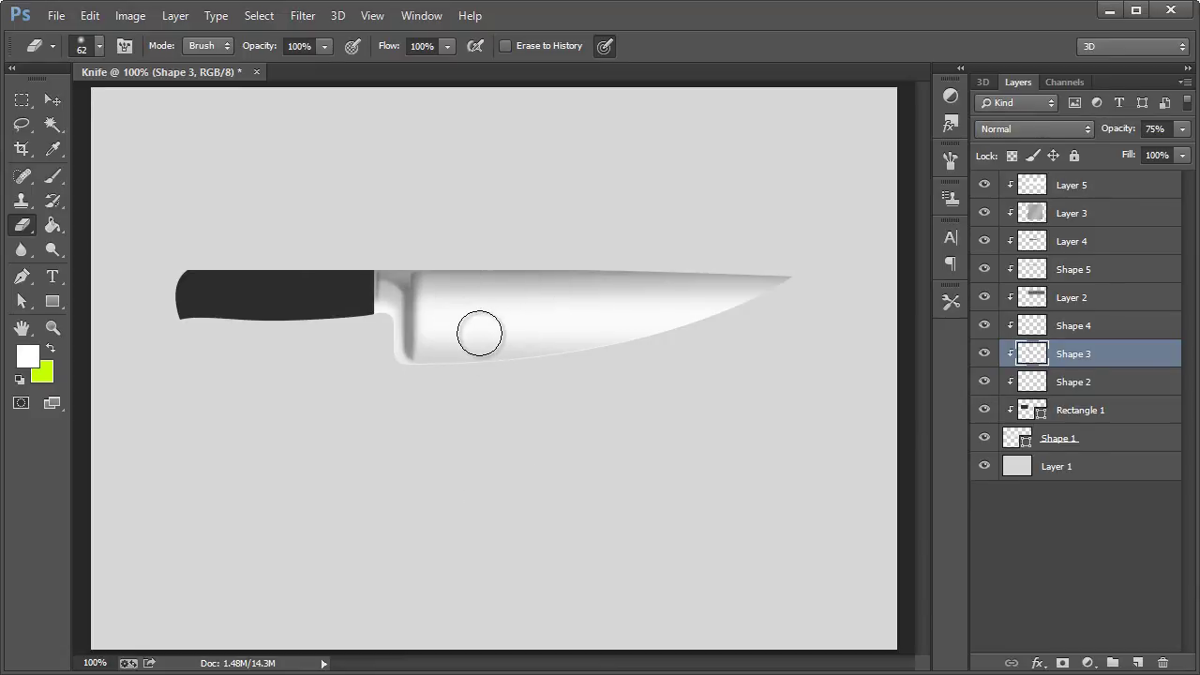
Step: With the Pen tool in Shape mode, draw a closed facet about 209 × 19 px along the handle's upper edge, directly above Shape 1
{"action": "left_click", "coordinate": [59, 329]}
{"action": "left_click", "coordinate": [243, 297]}
{"action": "left_click", "coordinate": [206, 297]}
{"action": "right_click", "coordinate": [300, 362]}
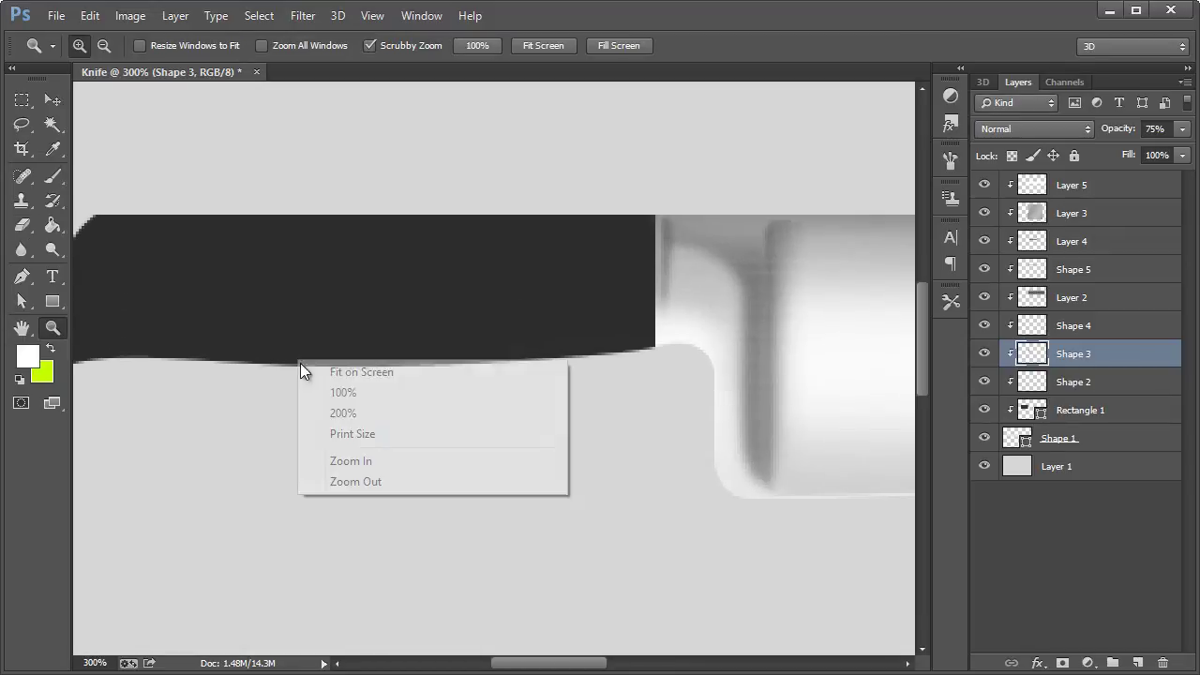
{"action": "left_click", "coordinate": [318, 482]}
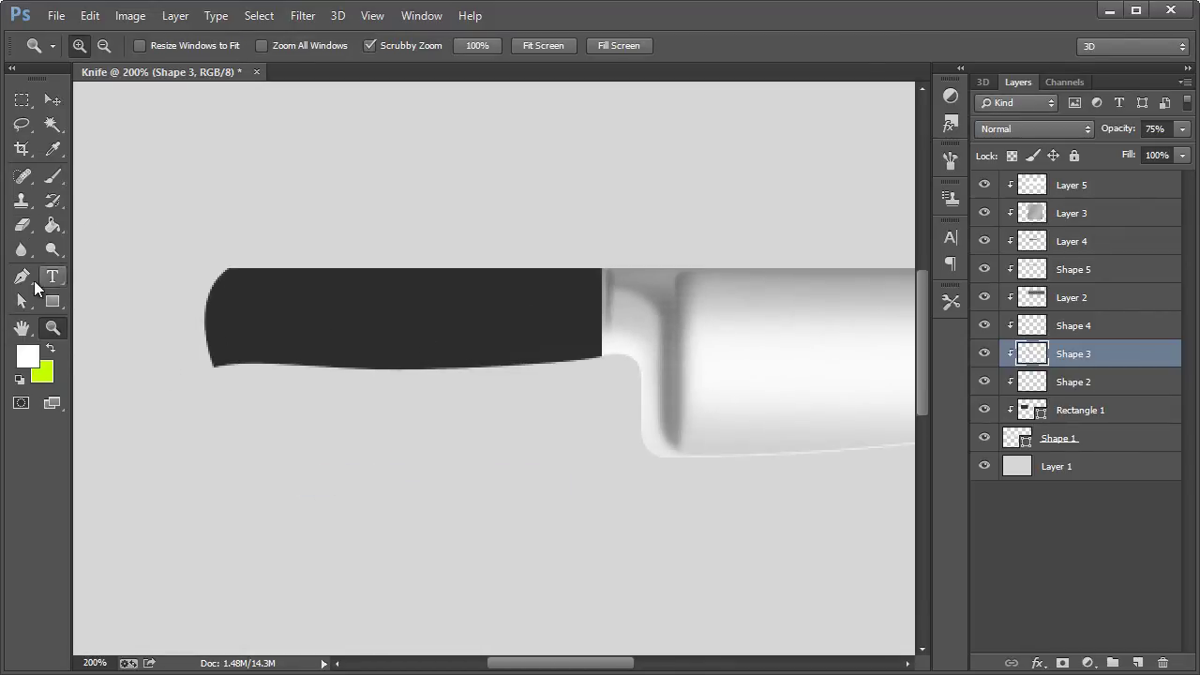
{"action": "left_click", "coordinate": [23, 276]}
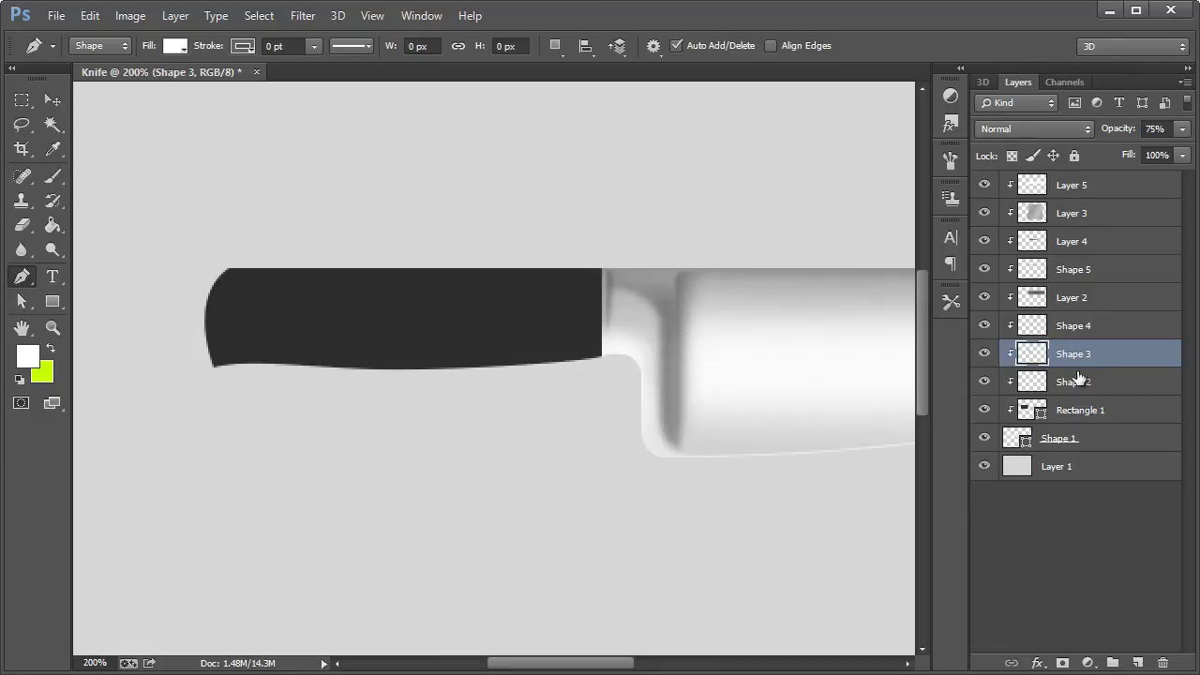
{"action": "left_click", "coordinate": [1068, 446]}
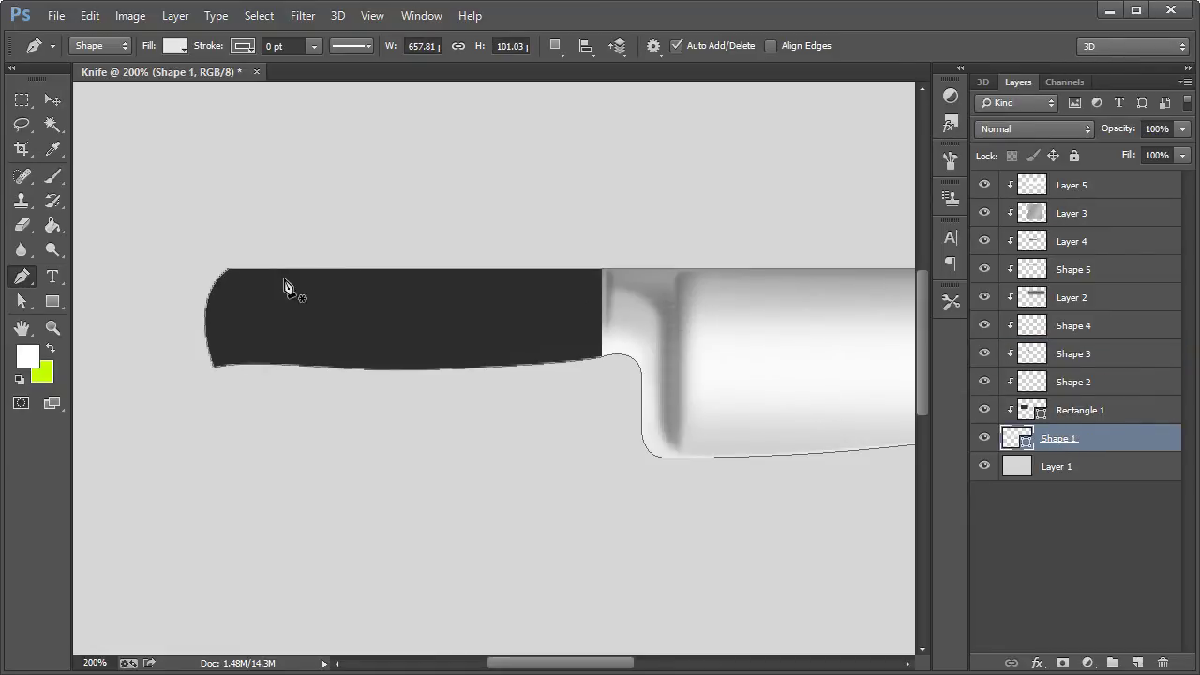
{"action": "left_click", "coordinate": [225, 262]}
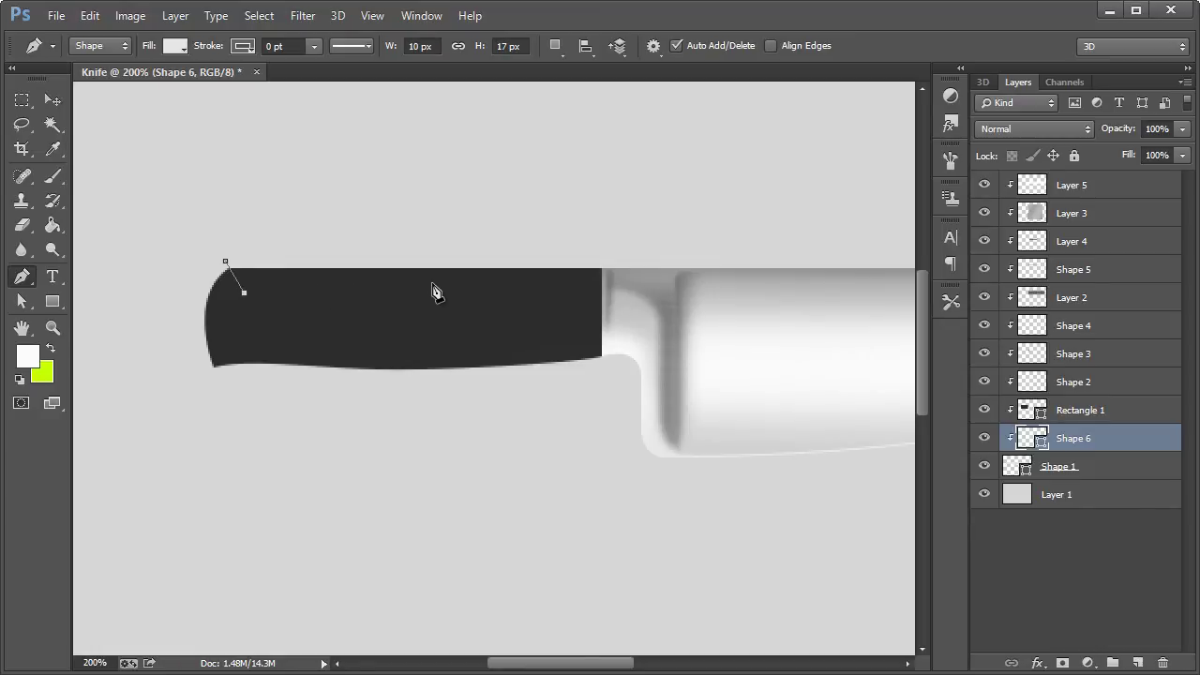
{"action": "left_click_drag", "start_coordinate": [531, 286], "coordinate": [580, 278]}
{"action": "key", "text": "ctrl+z"}
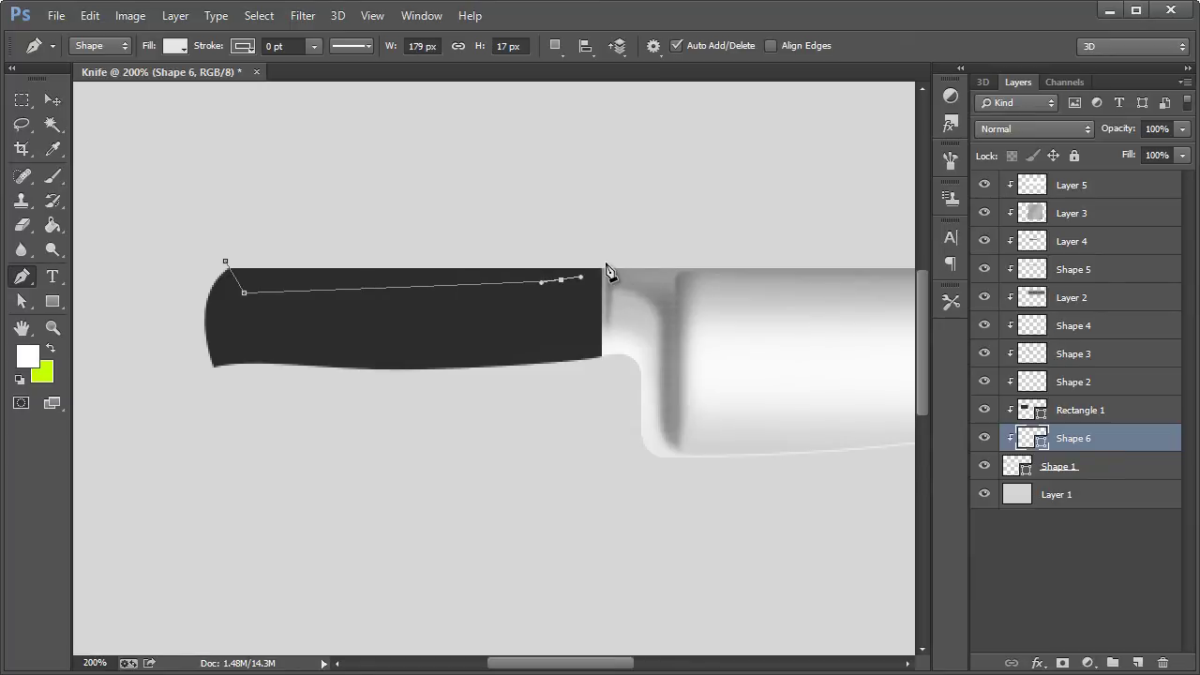
{"action": "key", "text": "ctrl+z"}
{"action": "left_click", "coordinate": [615, 264]}
{"action": "left_click_drag", "start_coordinate": [343, 257], "coordinate": [272, 255]}
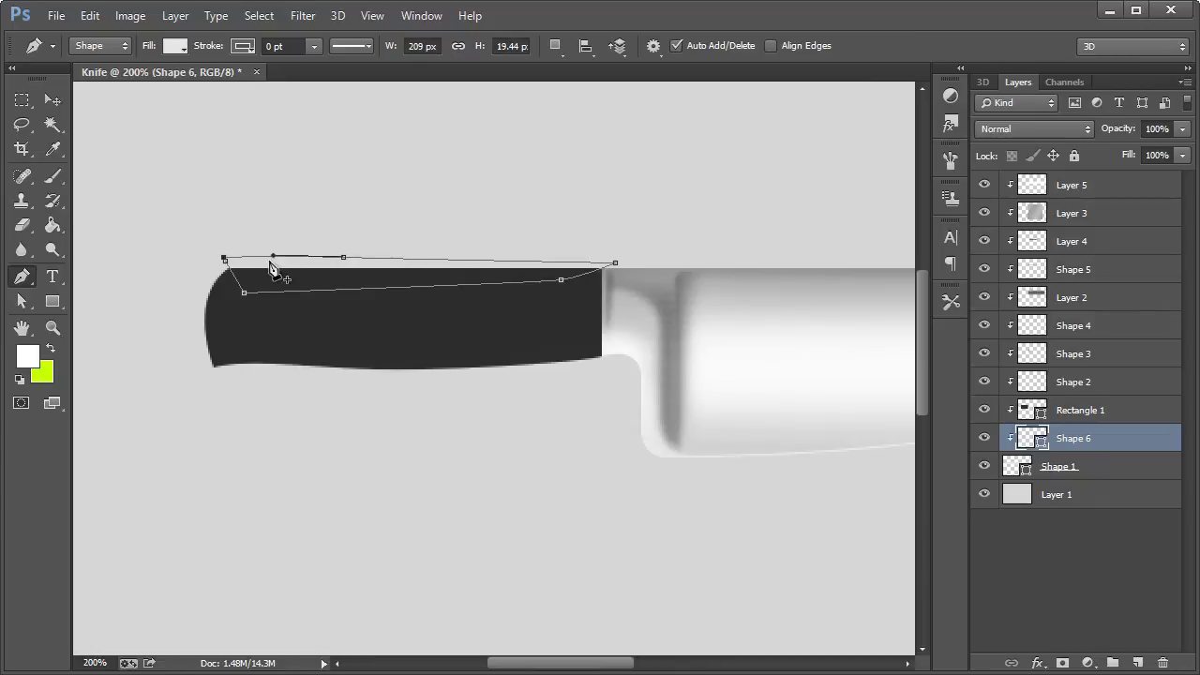
{"action": "left_click", "coordinate": [225, 259]}
Step: Move the Shape 6 facet layer above Rectangle 1 and set its fill colour to #3b3b3b
{"action": "left_click_drag", "start_coordinate": [1102, 445], "coordinate": [1111, 405]}
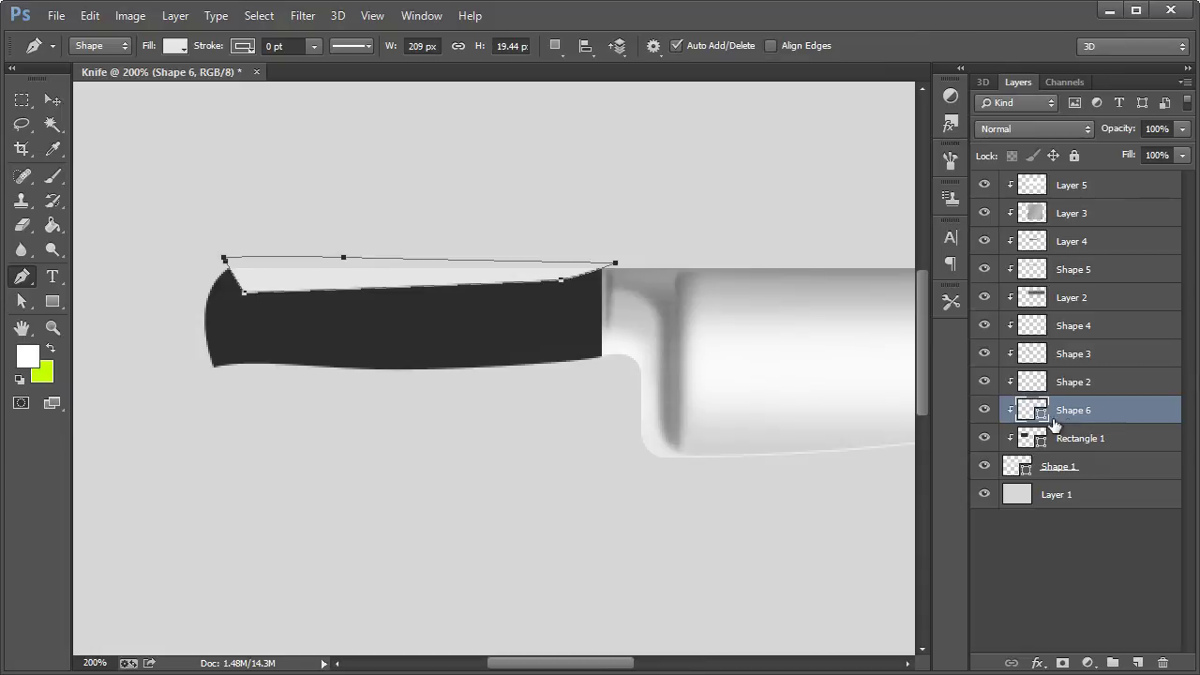
{"action": "double_click", "coordinate": [1035, 409]}
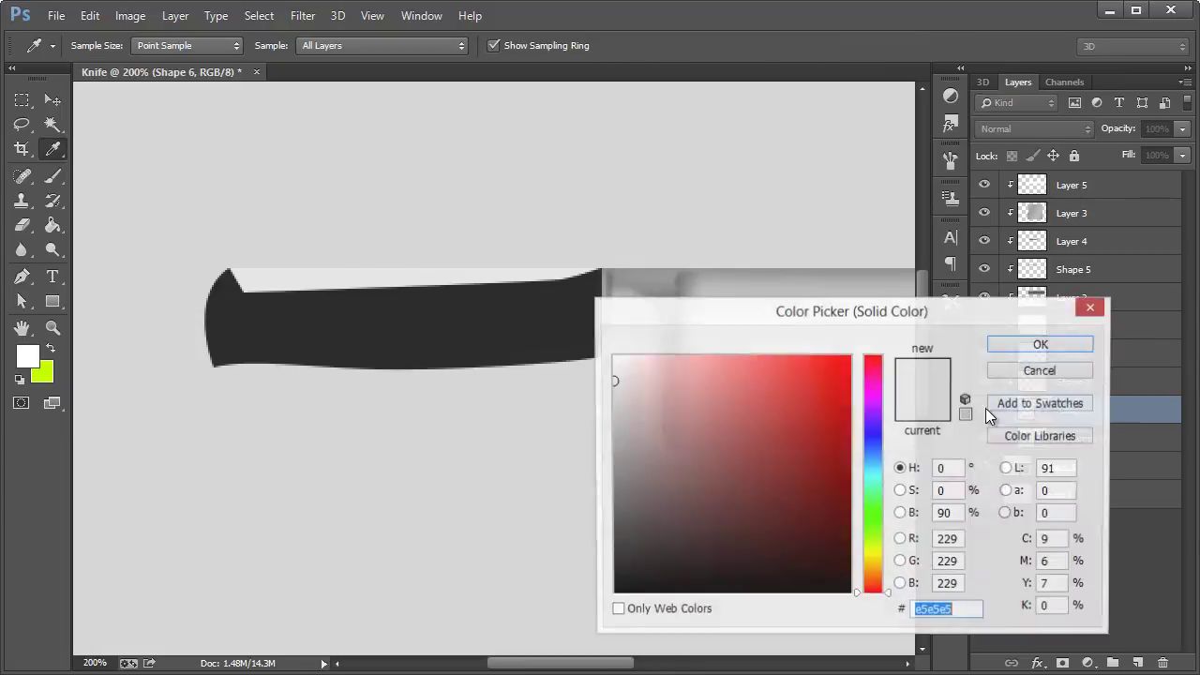
{"action": "left_click", "coordinate": [613, 451]}
{"action": "mouse_move", "coordinate": [657, 482]}
{"action": "left_mouse_down"}
{"action": "mouse_move", "coordinate": [586, 512]}
{"action": "mouse_move", "coordinate": [634, 535]}
{"action": "mouse_move", "coordinate": [624, 536]}
{"action": "left_mouse_up"}
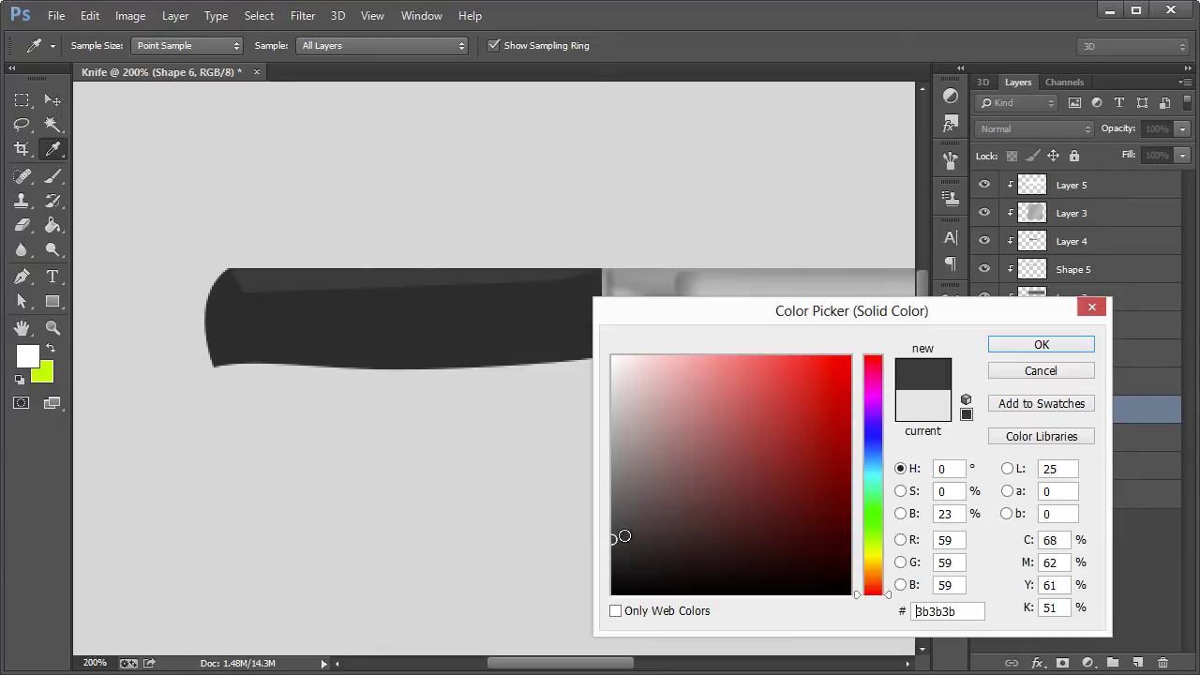
{"action": "left_click", "coordinate": [1022, 347]}
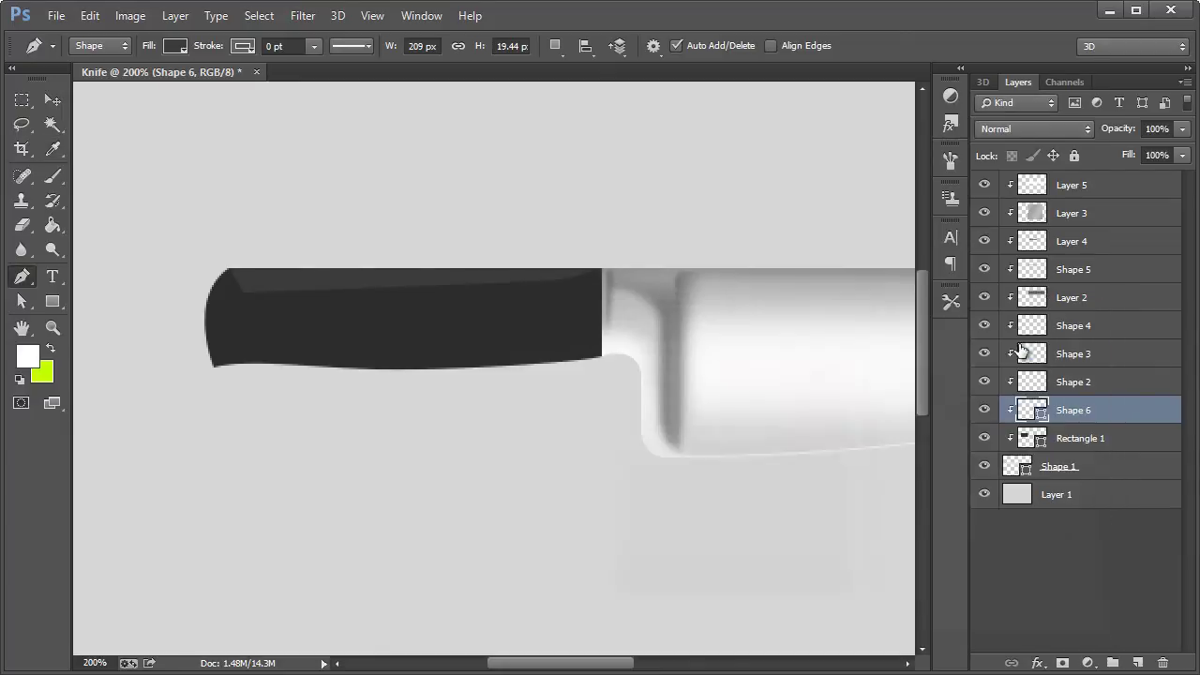
Step: Draw a closed curved facet about 37 × 78 px over the handle's butt end, starting at the upper facet's corner
{"action": "left_click", "coordinate": [246, 290]}
{"action": "key", "text": "ctrl+z"}
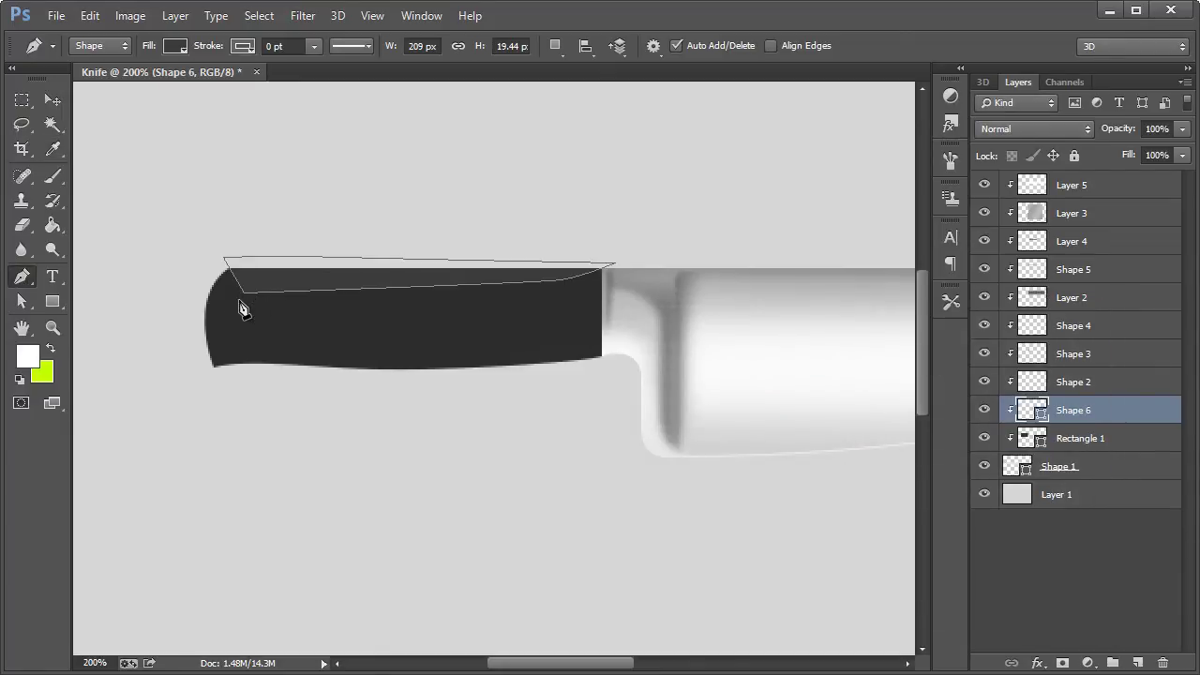
{"action": "left_click", "coordinate": [247, 290]}
{"action": "left_click_drag", "start_coordinate": [211, 379], "coordinate": [211, 441]}
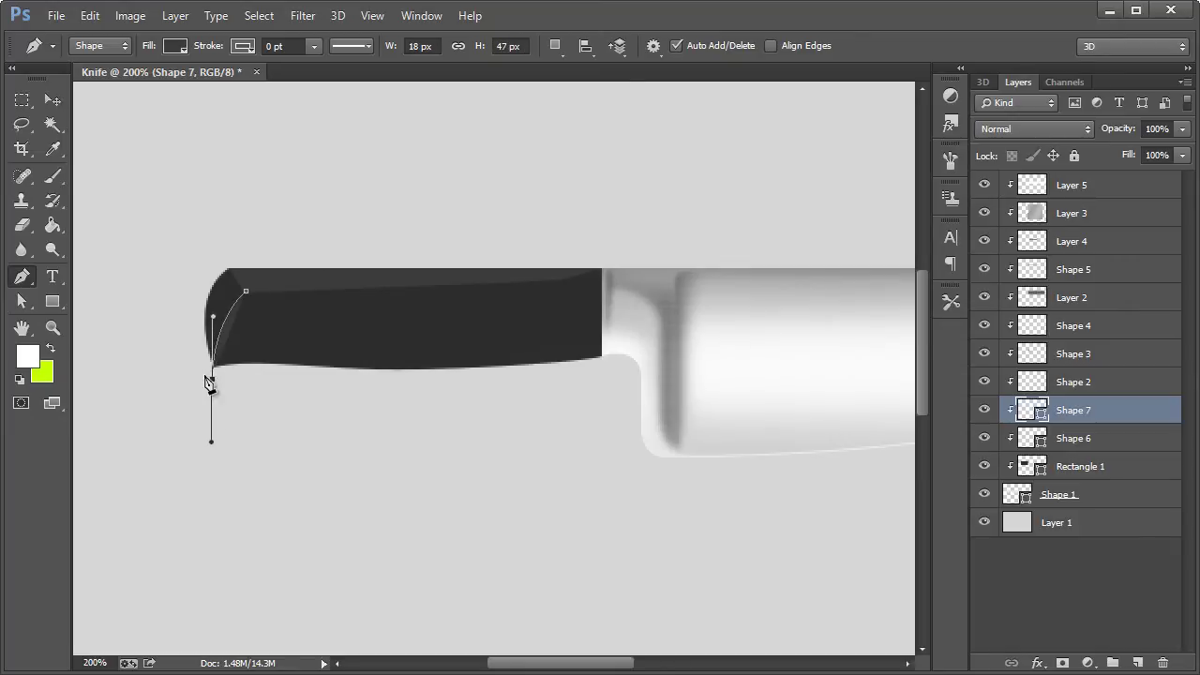
{"action": "left_click_drag", "start_coordinate": [178, 321], "coordinate": [189, 283]}
{"action": "left_click", "coordinate": [221, 255]}
{"action": "left_click", "coordinate": [246, 290]}
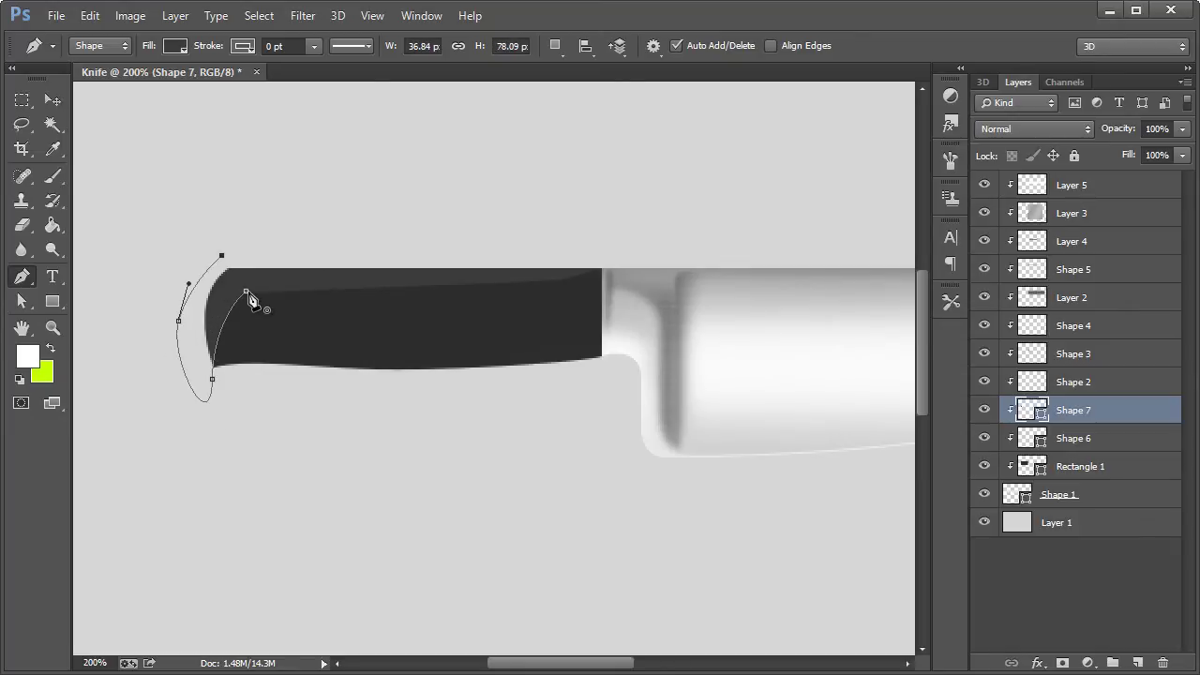
Step: Set the fill colour of the butt-end facet, Shape 7, to black
{"action": "double_click", "coordinate": [1038, 417]}
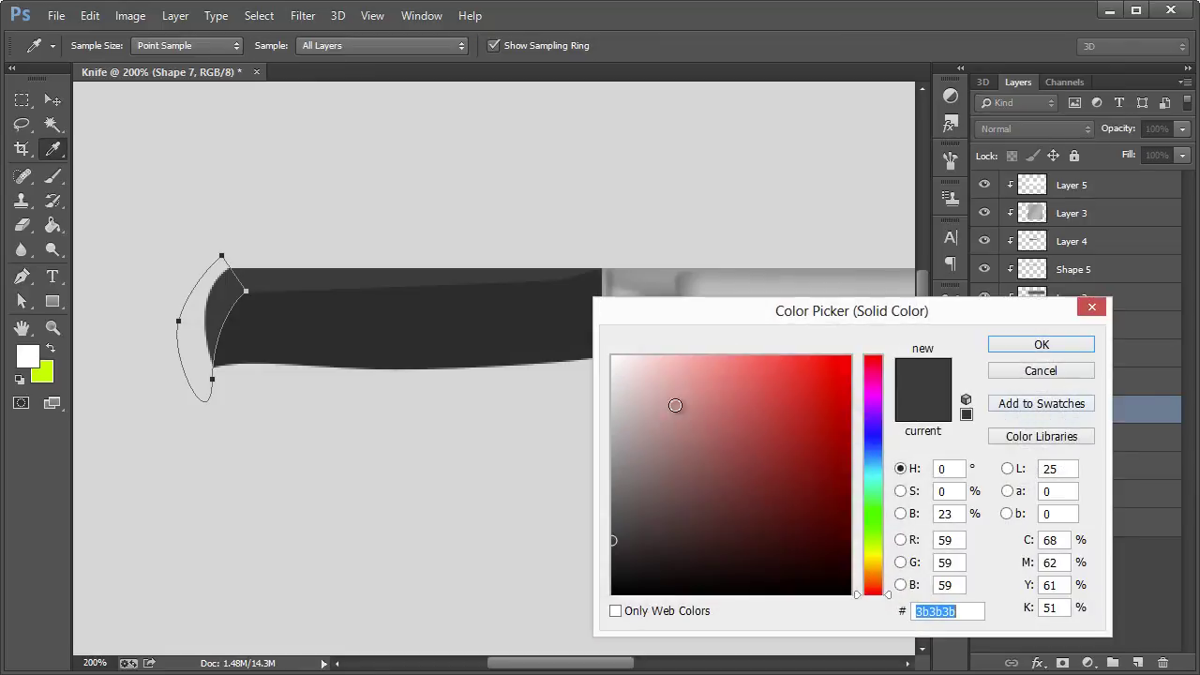
{"action": "left_click_drag", "start_coordinate": [676, 406], "coordinate": [554, 640]}
{"action": "left_click", "coordinate": [1004, 344]}
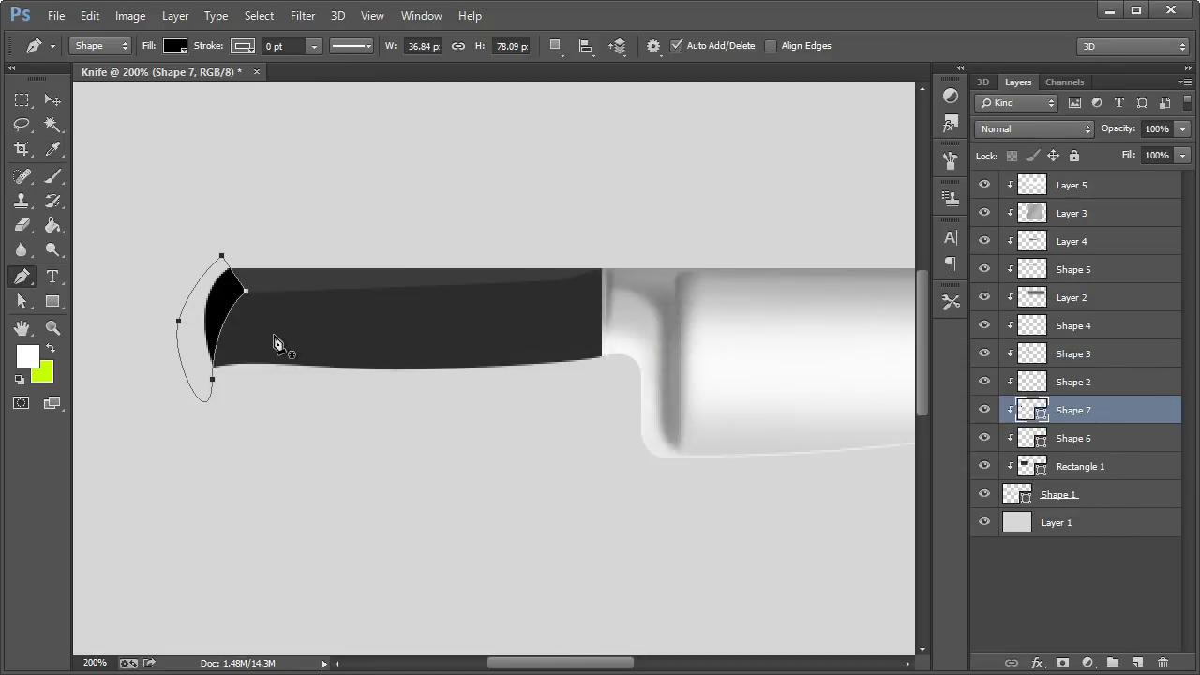
Step: Draw a closed curved facet about 236 × 24 px along the handle's lower edge with the Pen tool
{"action": "left_click", "coordinate": [199, 371]}
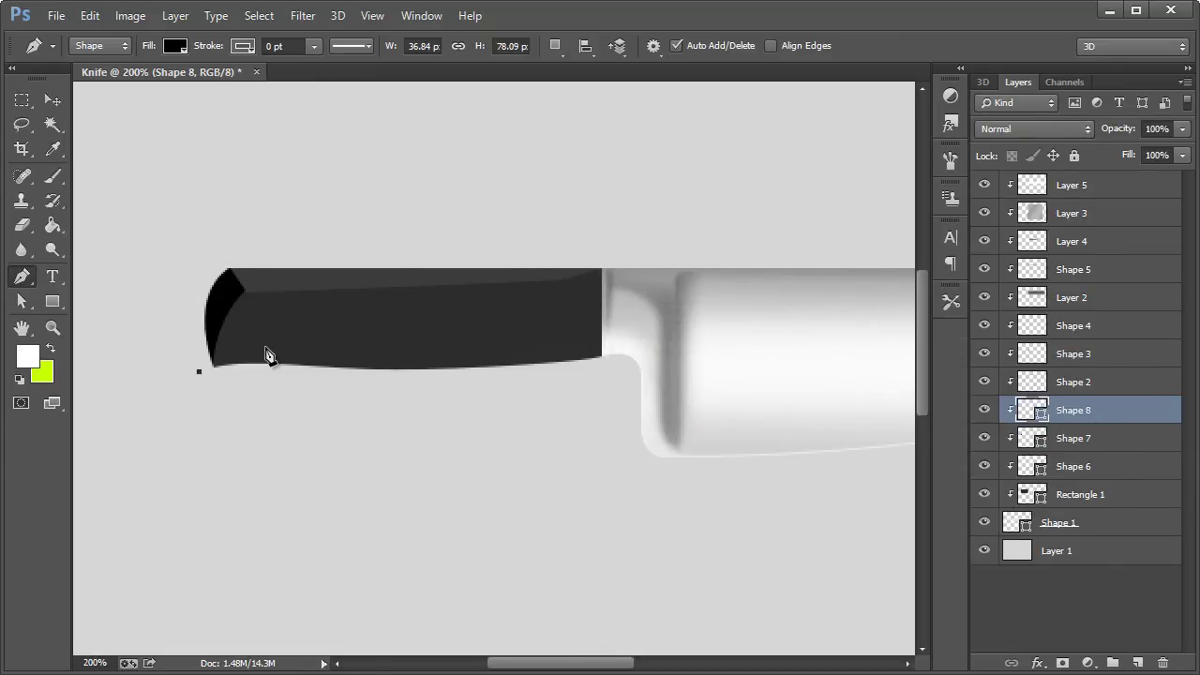
{"action": "left_click_drag", "start_coordinate": [266, 348], "coordinate": [295, 343]}
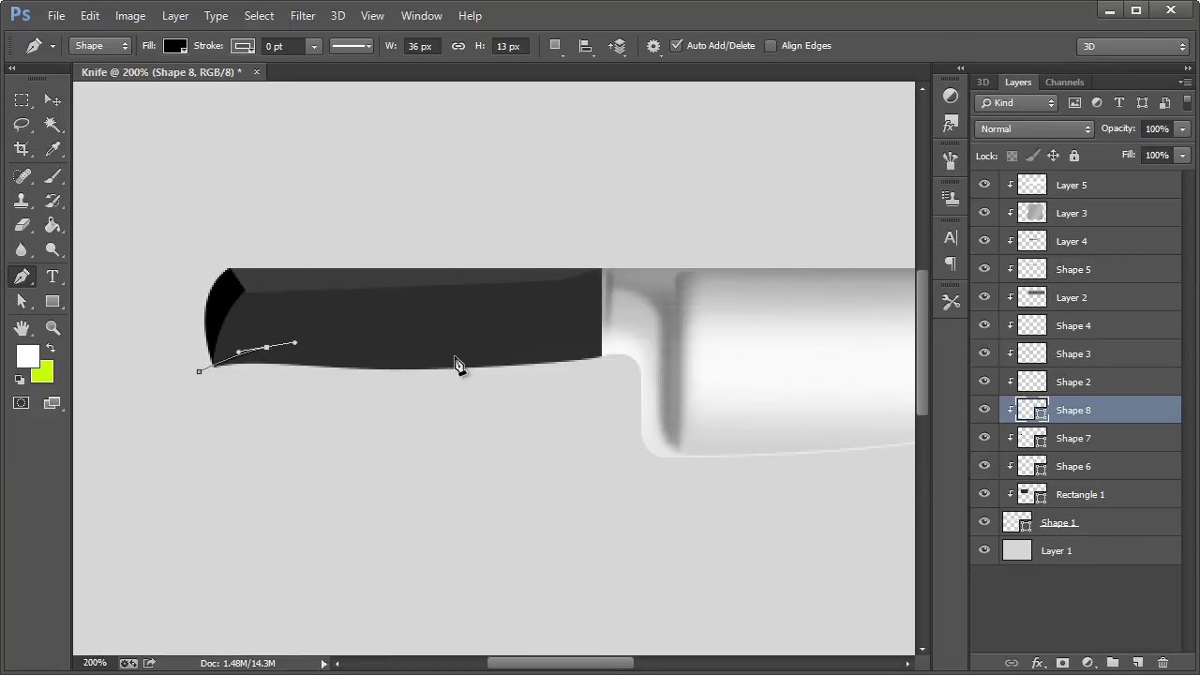
{"action": "left_click_drag", "start_coordinate": [444, 357], "coordinate": [524, 356]}
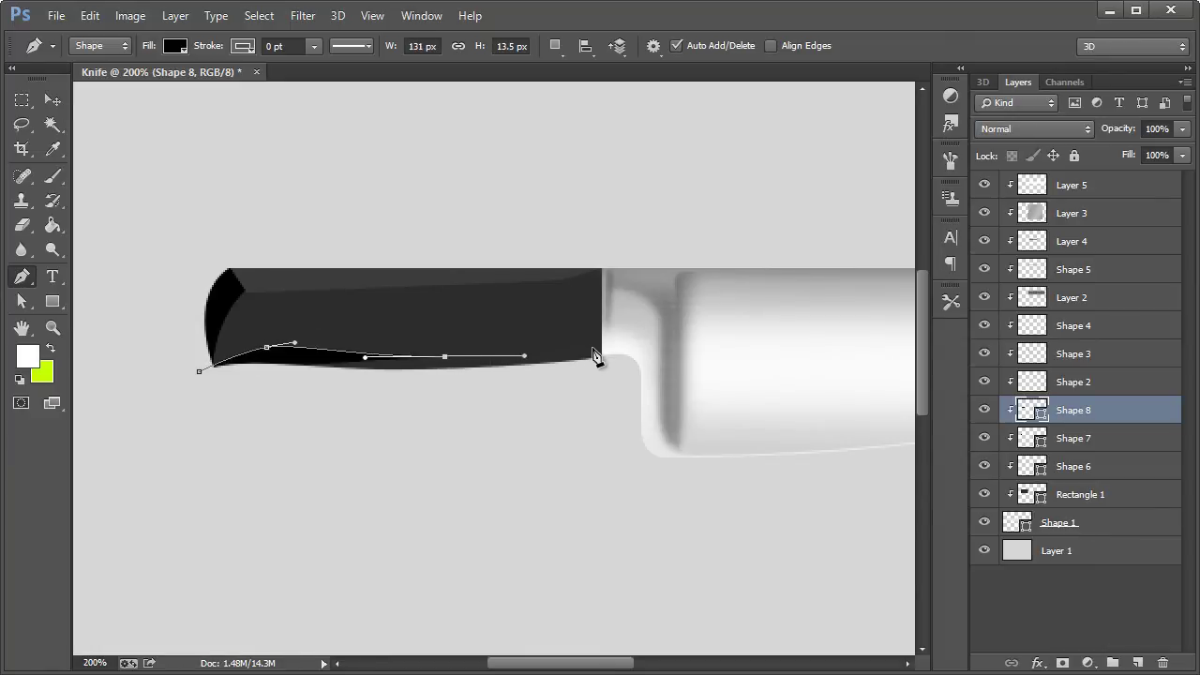
{"action": "left_click_drag", "start_coordinate": [608, 358], "coordinate": [423, 394]}
{"action": "left_click", "coordinate": [240, 384]}
{"action": "left_click", "coordinate": [199, 372]}
{"action": "right_click", "coordinate": [280, 438]}
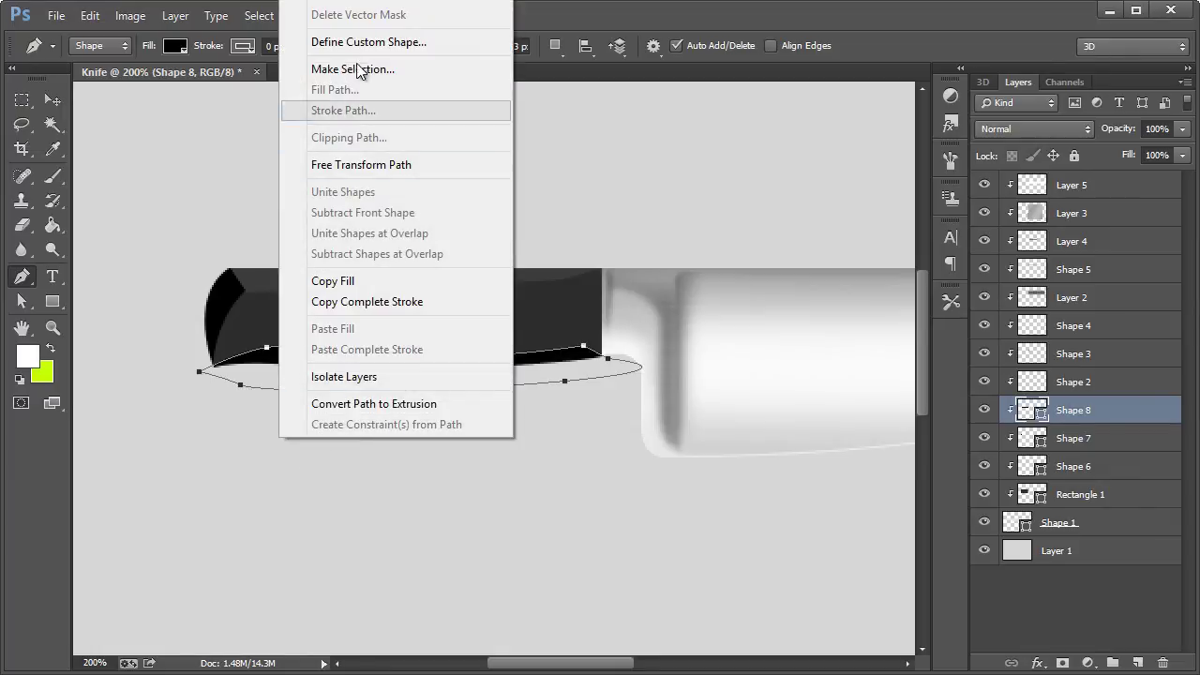
{"action": "left_click", "coordinate": [656, 34]}
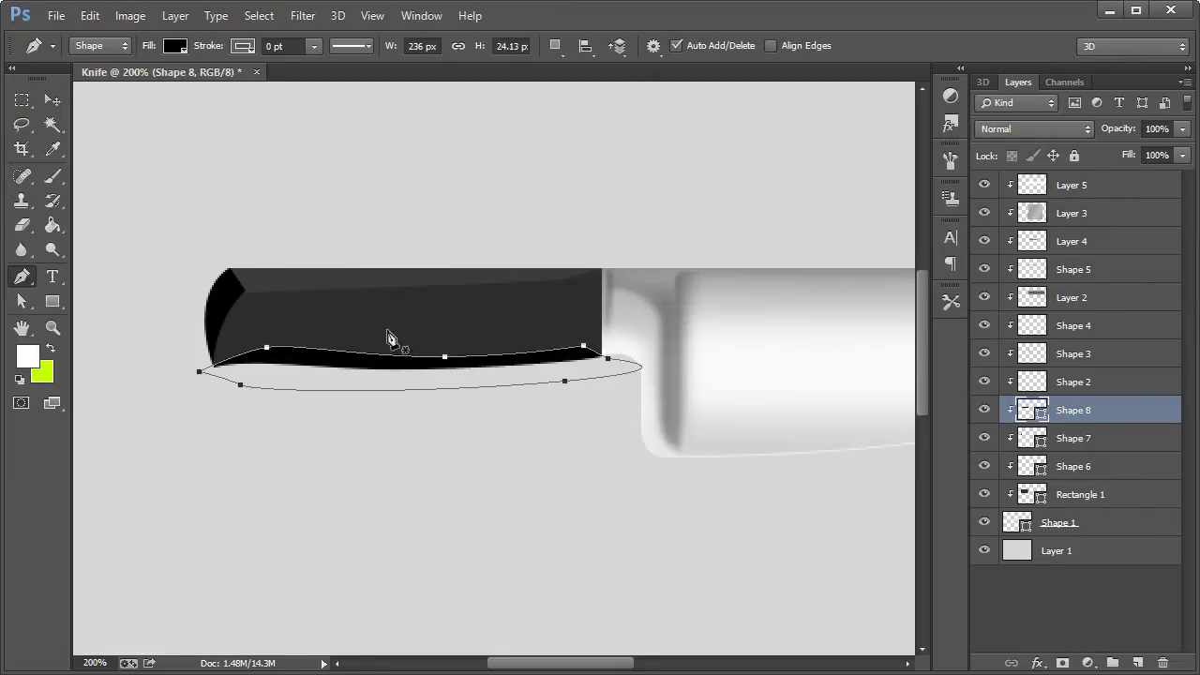
{"action": "key", "text": "Return"}
Step: Set the fill colour of the lower handle facet, Shape 8, to #222222
{"action": "key", "text": "ctrl+minus"}
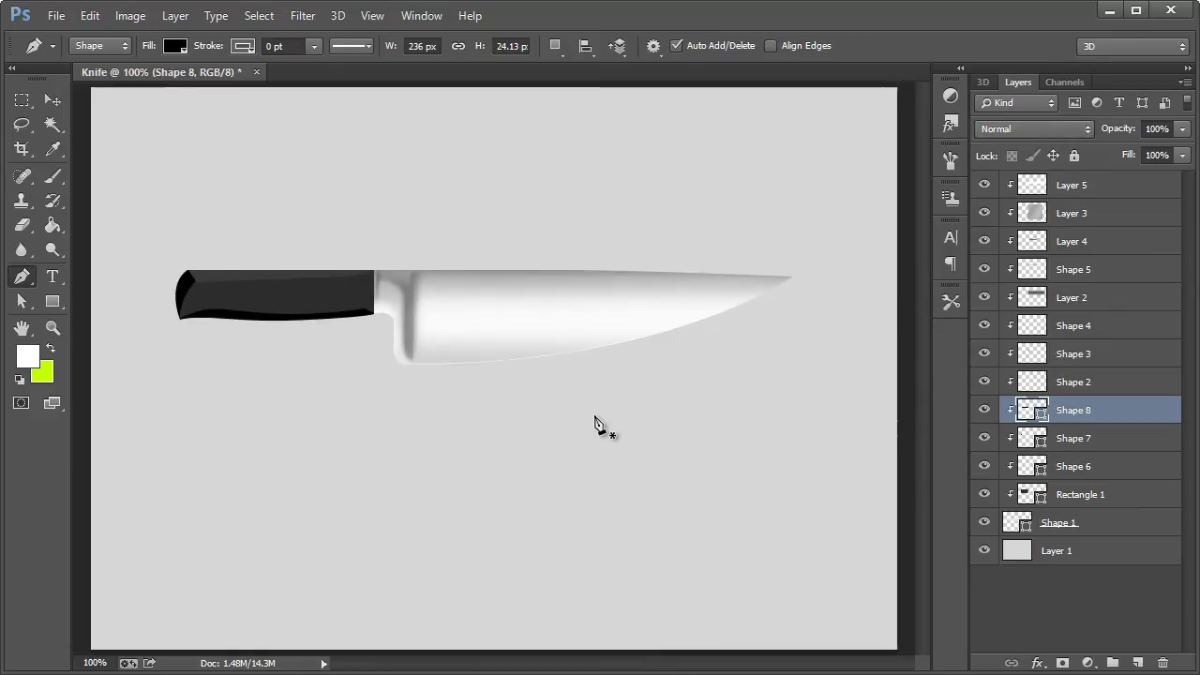
{"action": "double_click", "coordinate": [1036, 411]}
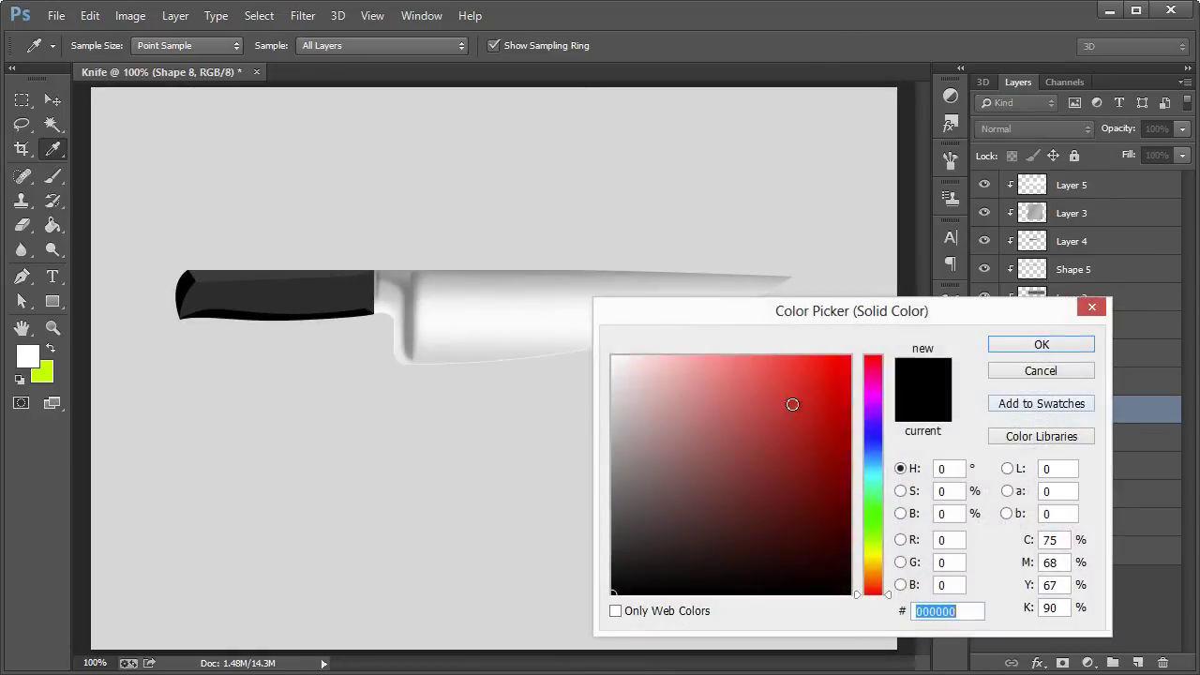
{"action": "mouse_move", "coordinate": [629, 485]}
{"action": "left_mouse_down"}
{"action": "mouse_move", "coordinate": [602, 529]}
{"action": "mouse_move", "coordinate": [615, 562]}
{"action": "left_mouse_up"}
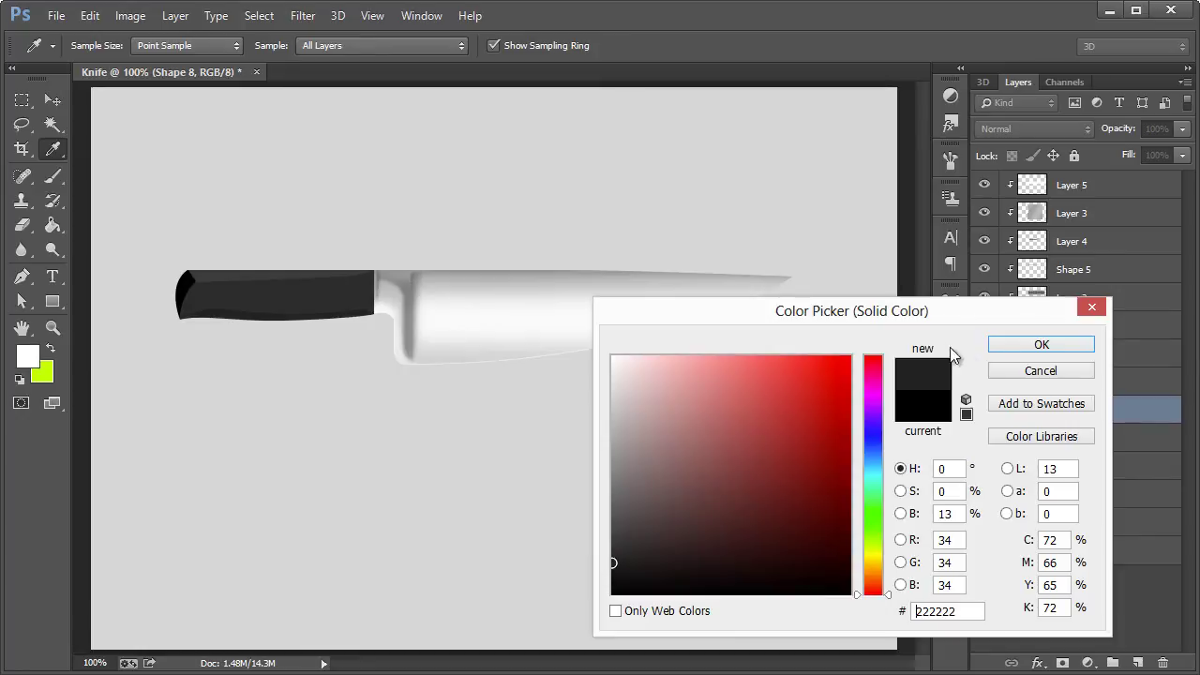
{"action": "left_click", "coordinate": [1005, 349]}
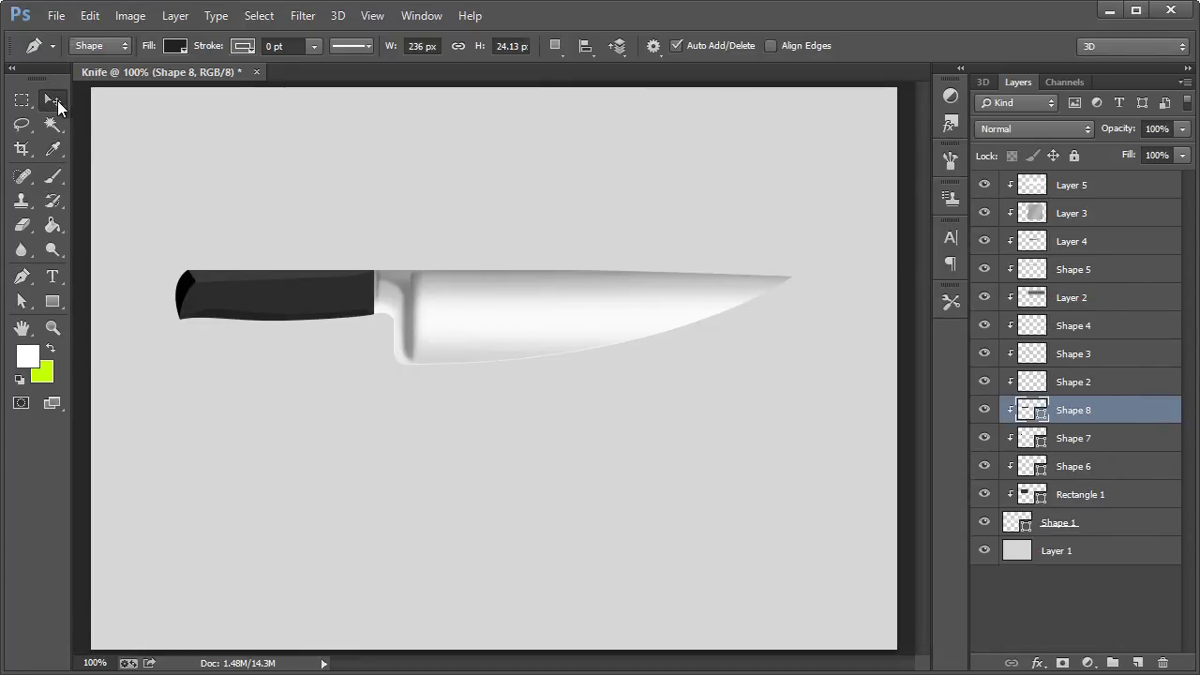
Step: Select the black butt-end facet, Shape 7, and set its opacity to 29%
{"action": "left_click", "coordinate": [47, 97]}
{"action": "left_click", "coordinate": [188, 297]}
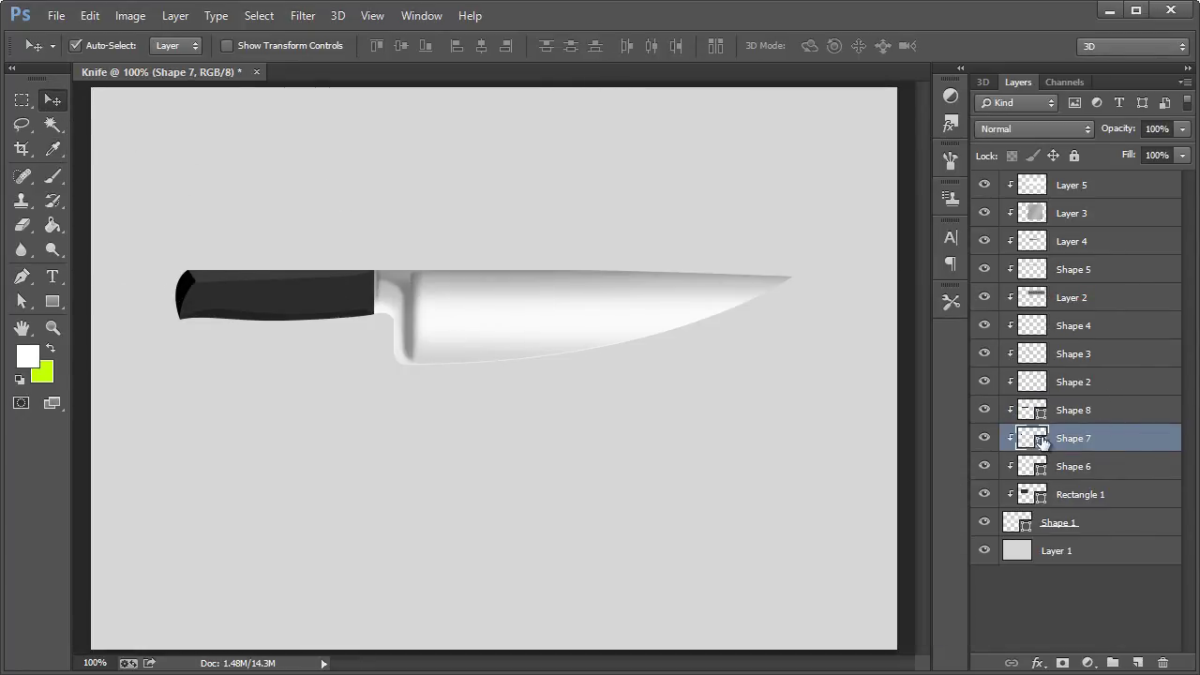
{"action": "left_click", "coordinate": [1182, 128]}
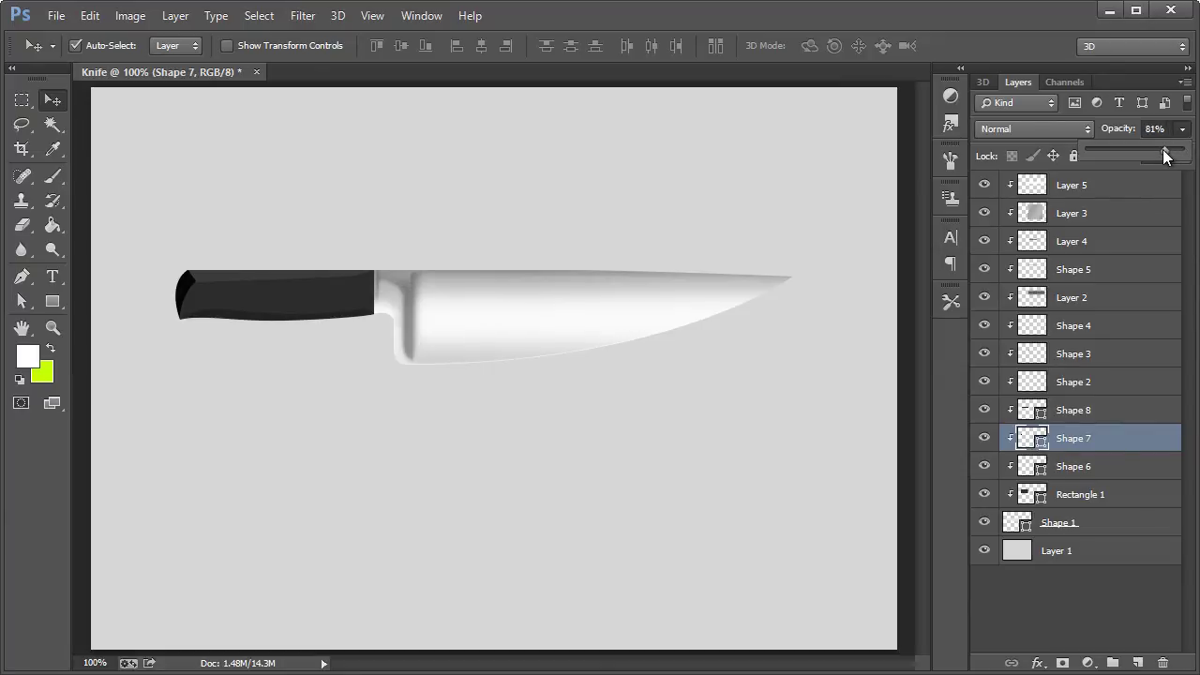
{"action": "left_click", "coordinate": [1116, 150]}
{"action": "left_click_drag", "start_coordinate": [1114, 149], "coordinate": [1116, 150]}
Step: Draw a black circle of 12 × 12 px with the Ellipse tool near the handle's butt end and place it at X 119 px, Y 217 px
{"action": "left_click", "coordinate": [52, 327]}
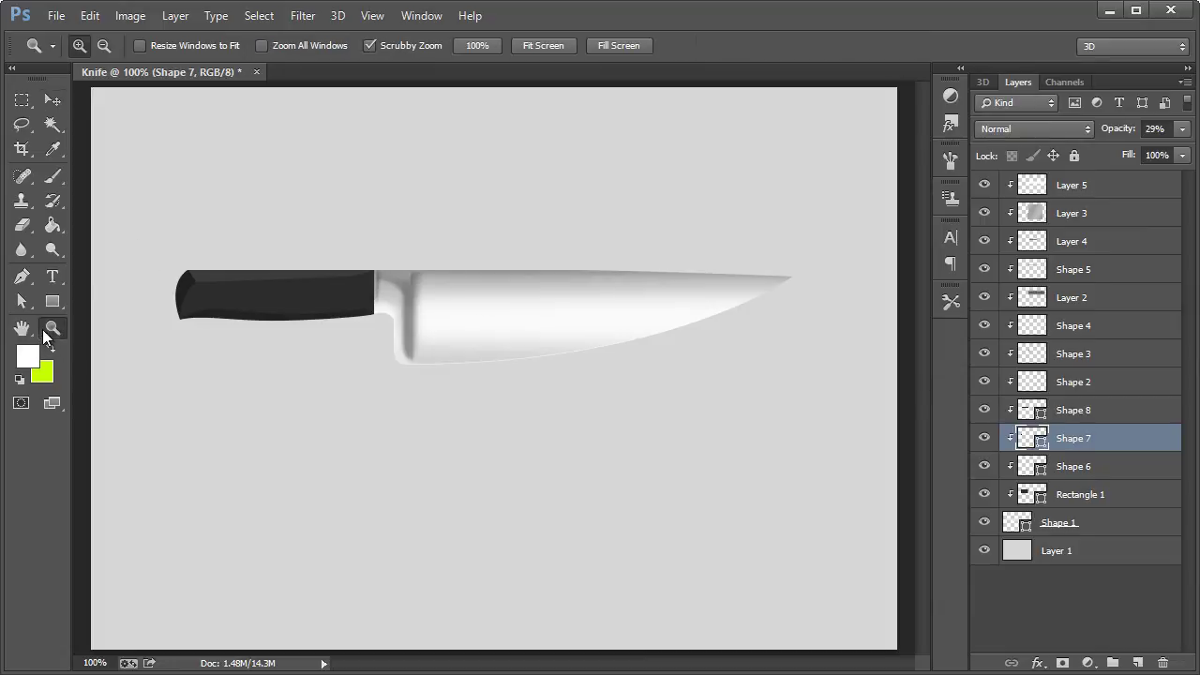
{"action": "left_click", "coordinate": [225, 309]}
{"action": "left_click", "coordinate": [240, 310]}
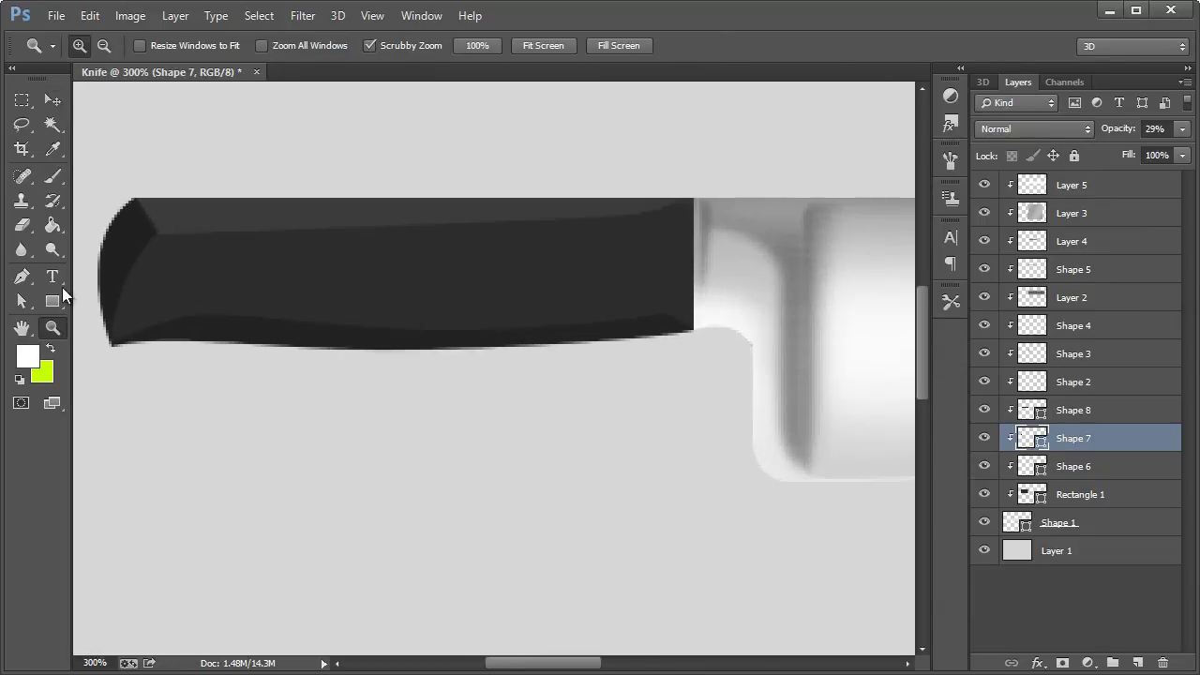
{"action": "left_click_drag", "start_coordinate": [53, 301], "coordinate": [120, 336]}
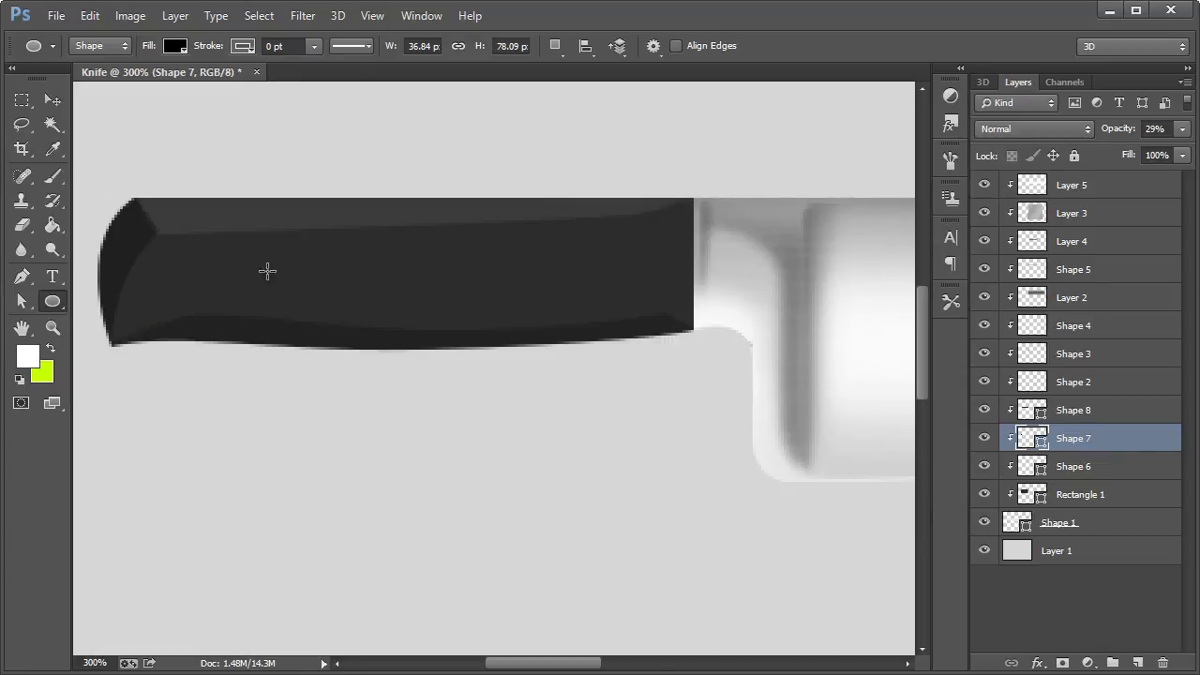
{"action": "left_click_drag", "start_coordinate": [193, 271], "coordinate": [228, 287]}
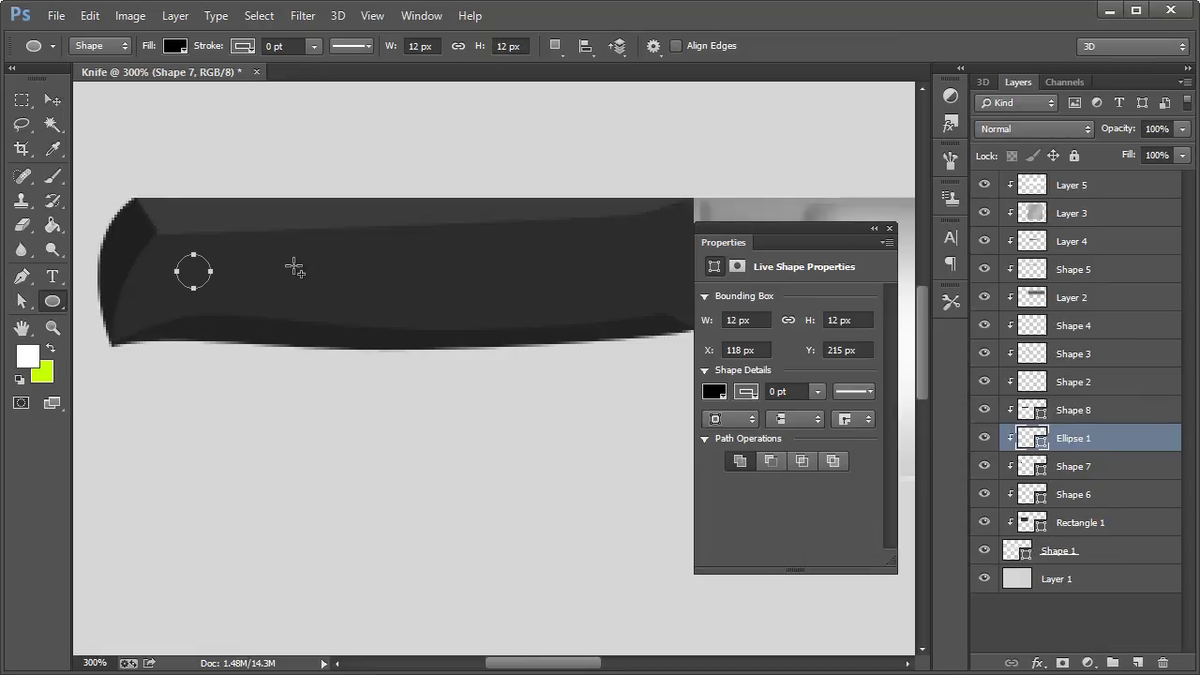
{"action": "left_click", "coordinate": [52, 100]}
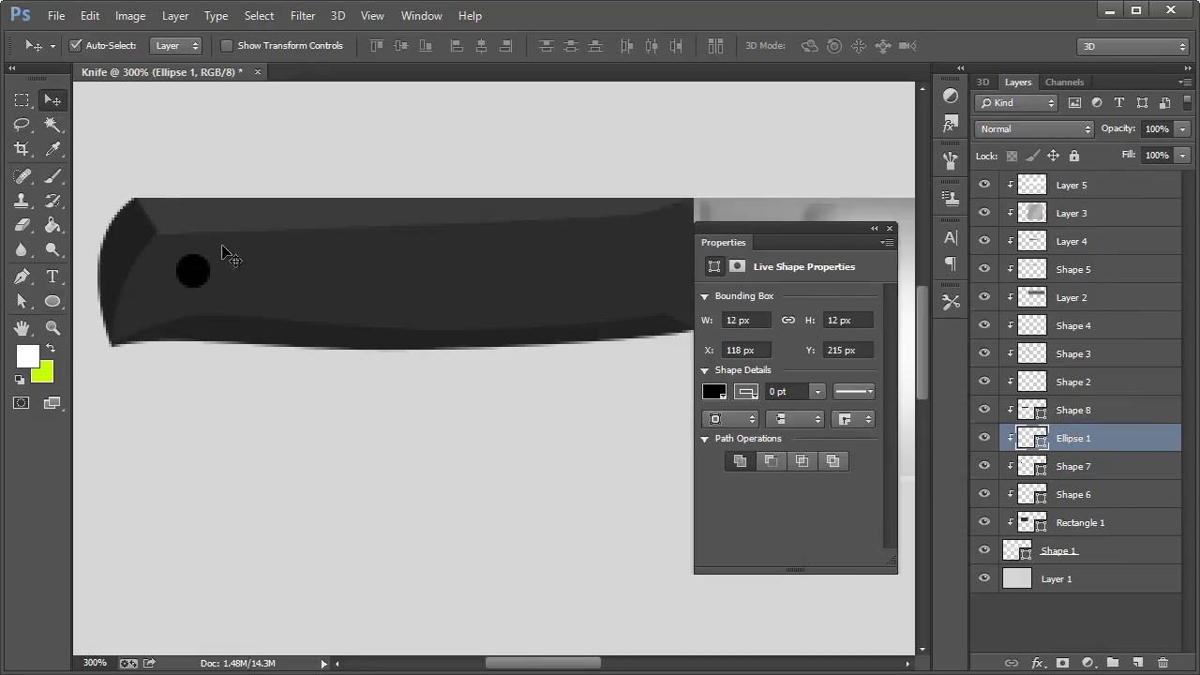
{"action": "left_click_drag", "start_coordinate": [197, 277], "coordinate": [200, 281]}
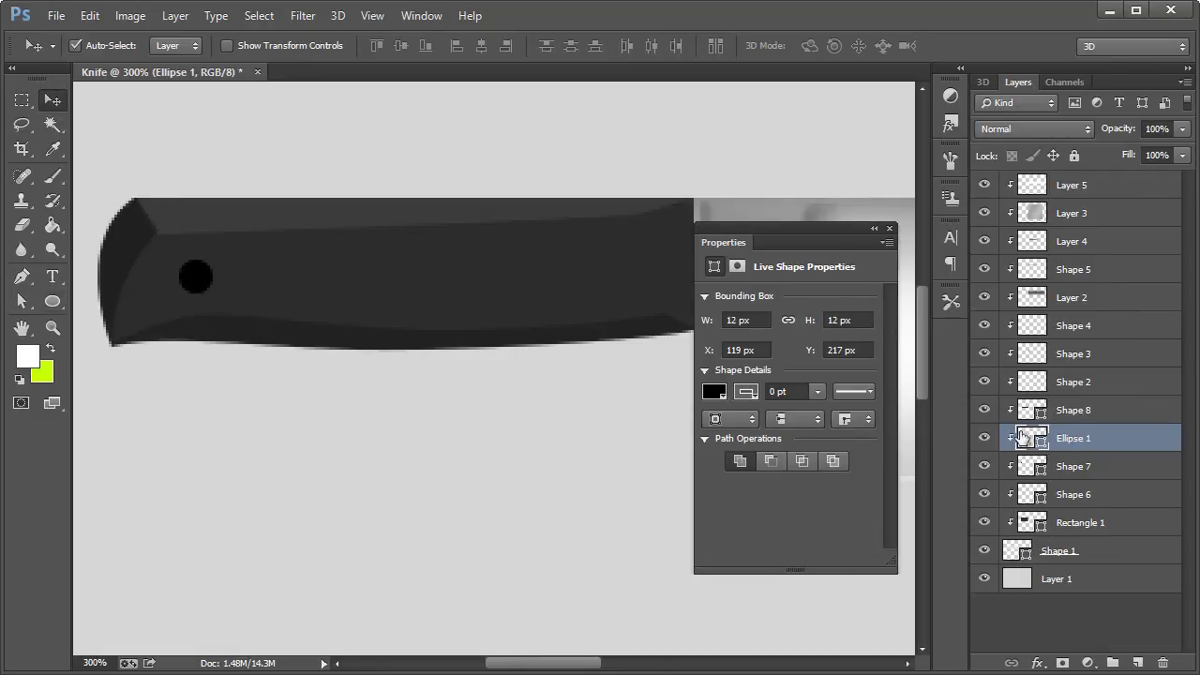
{"action": "key", "text": "ctrl+1"}
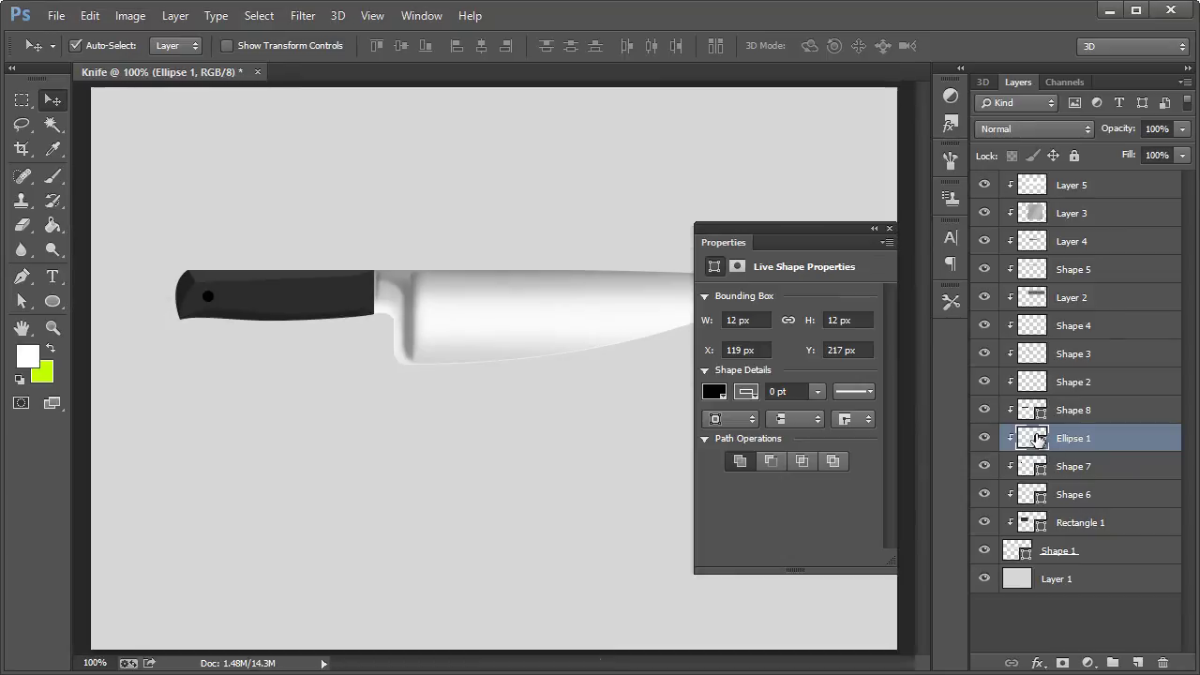
Step: Add a Gradient Overlay effect to the handle circle, Ellipse 1, and set its style to Angle
{"action": "double_click", "coordinate": [1170, 445]}
{"action": "left_click_drag", "start_coordinate": [688, 77], "coordinate": [506, 140]}
{"action": "left_click", "coordinate": [439, 387]}
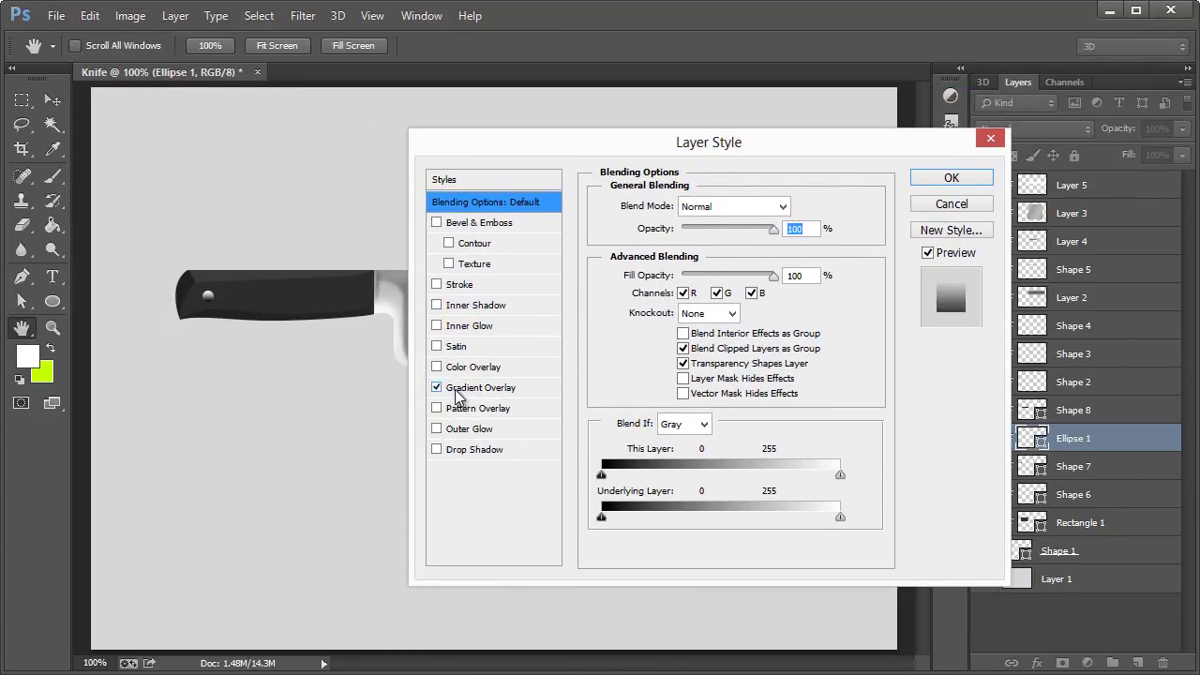
{"action": "left_click", "coordinate": [708, 273]}
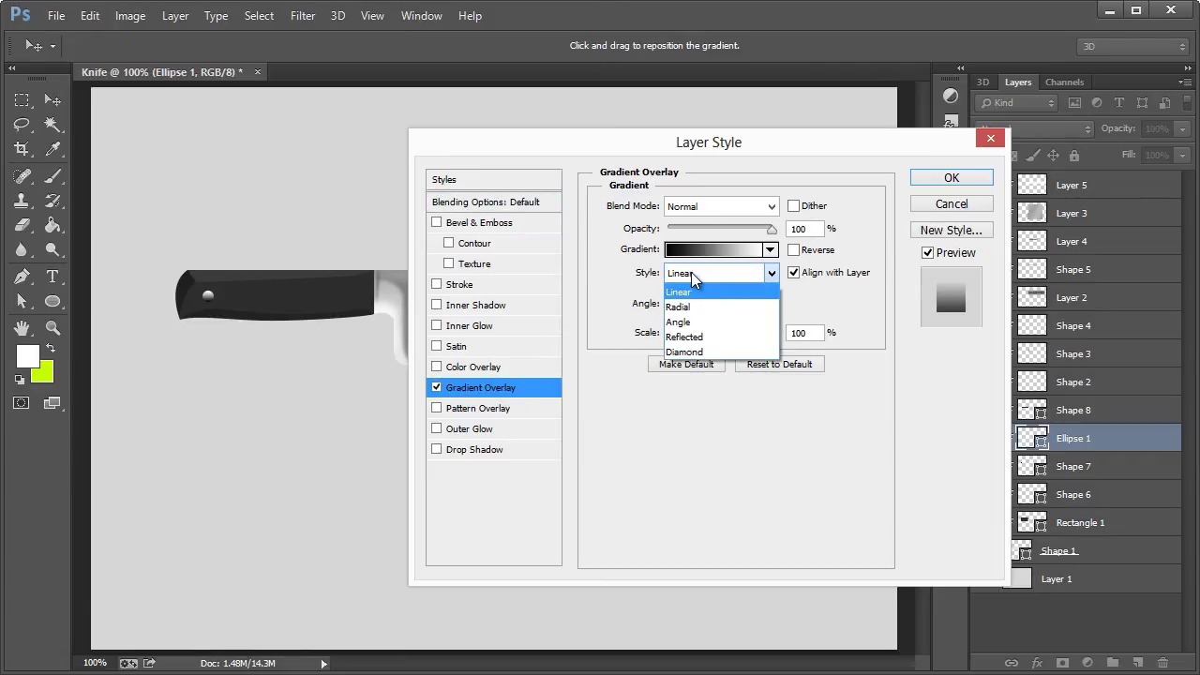
{"action": "left_click", "coordinate": [690, 322]}
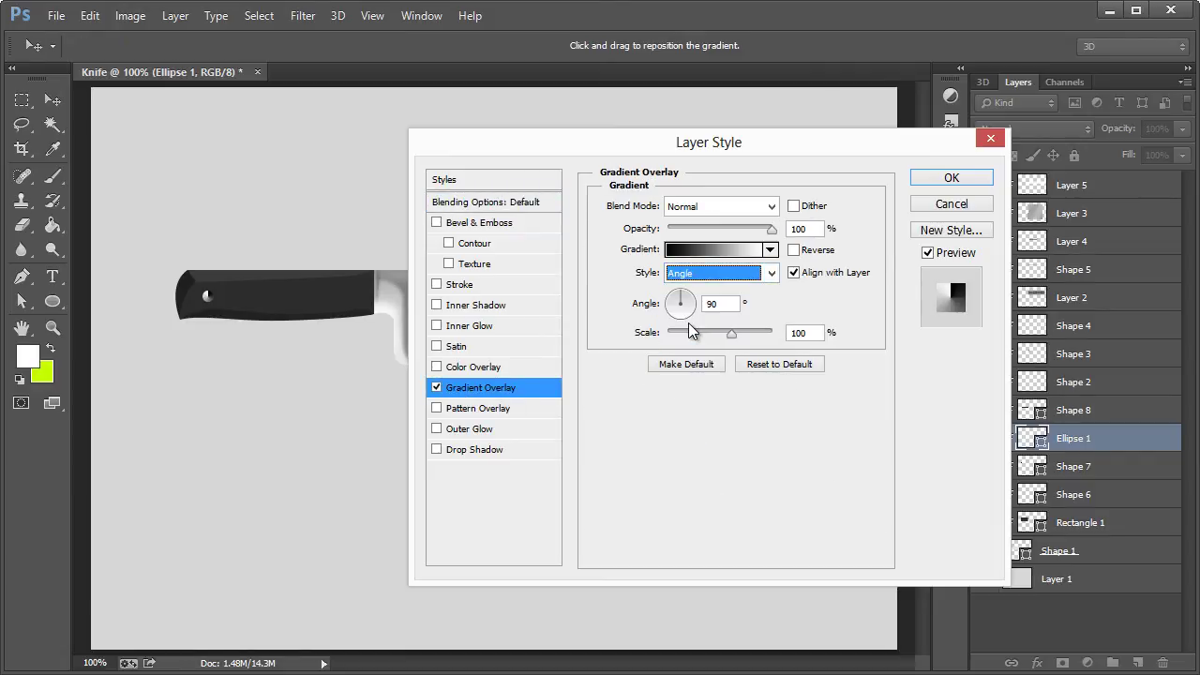
Step: Edit the overlay gradient by placing the white stop at 20% and colouring the starting stop #aeaeae
{"action": "left_click", "coordinate": [701, 251]}
{"action": "left_click_drag", "start_coordinate": [692, 71], "coordinate": [578, 111]}
{"action": "left_click_drag", "start_coordinate": [906, 430], "coordinate": [627, 441]}
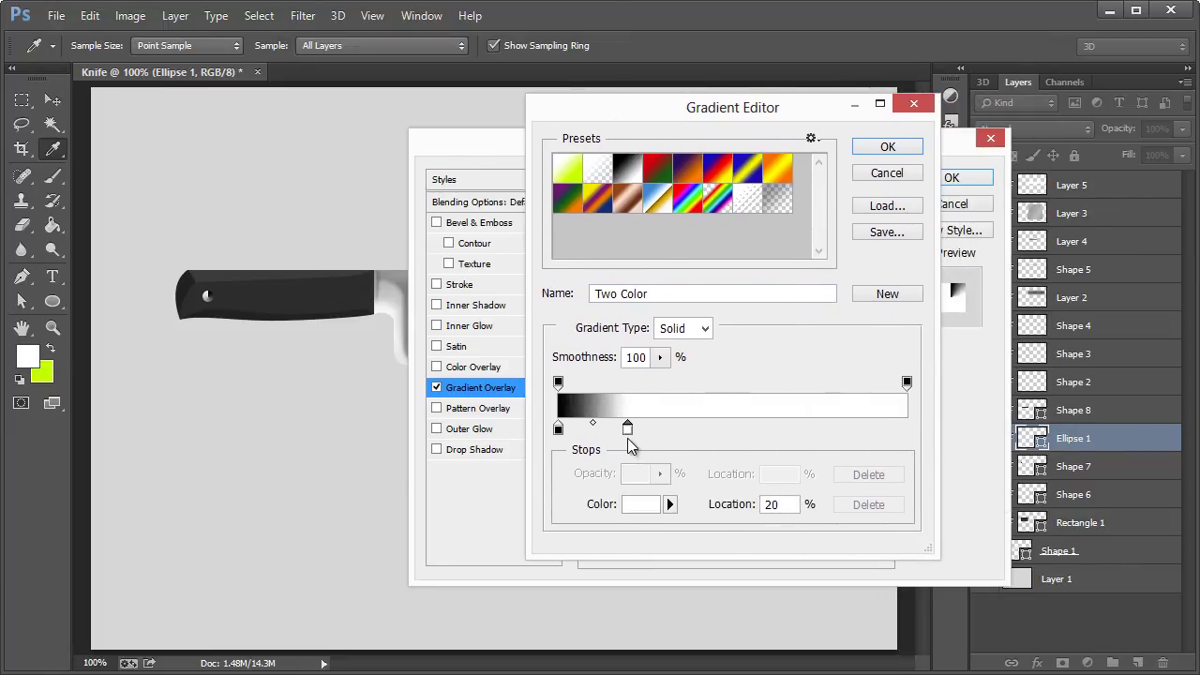
{"action": "double_click", "coordinate": [558, 430]}
{"action": "type", "text": "aeaeae"}
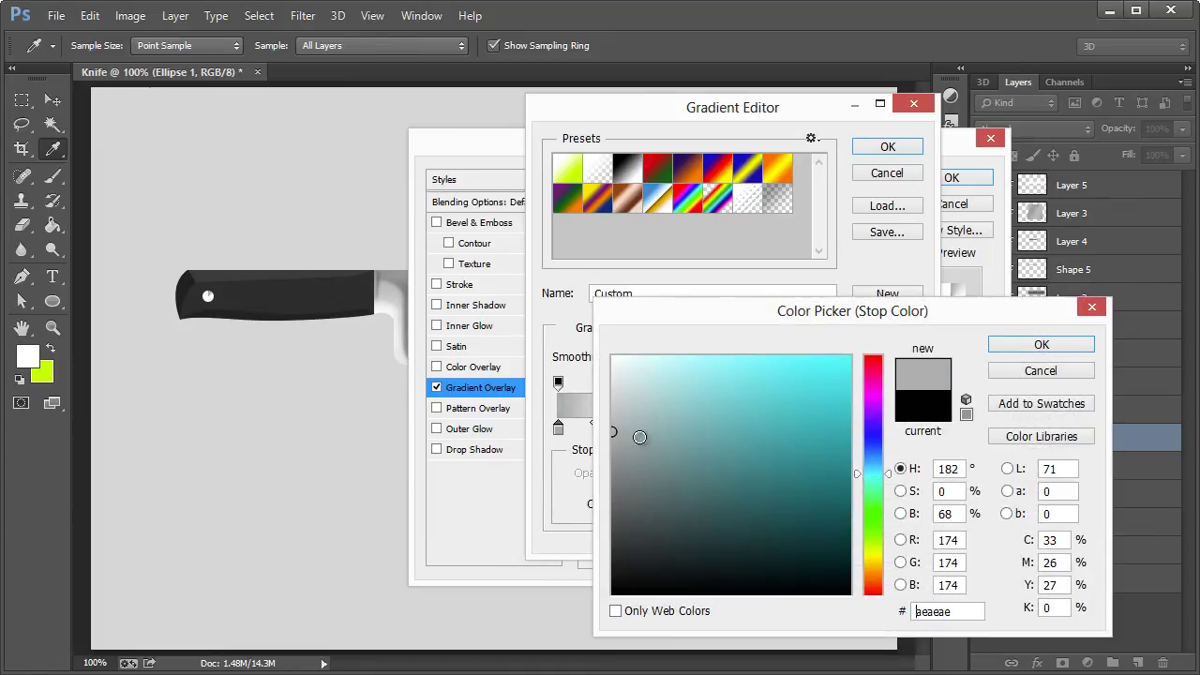
{"action": "left_click", "coordinate": [1017, 346]}
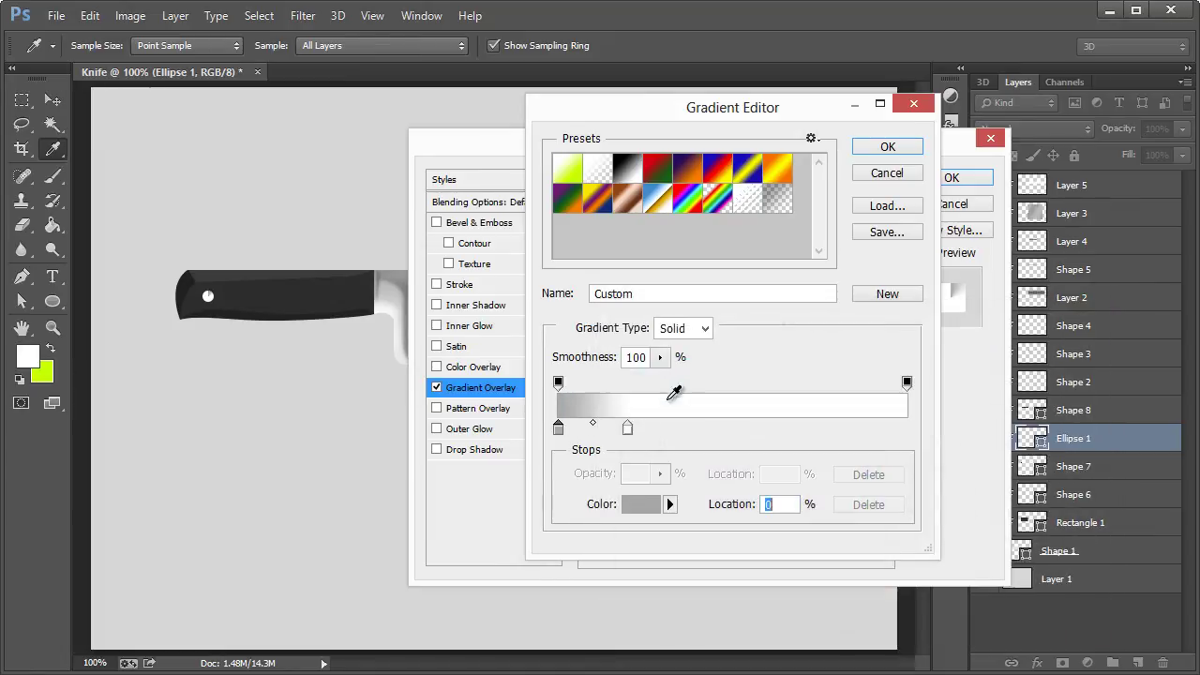
Step: Add a grey stop and a white #ffffff stop in the middle section of the gradient
{"action": "left_click", "coordinate": [684, 429]}
{"action": "left_click_drag", "start_coordinate": [689, 436], "coordinate": [745, 431]}
{"action": "double_click", "coordinate": [744, 430]}
{"action": "type", "text": "ffffff"}
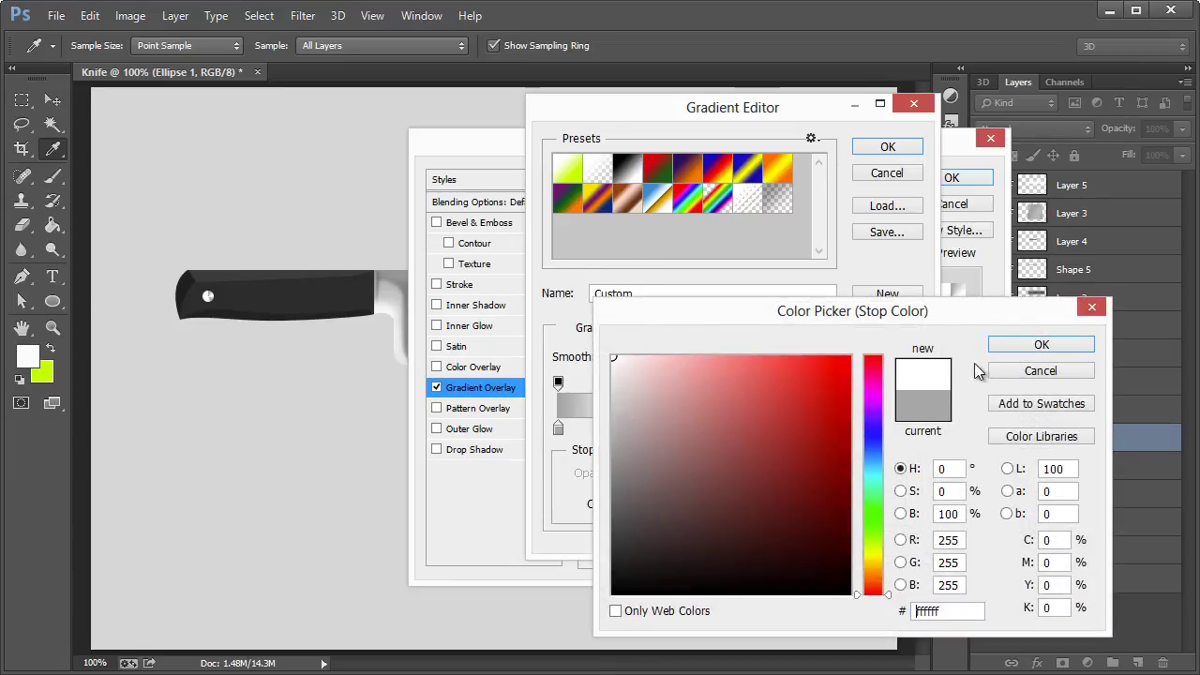
{"action": "left_click", "coordinate": [1038, 344]}
Step: Add a gradient stop at 72% and set its colour to #bebebe
{"action": "left_click", "coordinate": [813, 430]}
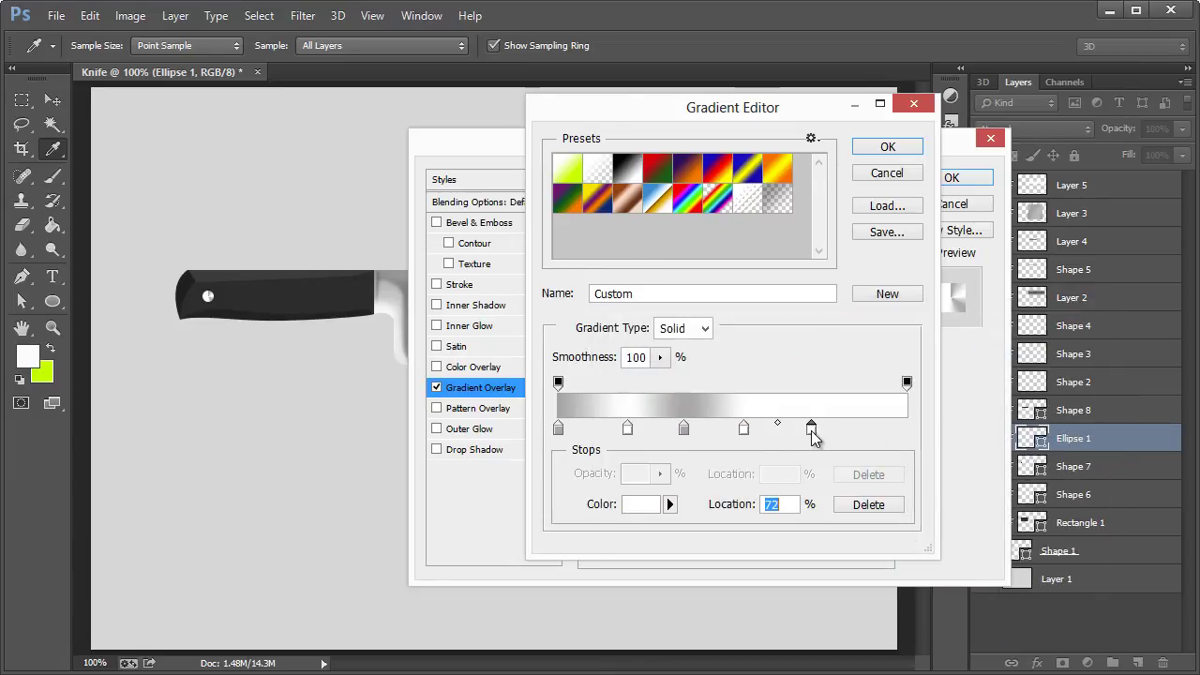
{"action": "double_click", "coordinate": [813, 430]}
{"action": "left_click", "coordinate": [581, 413]}
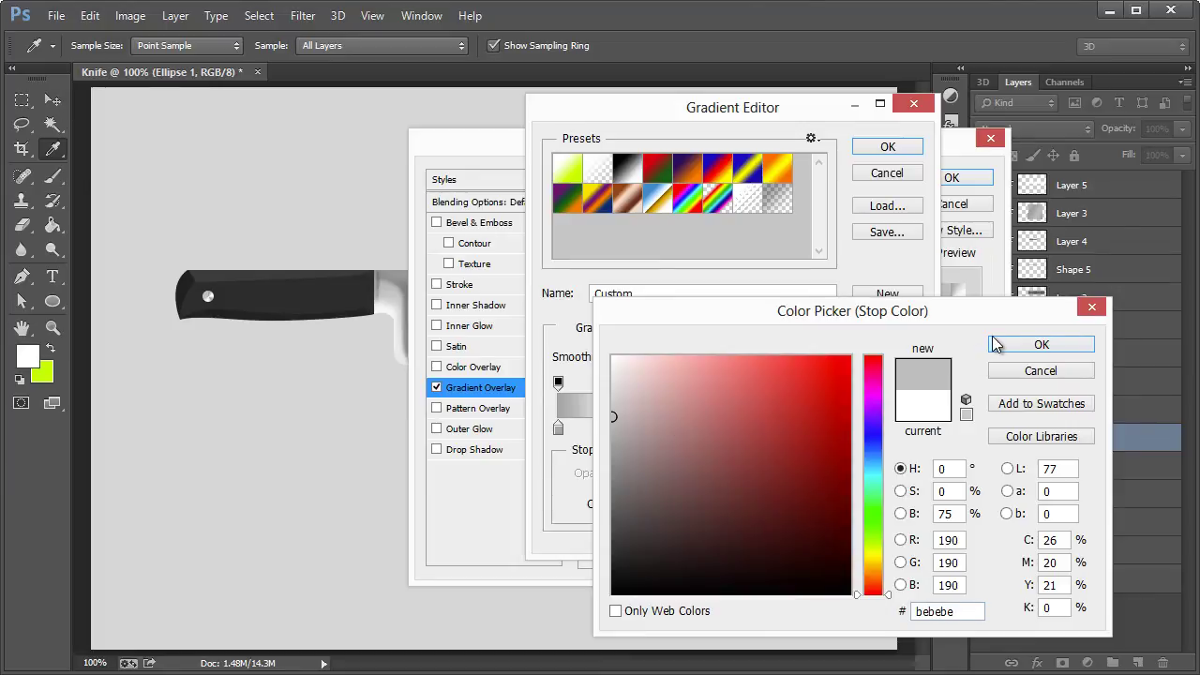
{"action": "left_click", "coordinate": [1032, 345]}
Step: Add a gradient stop at 92% and set its colour to white, #ffffff
{"action": "left_click", "coordinate": [867, 430]}
{"action": "left_click_drag", "start_coordinate": [869, 432], "coordinate": [882, 433]}
{"action": "double_click", "coordinate": [882, 431]}
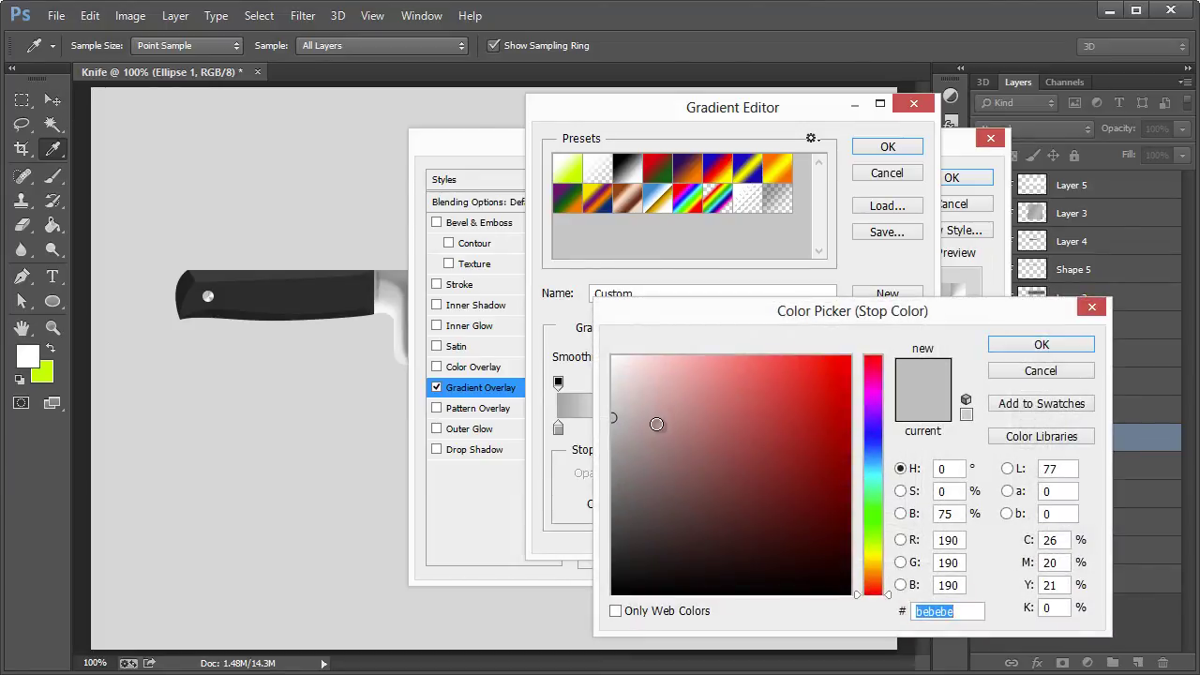
{"action": "type", "text": "ffffff"}
{"action": "left_click", "coordinate": [1022, 345]}
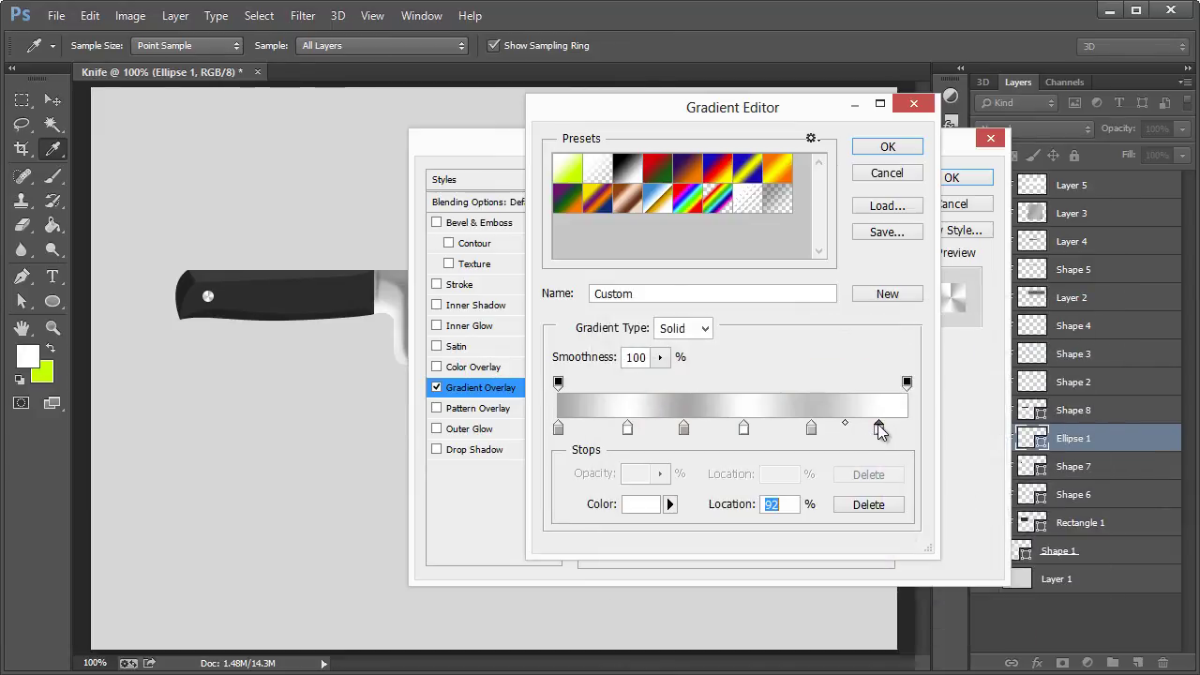
Step: Add an #acacac stop at the end of the gradient and apply the finished gradient overlay to the circle
{"action": "left_click", "coordinate": [906, 431]}
{"action": "double_click", "coordinate": [907, 430]}
{"action": "left_click", "coordinate": [647, 416]}
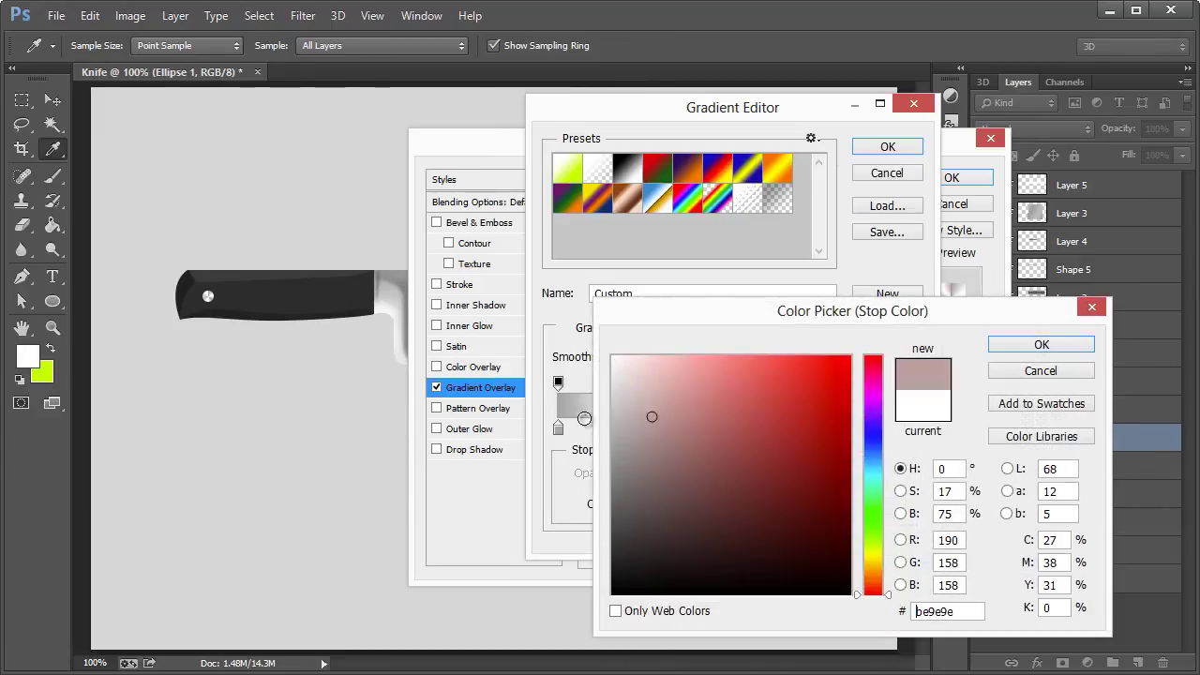
{"action": "left_click", "coordinate": [611, 420]}
{"action": "left_click", "coordinate": [612, 433]}
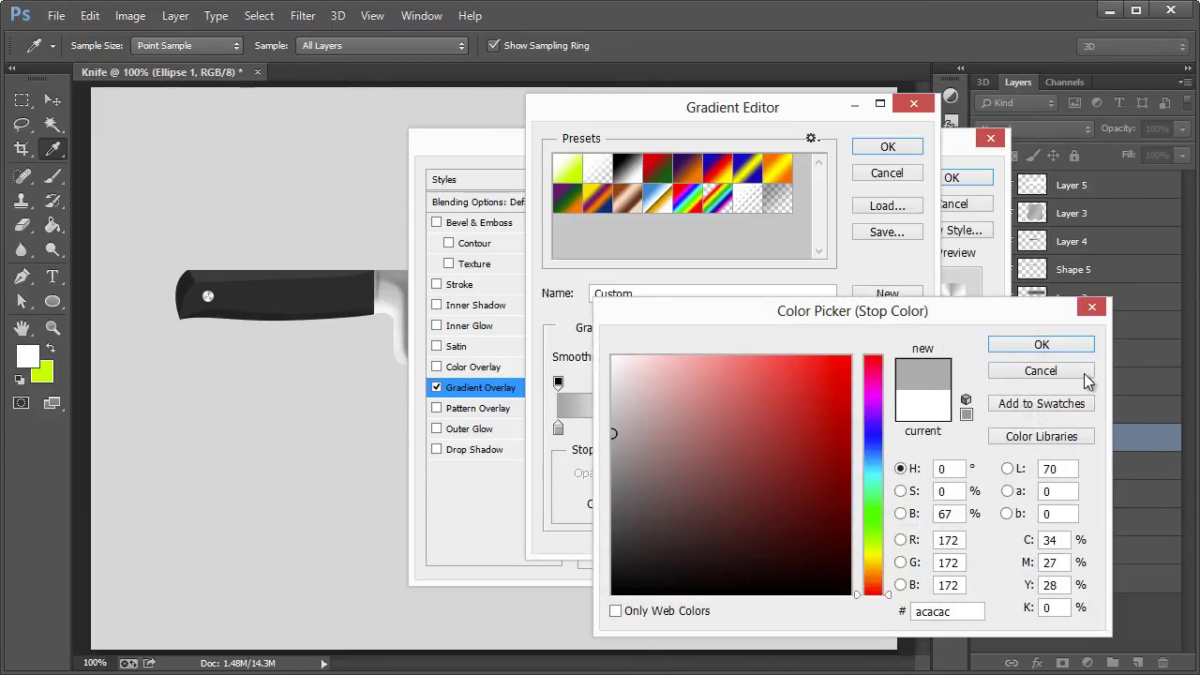
{"action": "left_click", "coordinate": [1040, 345]}
{"action": "left_click", "coordinate": [871, 146]}
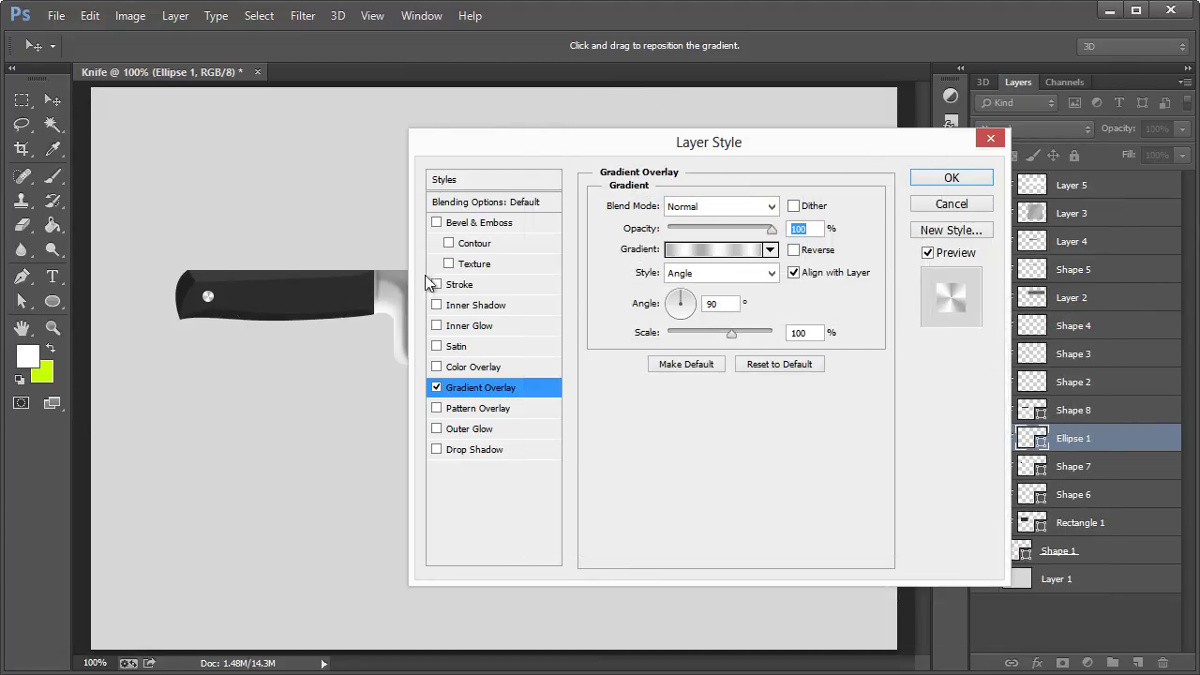
{"action": "left_click", "coordinate": [937, 177]}
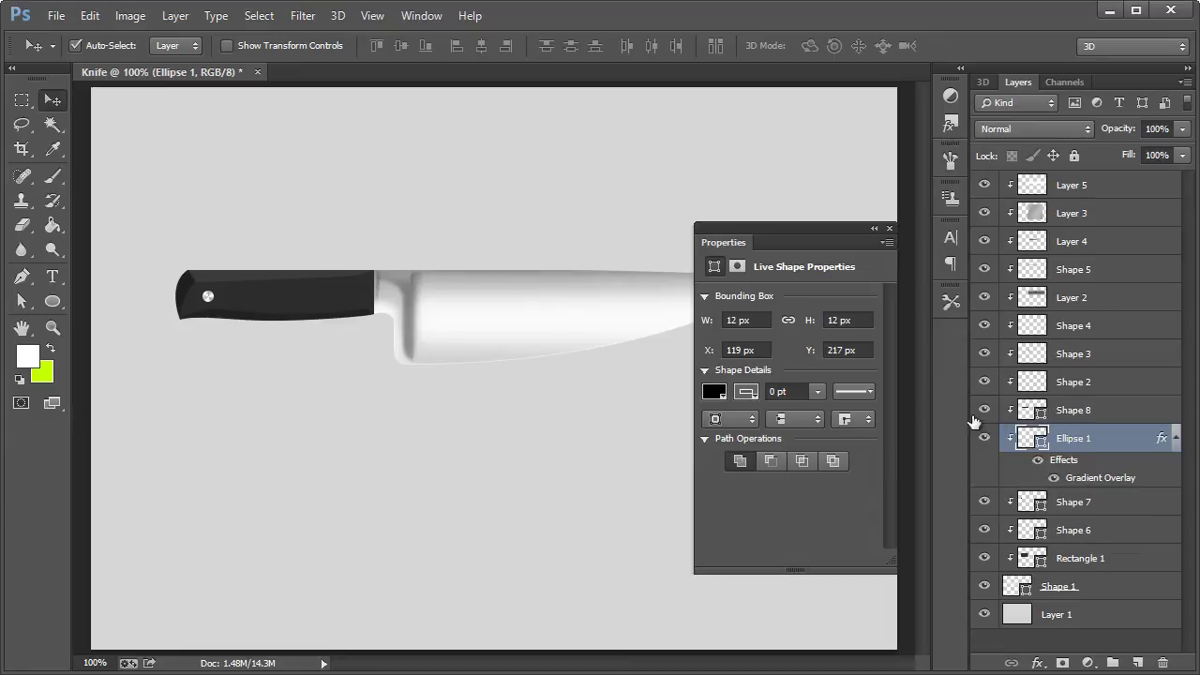
Step: Duplicate the metallic circle twice and space the copies along the handle as rivets, the last one at X 257 px, Y 217 px
{"action": "right_click", "coordinate": [1074, 444]}
{"action": "key", "text": "d"}
{"action": "left_click", "coordinate": [735, 192]}
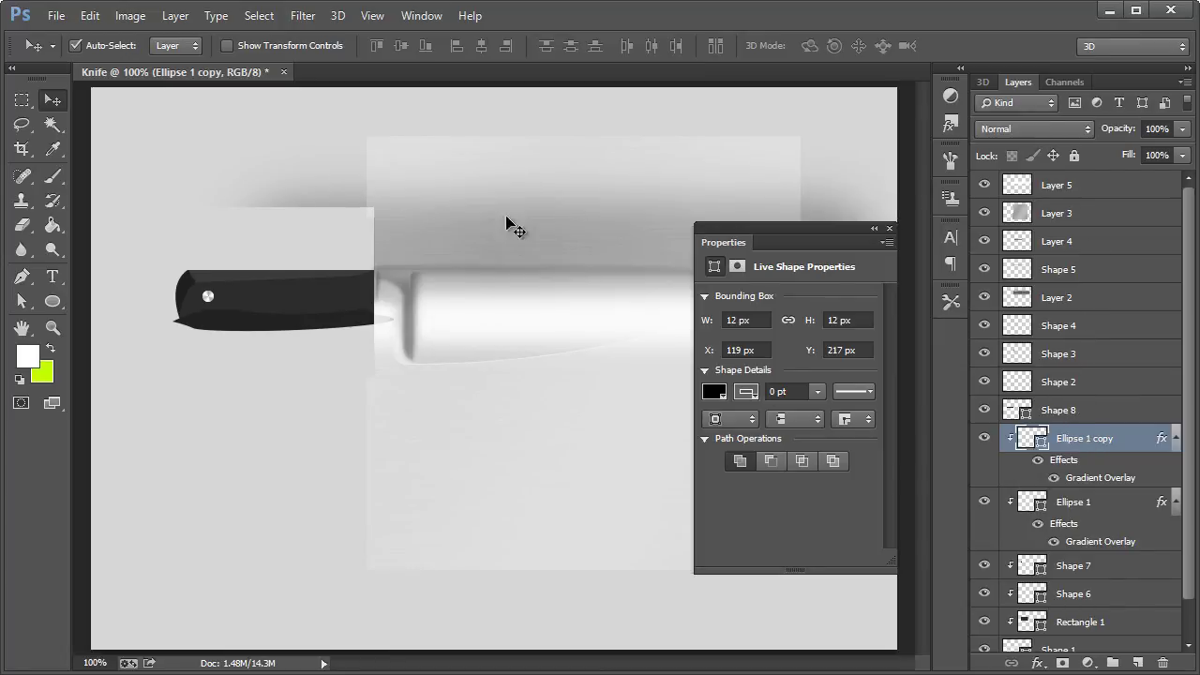
{"action": "key", "text": "ctrl+alt+j"}
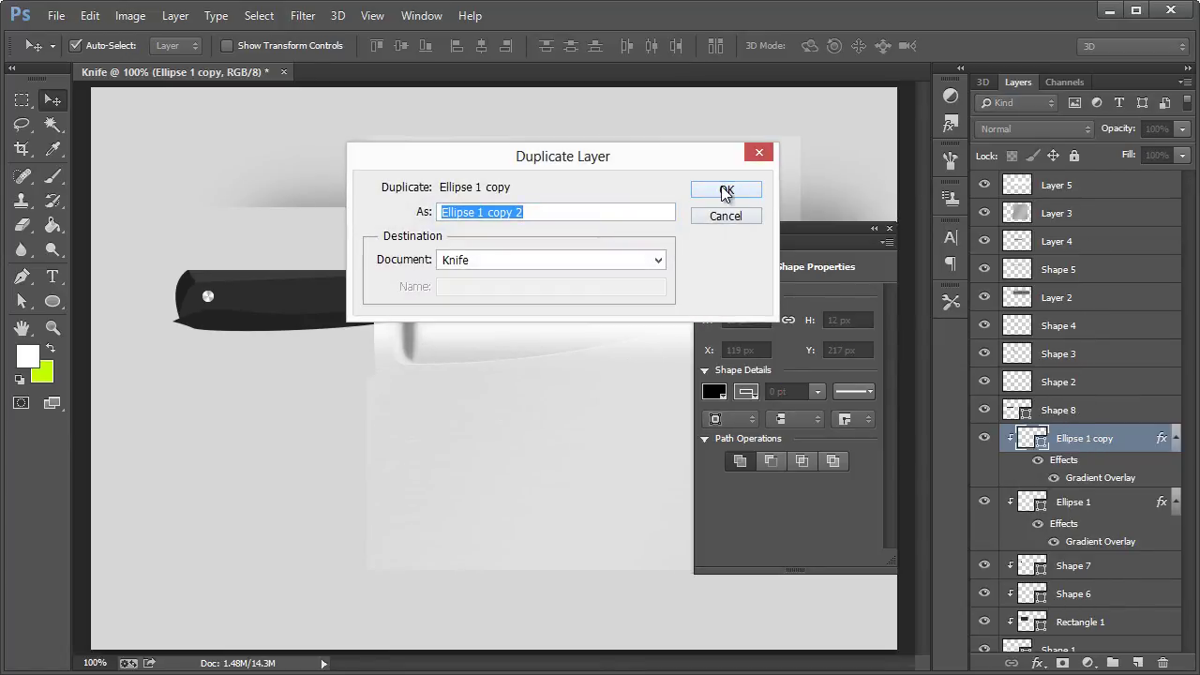
{"action": "left_click", "coordinate": [727, 215]}
{"action": "left_click_drag", "start_coordinate": [212, 297], "coordinate": [338, 300]}
{"action": "key", "text": "ctrl+alt+j"}
{"action": "left_click", "coordinate": [726, 188]}
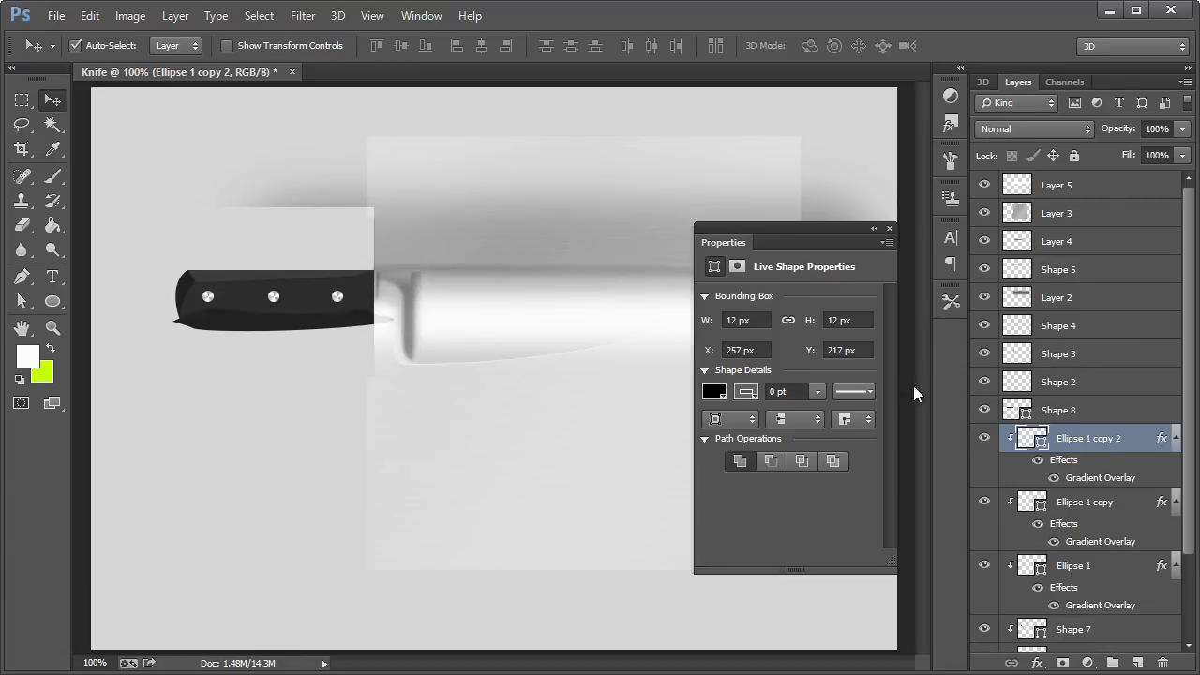
Step: Select the layers from Shape 8 up to Layer 5, clip them to the knife shape again, and close the shape properties
{"action": "right_click", "coordinate": [1057, 440]}
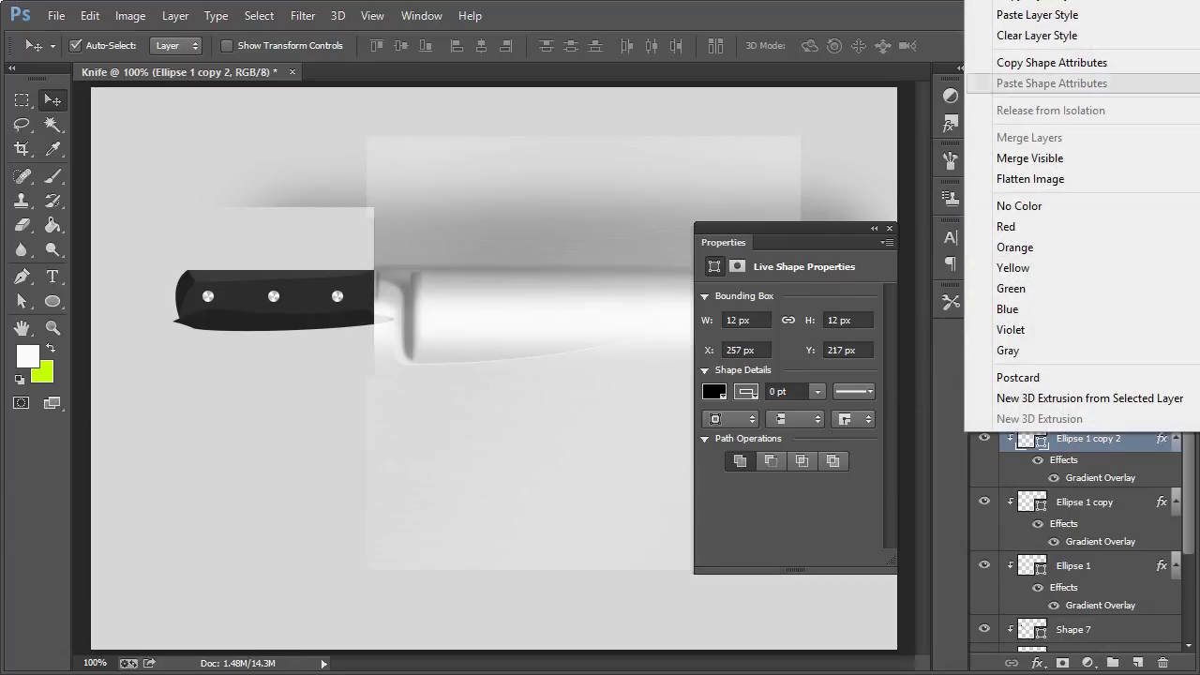
{"action": "left_click", "coordinate": [899, 16]}
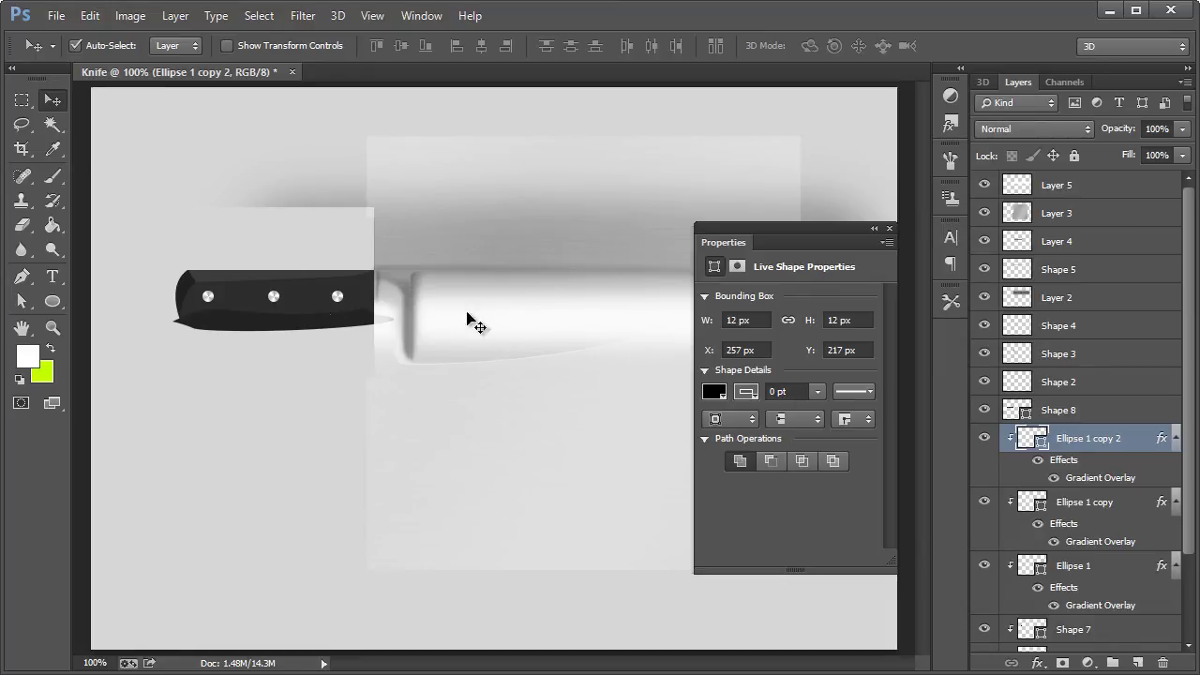
{"action": "left_click", "coordinate": [1106, 411]}
{"action": "left_click", "coordinate": [1103, 189], "text": "shift"}
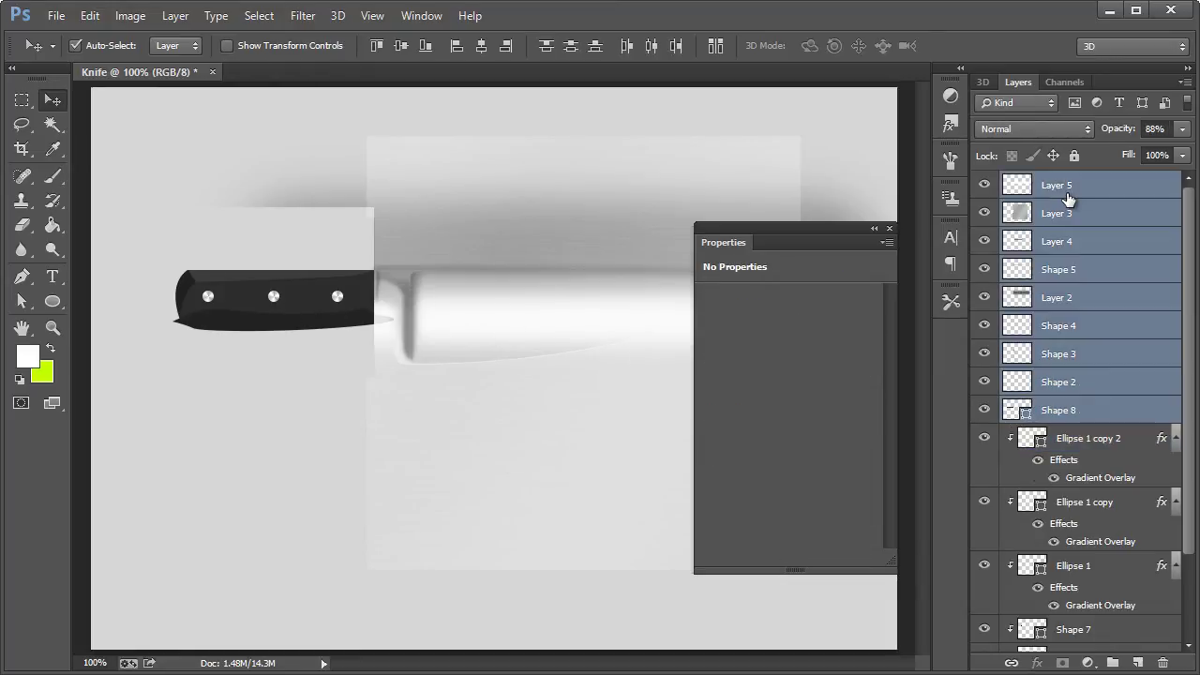
{"action": "right_click", "coordinate": [1066, 193]}
{"action": "left_click", "coordinate": [869, 187]}
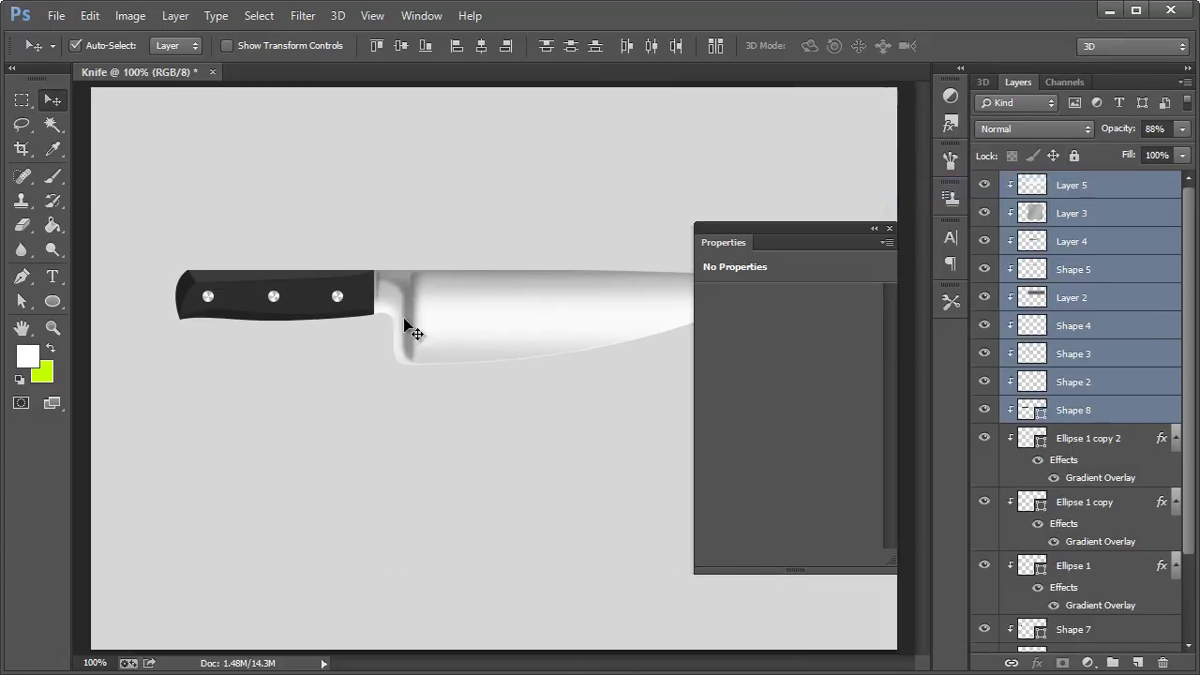
{"action": "left_click", "coordinate": [890, 229]}
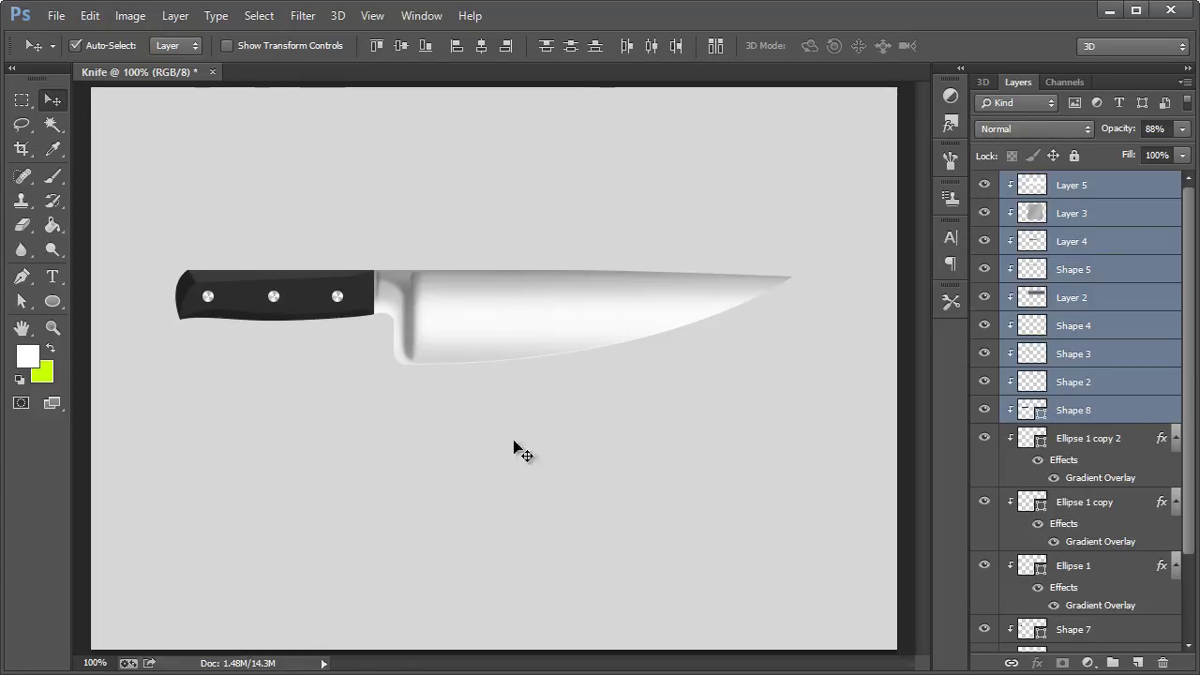
Step: Add a Drop Shadow effect to the base knife shape, Shape 1, and show its settings
{"action": "left_click", "coordinate": [1074, 215]}
{"action": "left_click", "coordinate": [1092, 186]}
{"action": "scroll", "coordinate": [1088, 413], "scroll_direction": "down", "scroll_amount": 3}
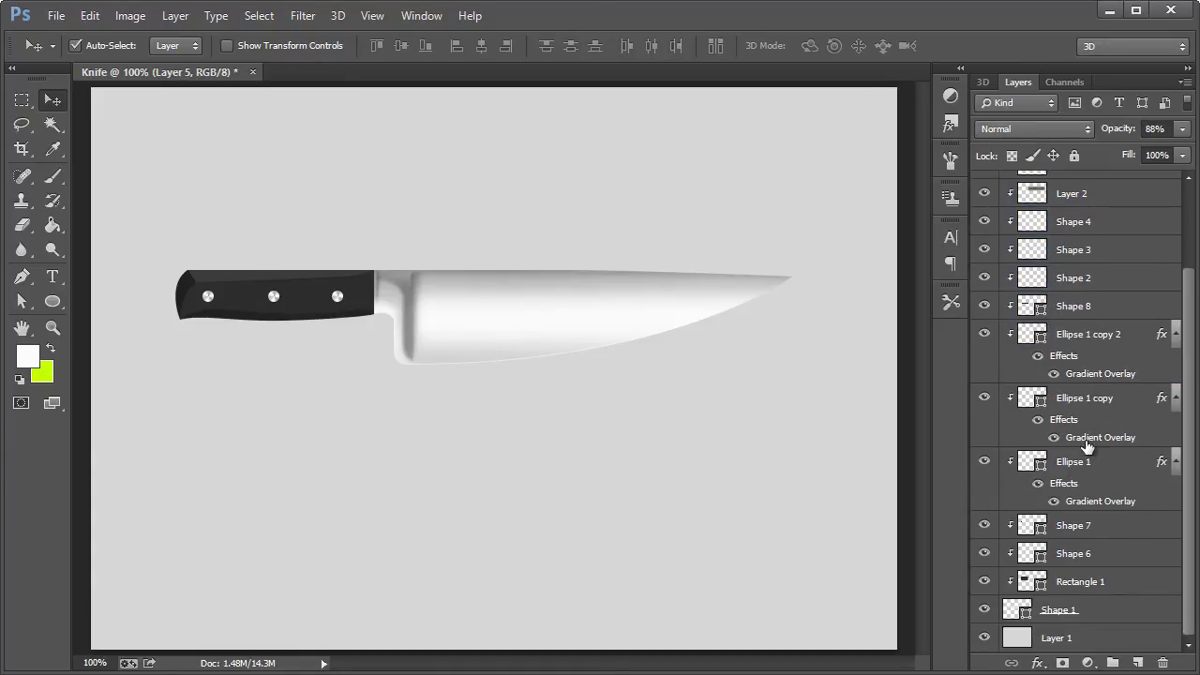
{"action": "left_click", "coordinate": [1085, 619]}
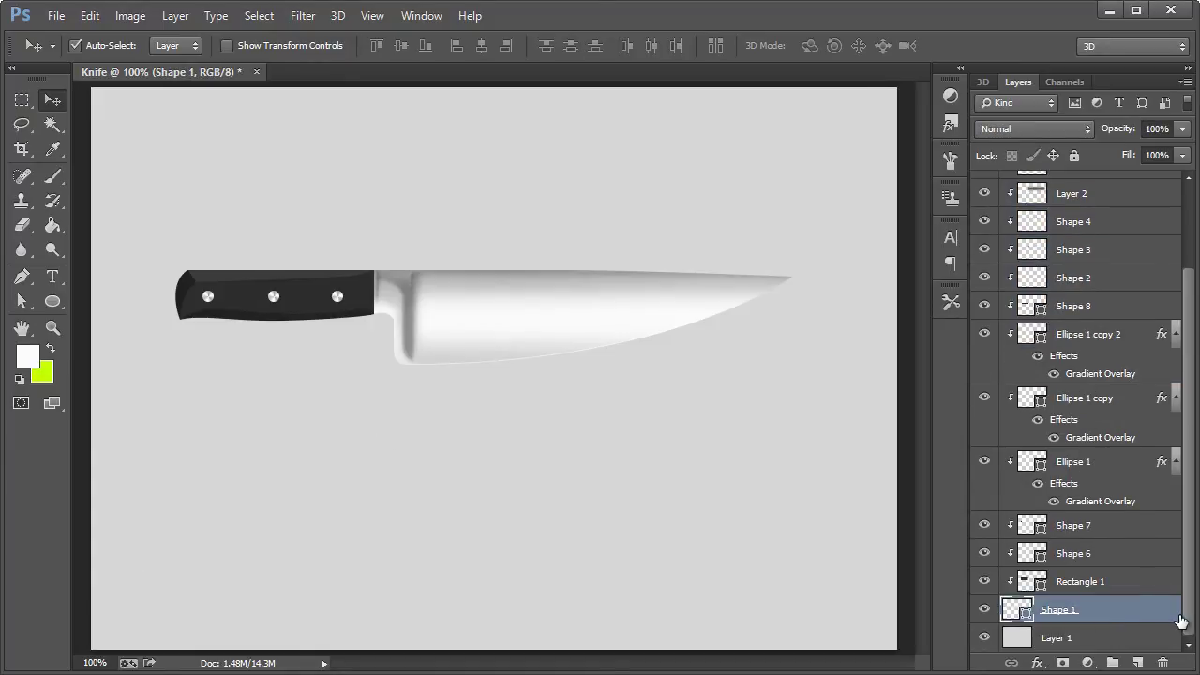
{"action": "double_click", "coordinate": [1179, 619]}
{"action": "left_click_drag", "start_coordinate": [715, 141], "coordinate": [905, 48]}
{"action": "left_click", "coordinate": [604, 355]}
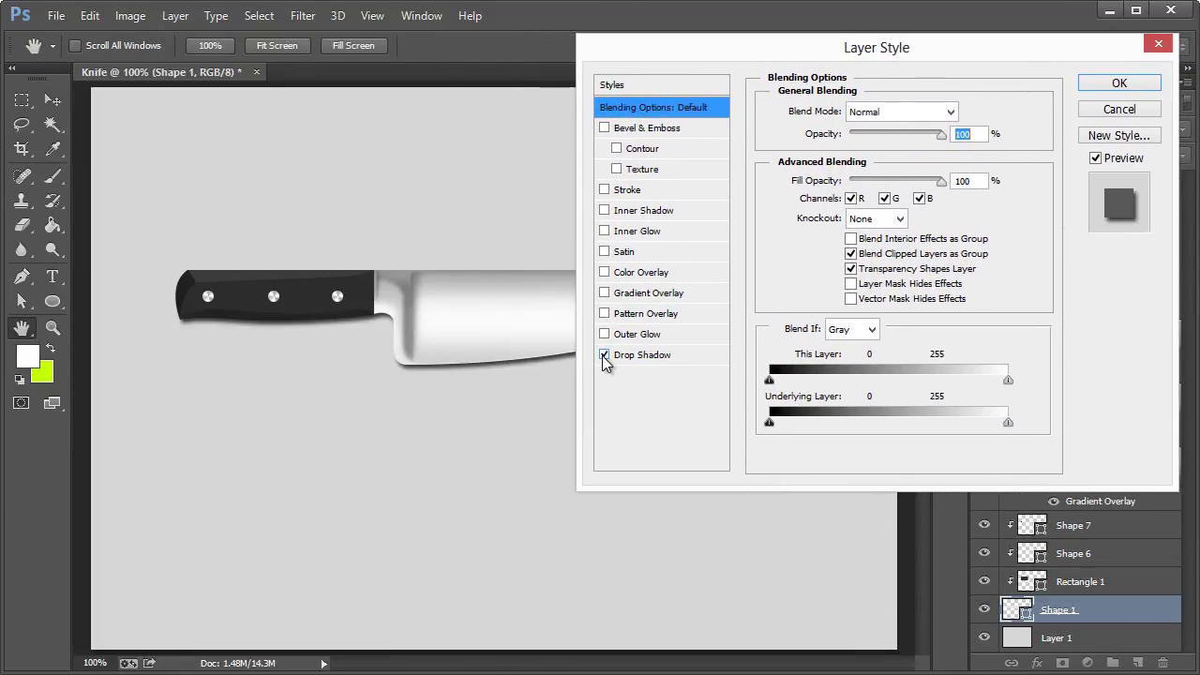
{"action": "left_click", "coordinate": [616, 356]}
Step: Lower the opacity of the knife's drop shadow to 9% and apply the effect
{"action": "left_click_drag", "start_coordinate": [705, 52], "coordinate": [592, 0]}
{"action": "left_click_drag", "start_coordinate": [756, 0], "coordinate": [872, 188]}
{"action": "left_click_drag", "start_coordinate": [898, 278], "coordinate": [851, 278]}
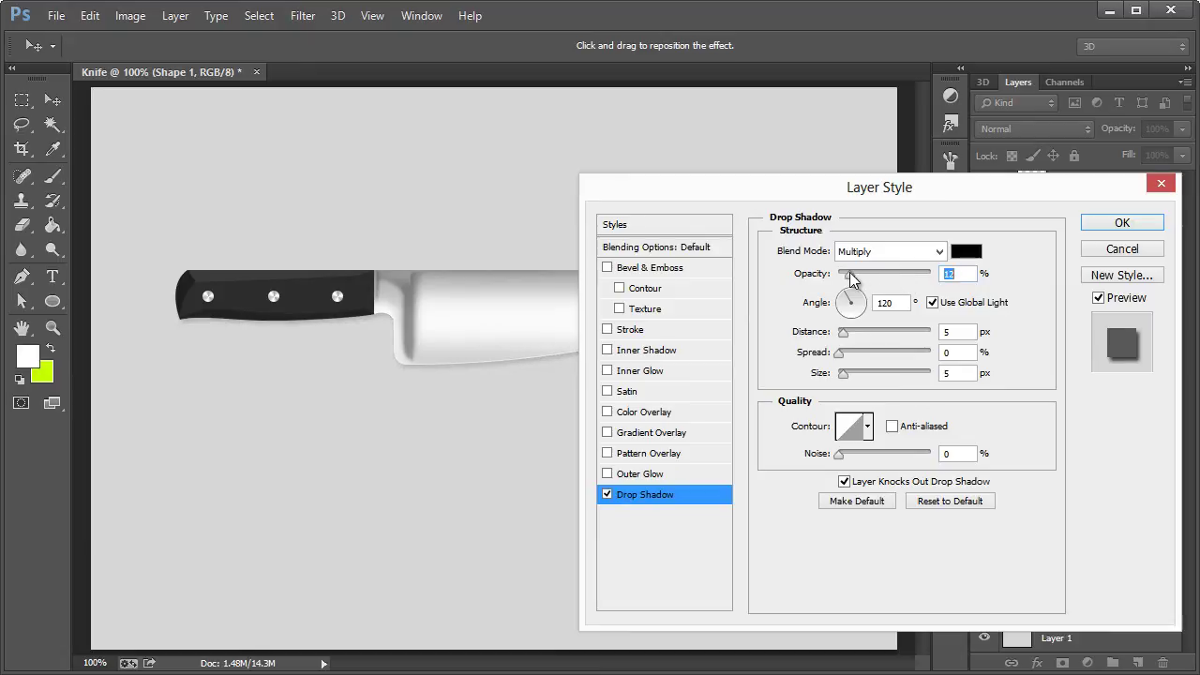
{"action": "left_click_drag", "start_coordinate": [807, 185], "coordinate": [669, 125]}
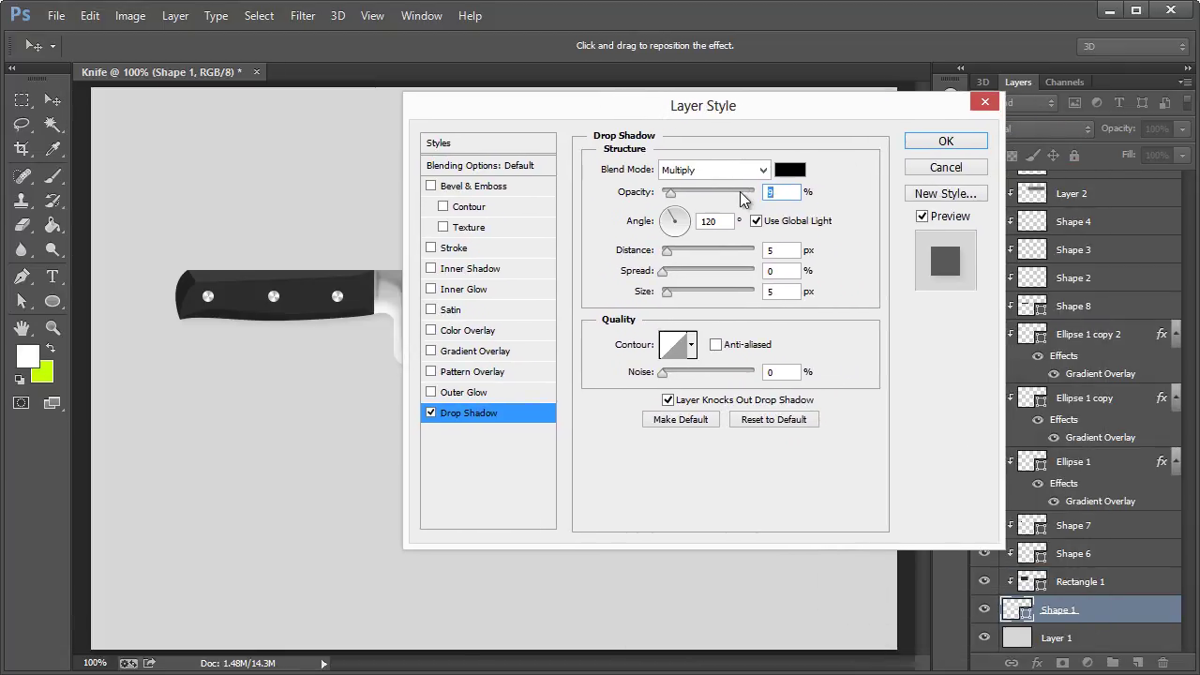
{"action": "left_click", "coordinate": [946, 142]}
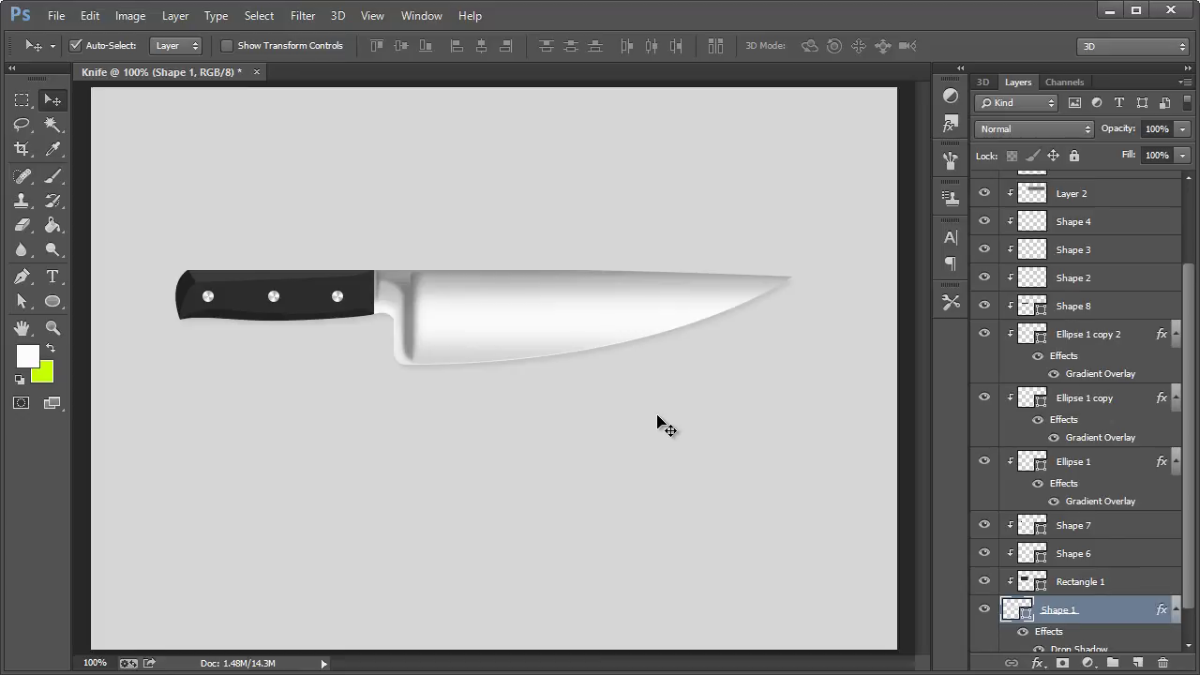
Step: Create a new layer above Layer 5 at the top of the stack, using the previous layer to create a clipping mask
{"action": "scroll", "coordinate": [1078, 244], "scroll_direction": "up", "scroll_amount": 3}
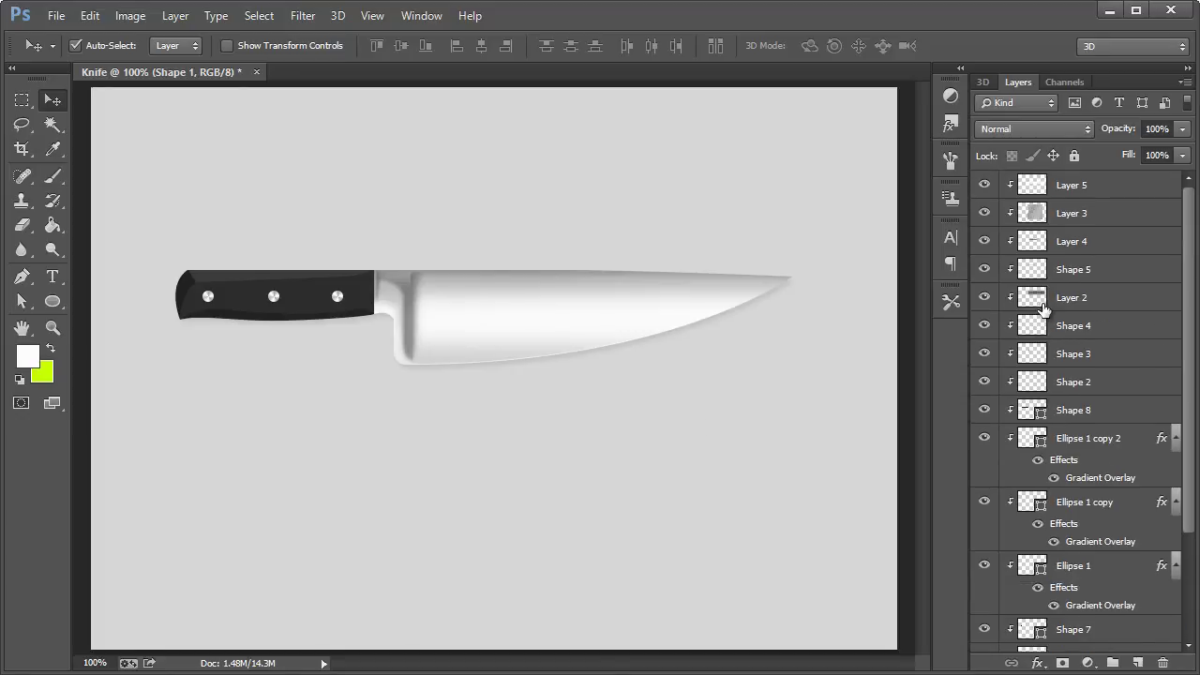
{"action": "left_click", "coordinate": [1085, 195]}
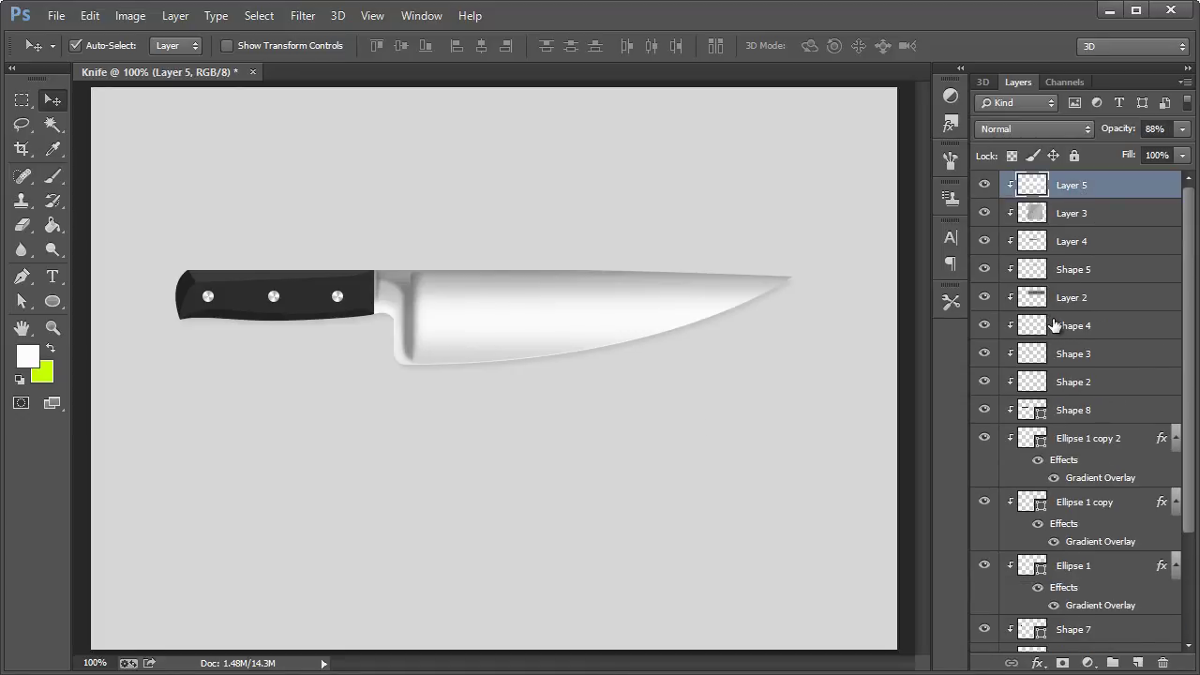
{"action": "key", "text": "ctrl+shift+n"}
{"action": "key", "text": "Tab"}
{"action": "key", "text": "space"}
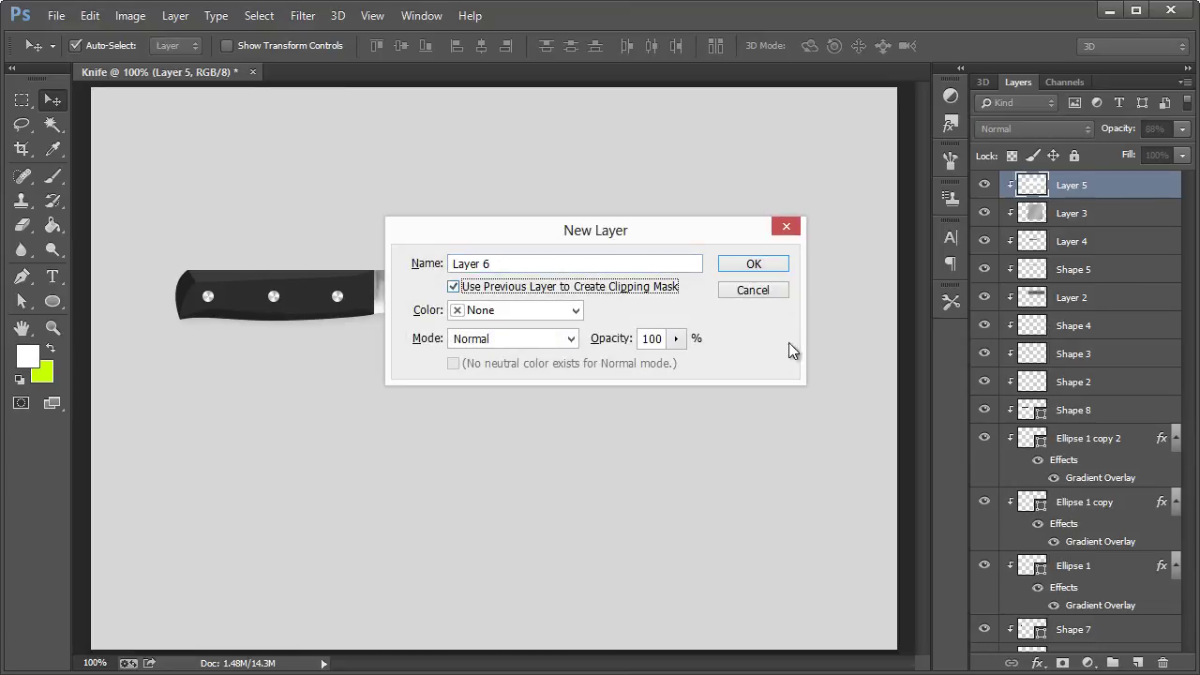
{"action": "left_click", "coordinate": [750, 268]}
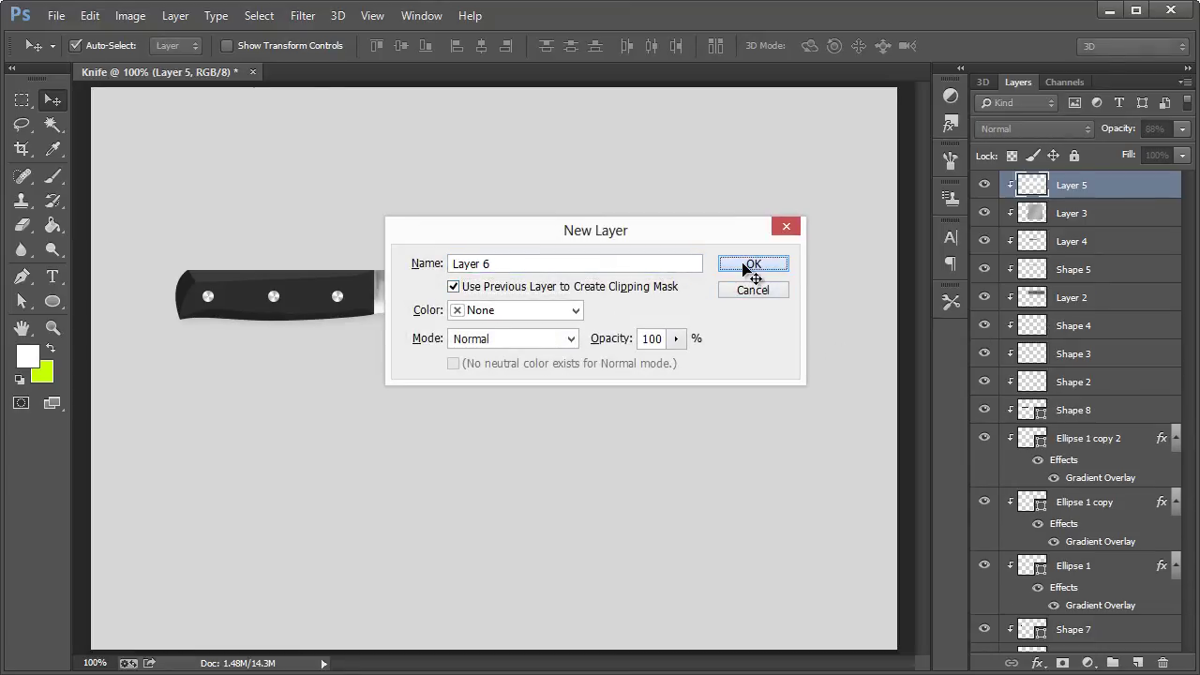
Step: Choose a 1250 px splatter brush from the brush presets for painting on the new clipped layer
{"action": "left_click", "coordinate": [45, 184]}
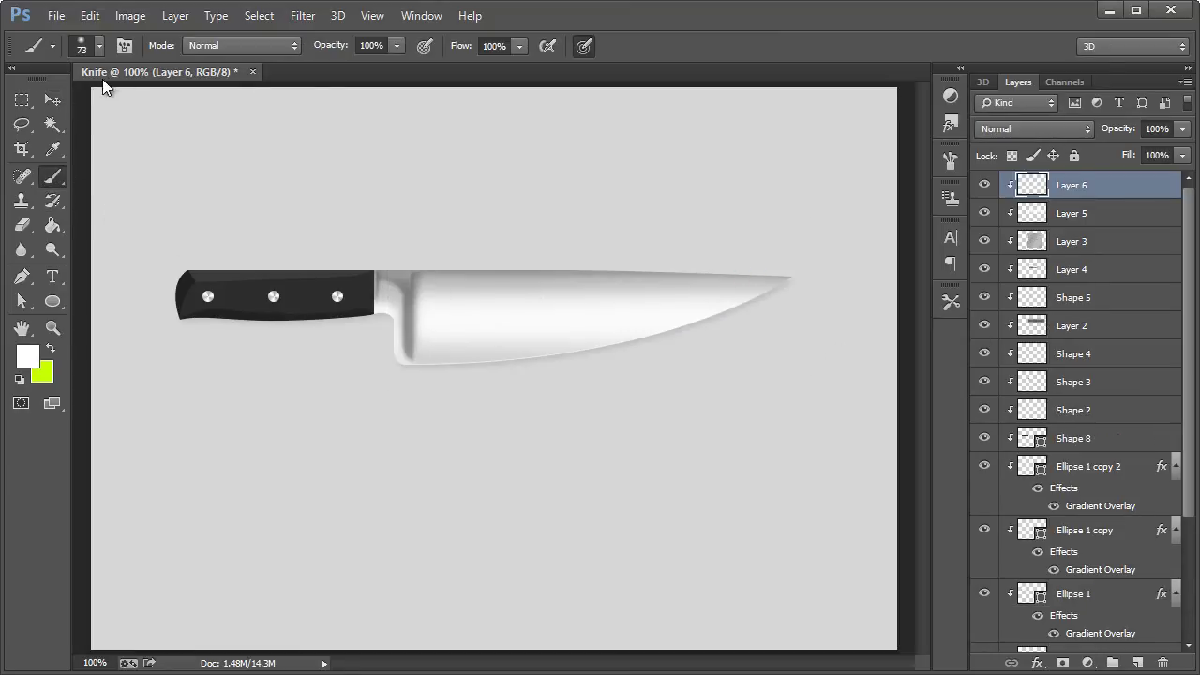
{"action": "left_click", "coordinate": [99, 47]}
{"action": "left_click_drag", "start_coordinate": [210, 200], "coordinate": [217, 221]}
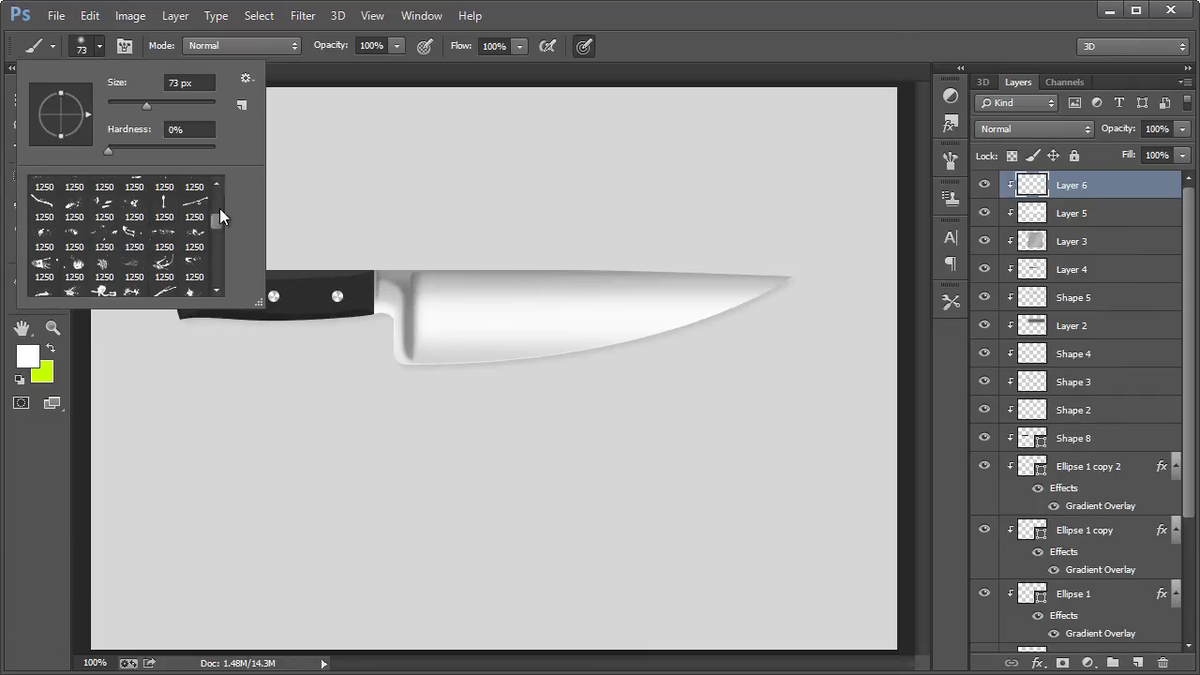
{"action": "left_click", "coordinate": [250, 77]}
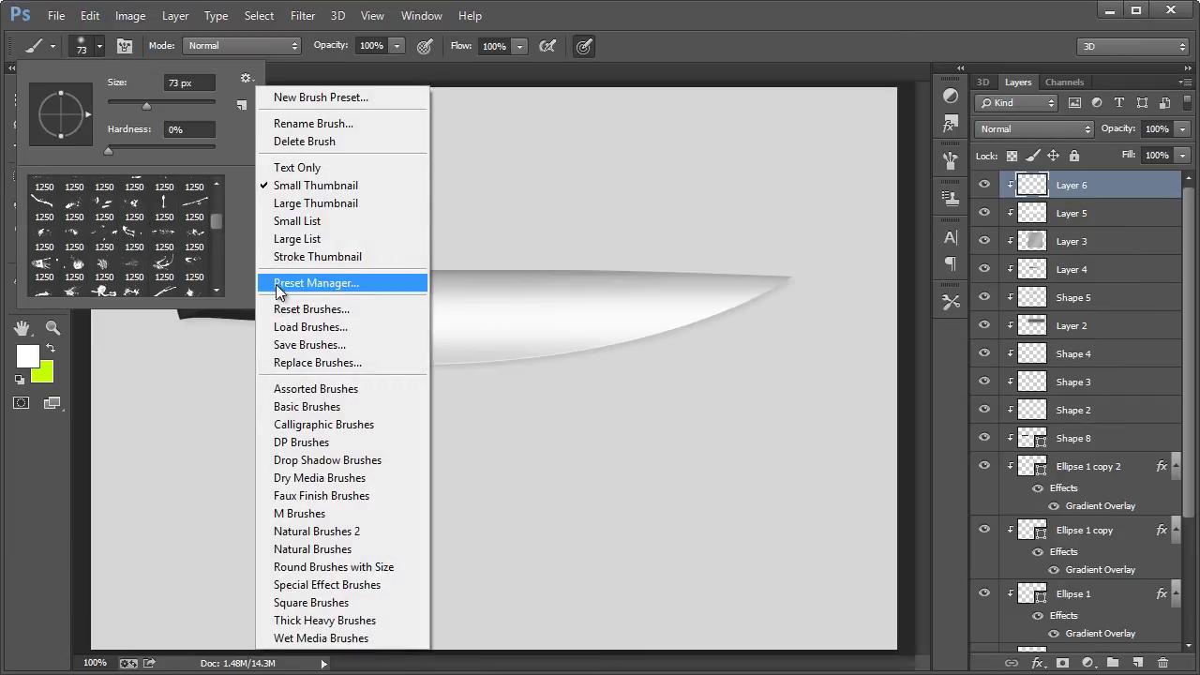
{"action": "left_click", "coordinate": [229, 74]}
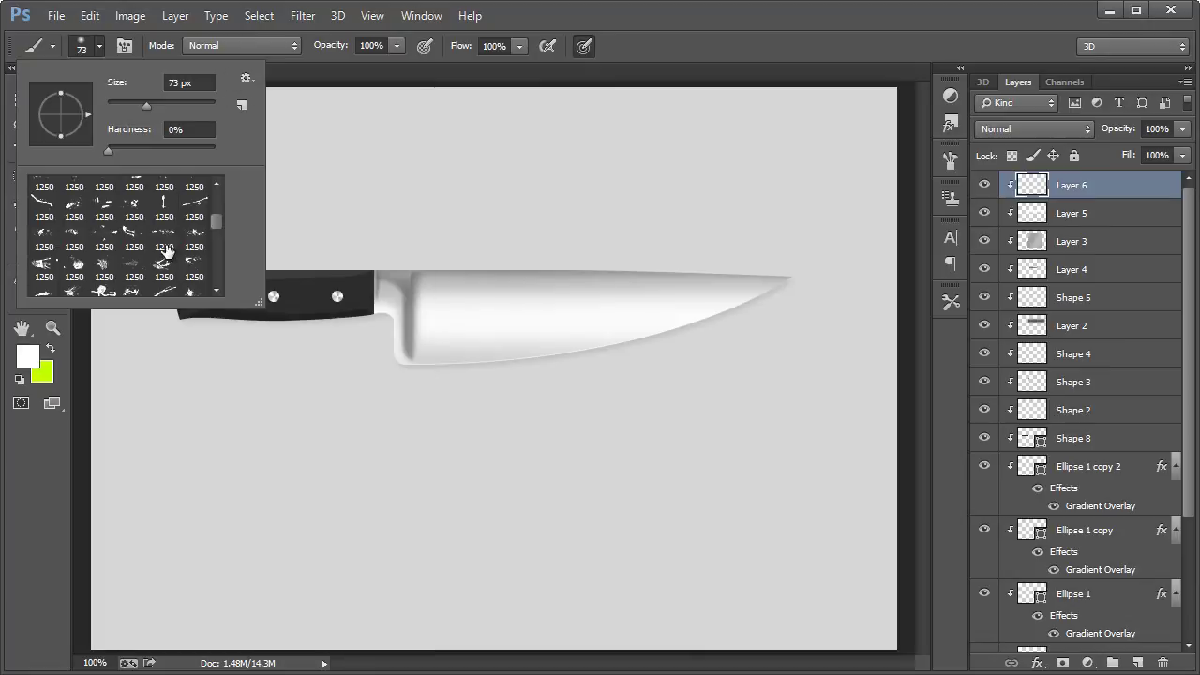
{"action": "left_click", "coordinate": [129, 236]}
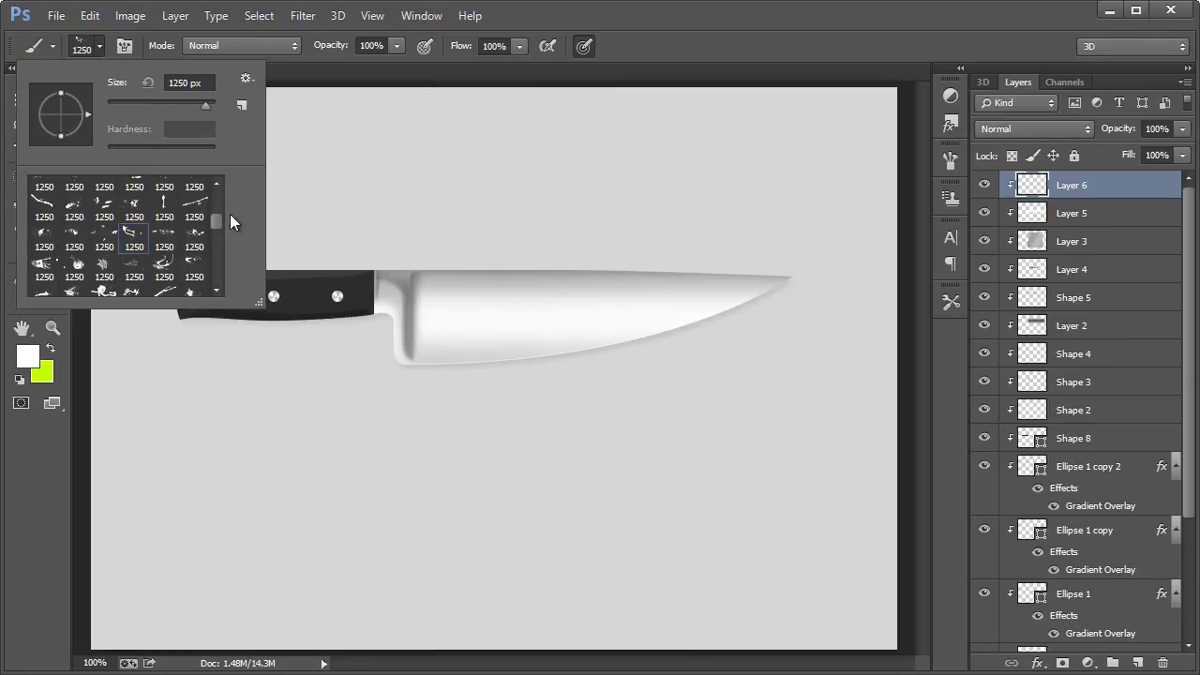
{"action": "left_click", "coordinate": [733, 47]}
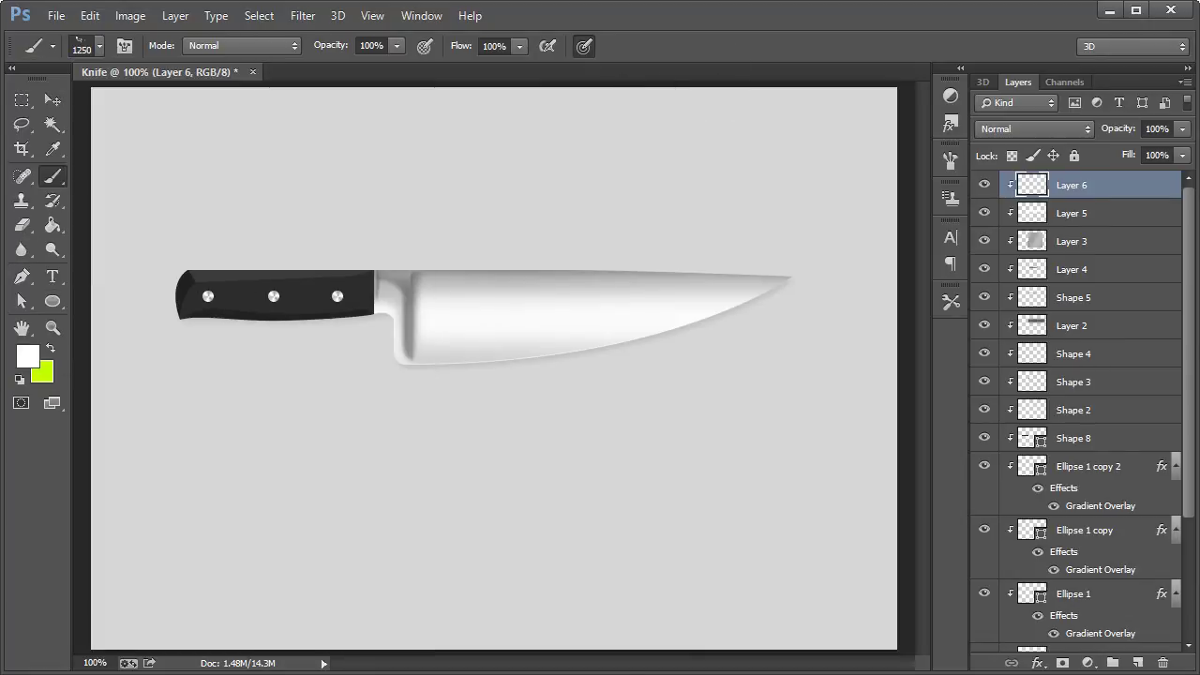
Step: Set the foreground color to a dark blood red
{"action": "left_click", "coordinate": [31, 354]}
{"action": "left_click_drag", "start_coordinate": [875, 370], "coordinate": [875, 352]}
{"action": "left_click_drag", "start_coordinate": [842, 413], "coordinate": [852, 429]}
{"action": "left_click", "coordinate": [1040, 344]}
Step: Try stamping the 1250 px red splatter at three different positions over the blade, undoing each attempt
{"action": "left_click", "coordinate": [572, 314]}
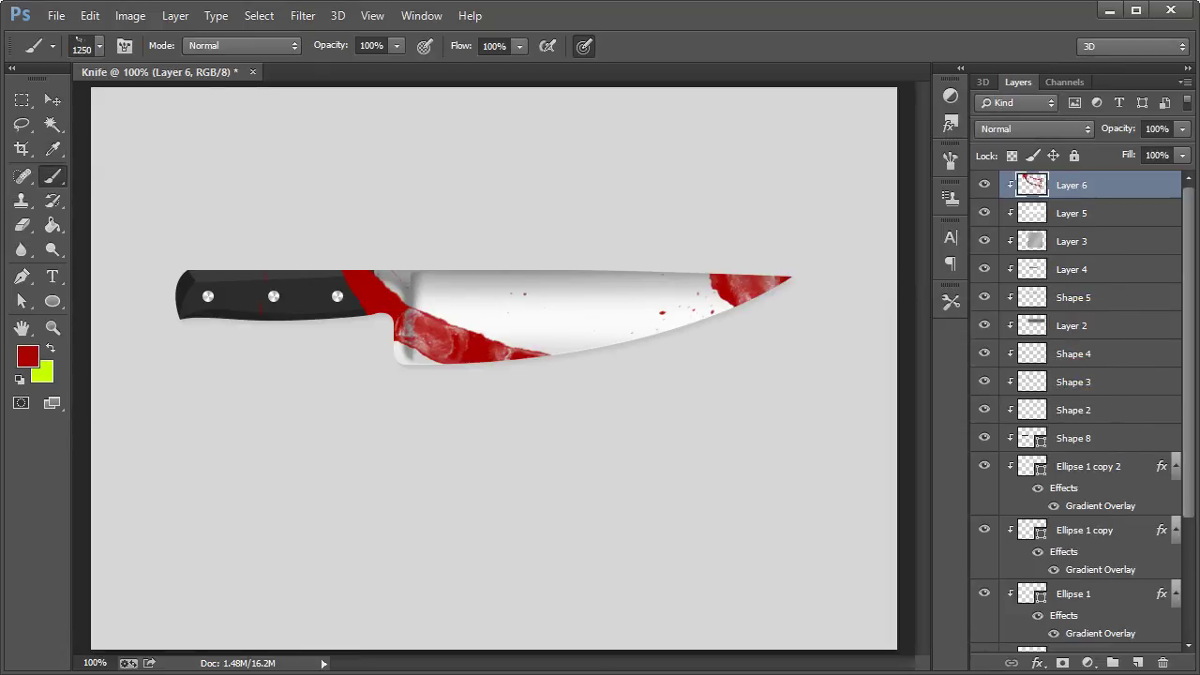
{"action": "key", "text": "ctrl+z"}
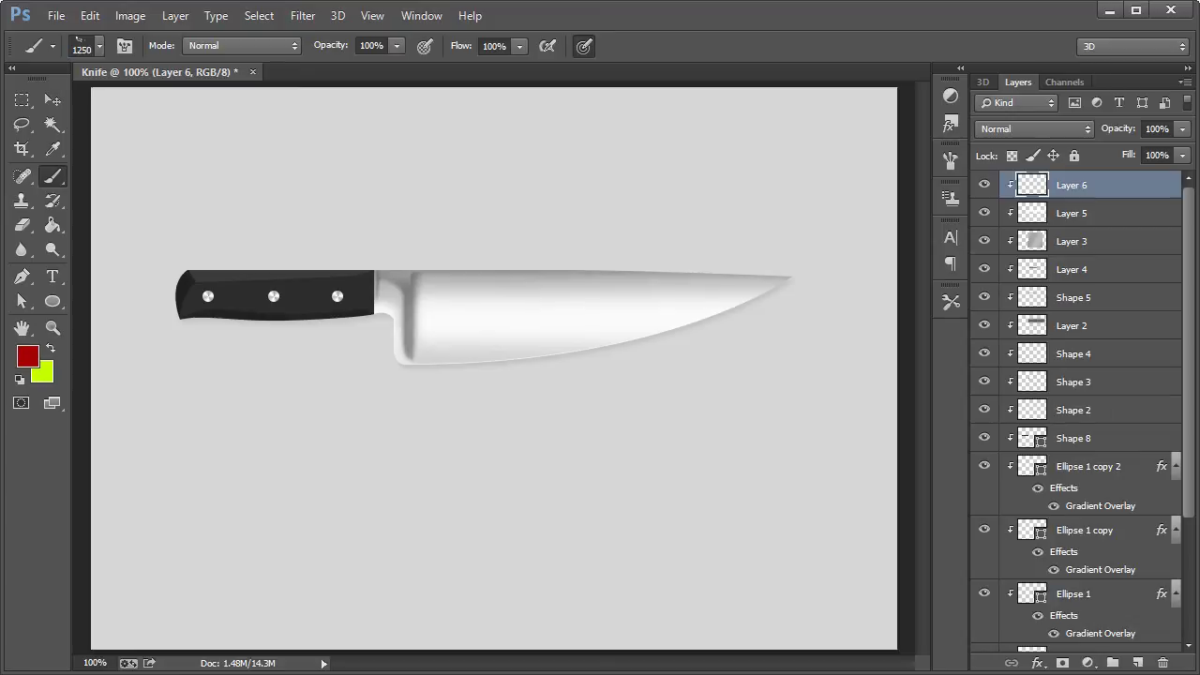
{"action": "left_click", "coordinate": [600, 291]}
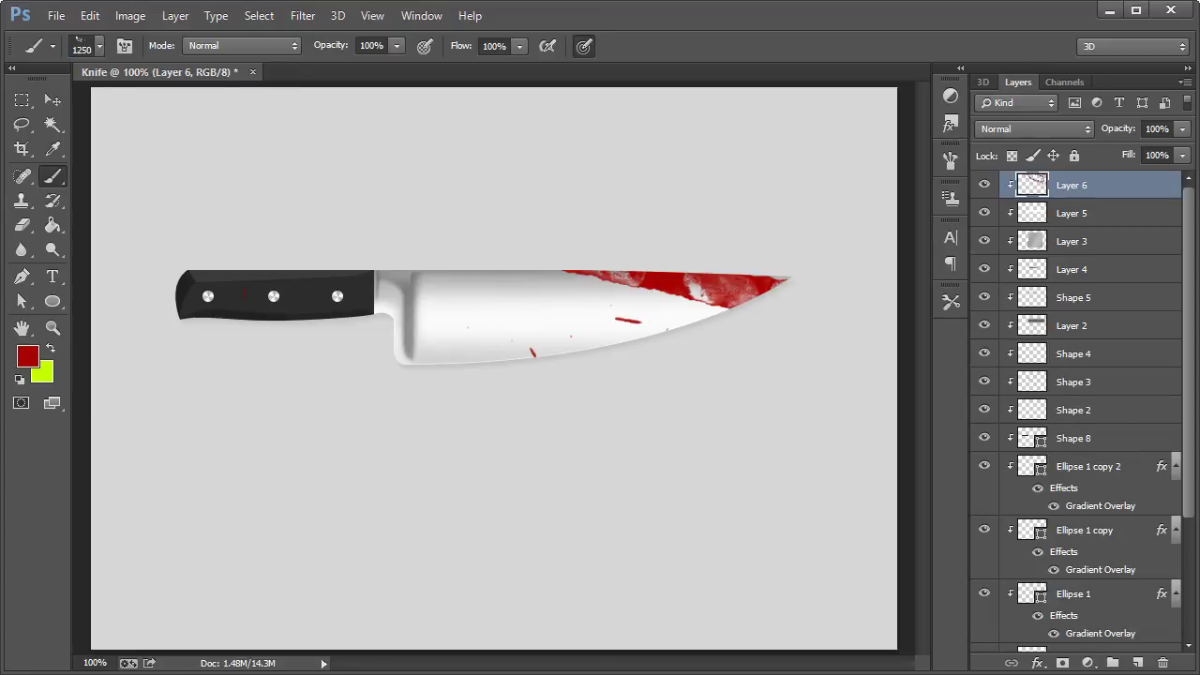
{"action": "key", "text": "ctrl+z"}
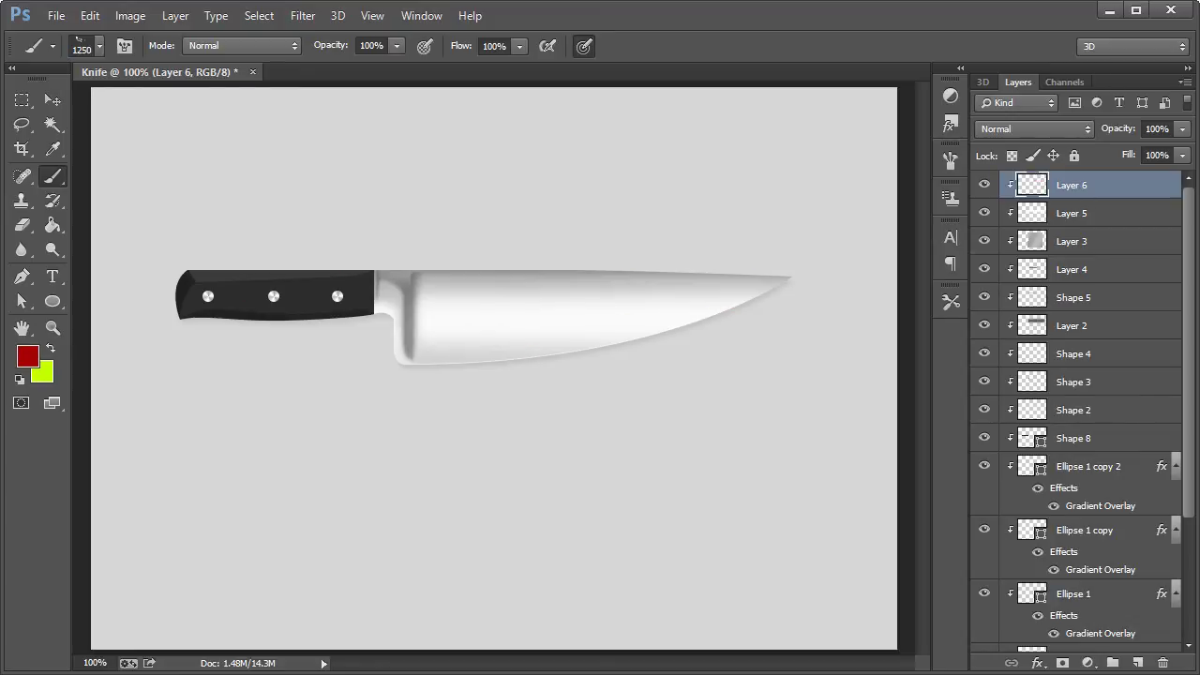
{"action": "left_click", "coordinate": [589, 314]}
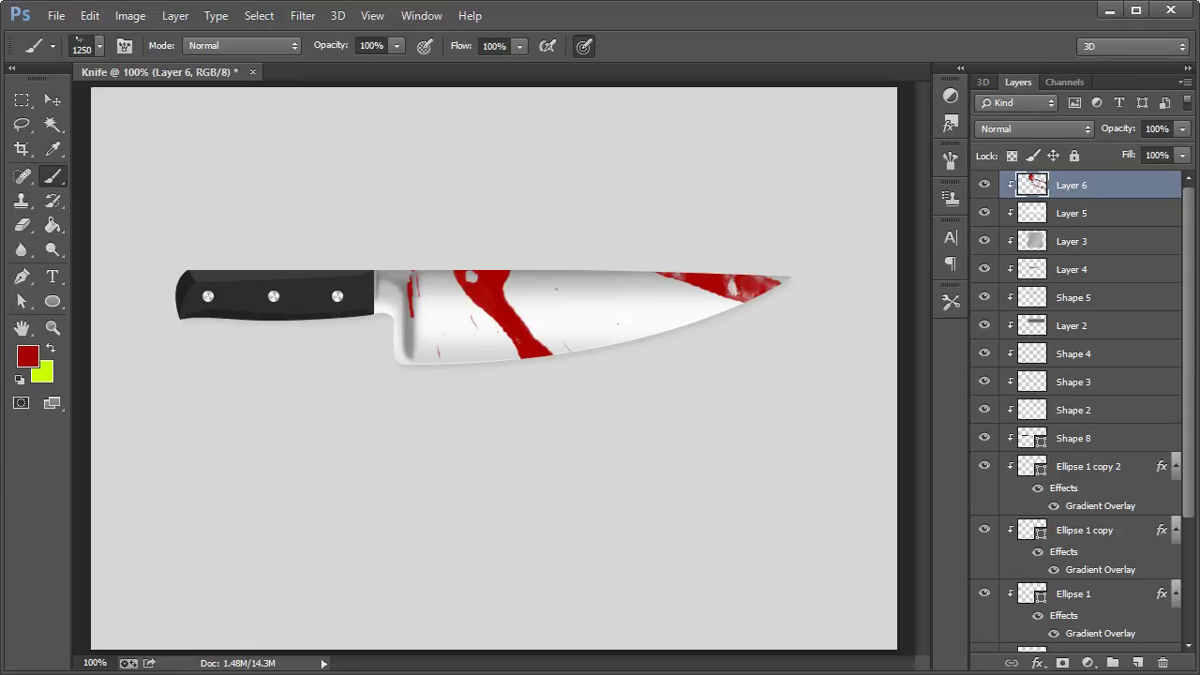
{"action": "key", "text": "ctrl+z"}
Step: Browse the brush presets and choose a different splatter brush with a thick blot and drips
{"action": "left_click", "coordinate": [100, 47]}
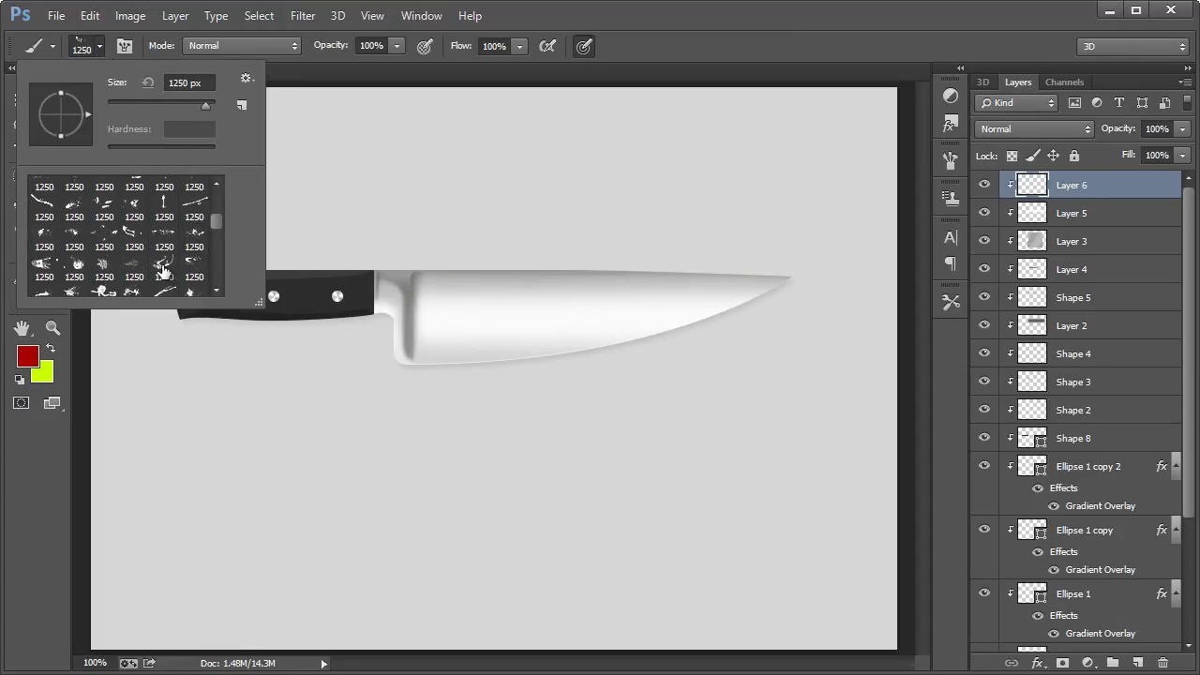
{"action": "scroll", "coordinate": [180, 212], "scroll_direction": "up", "scroll_amount": 1}
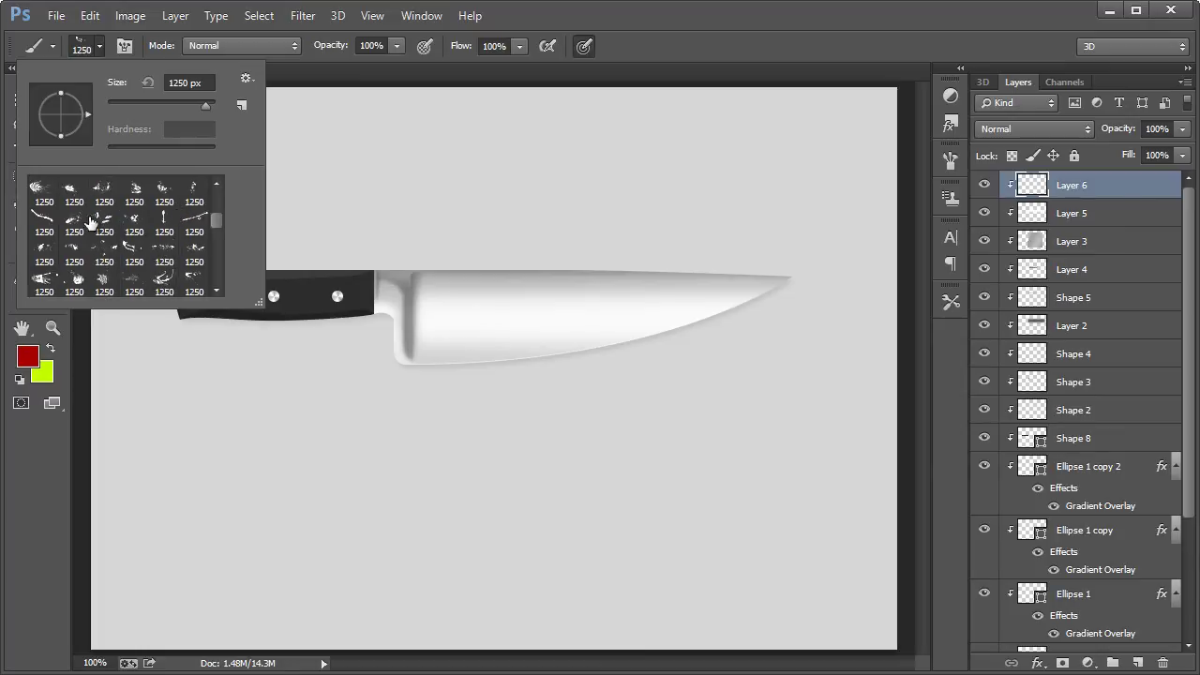
{"action": "scroll", "coordinate": [163, 241], "scroll_direction": "down", "scroll_amount": 1}
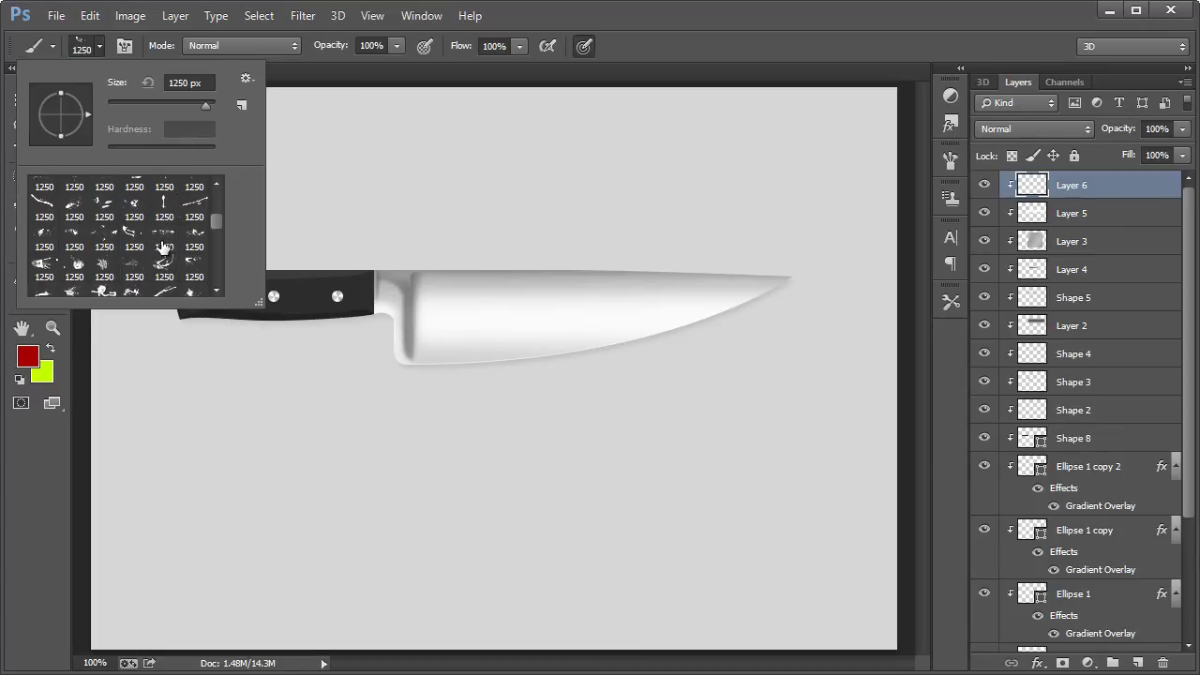
{"action": "scroll", "coordinate": [164, 245], "scroll_direction": "down", "scroll_amount": 1}
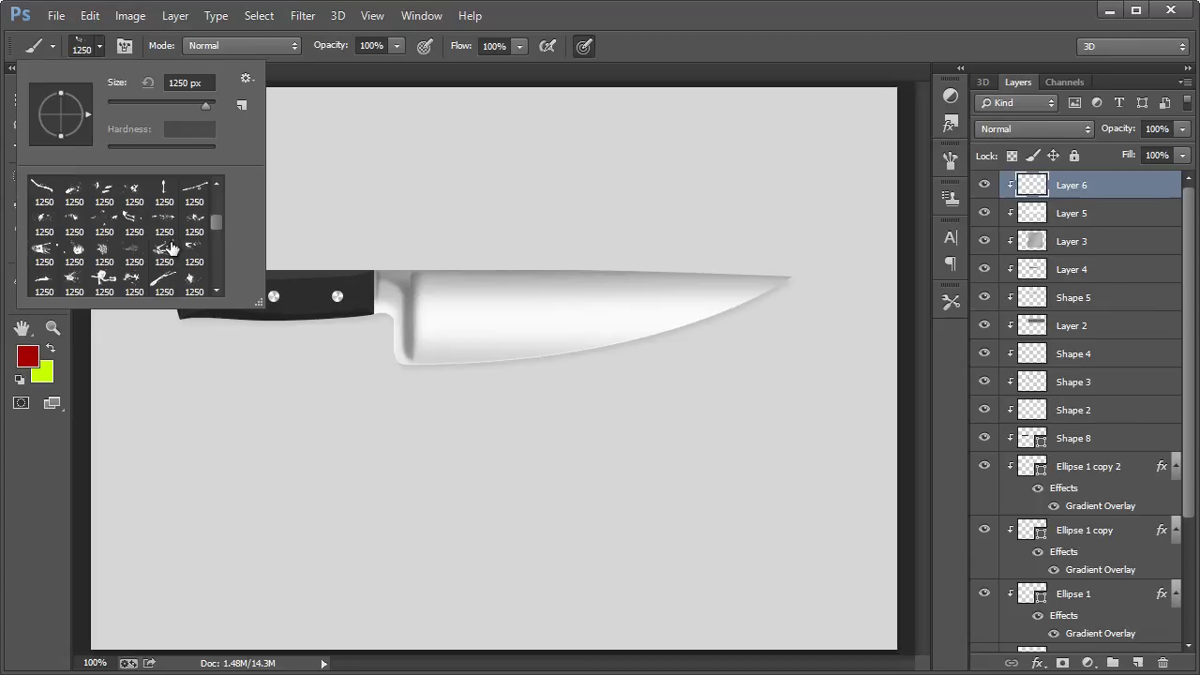
{"action": "scroll", "coordinate": [171, 247], "scroll_direction": "down", "scroll_amount": 1}
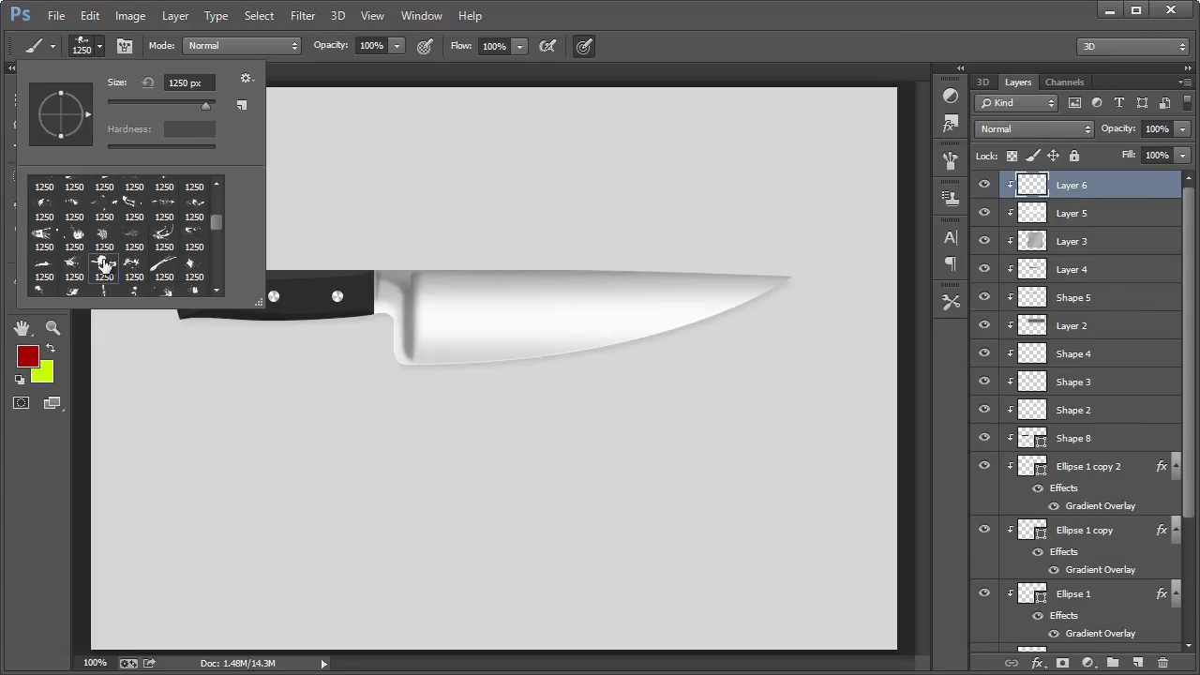
{"action": "left_click", "coordinate": [642, 37]}
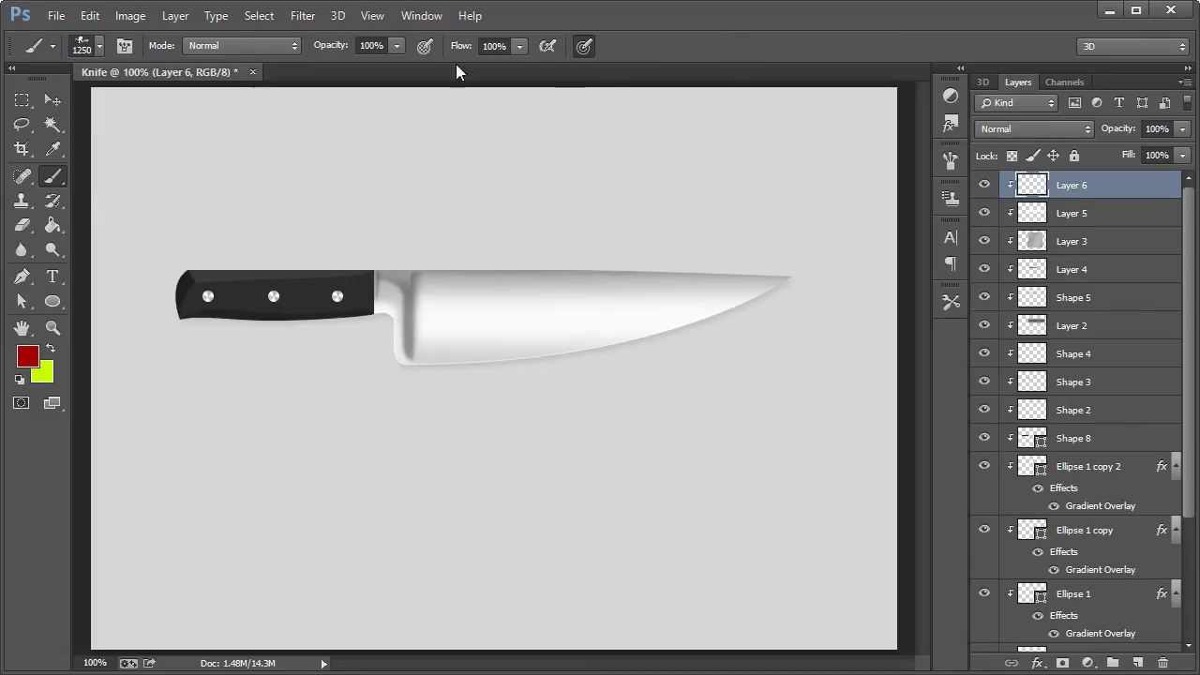
Step: Set the splatter brush size to 472 px and stamp red blood over the blade near its tip
{"action": "left_click", "coordinate": [100, 45]}
{"action": "left_click", "coordinate": [173, 101]}
{"action": "left_click", "coordinate": [726, 48]}
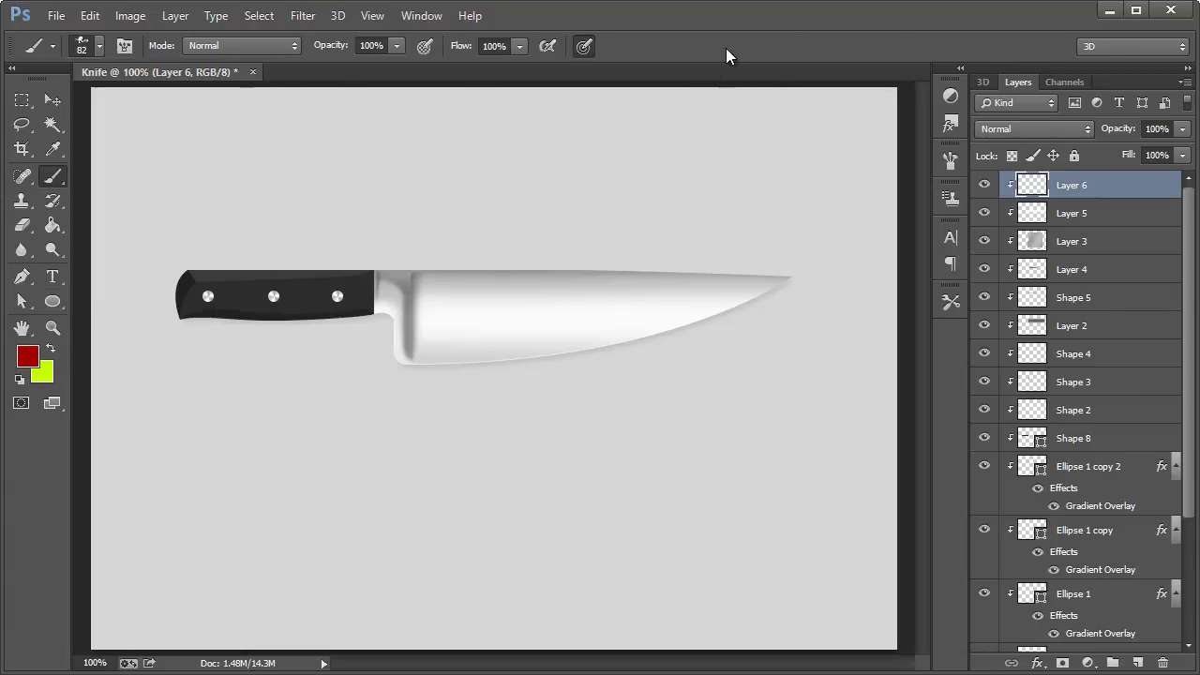
{"action": "left_click", "coordinate": [101, 48]}
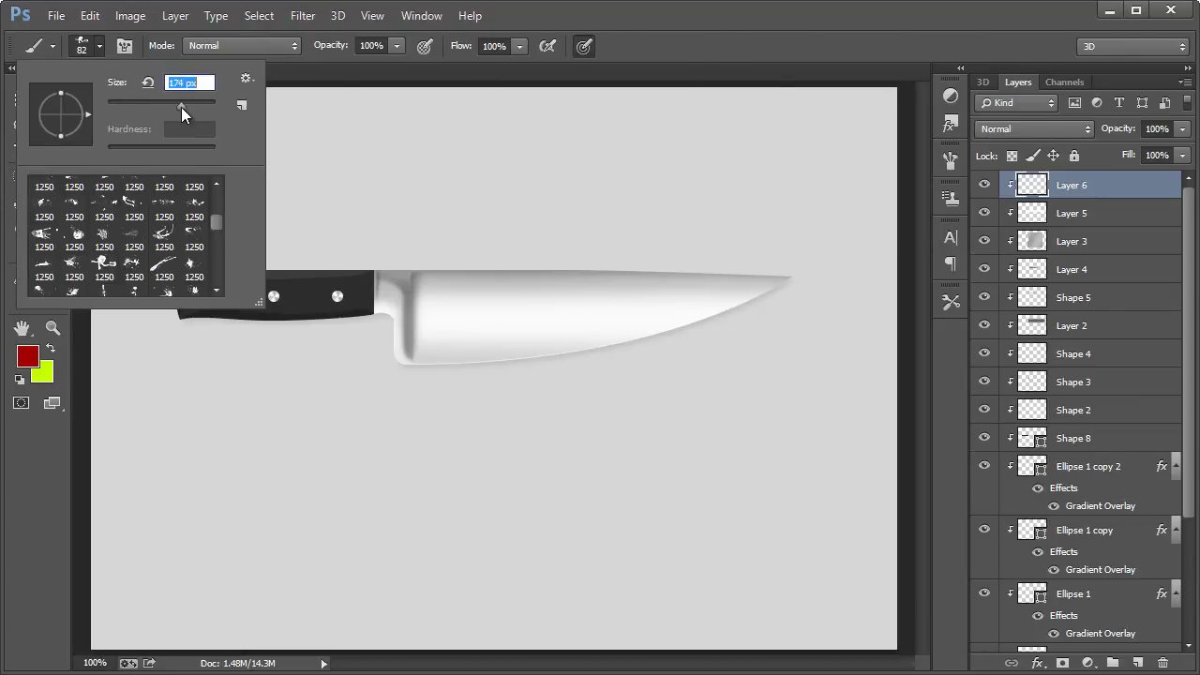
{"action": "left_click_drag", "start_coordinate": [193, 107], "coordinate": [200, 107]}
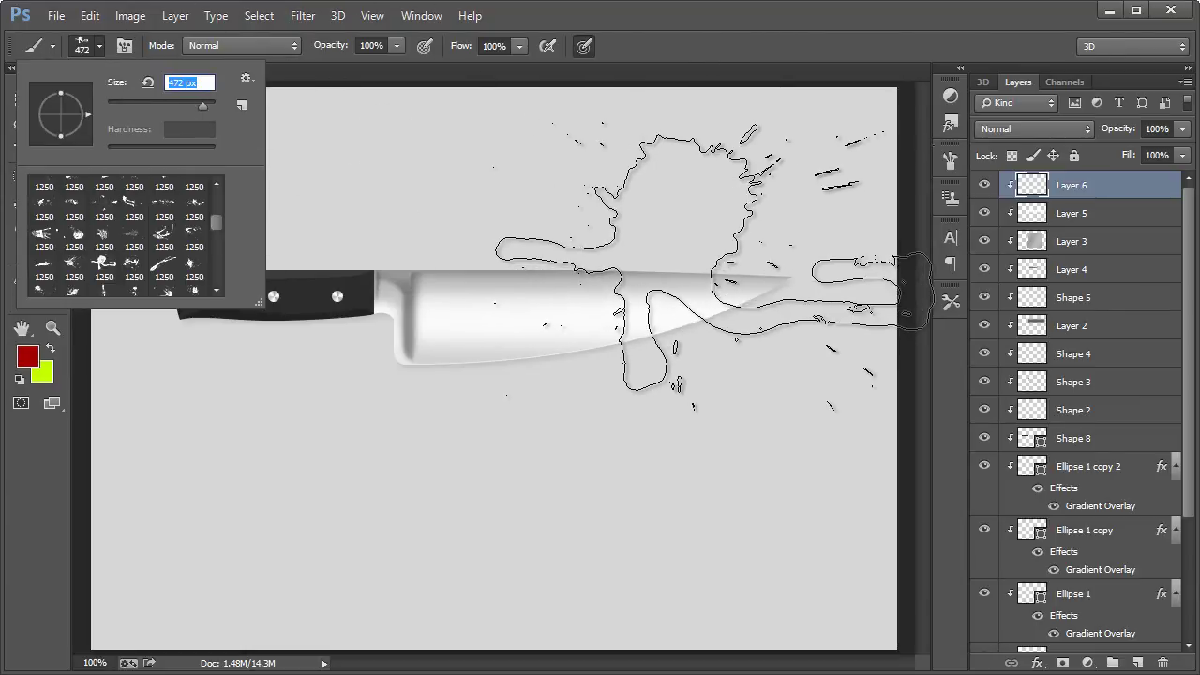
{"action": "left_click", "coordinate": [742, 278]}
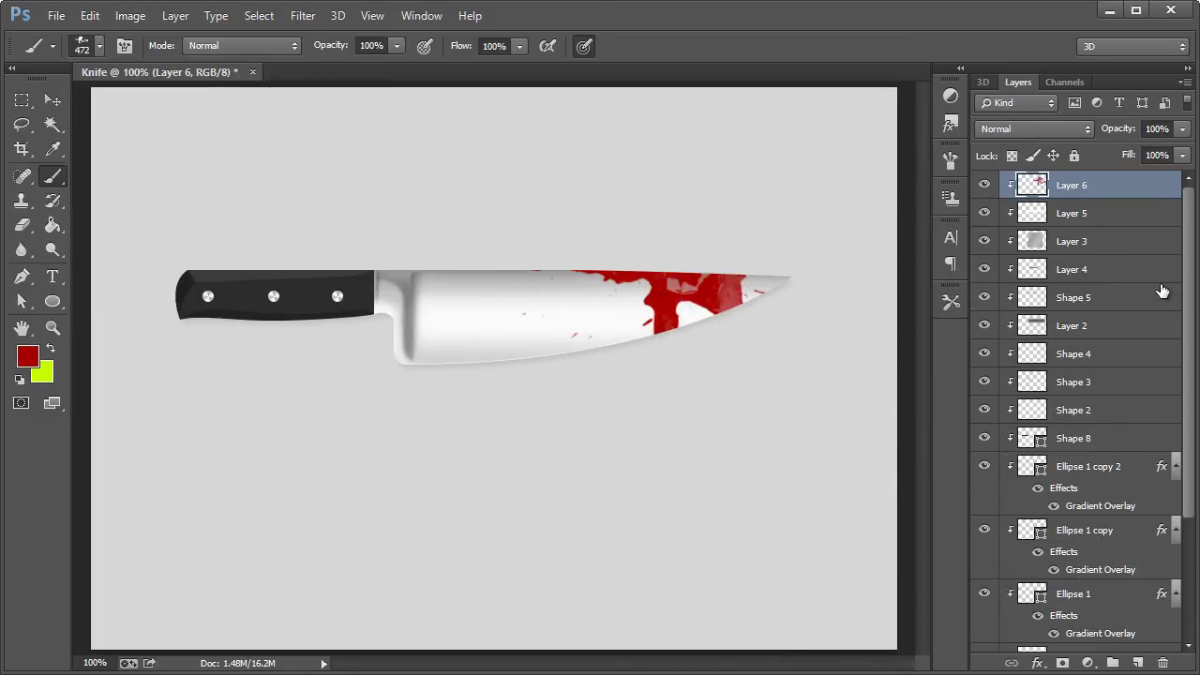
Step: Add a new empty layer directly above the background Layer 1, beneath the knife's base shape
{"action": "scroll", "coordinate": [1119, 443], "scroll_direction": "down", "scroll_amount": 3}
{"action": "left_click", "coordinate": [1099, 640]}
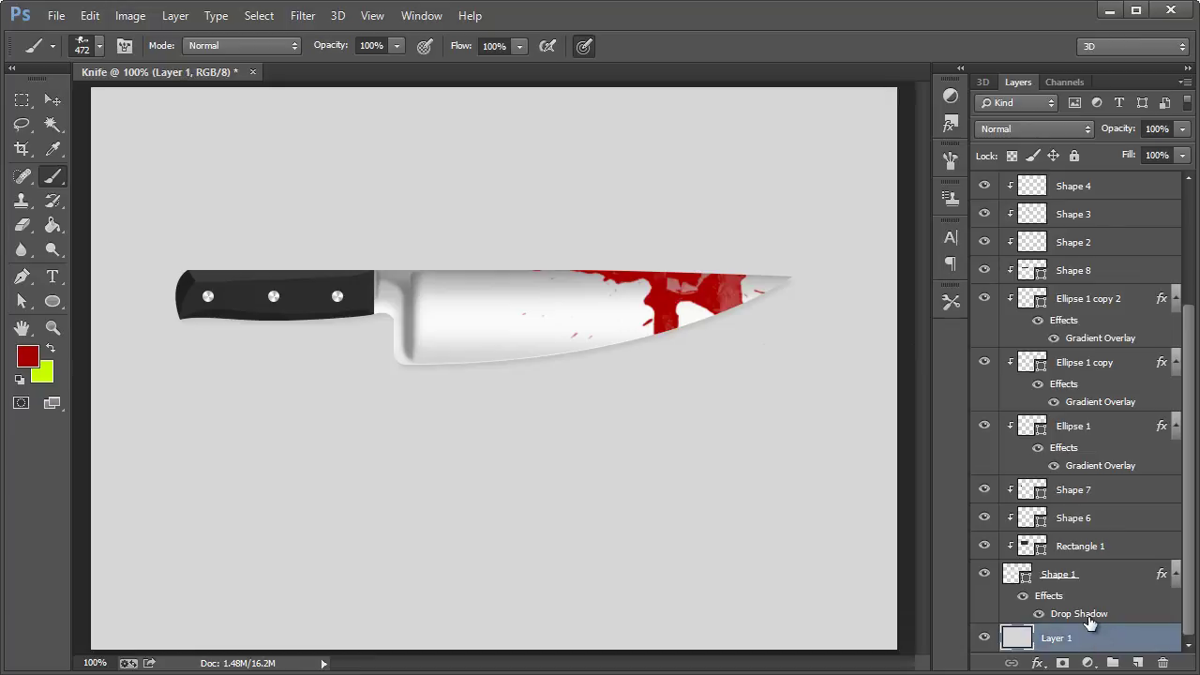
{"action": "key", "text": "ctrl+shift+n"}
{"action": "key", "text": "Return"}
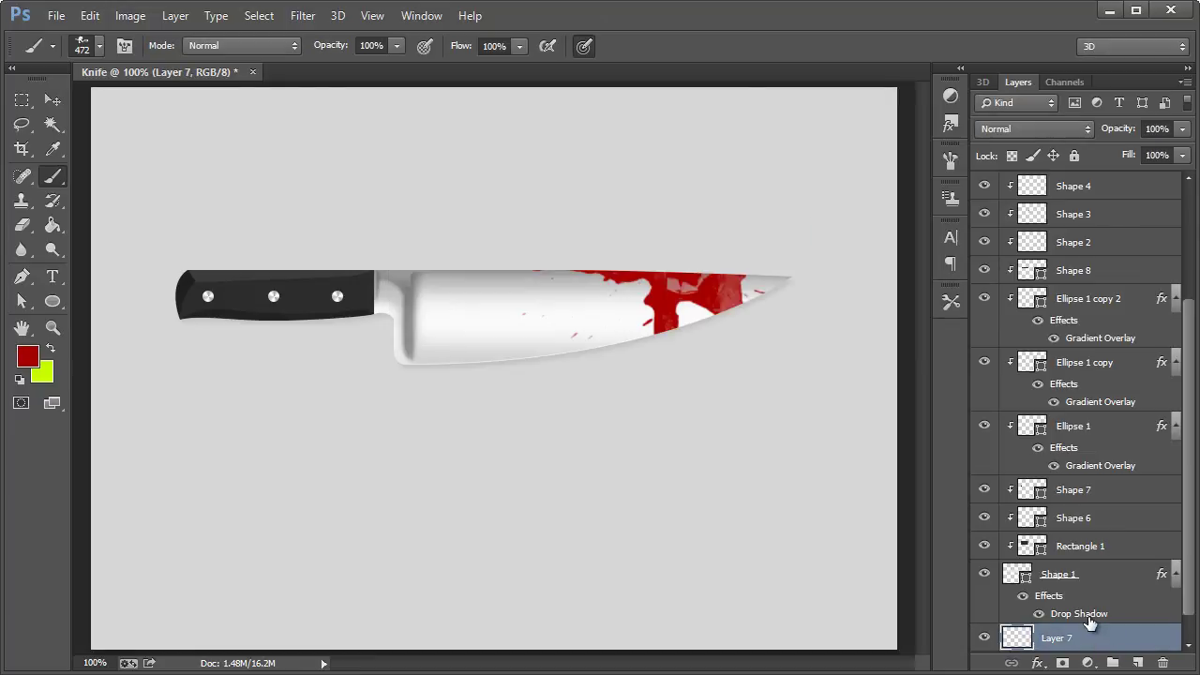
{"action": "scroll", "coordinate": [1087, 619], "scroll_direction": "down", "scroll_amount": 1}
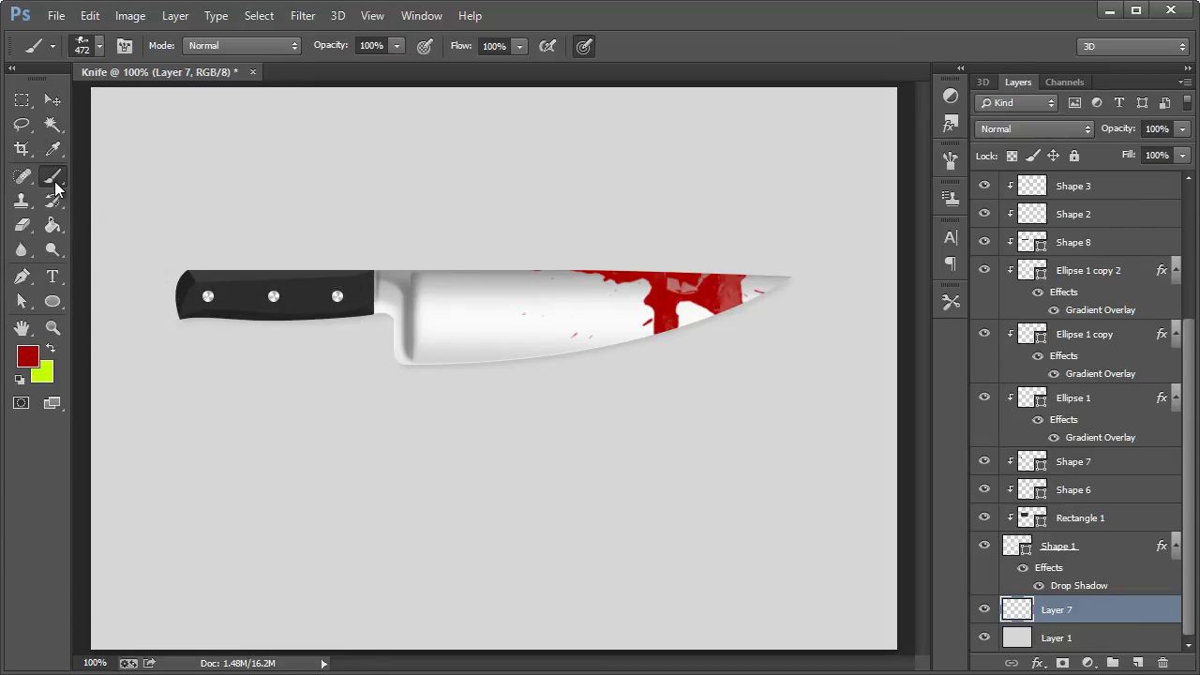
Step: Stamp a red splatter behind the front half of the blade using another splatter brush at 437 px, redoing it slightly closer to the handle
{"action": "left_click", "coordinate": [98, 47]}
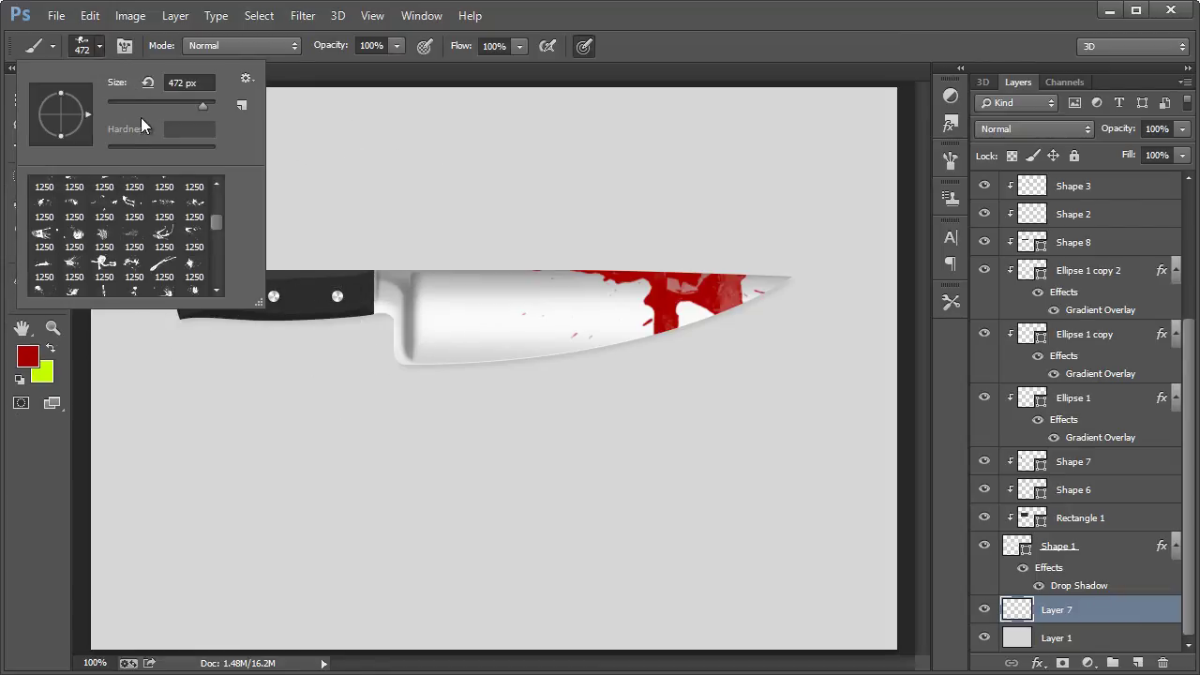
{"action": "left_click", "coordinate": [129, 199]}
{"action": "left_click_drag", "start_coordinate": [196, 106], "coordinate": [200, 103]}
{"action": "left_click", "coordinate": [708, 300]}
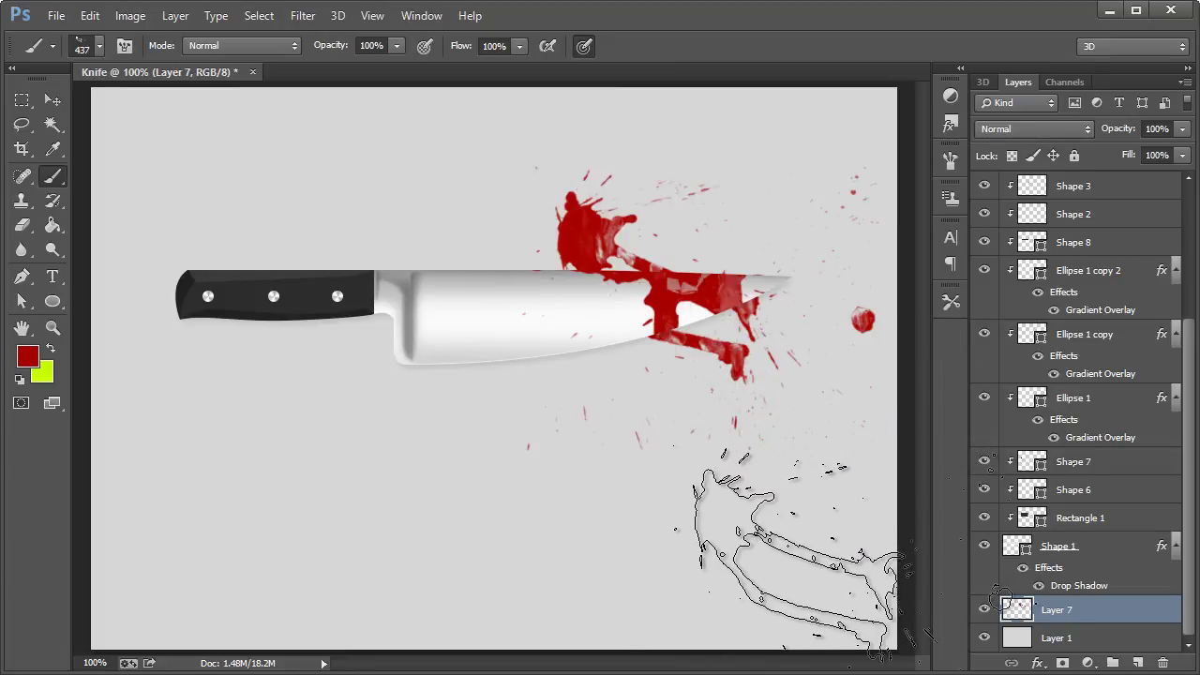
{"action": "key", "text": "ctrl+z"}
{"action": "left_click", "coordinate": [687, 314]}
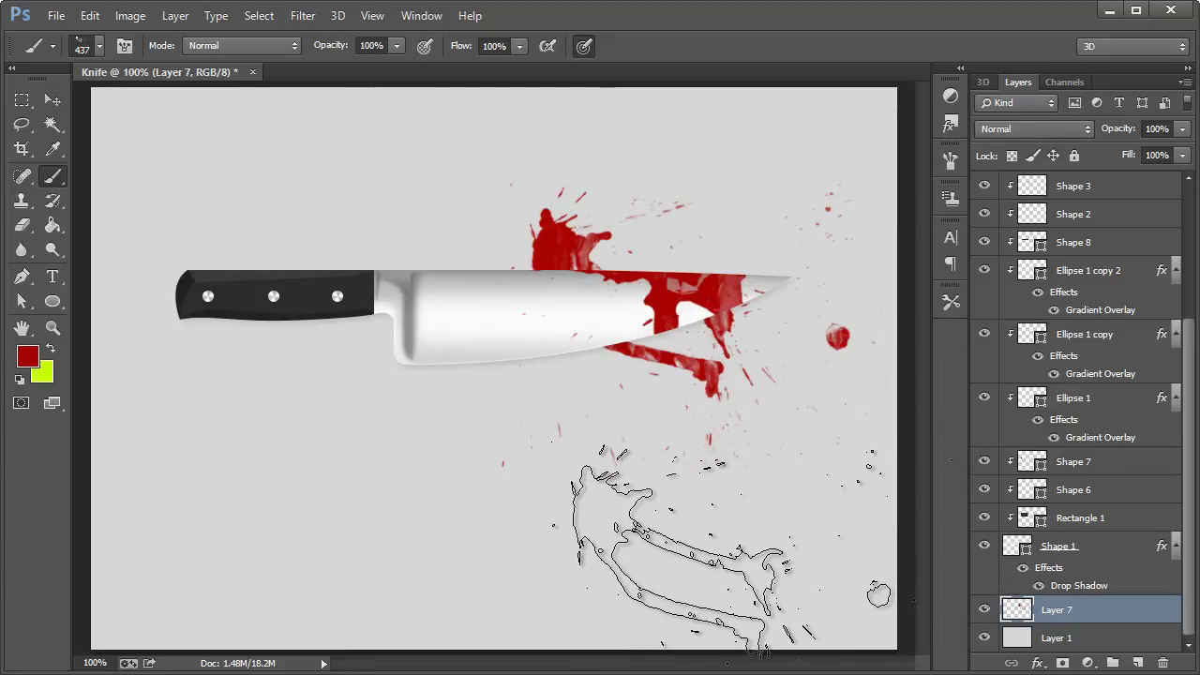
{"action": "left_click", "coordinate": [53, 99]}
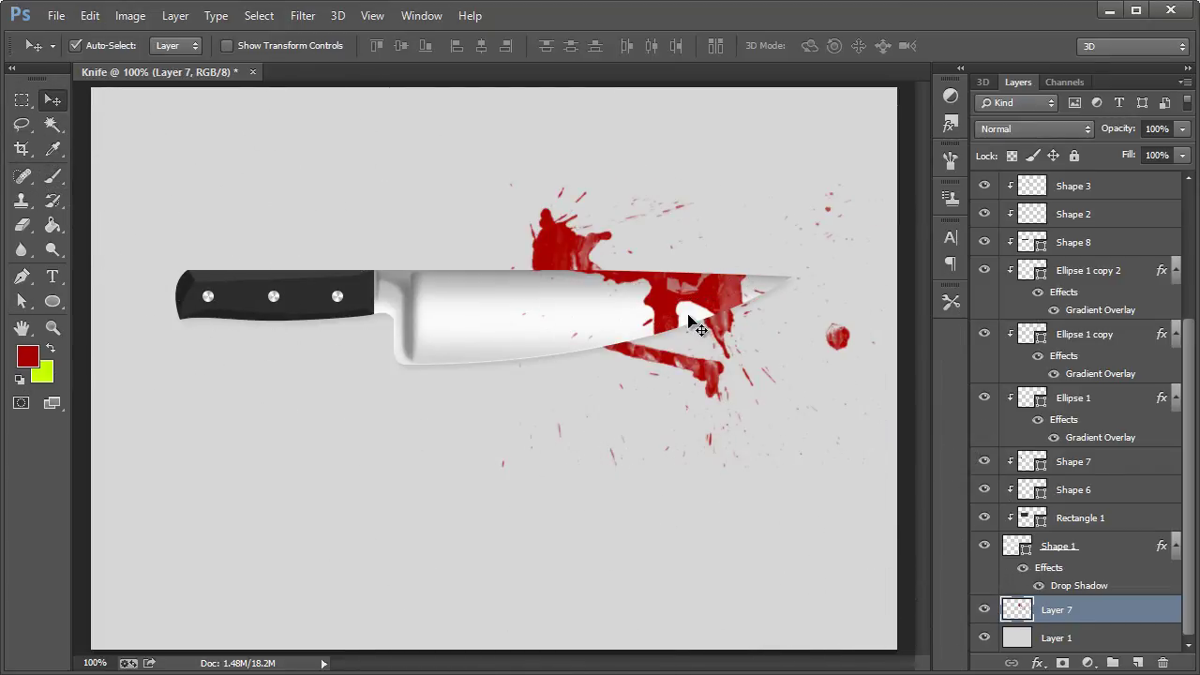
Step: Try successive blend modes, including Multiply, Darker Color and Vivid Light, on the blood splatter layer over the blade
{"action": "left_click", "coordinate": [692, 291]}
{"action": "left_click", "coordinate": [1049, 132]}
{"action": "left_click", "coordinate": [1048, 133]}
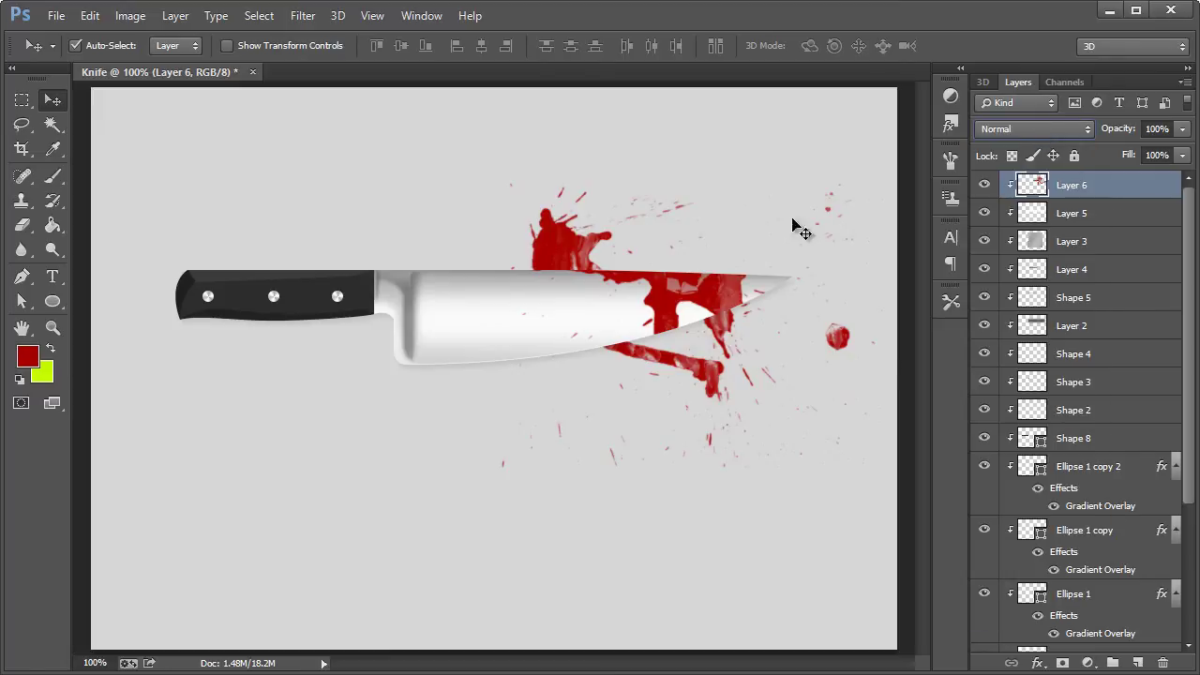
{"action": "key", "text": "shift+plus"}
{"action": "key", "text": "shift+plus"}
{"action": "key", "text": "shift+plus"}
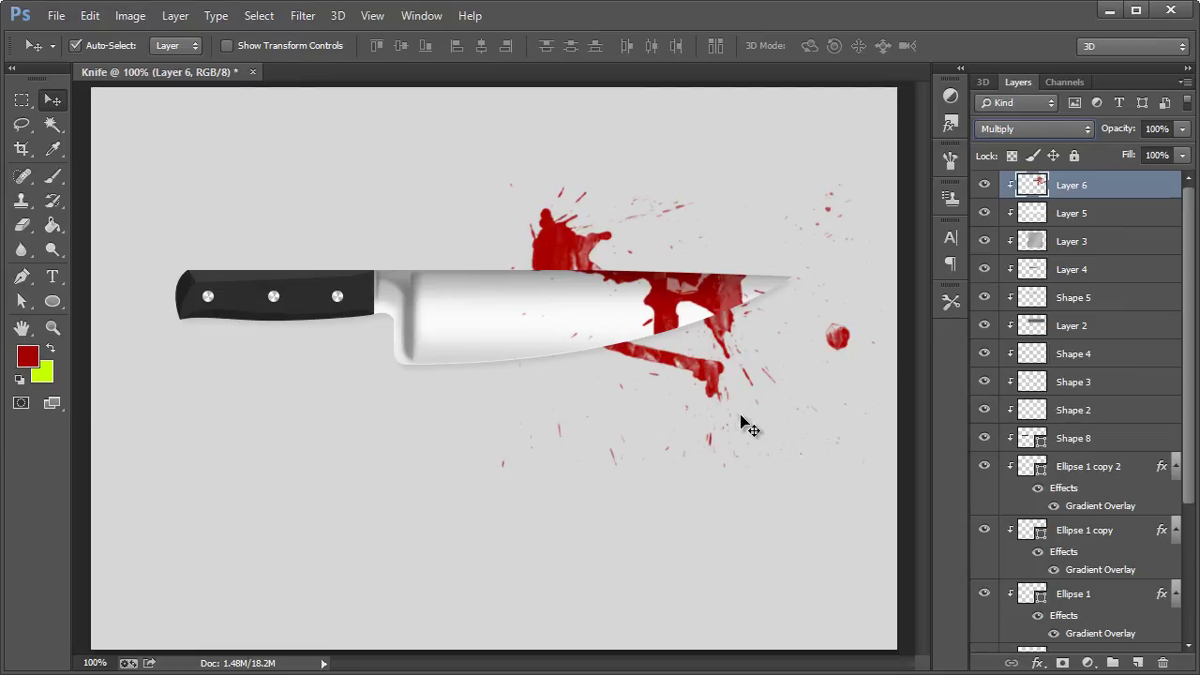
{"action": "key", "text": "shift+plus"}
{"action": "key", "text": "shift+plus"}
{"action": "key", "text": "shift+plus"}
{"action": "key", "text": "shift+plus"}
{"action": "key", "text": "shift+plus"}
{"action": "key", "text": "shift+plus"}
{"action": "key", "text": "shift+plus"}
{"action": "key", "text": "shift+plus"}
{"action": "key", "text": "shift+plus"}
{"action": "key", "text": "shift+plus"}
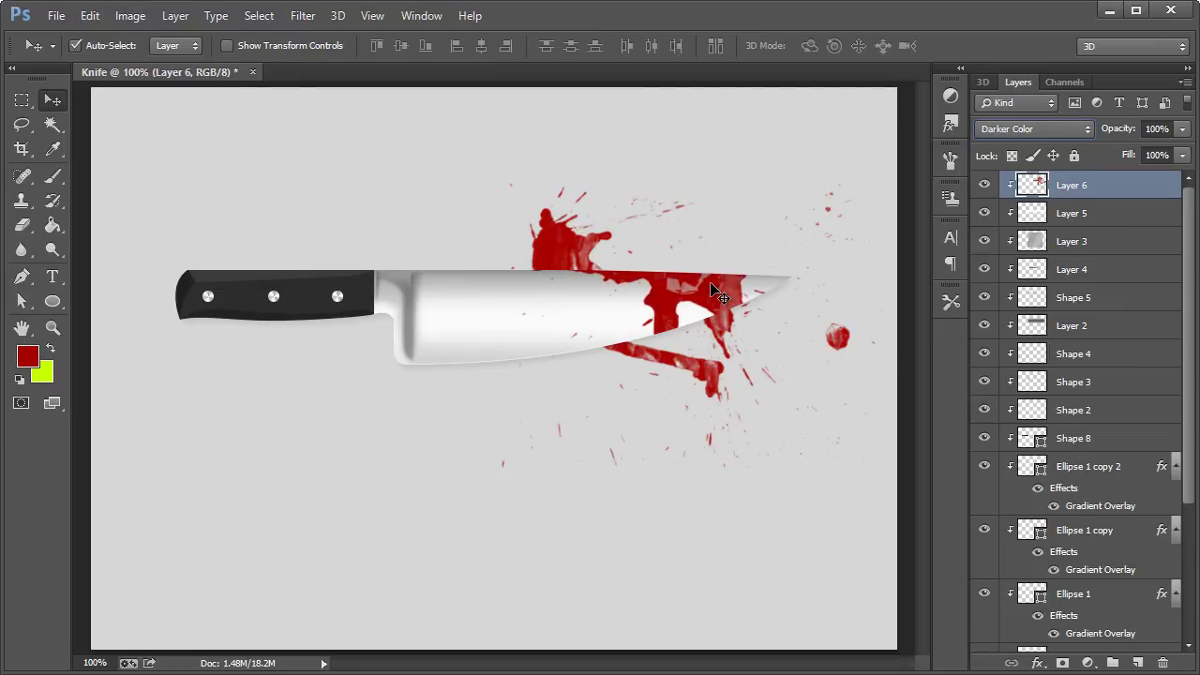
{"action": "key", "text": "shift+plus"}
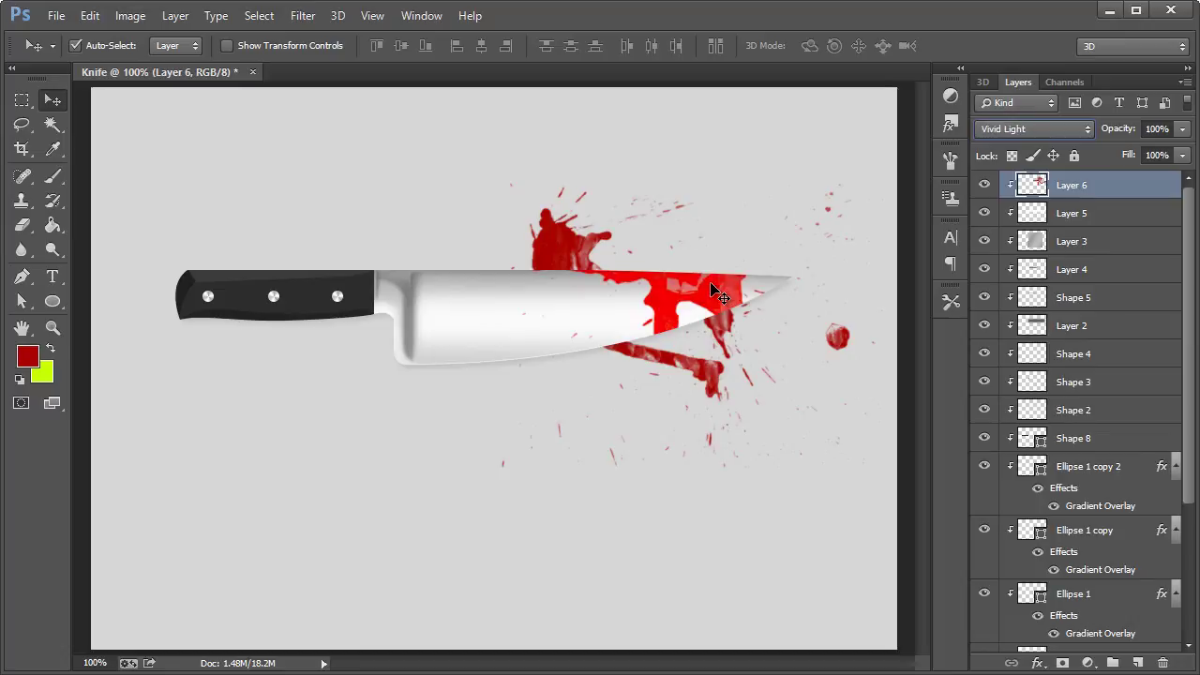
Step: Set the blend mode of the blood splatter on the blade, Layer 6, to Linear Burn
{"action": "key", "text": "shift+minus"}
{"action": "left_click", "coordinate": [1008, 131]}
{"action": "left_click", "coordinate": [998, 223]}
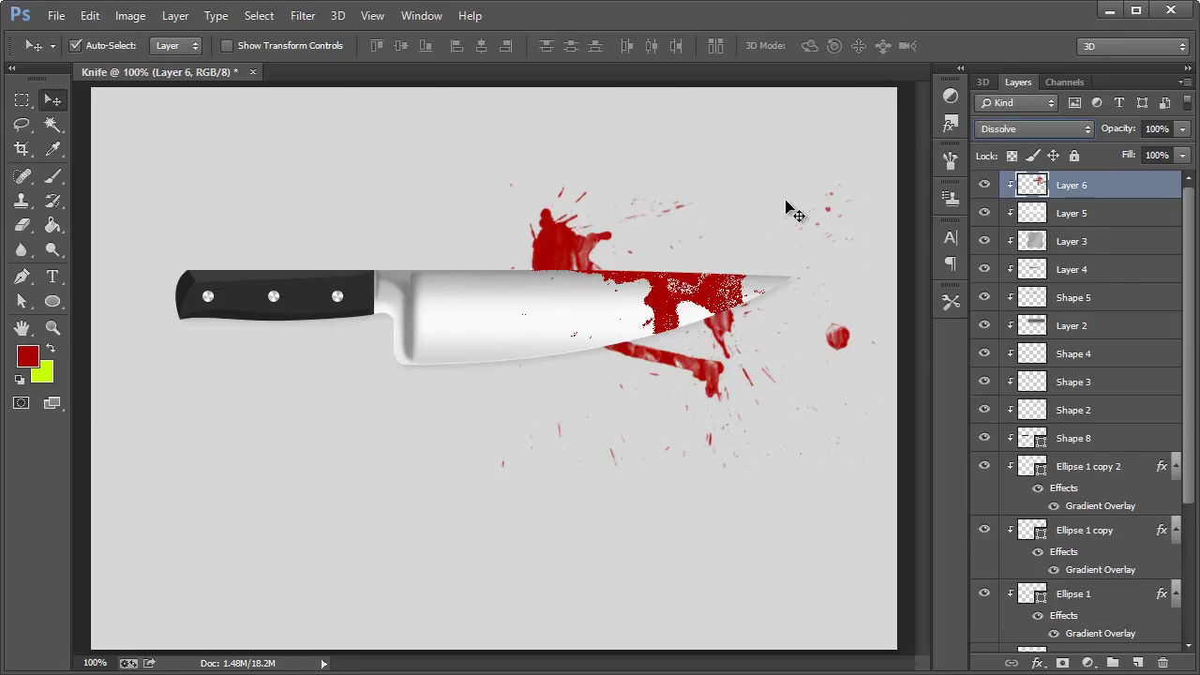
{"action": "key", "text": "shift+plus"}
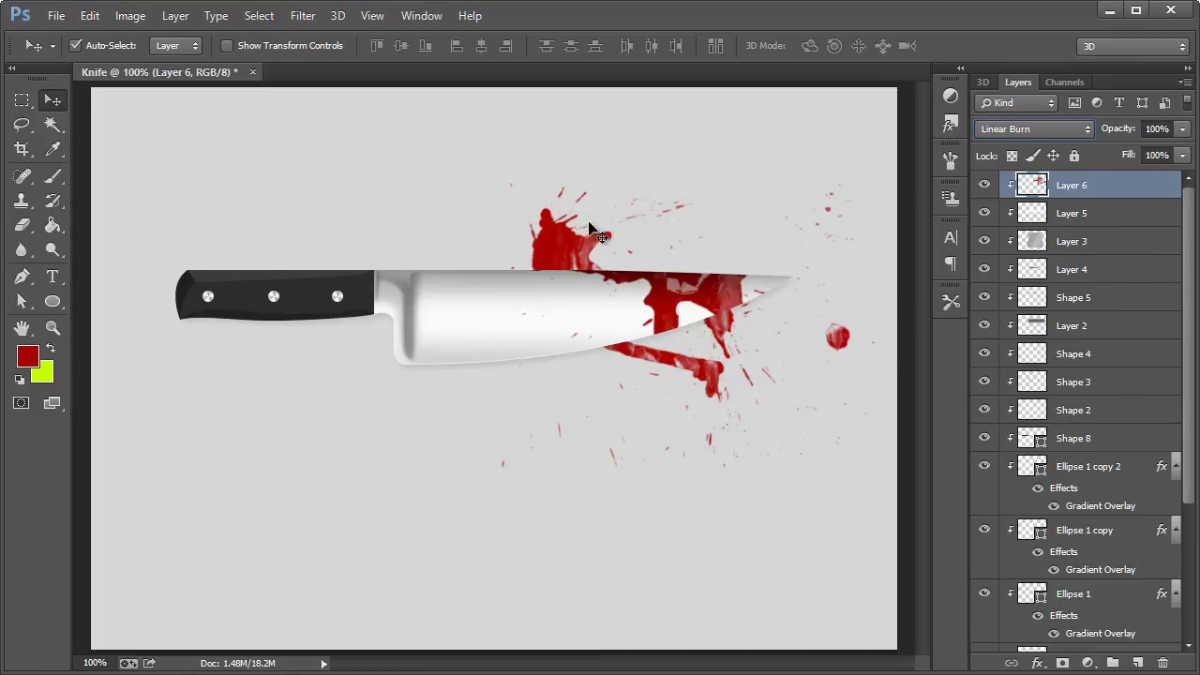
Step: Add Brightness/Contrast and Hue/Saturation adjustment layers directly above Layer 7, the blood splatter behind the knife
{"action": "left_click", "coordinate": [557, 249]}
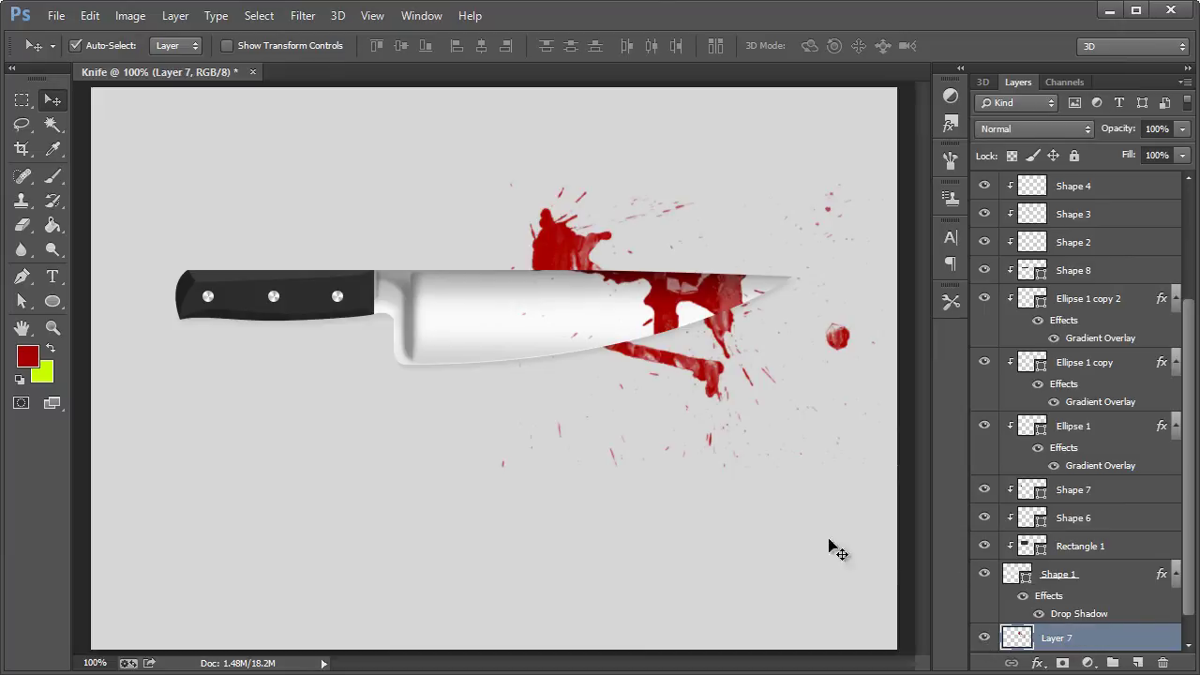
{"action": "left_click", "coordinate": [951, 96]}
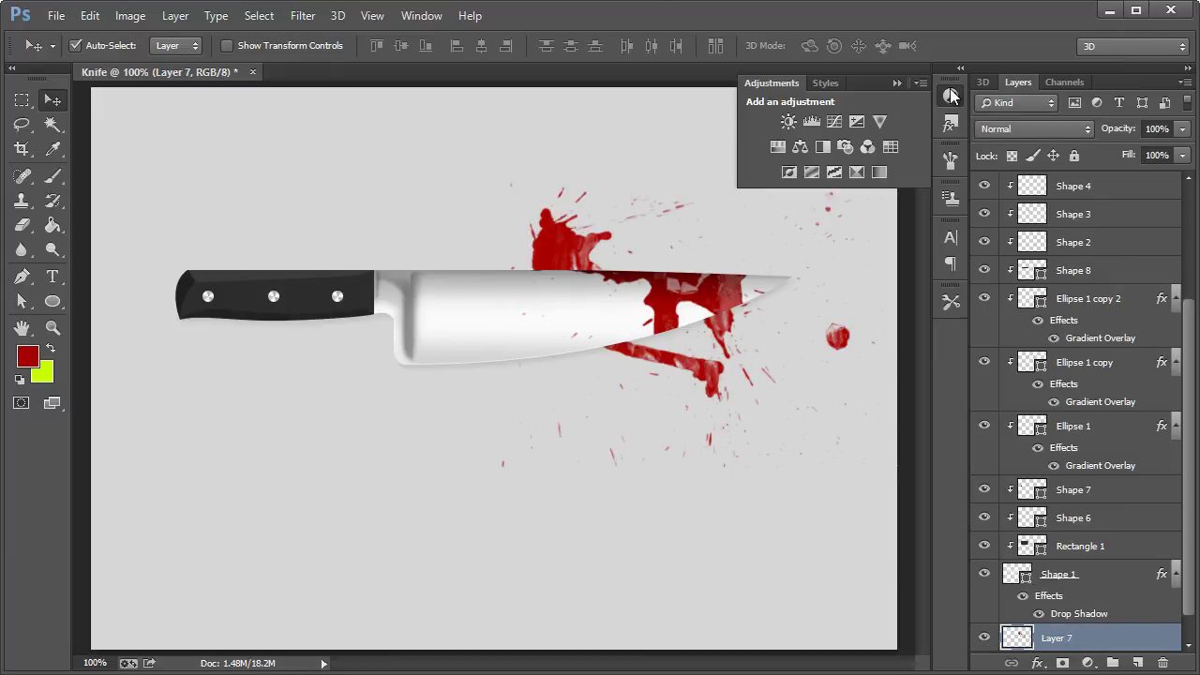
{"action": "left_click", "coordinate": [424, 16]}
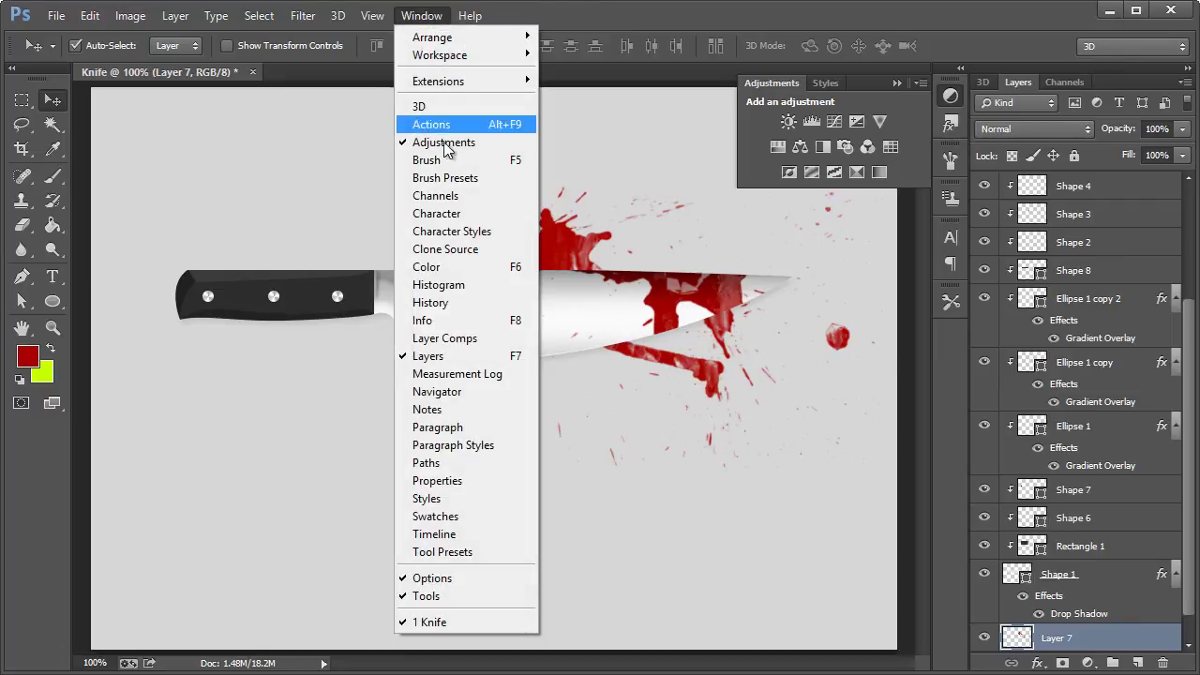
{"action": "left_click", "coordinate": [835, 23]}
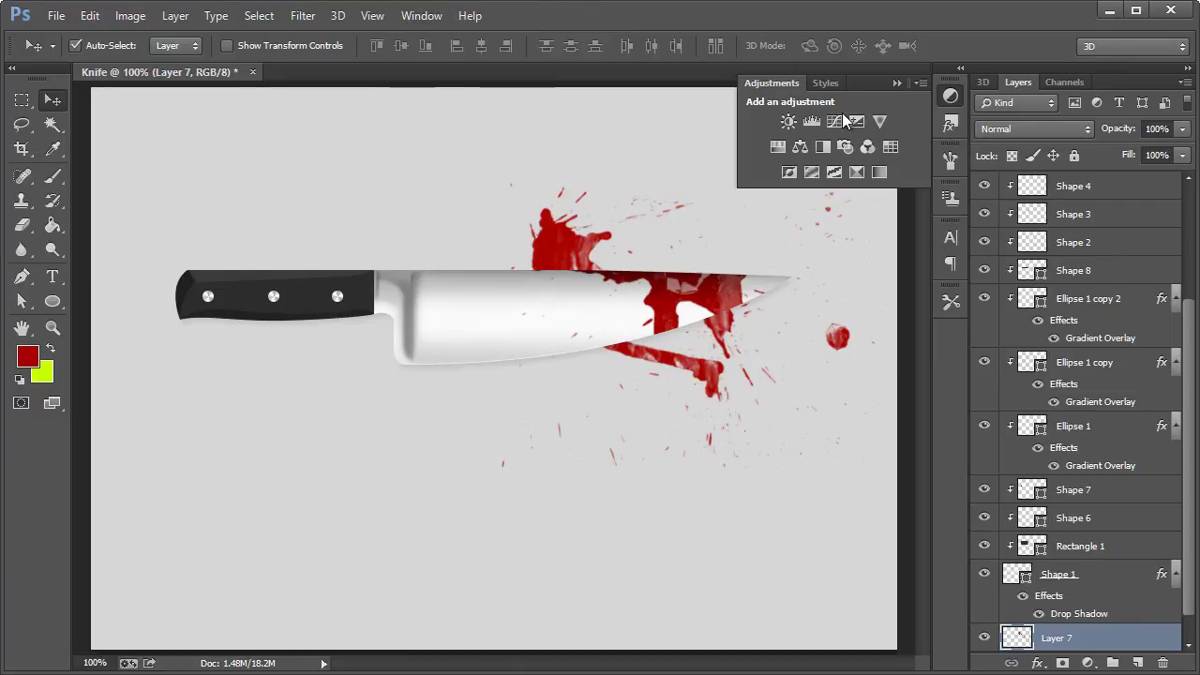
{"action": "left_click", "coordinate": [790, 123]}
{"action": "left_click", "coordinate": [778, 148]}
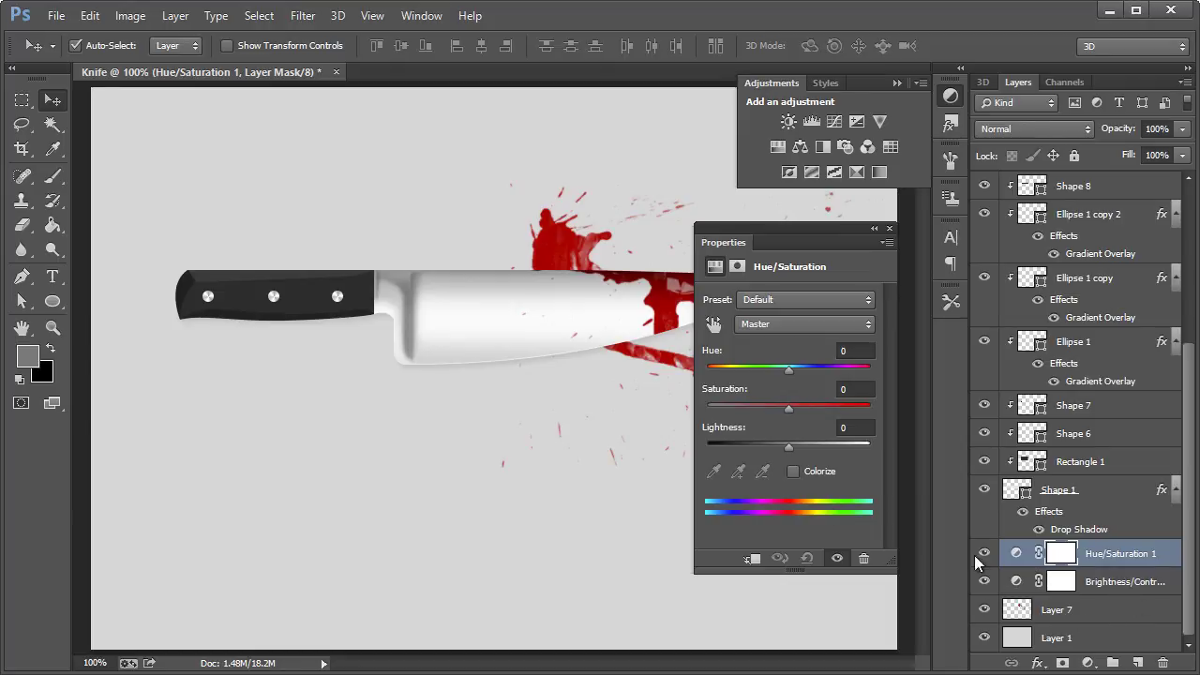
Step: Clip the Hue/Saturation adjustment to the layer below, set its Saturation to -47 and close the adjustment settings
{"action": "left_click", "coordinate": [752, 559]}
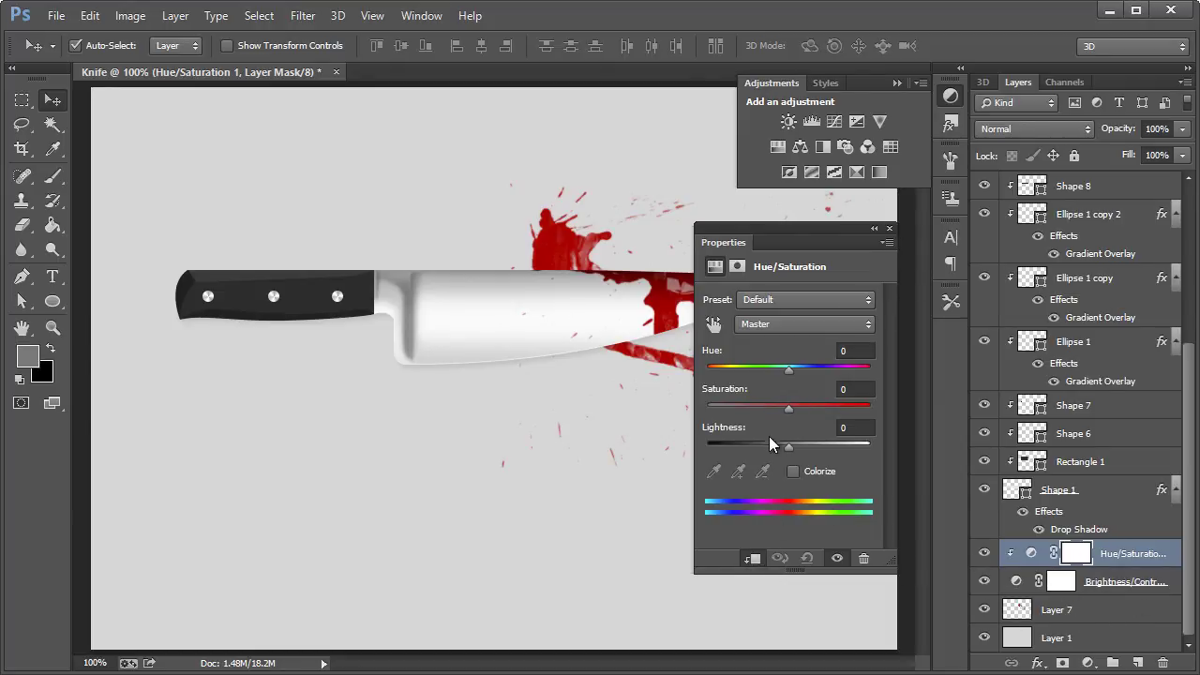
{"action": "mouse_move", "coordinate": [765, 411]}
{"action": "left_mouse_down"}
{"action": "mouse_move", "coordinate": [740, 405]}
{"action": "mouse_move", "coordinate": [750, 406]}
{"action": "left_mouse_up"}
{"action": "left_click_drag", "start_coordinate": [825, 230], "coordinate": [1022, 219]}
{"action": "mouse_move", "coordinate": [946, 395]}
{"action": "left_mouse_down"}
{"action": "mouse_move", "coordinate": [1043, 394]}
{"action": "mouse_move", "coordinate": [947, 396]}
{"action": "left_mouse_up"}
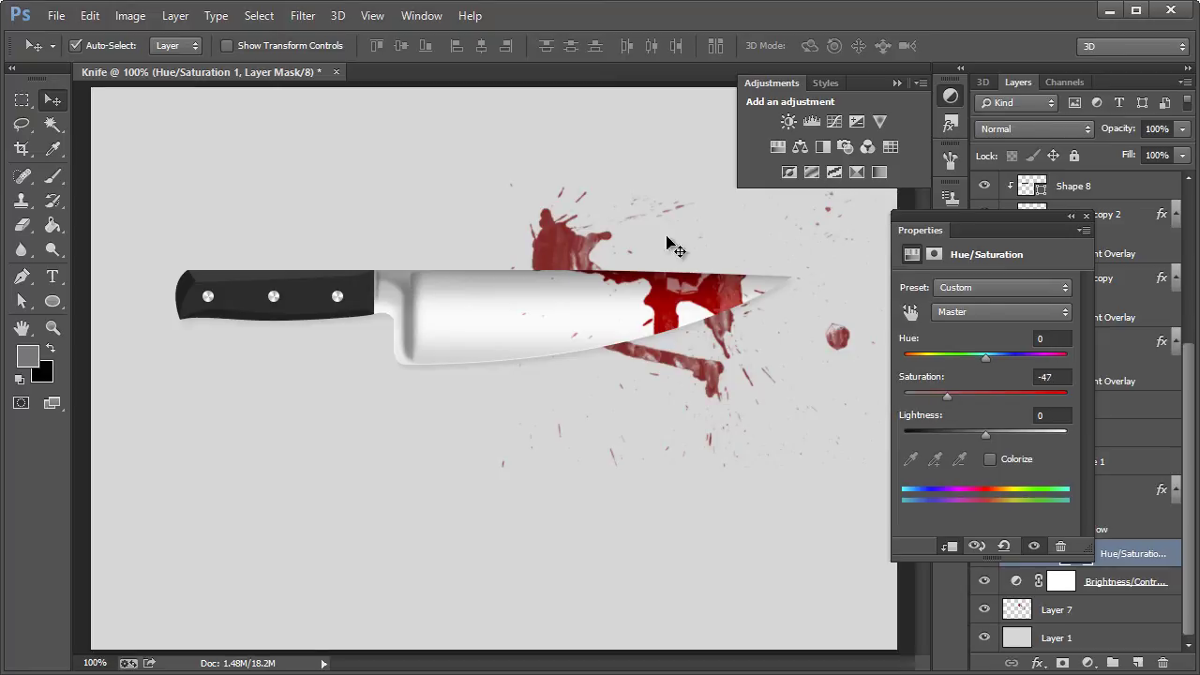
{"action": "left_click", "coordinate": [922, 84]}
{"action": "left_click", "coordinate": [932, 53]}
{"action": "left_click", "coordinate": [950, 95]}
{"action": "left_click", "coordinate": [1087, 216]}
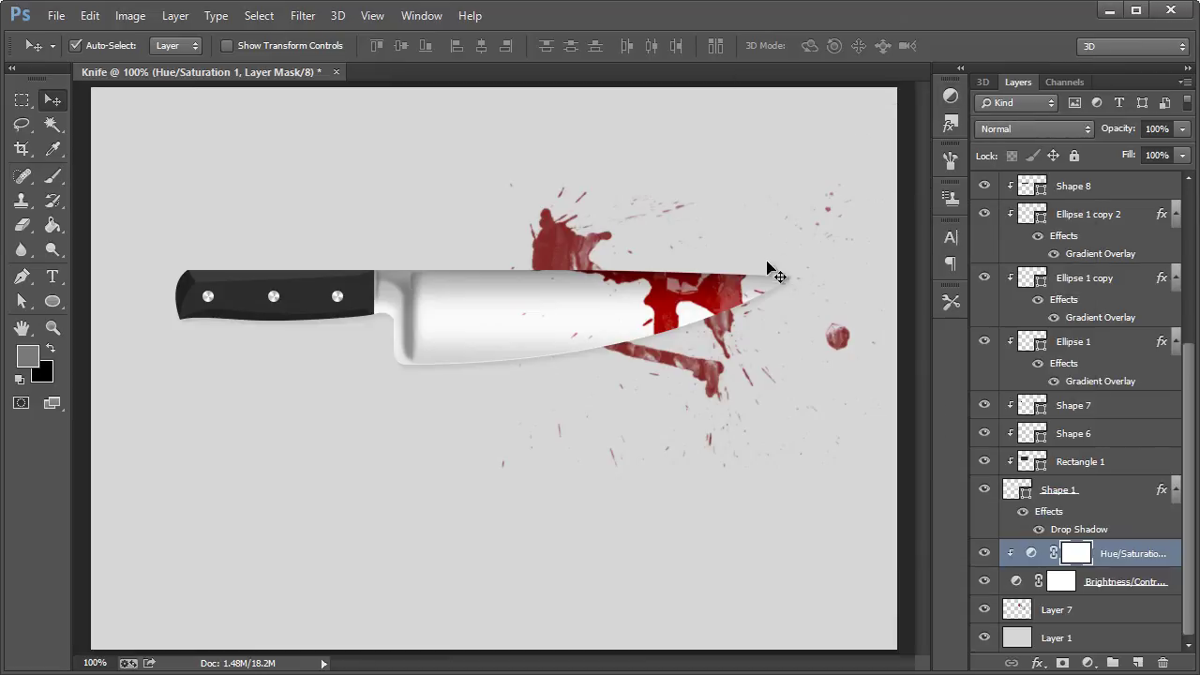
{"action": "left_click", "coordinate": [743, 304]}
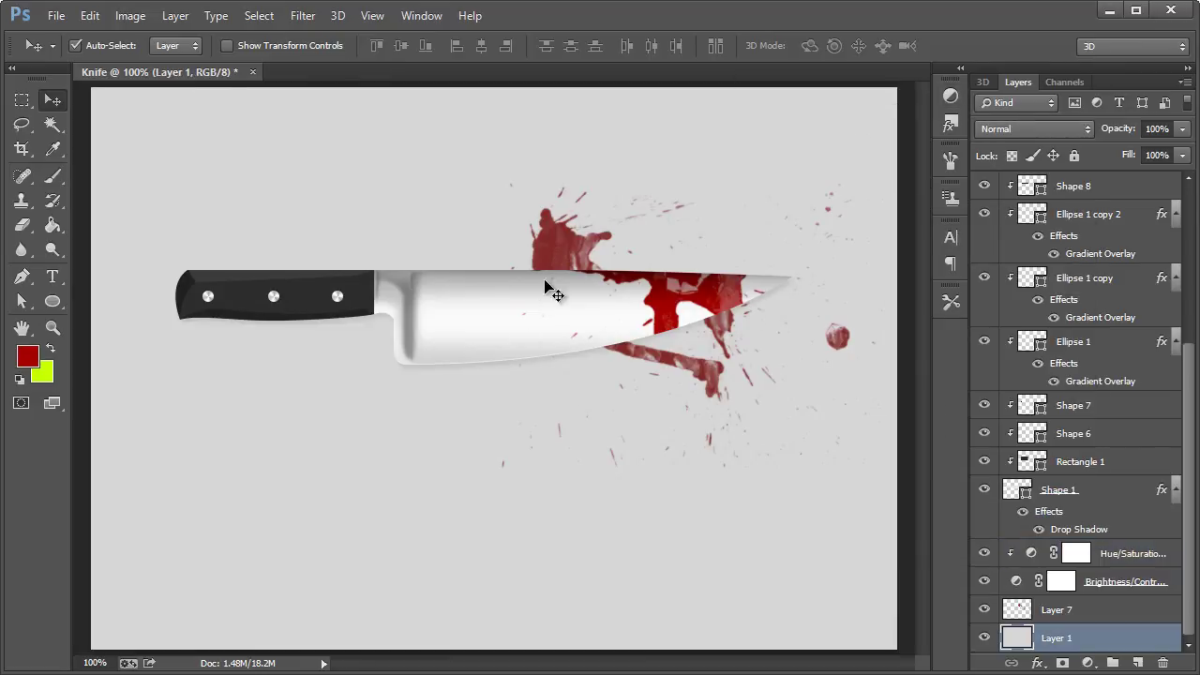